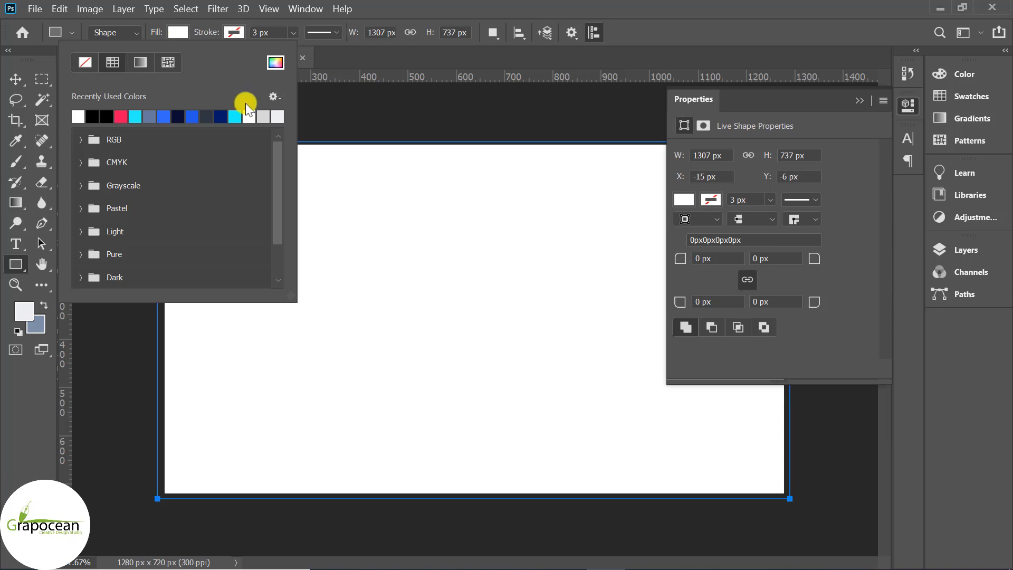
# Step: Fill the background rectangle with the dark blue recently used color
pyautogui.click(221, 117)
pyautogui.click(15, 79)
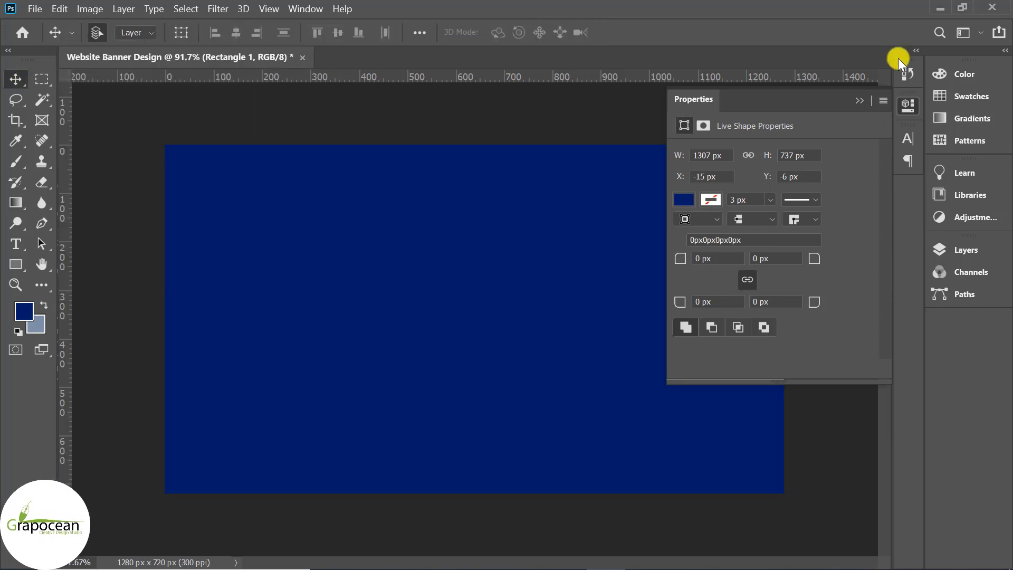
pyautogui.click(863, 100)
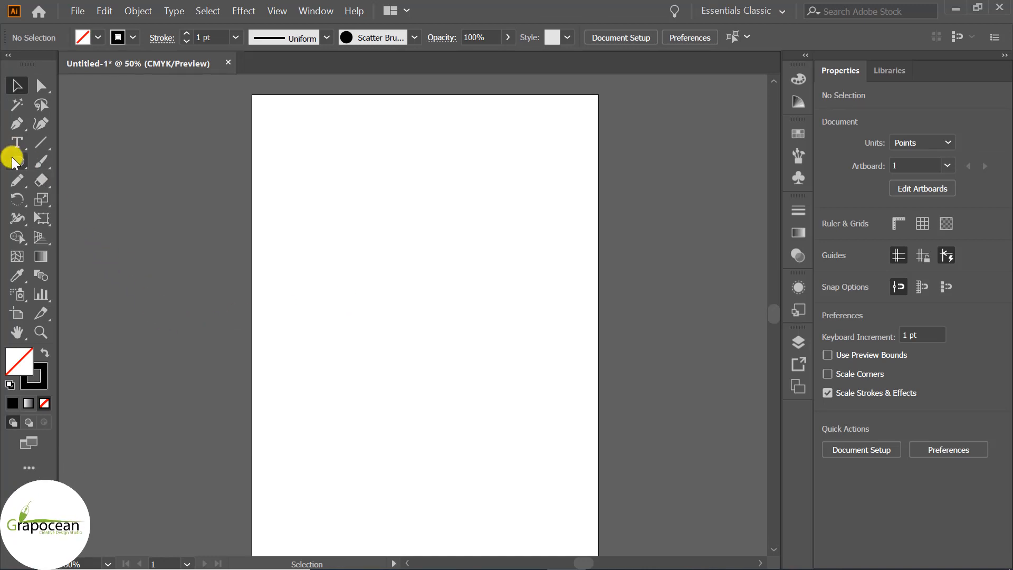
# Step: In Illustrator, draw a circle about 17 pt wide near the artboard's upper-left corner with a black fill and no stroke
pyautogui.moveTo(12, 161); pyautogui.dragTo(79, 197)
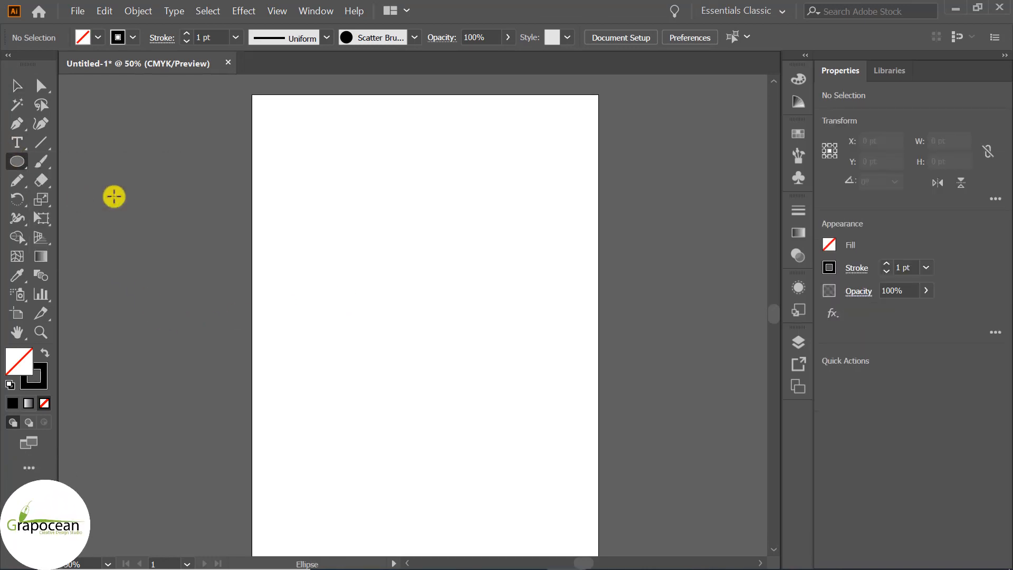
pyautogui.moveTo(325, 153); pyautogui.dragTo(326, 154)
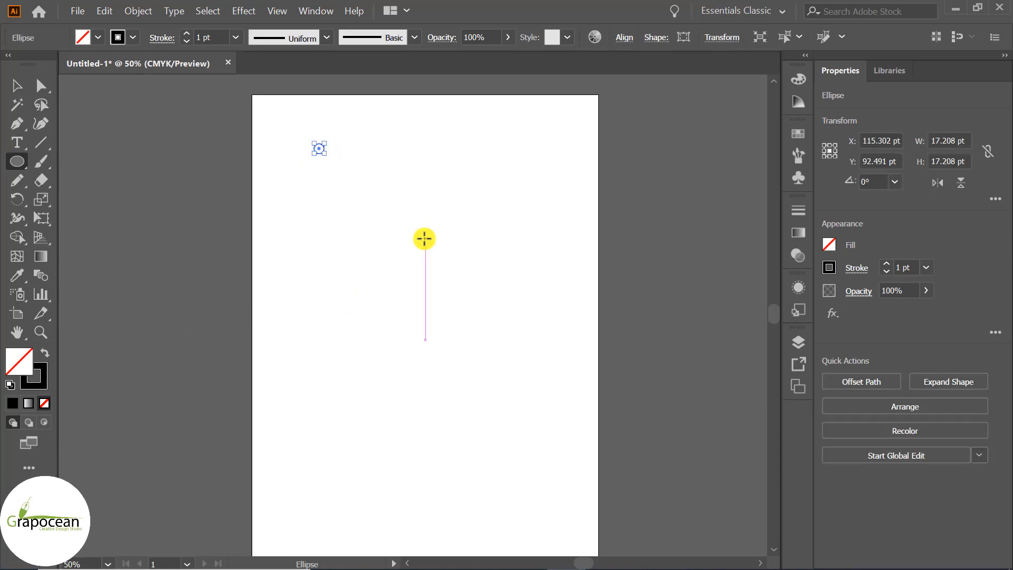
pyautogui.click(98, 37)
pyautogui.click(13, 66)
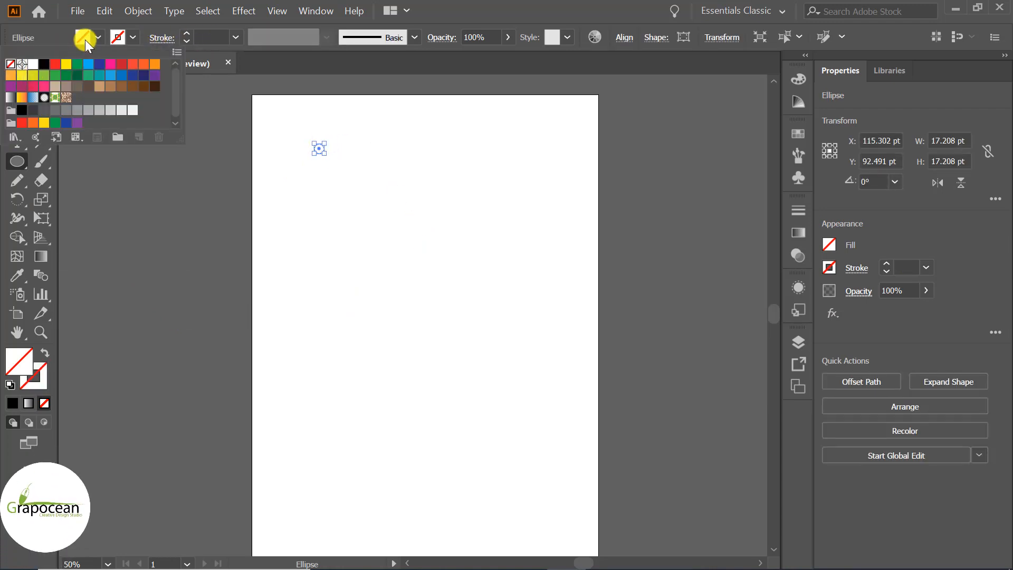
pyautogui.click(86, 39)
pyautogui.click(95, 38)
pyautogui.click(44, 65)
pyautogui.click(294, 190)
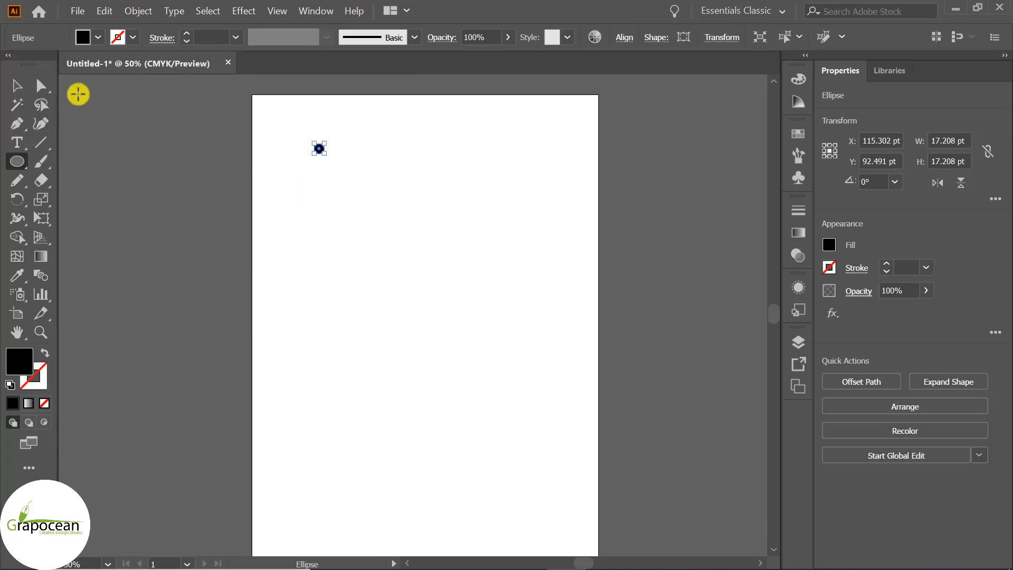
pyautogui.click(19, 84)
pyautogui.click(354, 228)
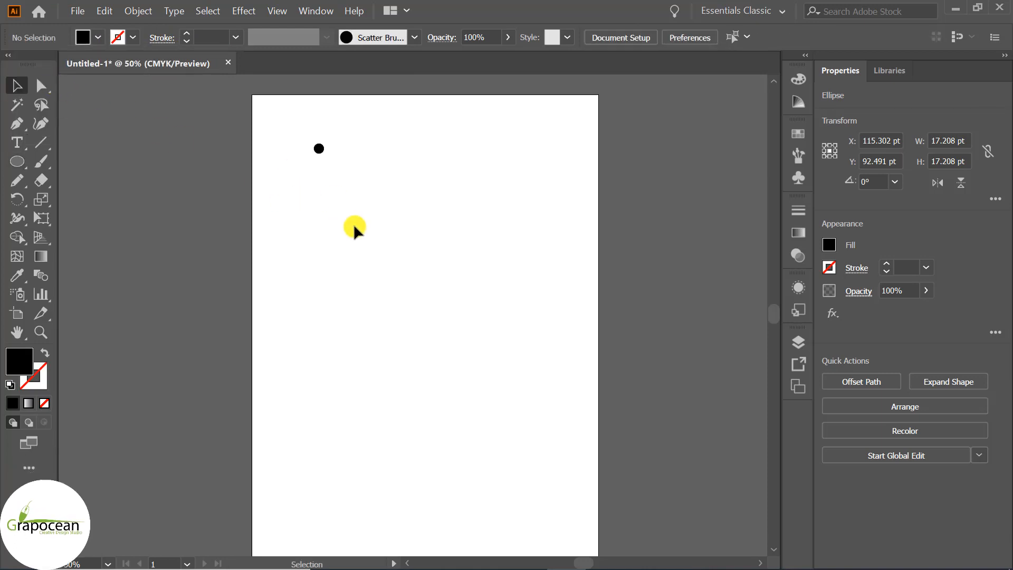
# Step: Create a new scatter brush from the black circle, keeping the default brush options
pyautogui.click(801, 159)
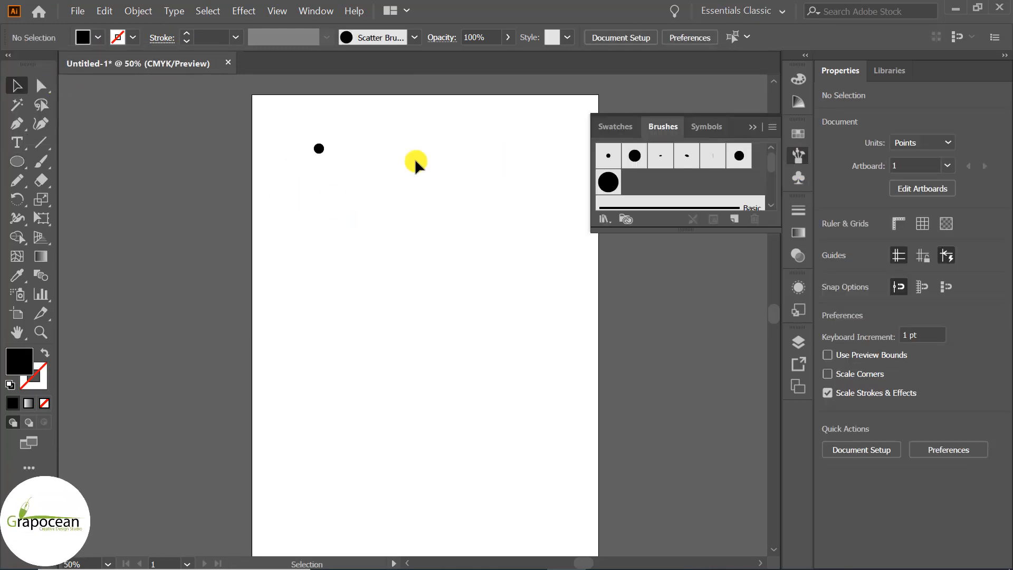
pyautogui.moveTo(319, 149)
pyautogui.mouseDown()
pyautogui.moveTo(377, 166)
pyautogui.moveTo(636, 181)
pyautogui.mouseUp()
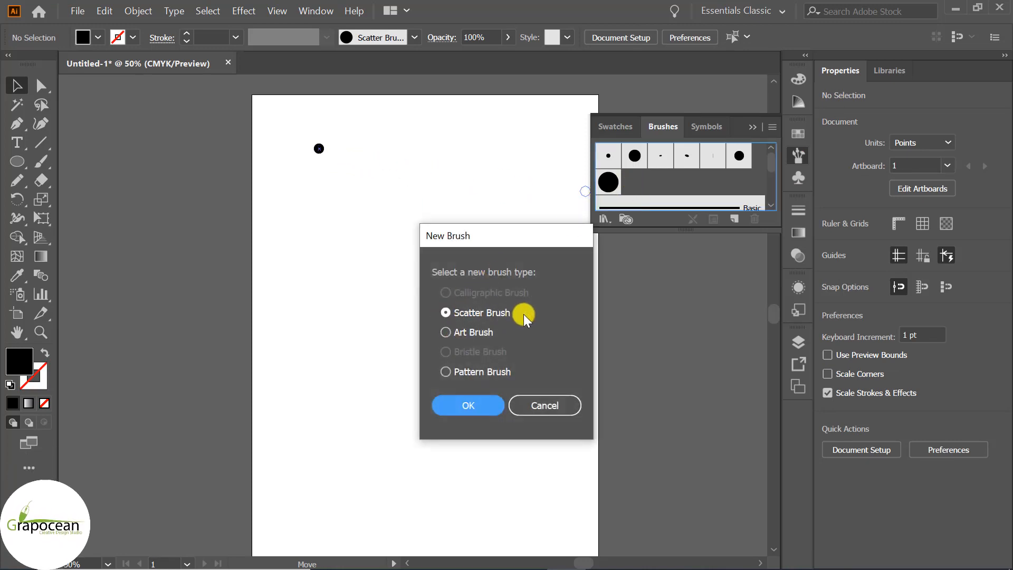
pyautogui.click(483, 408)
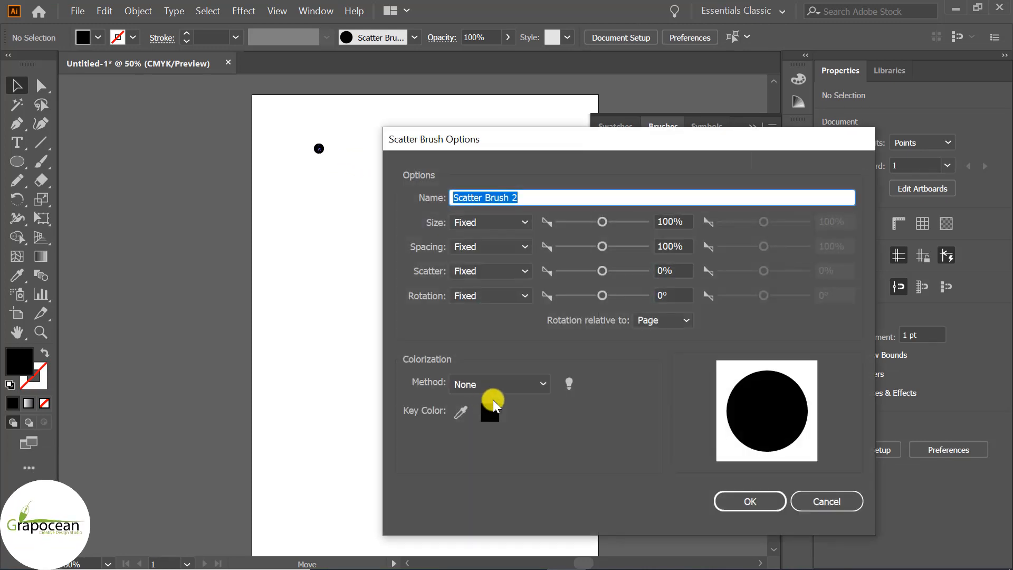
pyautogui.click(774, 503)
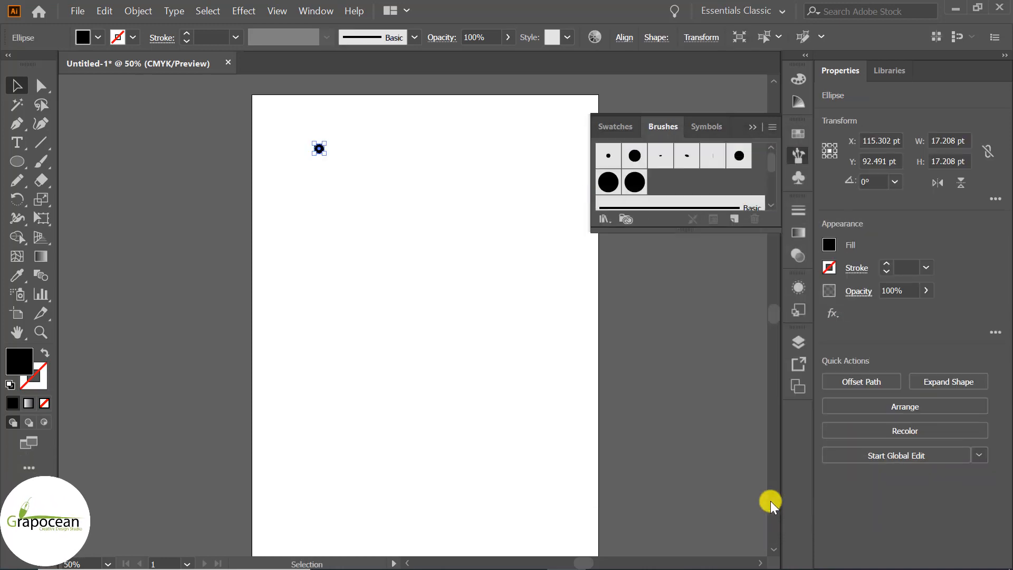
# Step: Delete the original black circle from the artboard
pyautogui.click(142, 182)
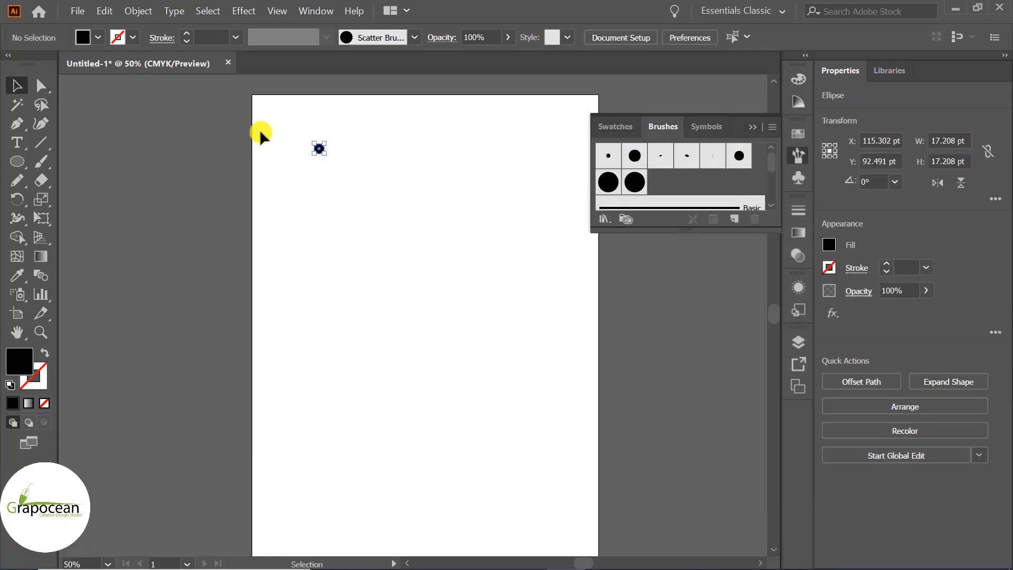
pyautogui.moveTo(276, 124); pyautogui.dragTo(361, 187)
pyautogui.click(354, 187)
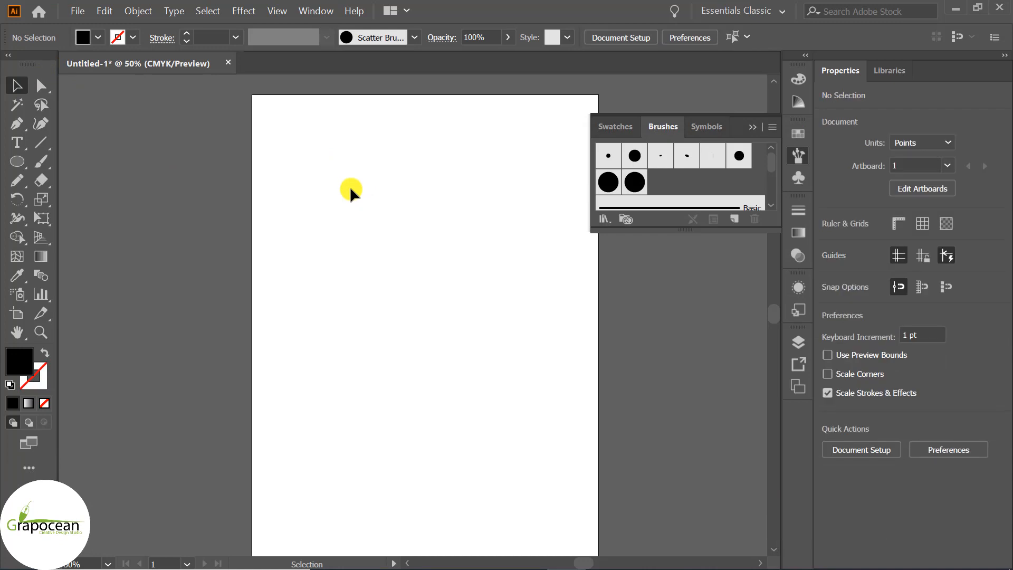
# Step: Draw a wavy Pencil path about 601 pt wide across the artboard's upper part and apply the new scatter brush to it
pyautogui.click(17, 180)
pyautogui.click(89, 199)
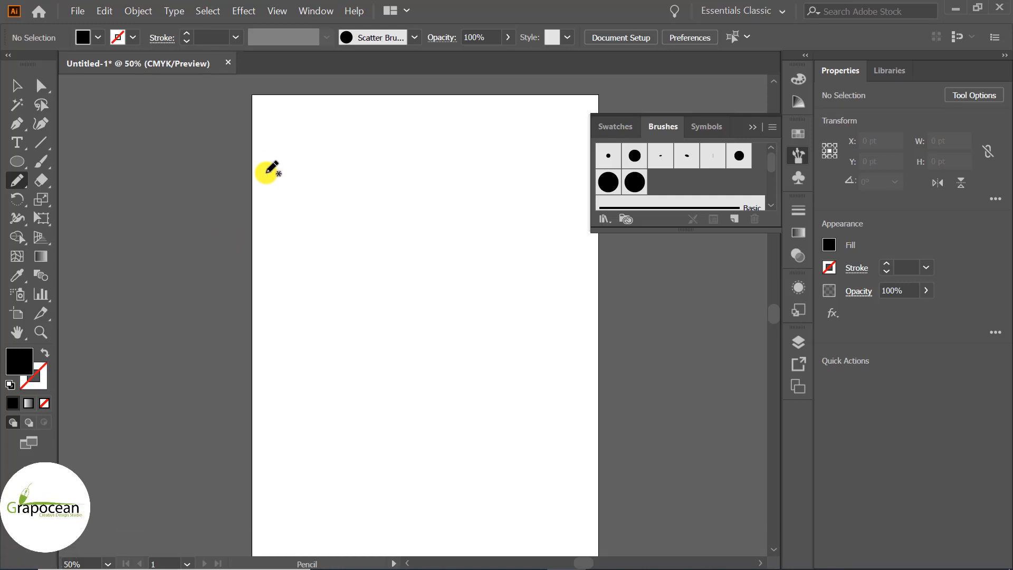
pyautogui.moveTo(249, 165); pyautogui.dragTo(268, 210)
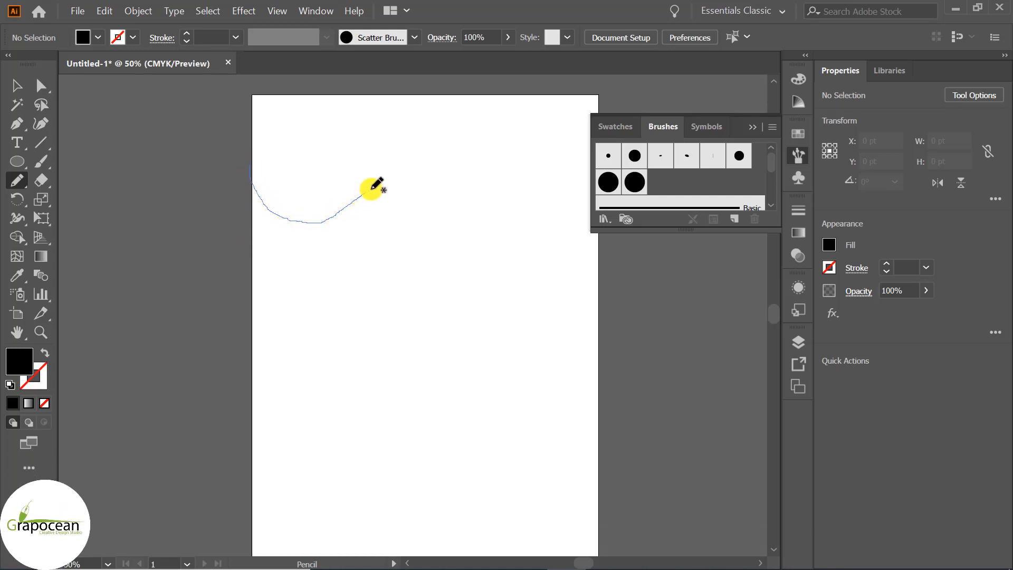
pyautogui.moveTo(423, 195)
pyautogui.mouseDown()
pyautogui.moveTo(454, 246)
pyautogui.moveTo(497, 256)
pyautogui.mouseUp()
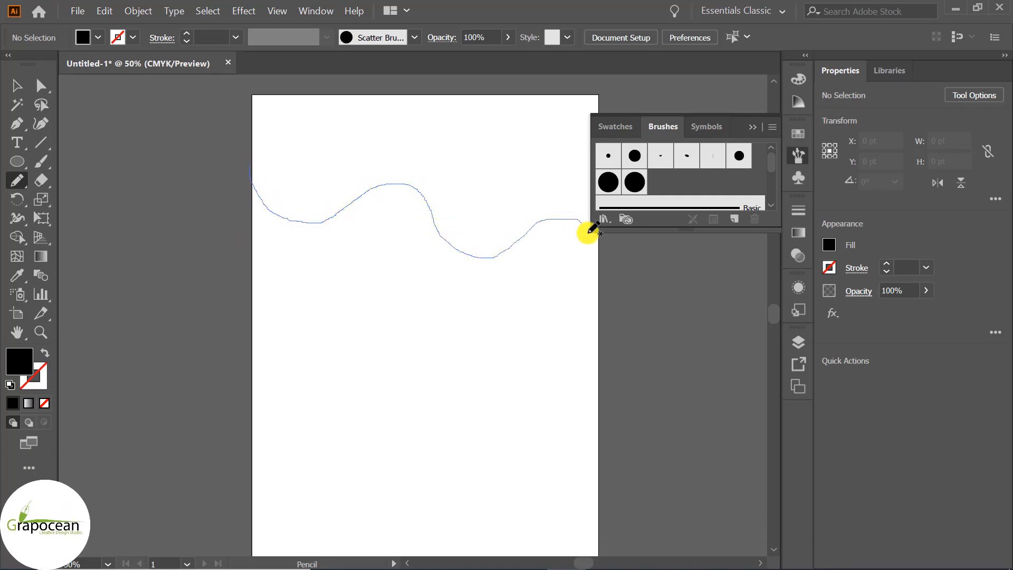
pyautogui.moveTo(587, 233); pyautogui.dragTo(599, 273)
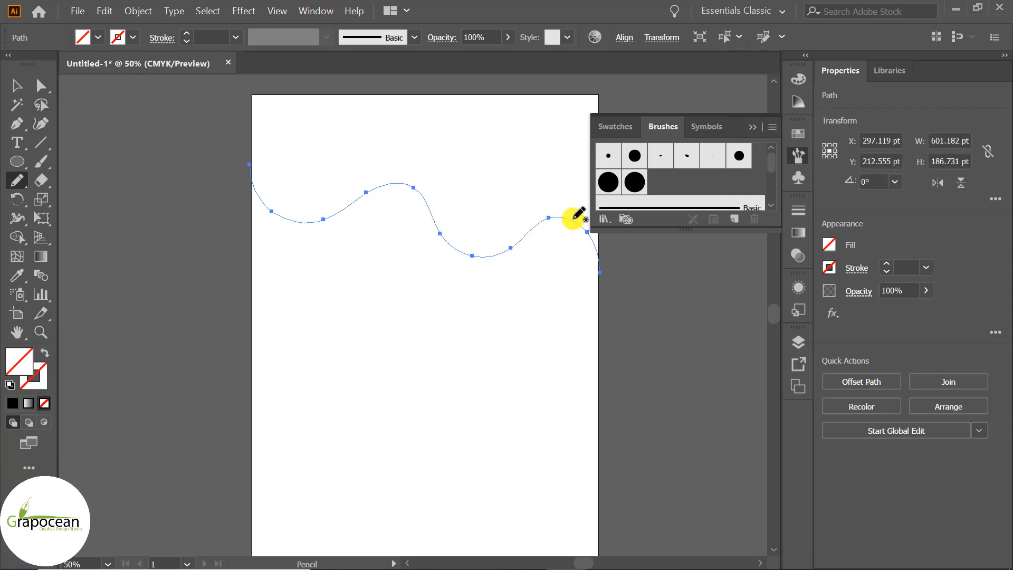
pyautogui.click(639, 182)
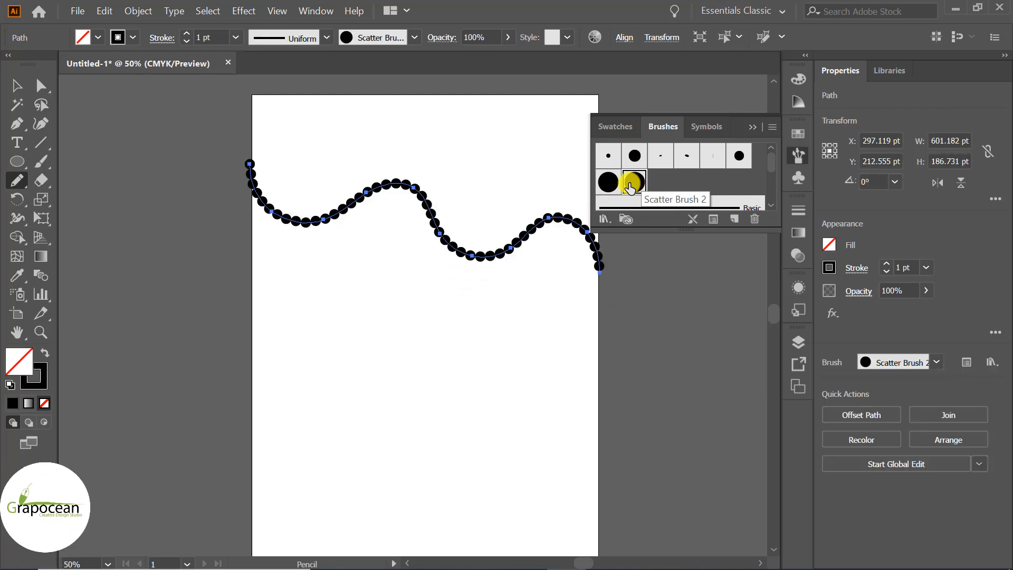
# Step: Set the scatter brush's size to 19% and spacing to 36%, applying the changes to existing strokes, and deselect the path
pyautogui.doubleClick(638, 183)
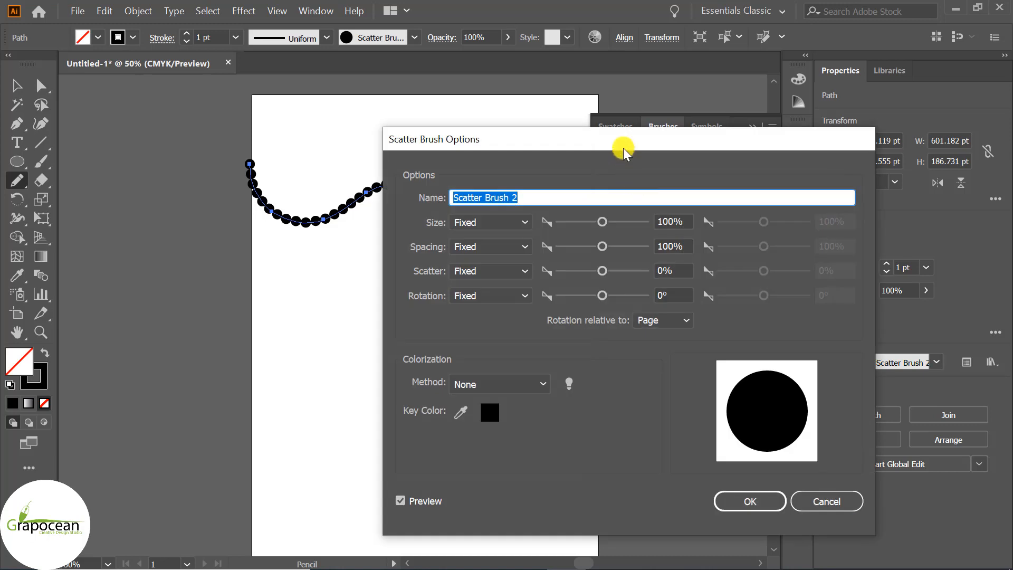
pyautogui.moveTo(622, 142); pyautogui.dragTo(862, 129)
pyautogui.moveTo(845, 212)
pyautogui.mouseDown()
pyautogui.moveTo(808, 214)
pyautogui.moveTo(816, 236)
pyautogui.mouseUp()
pyautogui.click(826, 237)
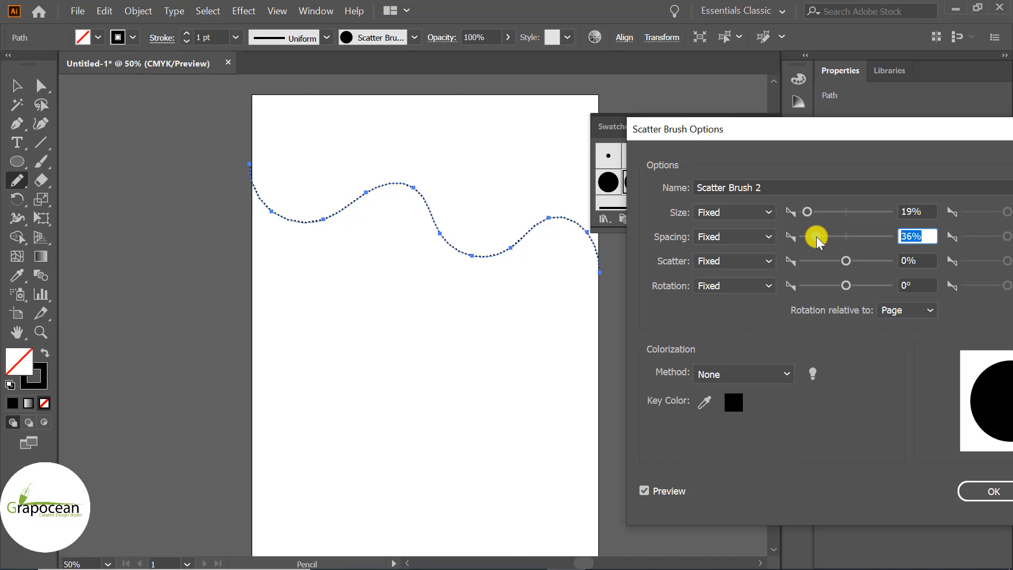
pyautogui.moveTo(806, 134)
pyautogui.mouseDown()
pyautogui.moveTo(692, 221)
pyautogui.moveTo(585, 264)
pyautogui.mouseUp()
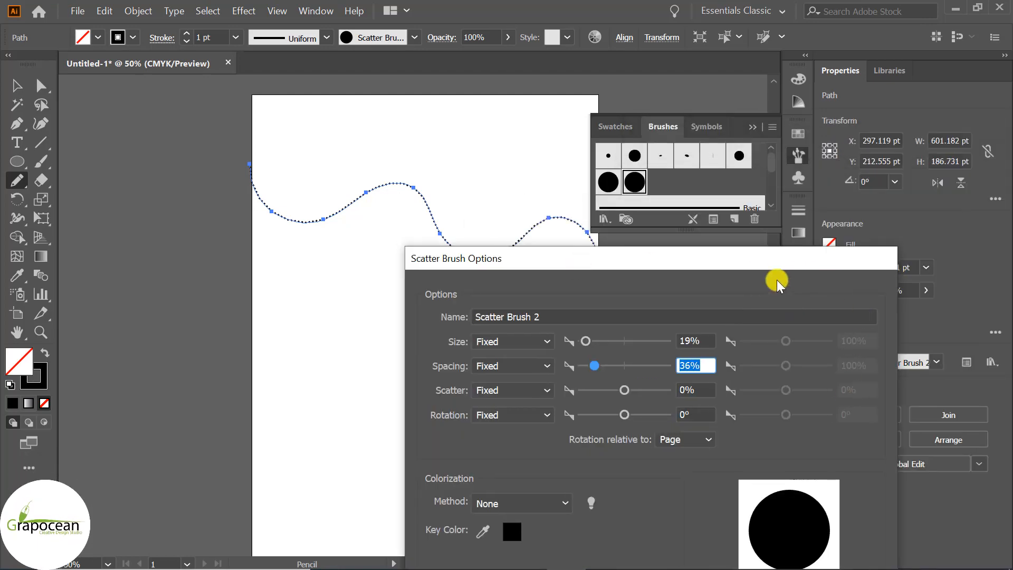
pyautogui.moveTo(777, 280); pyautogui.dragTo(810, 118)
pyautogui.click(826, 467)
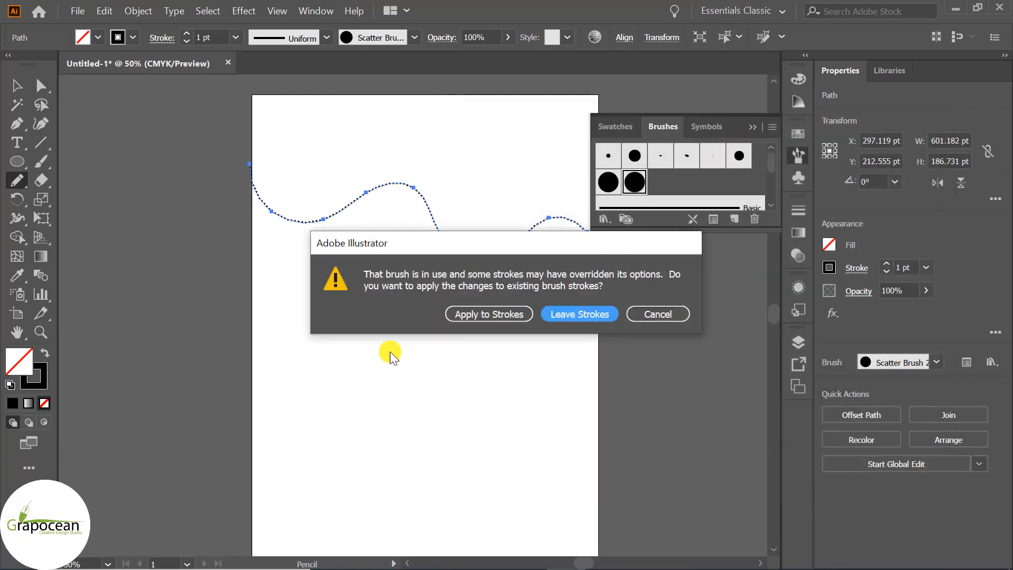
pyautogui.click(467, 315)
pyautogui.click(16, 86)
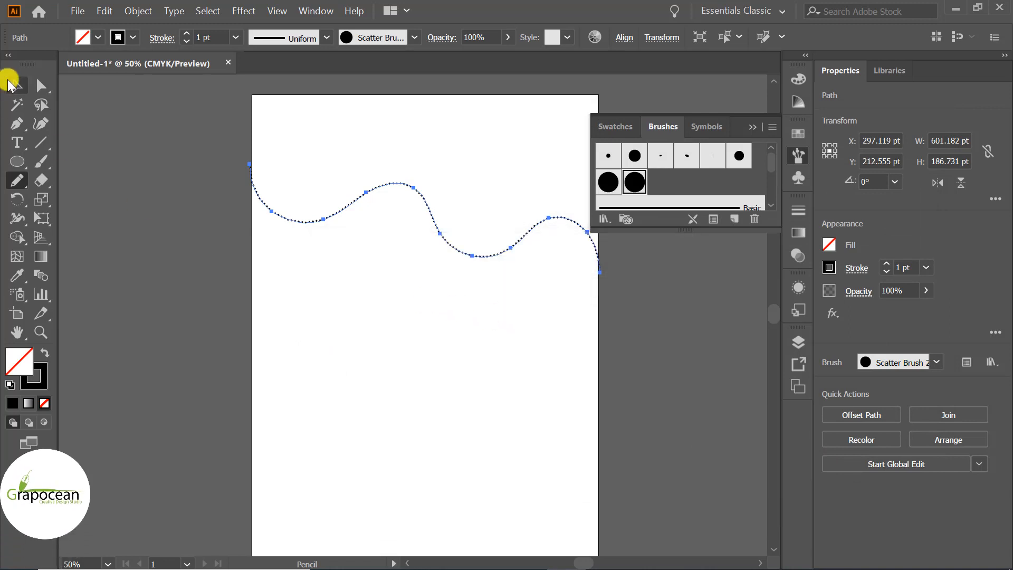
pyautogui.click(363, 337)
pyautogui.click(750, 127)
# Step: Draw a second wavy Pencil path about 826 pt wide below the first, extending past the artboard's right edge
pyautogui.scroll(1, 680, 264)
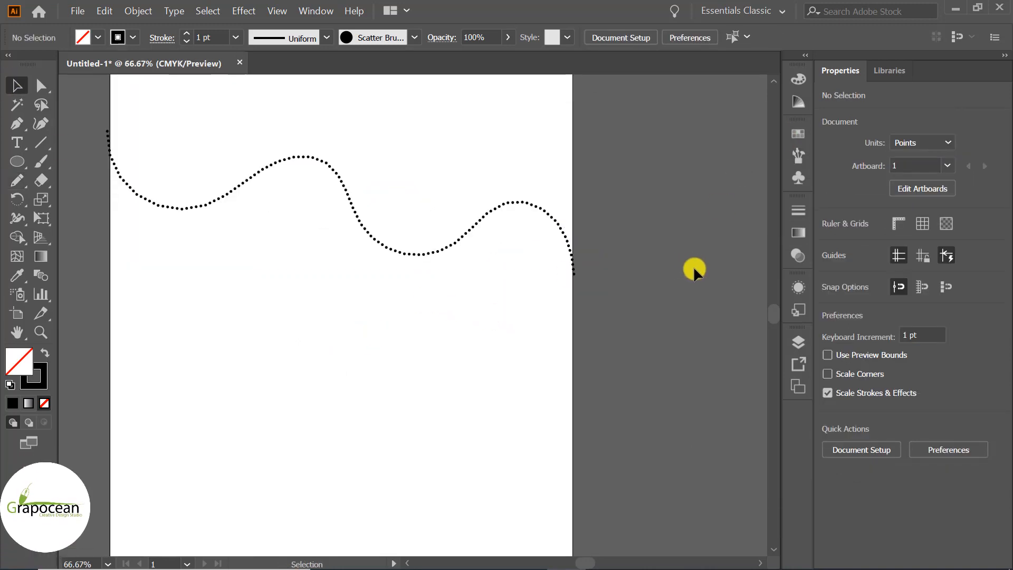
pyautogui.scroll(-1, 701, 273)
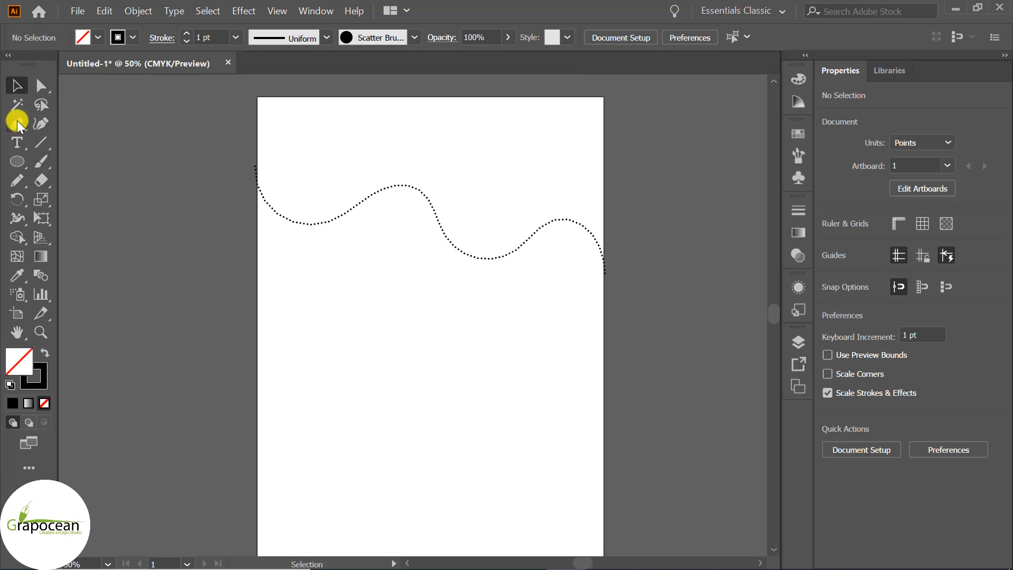
pyautogui.click(17, 180)
pyautogui.moveTo(235, 301)
pyautogui.mouseDown()
pyautogui.moveTo(257, 260)
pyautogui.moveTo(309, 286)
pyautogui.moveTo(360, 258)
pyautogui.moveTo(390, 282)
pyautogui.moveTo(419, 286)
pyautogui.moveTo(440, 269)
pyautogui.moveTo(479, 270)
pyautogui.mouseUp()
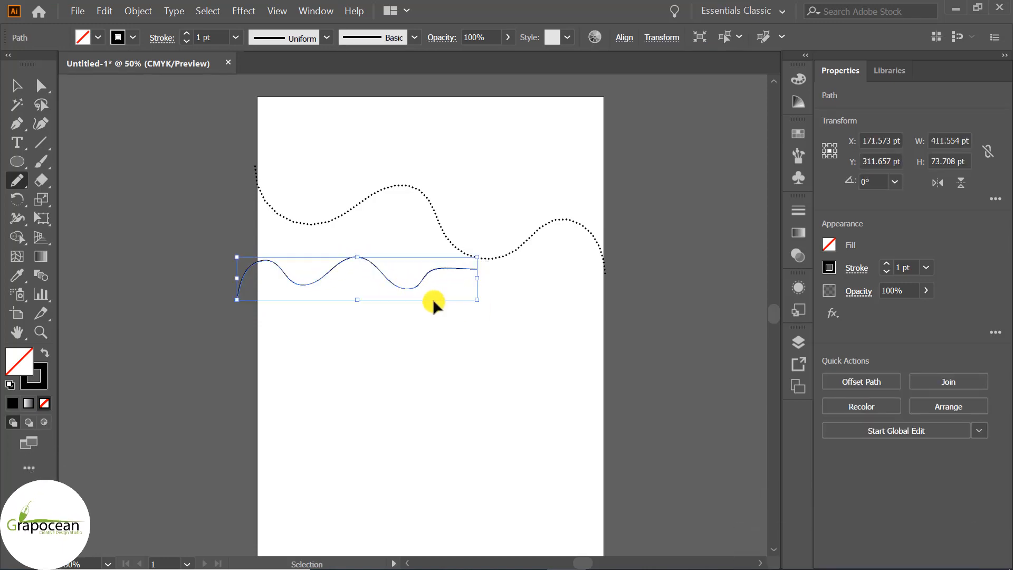
pyautogui.hotkey('ctrl', 'z')
pyautogui.moveTo(242, 283)
pyautogui.mouseDown()
pyautogui.moveTo(251, 254)
pyautogui.moveTo(268, 249)
pyautogui.moveTo(285, 261)
pyautogui.mouseUp()
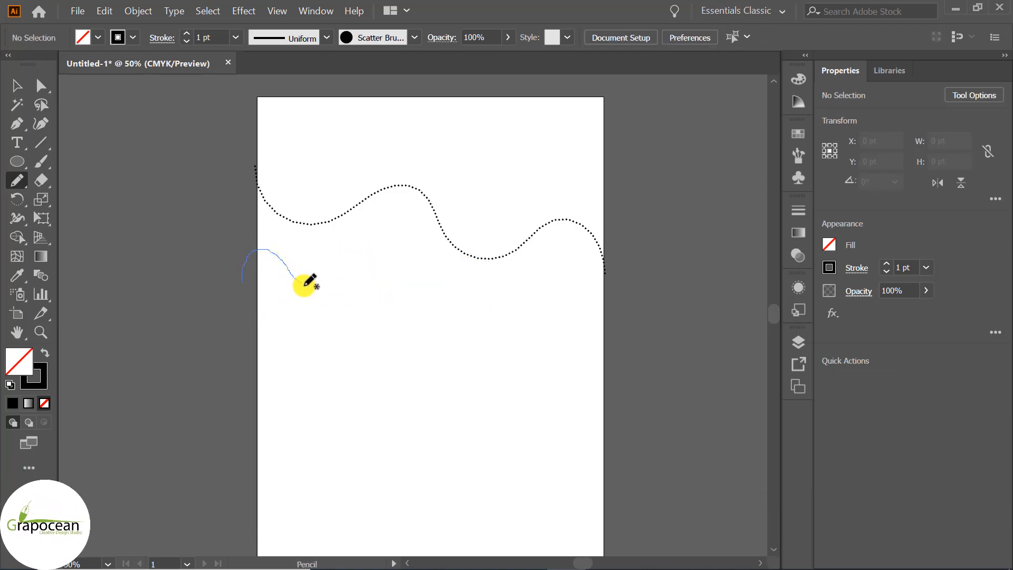
pyautogui.moveTo(410, 259)
pyautogui.mouseDown()
pyautogui.moveTo(442, 282)
pyautogui.moveTo(501, 222)
pyautogui.moveTo(563, 298)
pyautogui.mouseUp()
pyautogui.moveTo(728, 262); pyautogui.dragTo(722, 265)
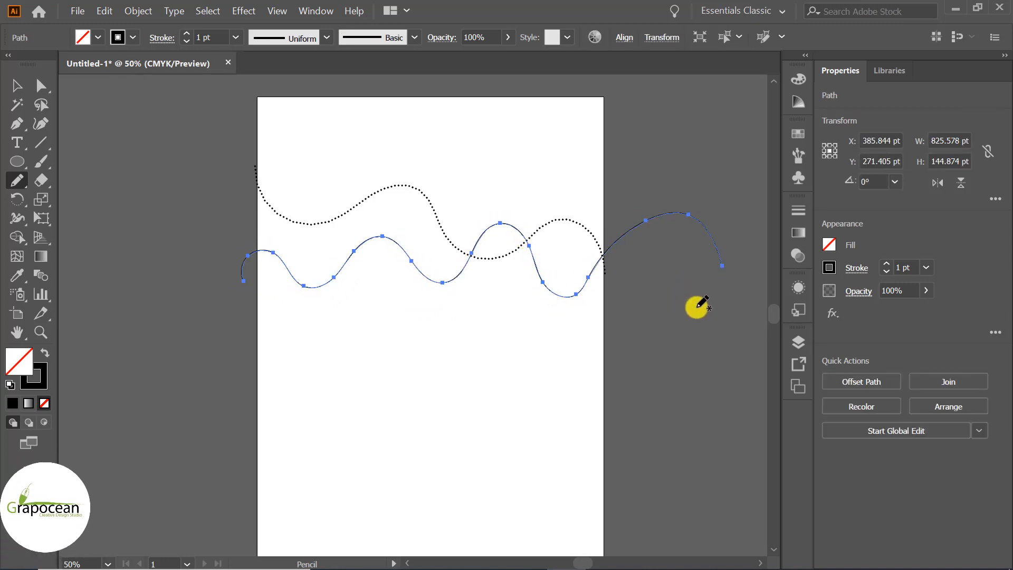
# Step: Apply Scatter Brush 2 to the second wavy path and deselect it
pyautogui.click(16, 87)
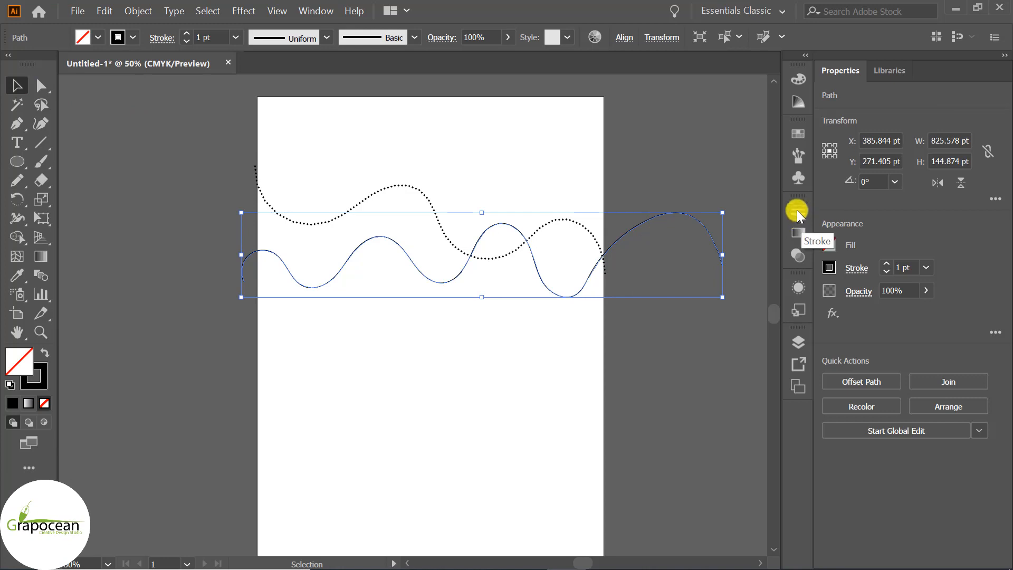
pyautogui.click(797, 177)
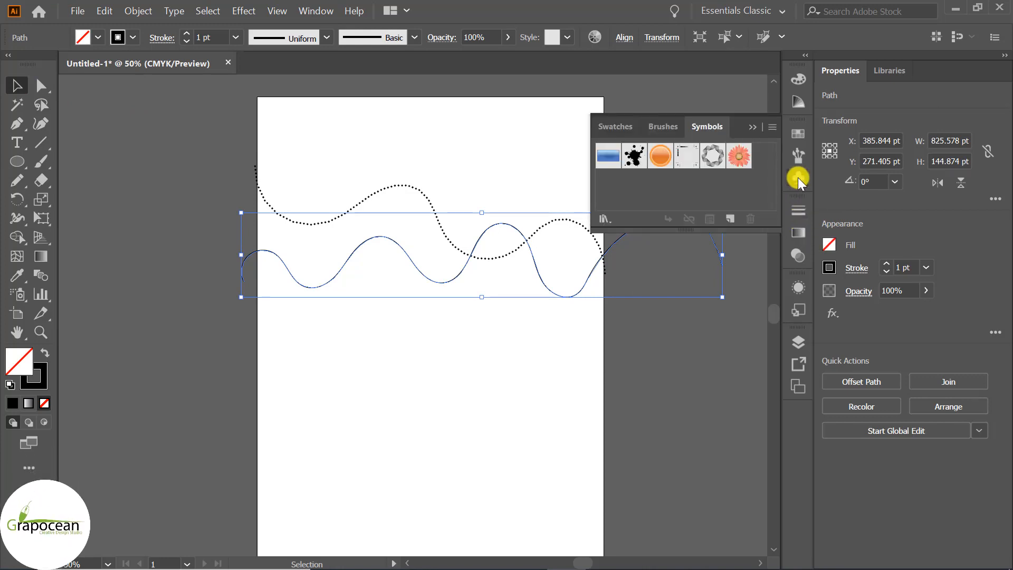
pyautogui.click(798, 158)
pyautogui.click(633, 182)
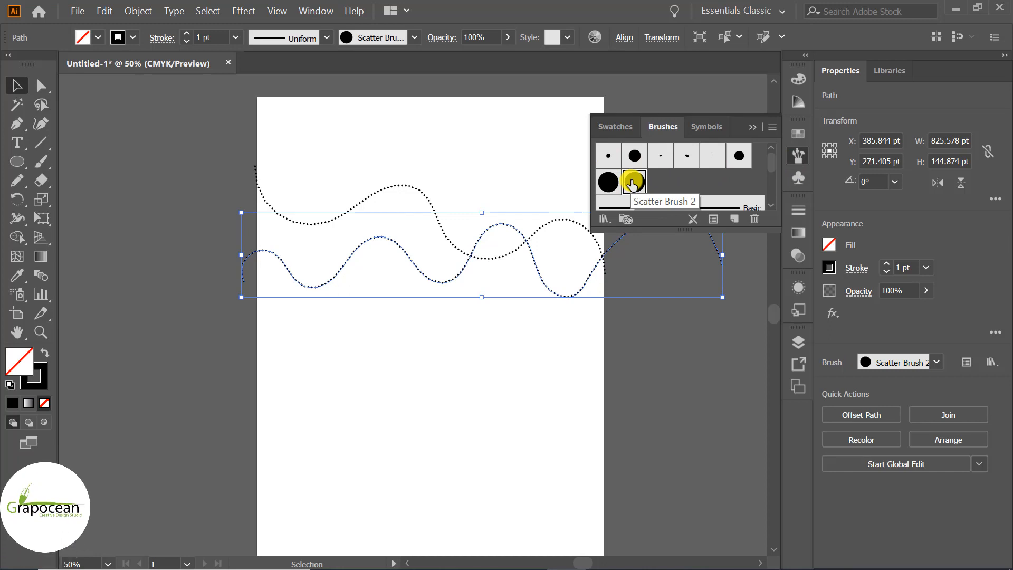
pyautogui.click(380, 359)
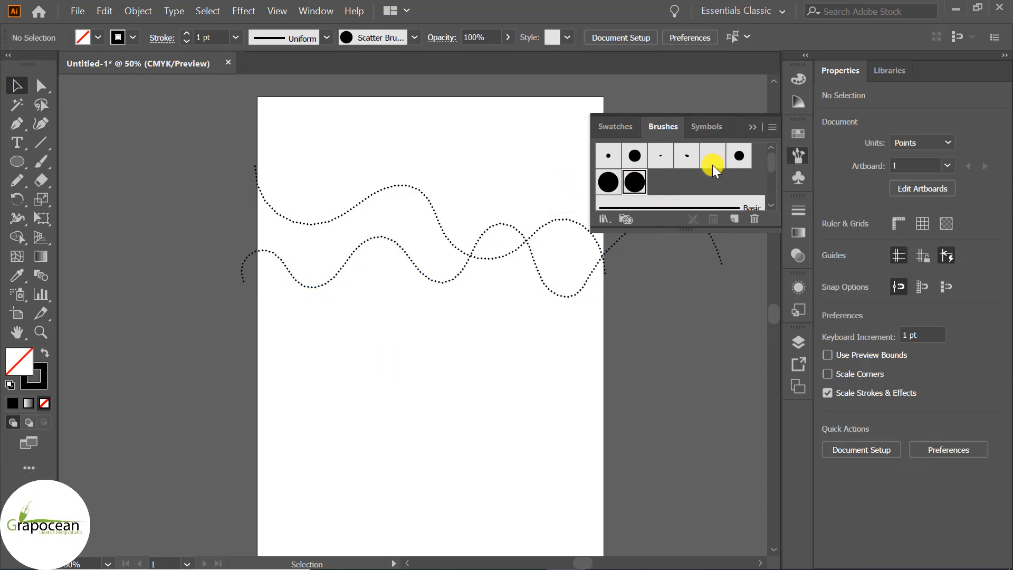
pyautogui.click(753, 126)
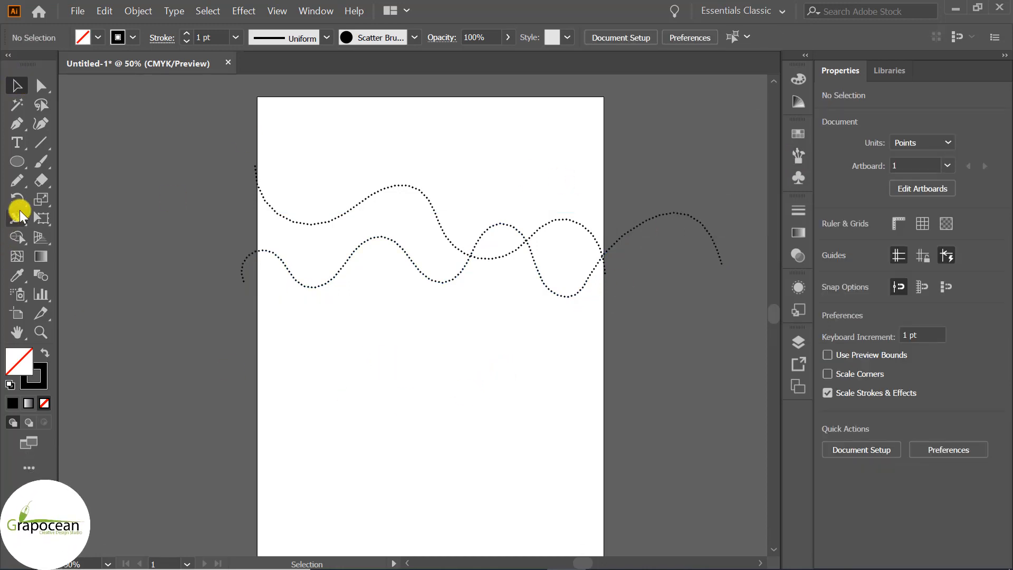
# Step: Draw a third wavy Pencil path about 512 pt wide below the two dotted lines
pyautogui.click(17, 180)
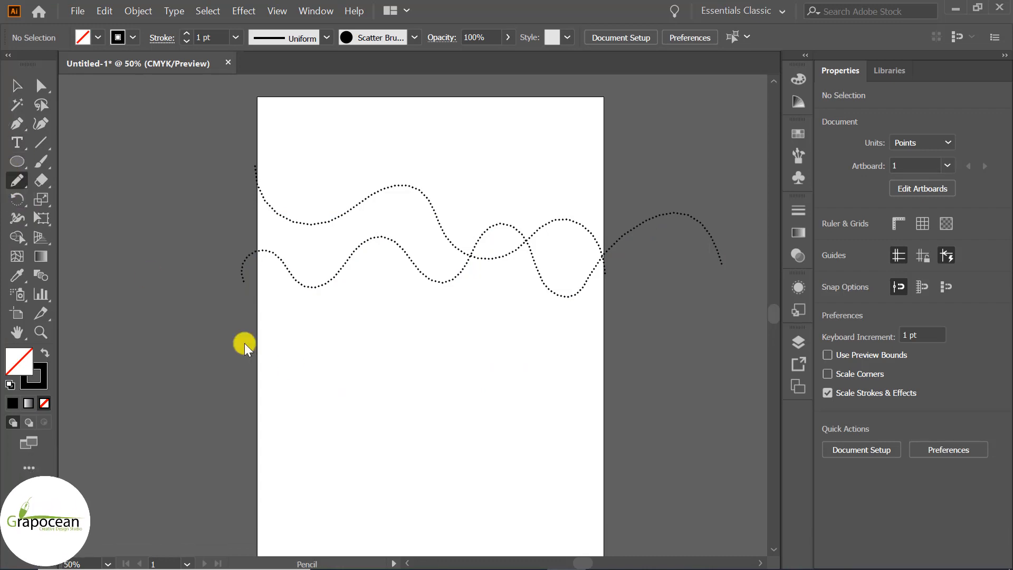
pyautogui.moveTo(293, 342)
pyautogui.mouseDown()
pyautogui.moveTo(355, 354)
pyautogui.moveTo(402, 327)
pyautogui.moveTo(436, 342)
pyautogui.mouseUp()
pyautogui.moveTo(495, 313); pyautogui.dragTo(590, 367)
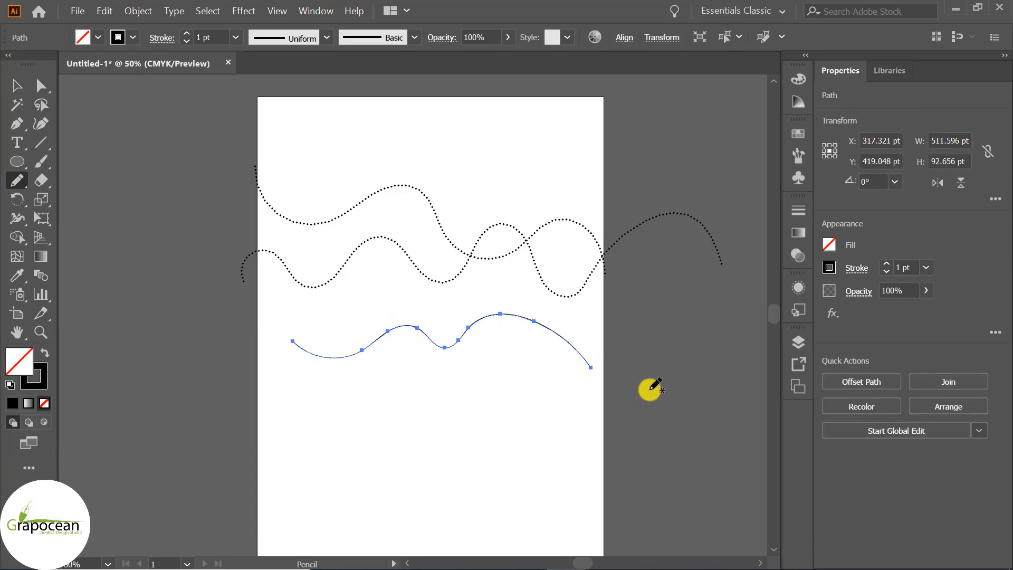
# Step: Apply Scatter Brush 2 to the third wavy path below the two dotted lines
pyautogui.click(798, 176)
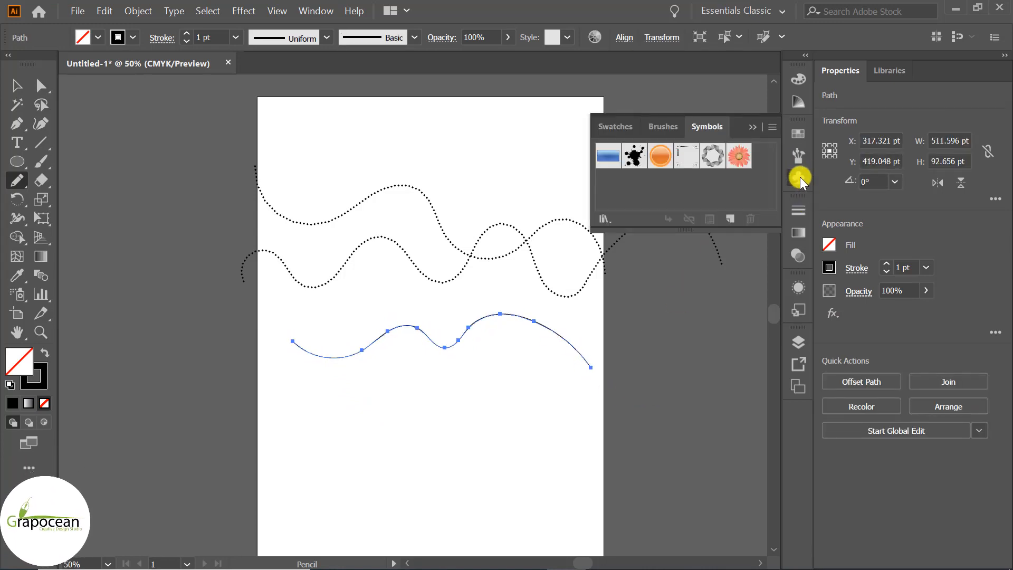
pyautogui.click(799, 182)
pyautogui.click(634, 183)
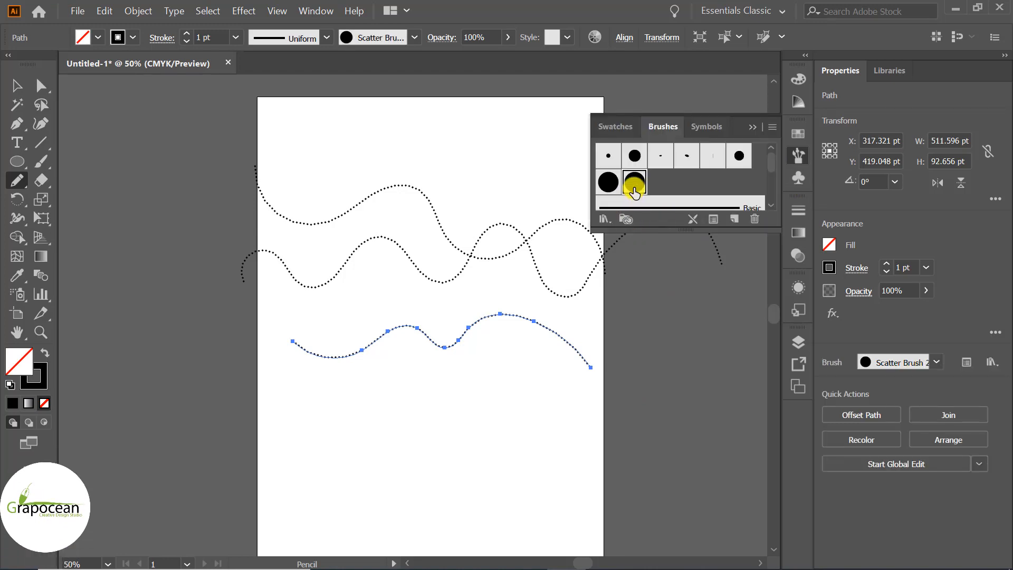
pyautogui.click(753, 127)
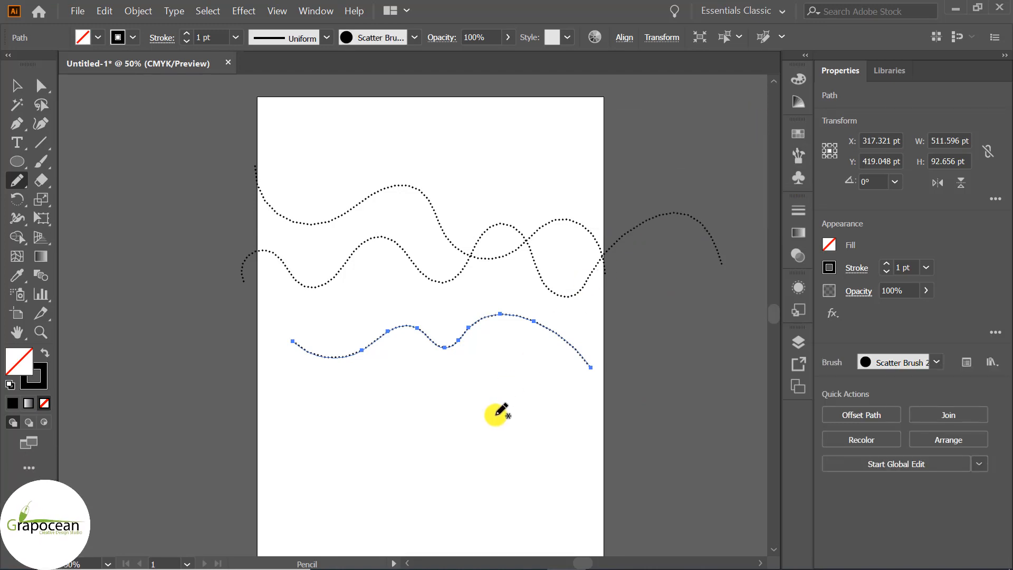
# Step: Set Scatter Brush 2 to 14% size and 29% spacing for all three wavy paths, applying the changes to existing strokes
pyautogui.click(14, 86)
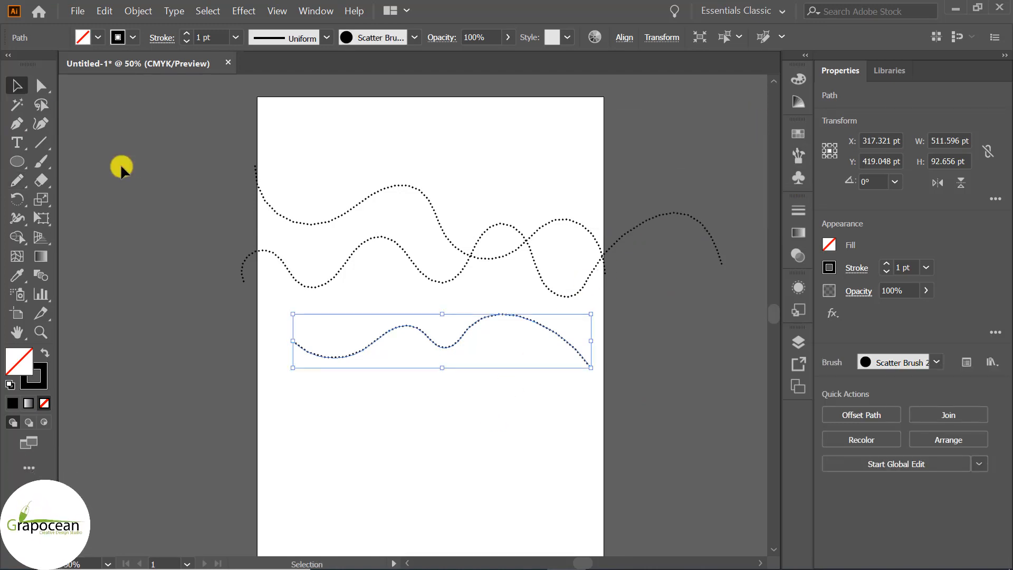
pyautogui.hotkey('ctrl', 'a')
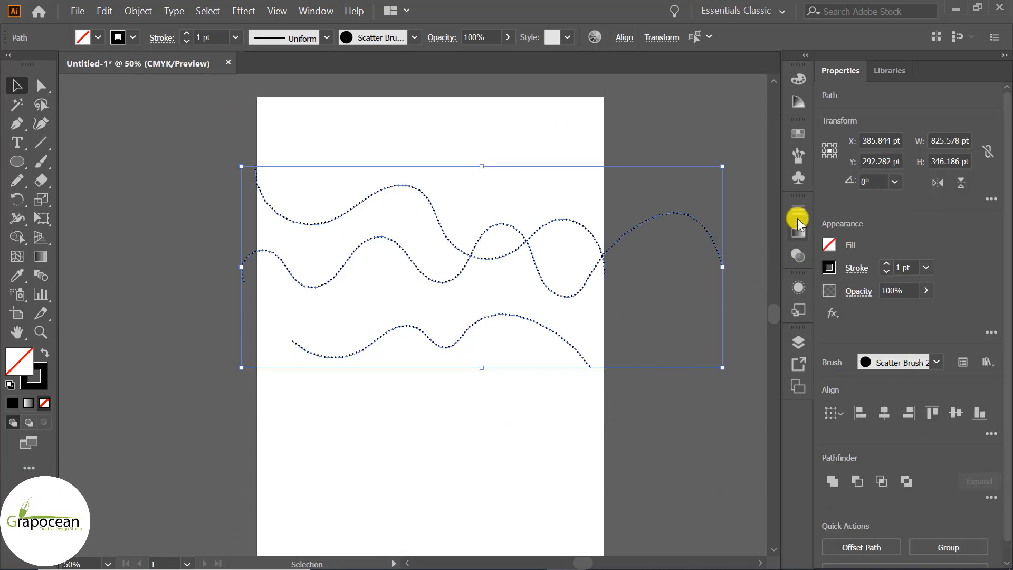
pyautogui.click(797, 179)
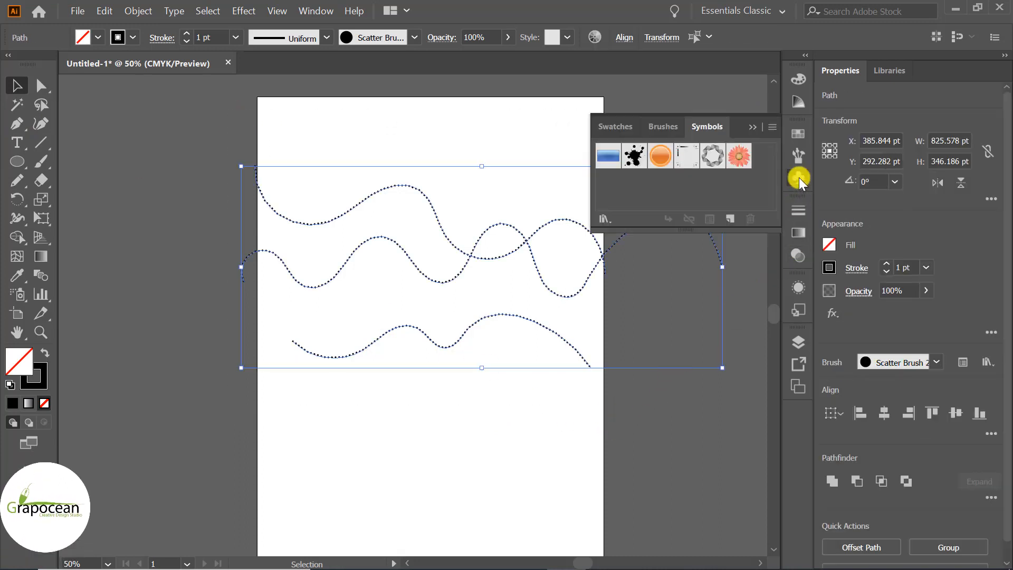
pyautogui.click(799, 178)
pyautogui.click(801, 179)
pyautogui.click(799, 179)
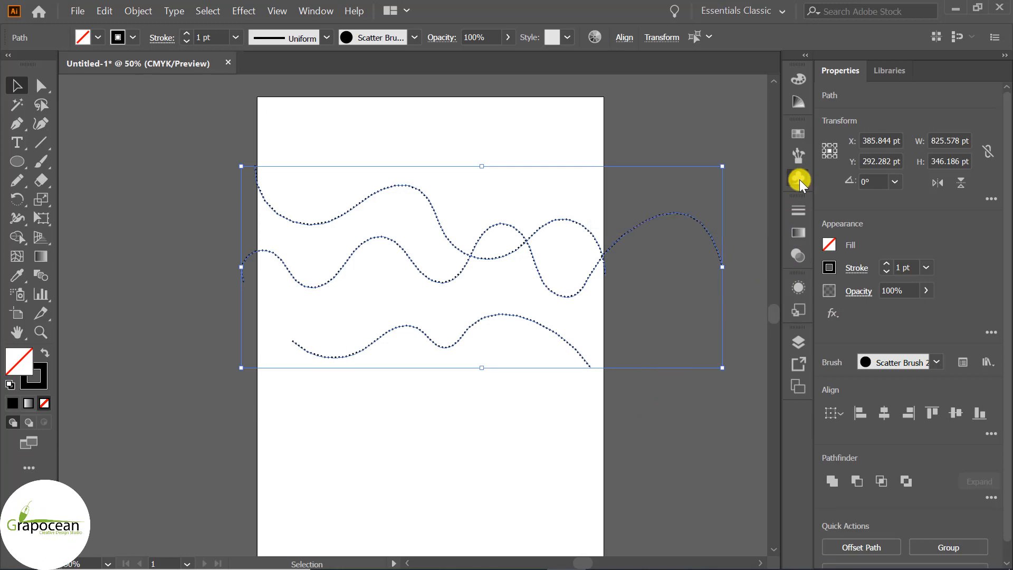
pyautogui.click(800, 160)
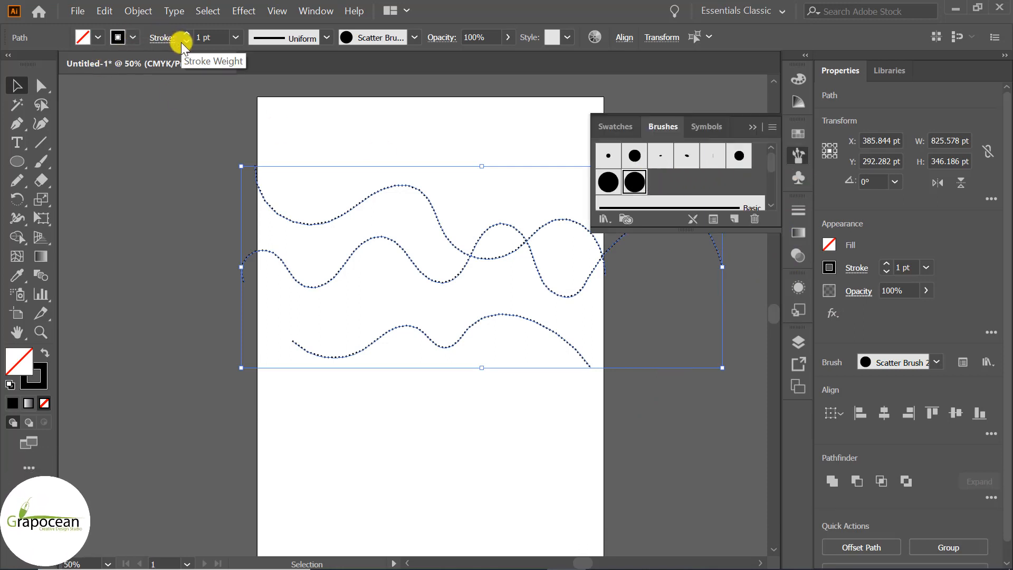
pyautogui.doubleClick(643, 185)
pyautogui.moveTo(641, 216); pyautogui.dragTo(639, 216)
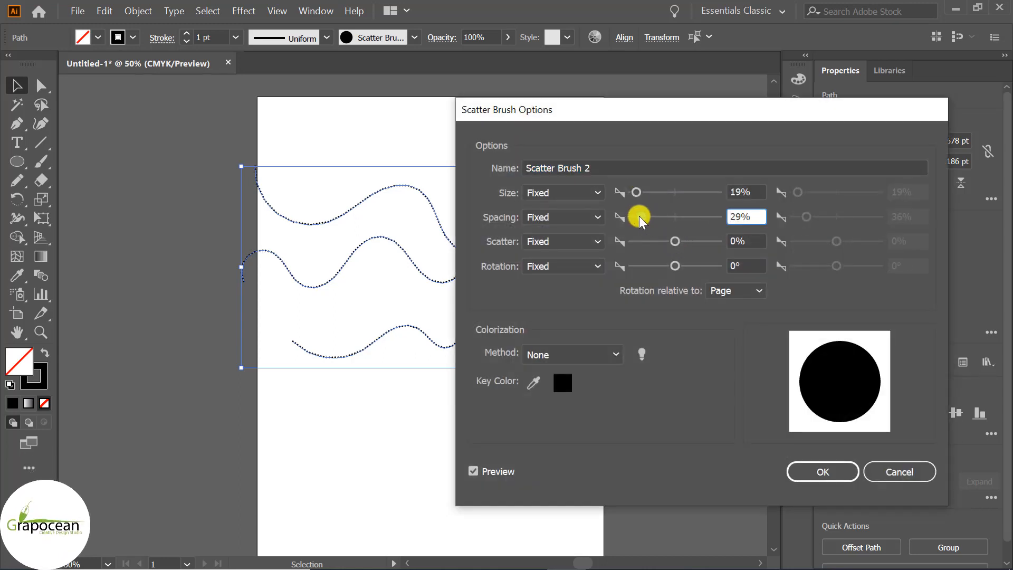
pyautogui.click(637, 192)
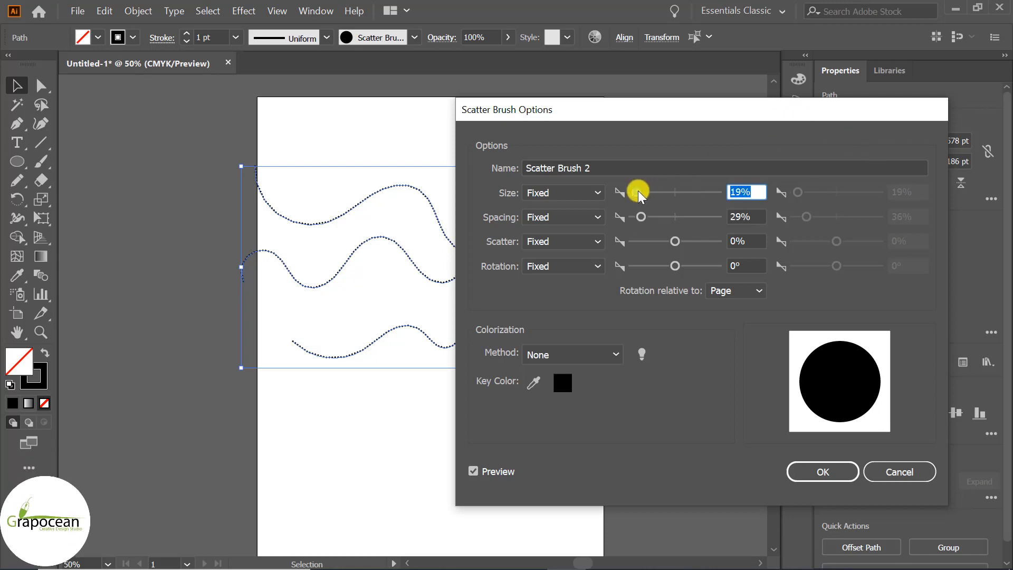
pyautogui.moveTo(638, 191); pyautogui.dragTo(600, 188)
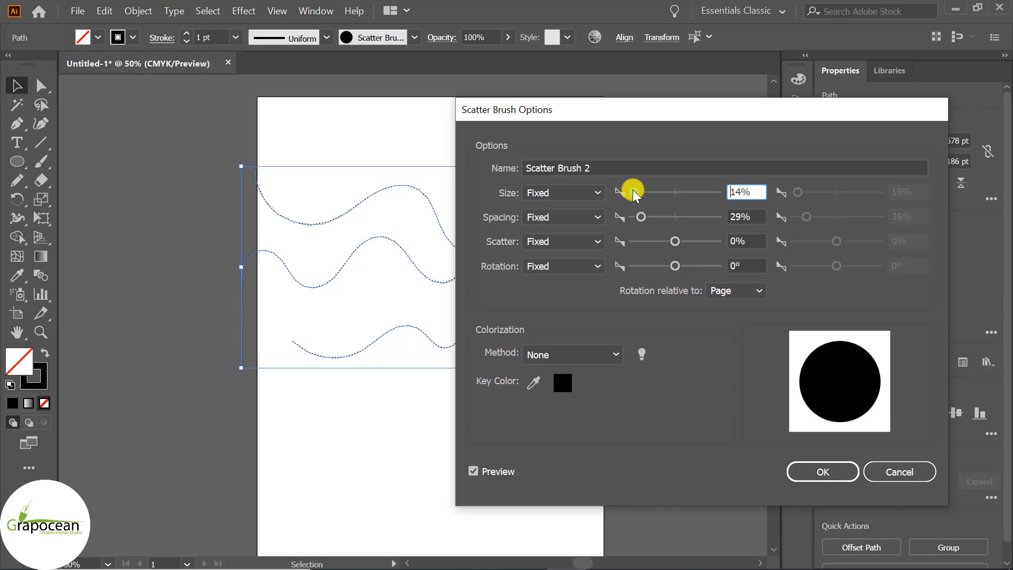
pyautogui.click(823, 471)
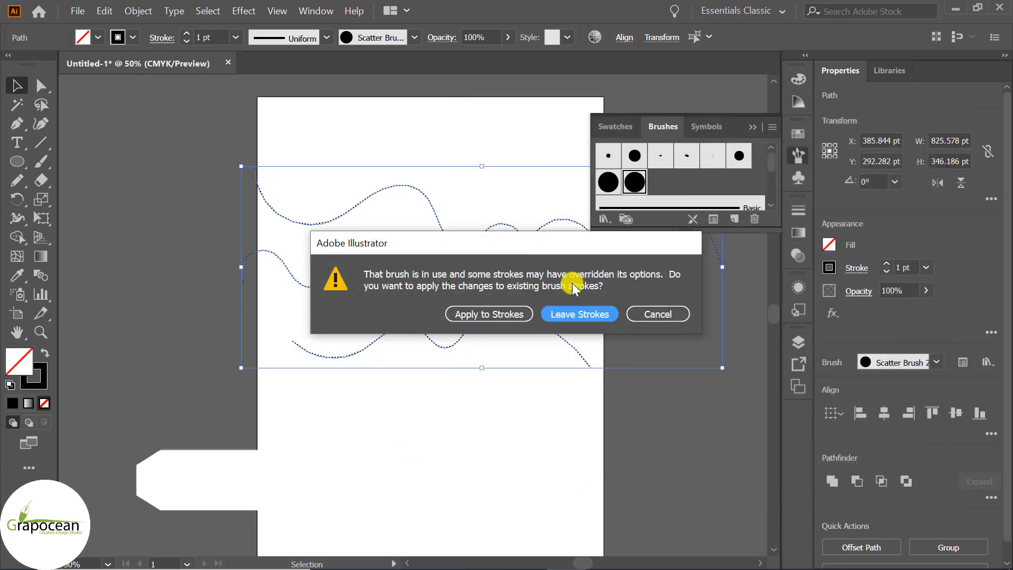
pyautogui.click(481, 312)
pyautogui.click(199, 253)
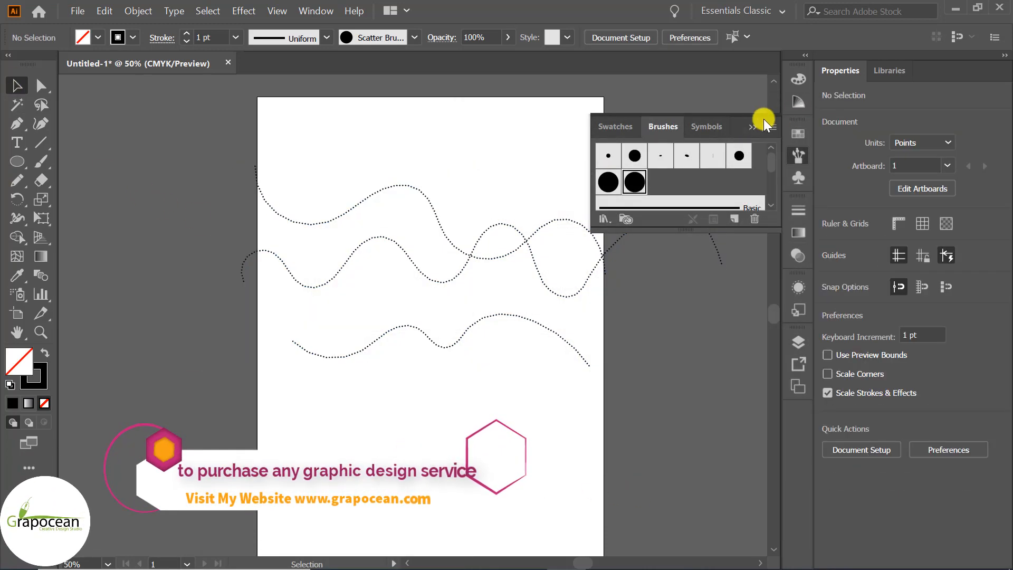
pyautogui.click(764, 119)
# Step: Select all three dotted wavy lines and make a blend from them
pyautogui.moveTo(685, 409)
pyautogui.mouseDown()
pyautogui.moveTo(269, 258)
pyautogui.moveTo(295, 284)
pyautogui.mouseUp()
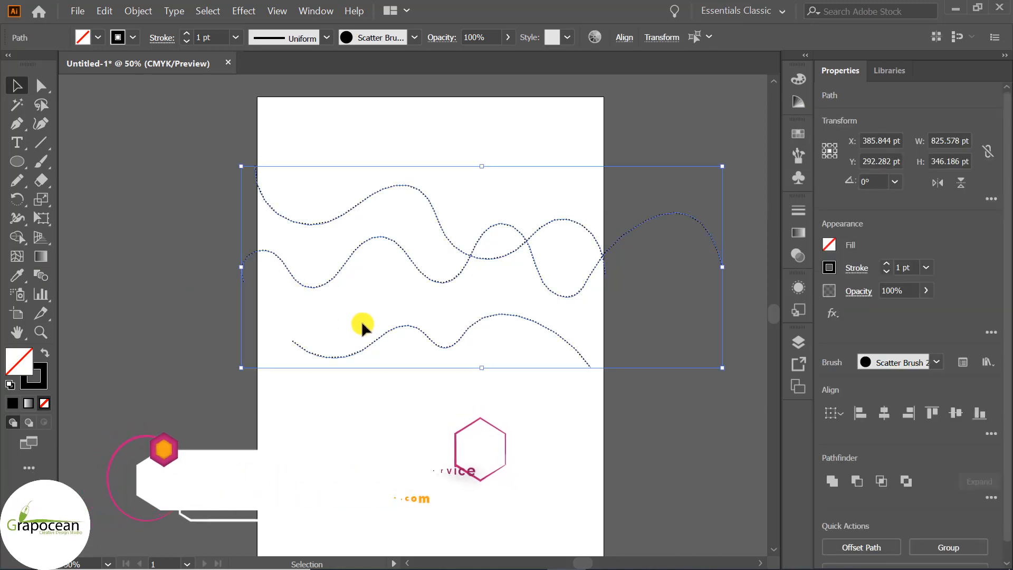
pyautogui.click(138, 11)
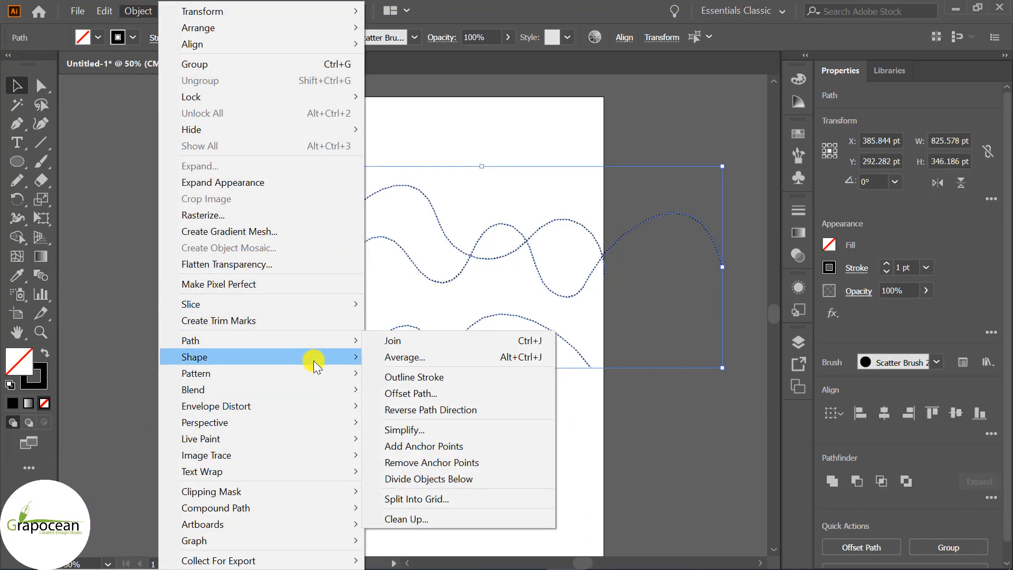
pyautogui.click(389, 389)
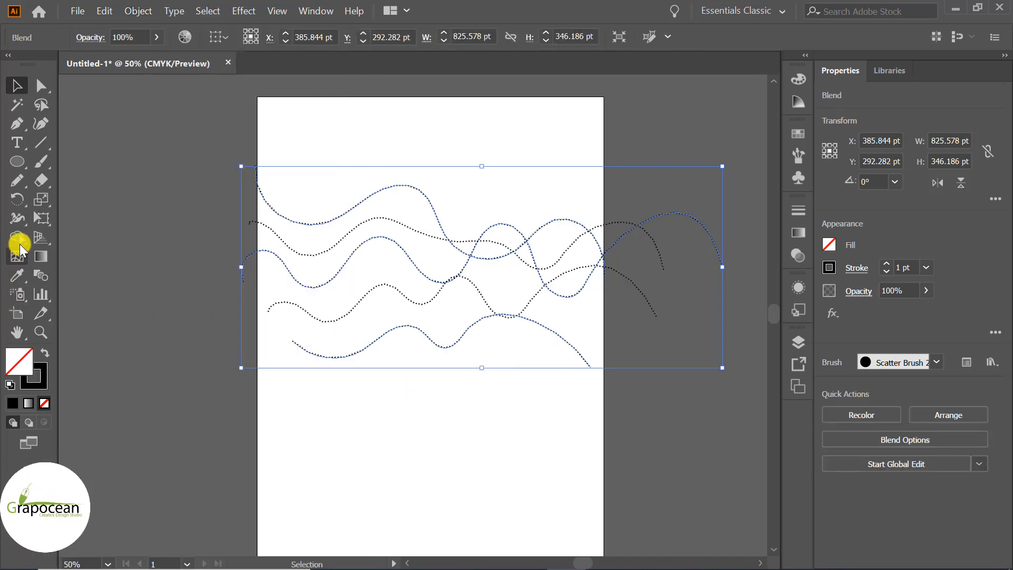
# Step: Set the blend's spacing to Specified Steps with 28 steps, with the preview turned on
pyautogui.doubleClick(42, 276)
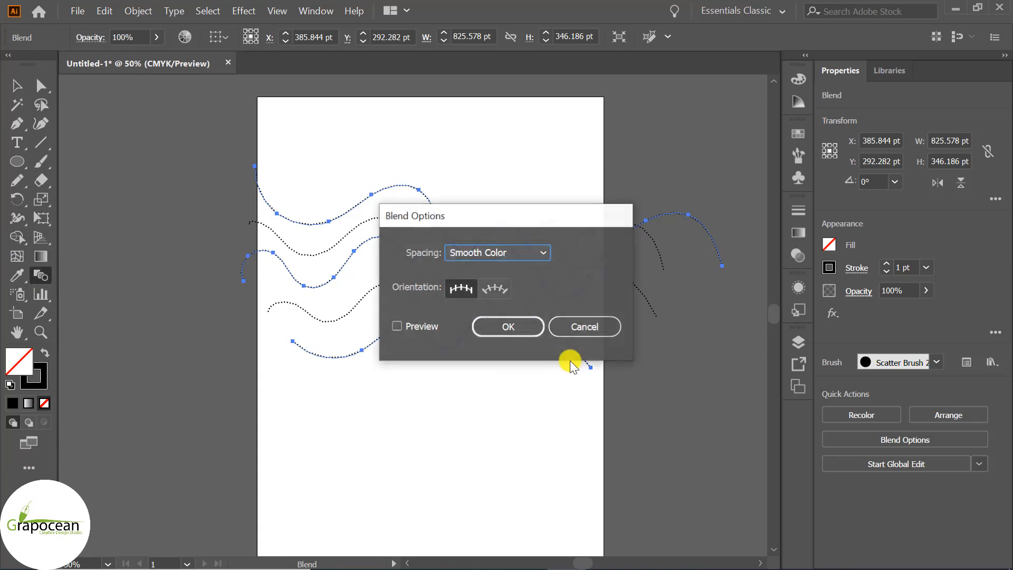
pyautogui.click(396, 325)
pyautogui.click(537, 254)
pyautogui.click(518, 285)
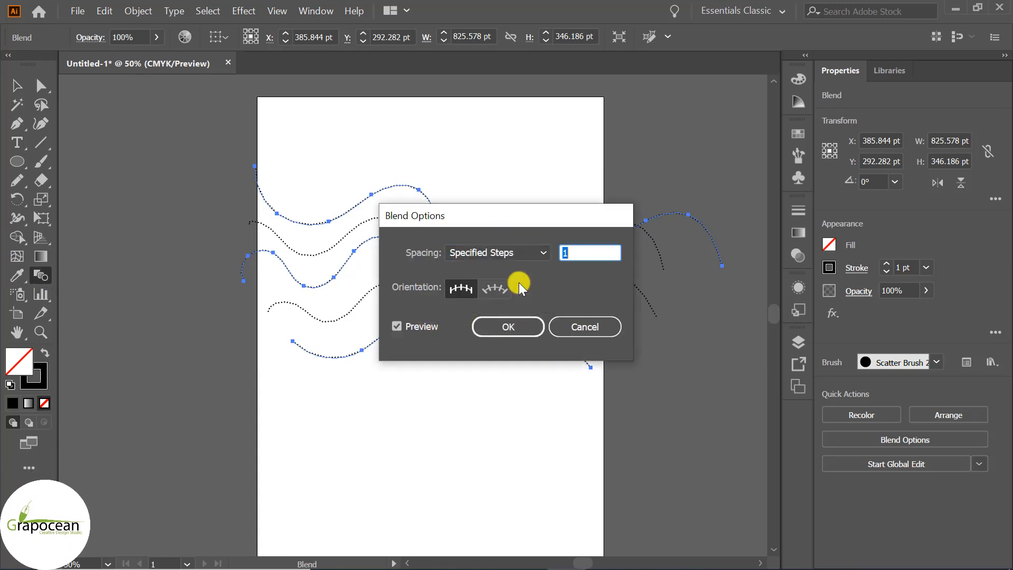
pyautogui.press('Up')
pyautogui.press('Up')
pyautogui.press('Up')
pyautogui.press('Up')
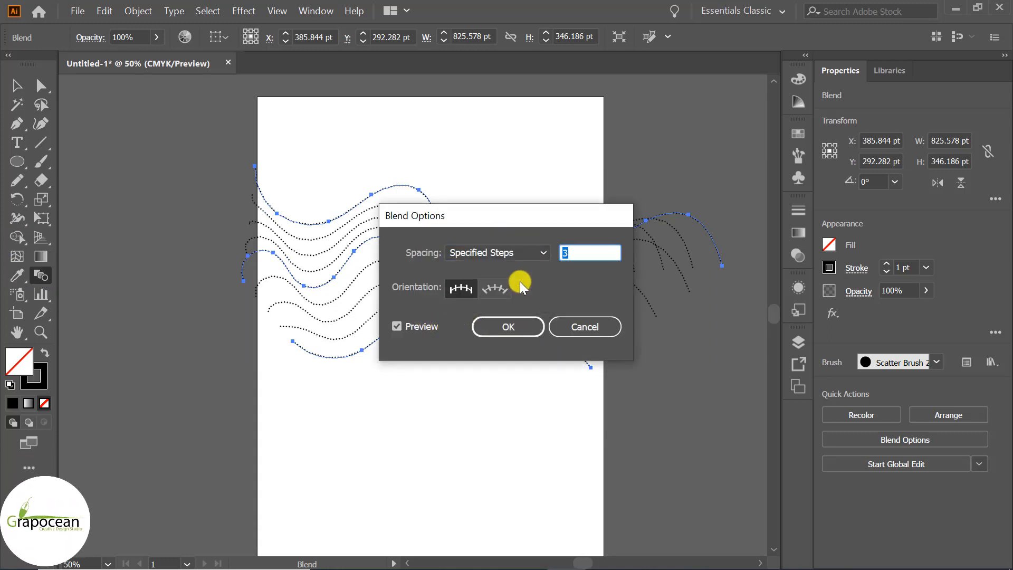
pyautogui.press('Up')
pyautogui.press('Up')
pyautogui.press('Up')
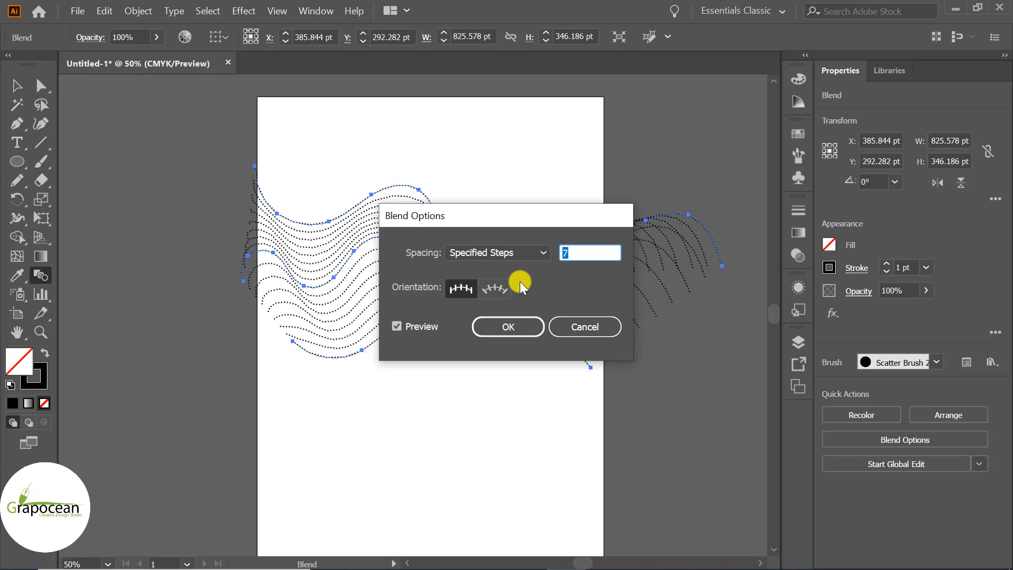
pyautogui.press('Up')
pyautogui.press('Up')
pyautogui.press('Up')
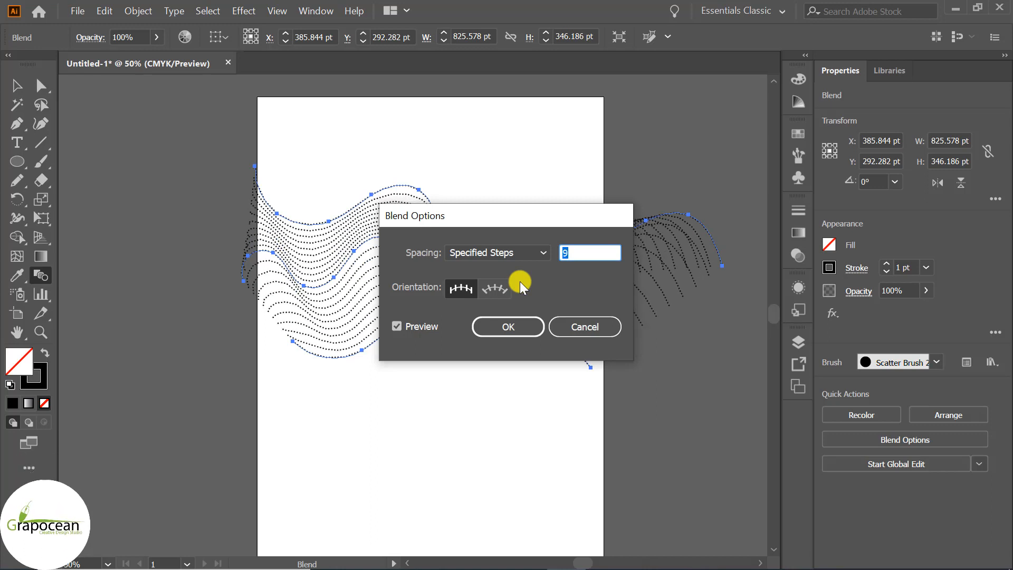
pyautogui.press('Up')
pyautogui.press('Up')
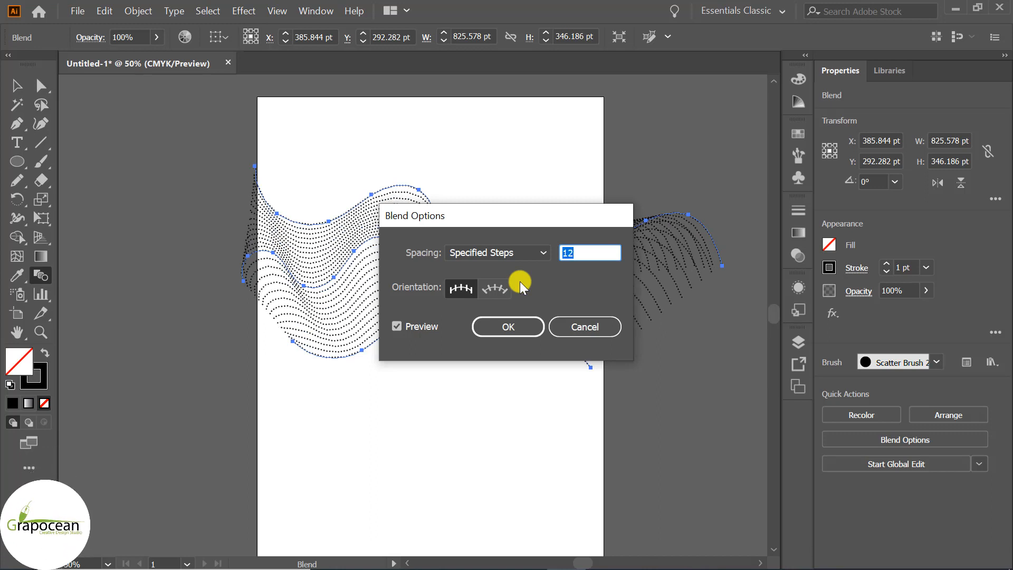
pyautogui.press('Up')
pyautogui.press('Up')
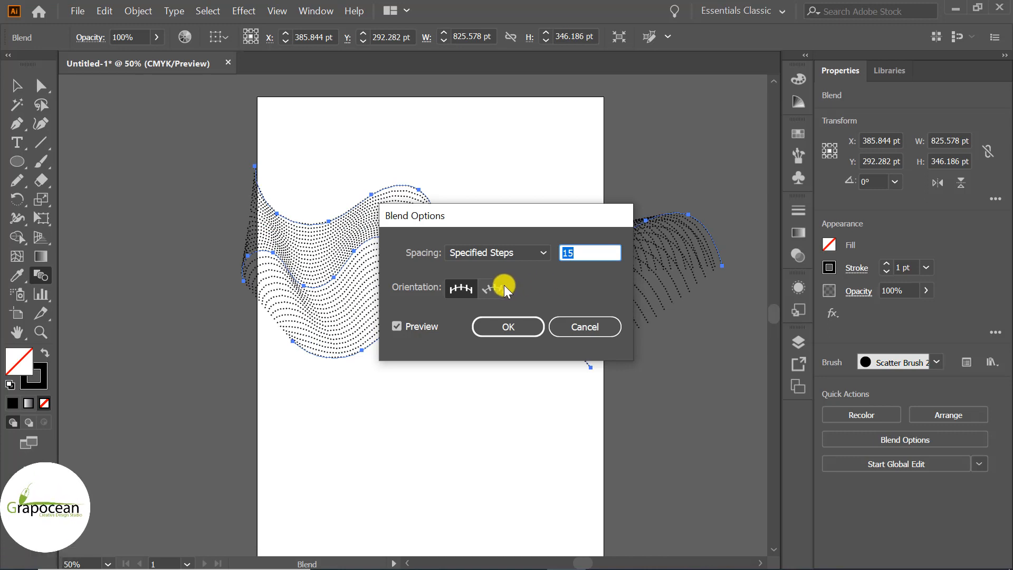
pyautogui.press('Up')
pyautogui.press('Up')
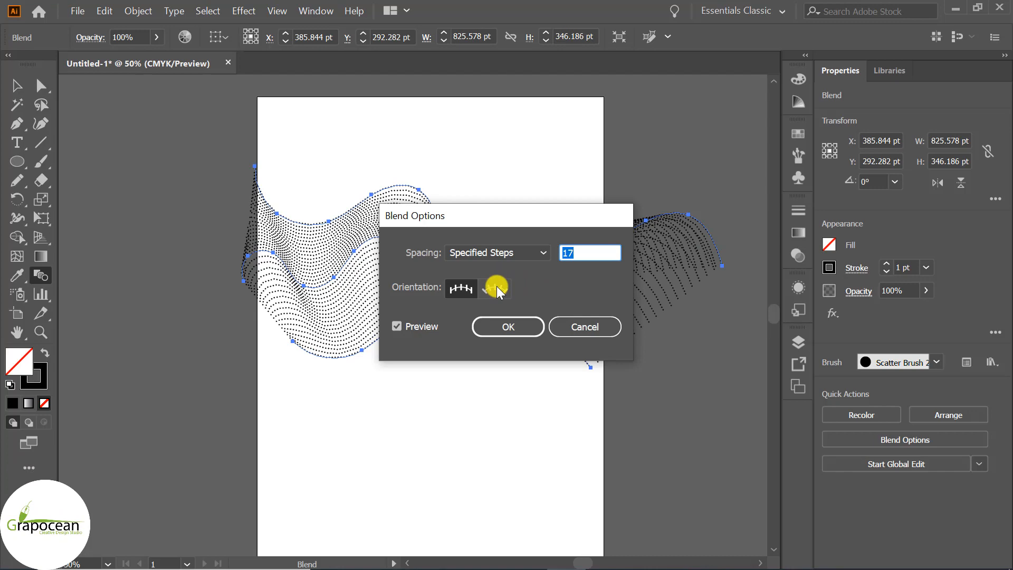
pyautogui.press('Up')
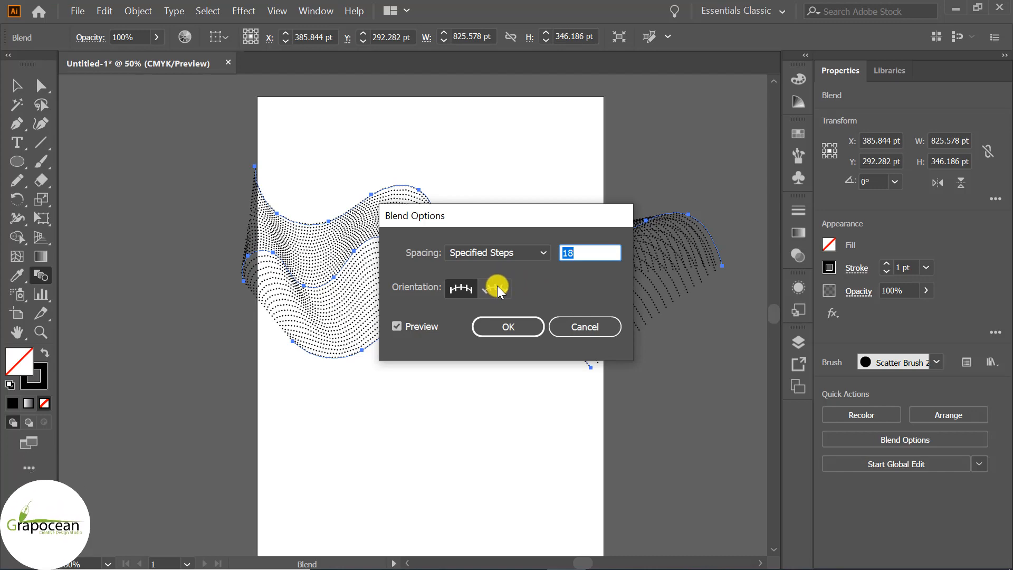
pyautogui.press('Up')
pyautogui.press('Up')
pyautogui.press('Up')
pyautogui.press('Up')
pyautogui.press('Up')
pyautogui.press('Up')
pyautogui.press('Up')
pyautogui.press('Up')
pyautogui.press('Up')
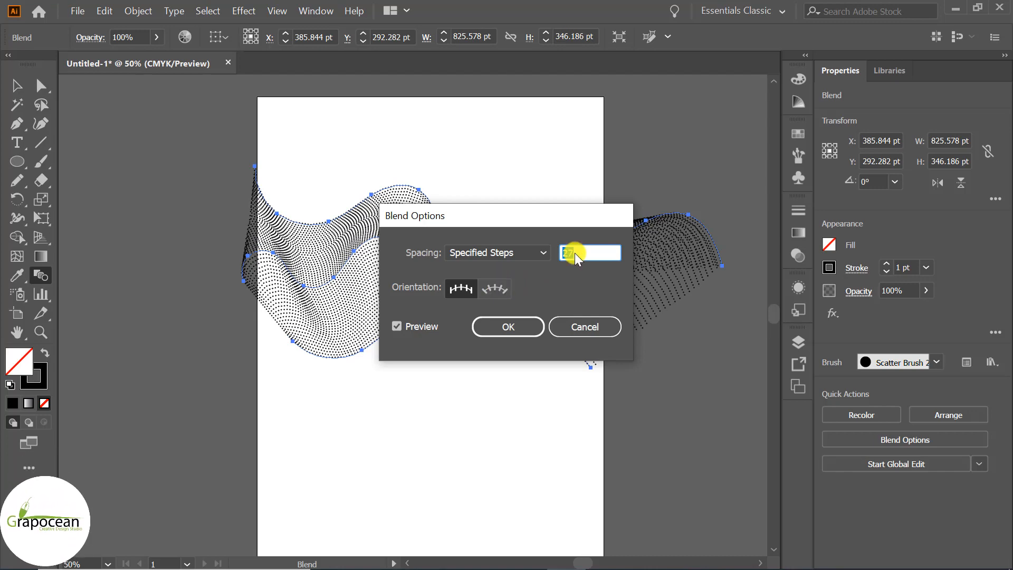
pyautogui.press('Up')
pyautogui.press('Tab')
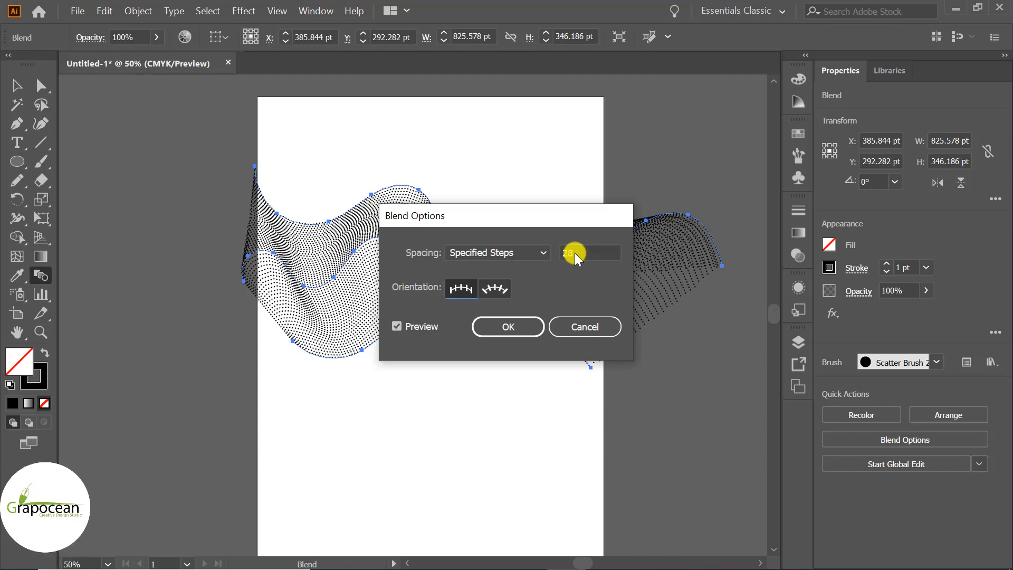
# Step: Change the blend's orientation to Align to Path, accept the blend options and deselect the artwork
pyautogui.press('Right')
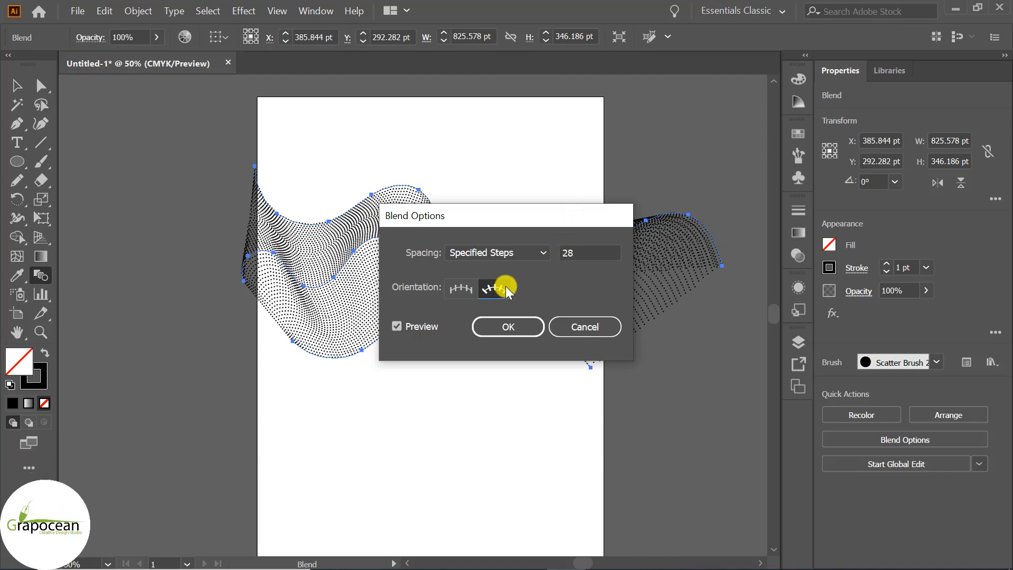
pyautogui.moveTo(519, 211); pyautogui.dragTo(781, 110)
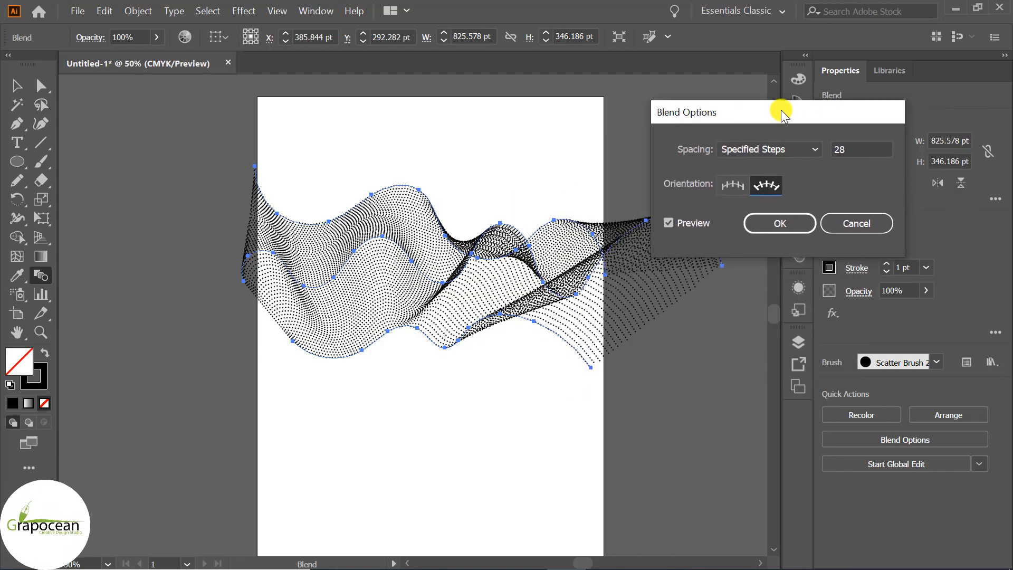
pyautogui.click(777, 221)
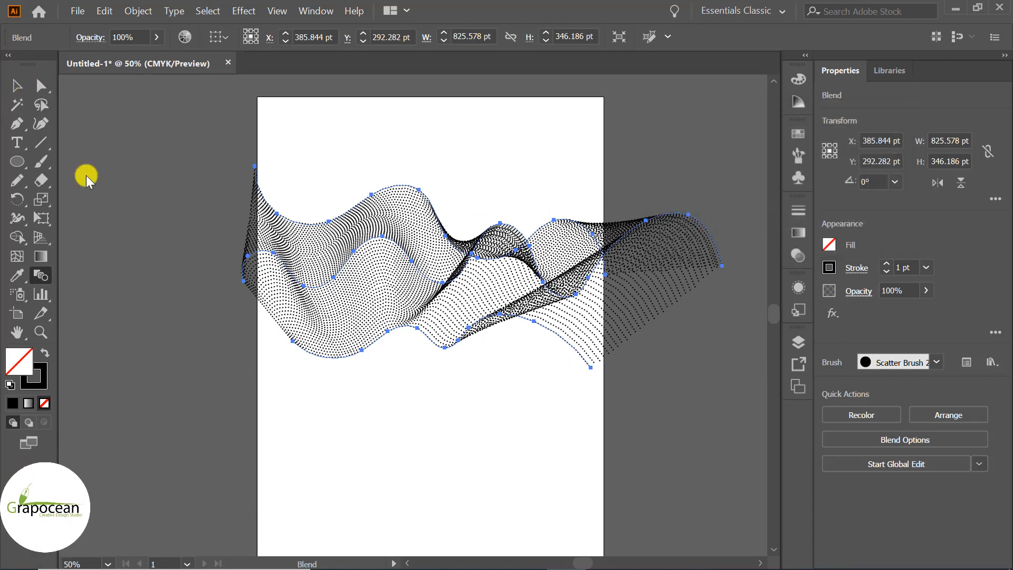
pyautogui.click(17, 86)
pyautogui.click(140, 230)
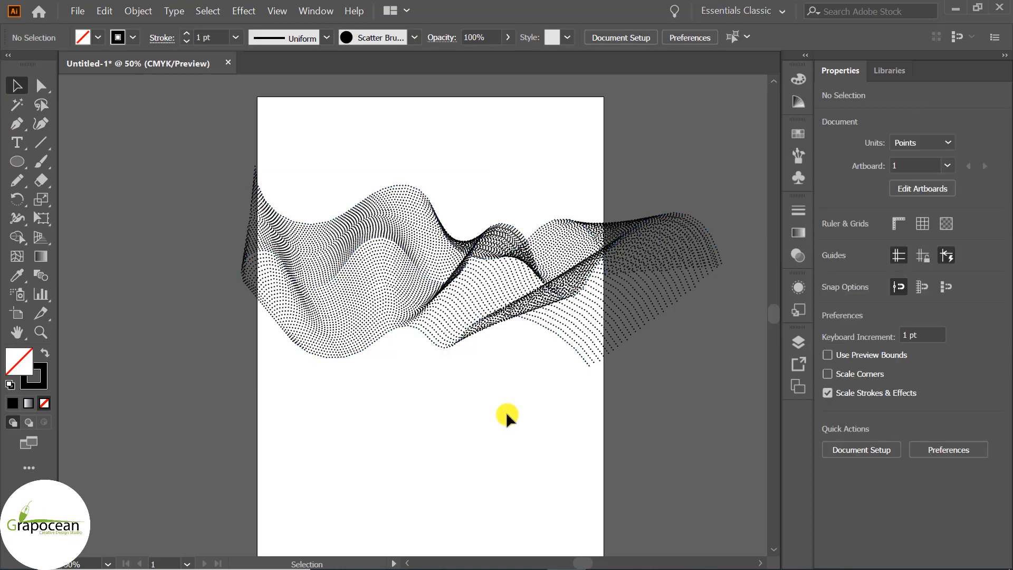
# Step: Bring the blended dotted wave into the Website Banner Design document in Photoshop and place it over the dark blue background
pyautogui.scroll(-2, 540, 405)
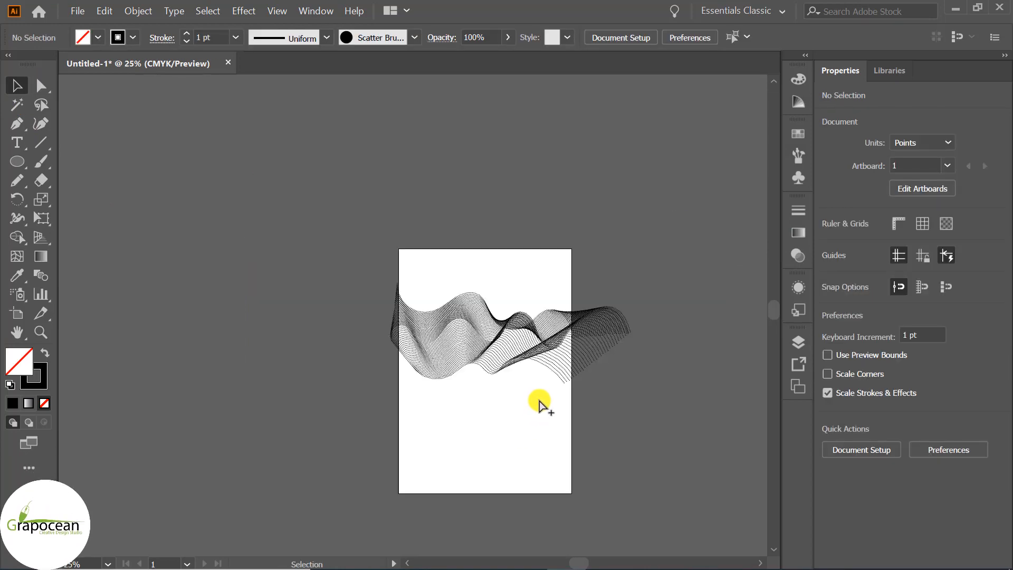
pyautogui.moveTo(518, 330); pyautogui.dragTo(585, 377)
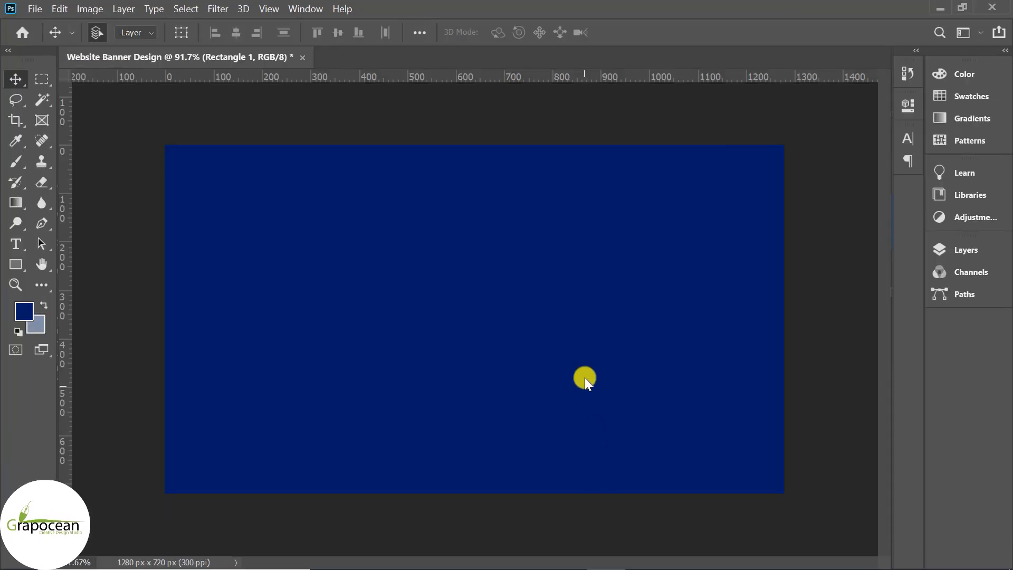
pyautogui.moveTo(585, 377); pyautogui.dragTo(585, 377)
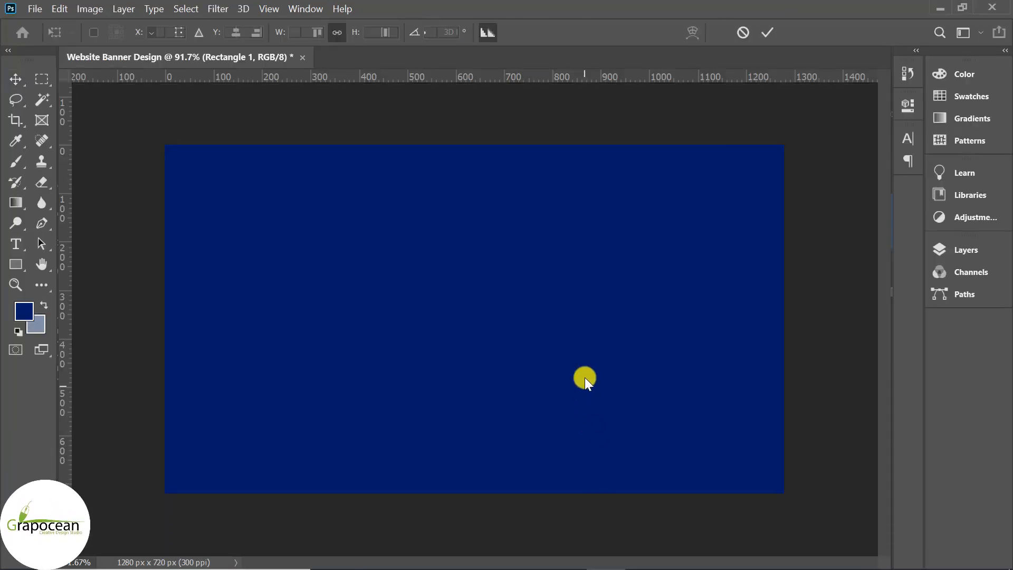
pyautogui.click(768, 32)
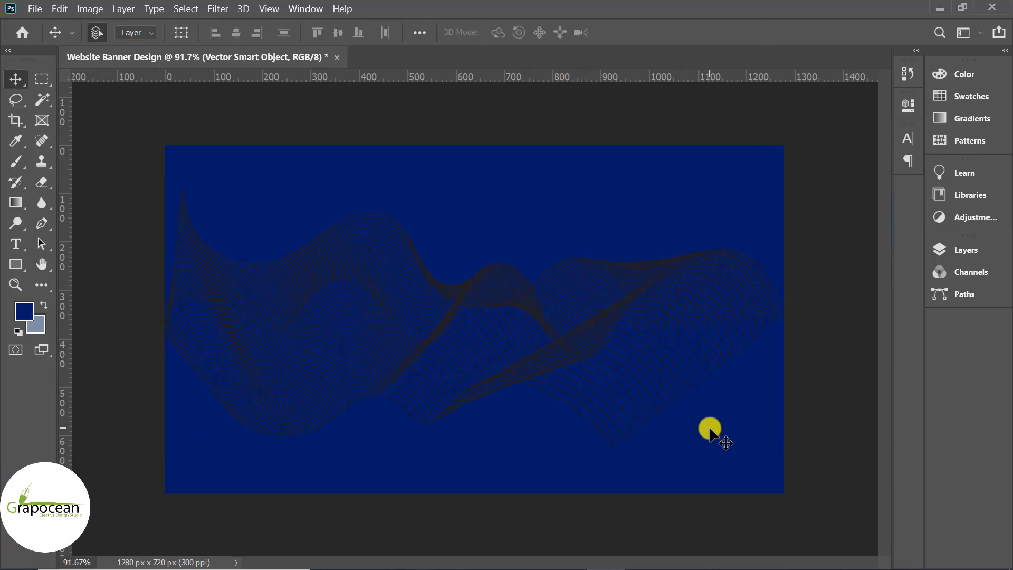
# Step: Scale the dotted wave down to about 30.57% and move it against the right edge of the banner
pyautogui.scroll(-5, 710, 429)
pyautogui.hotkey('ctrl', 't')
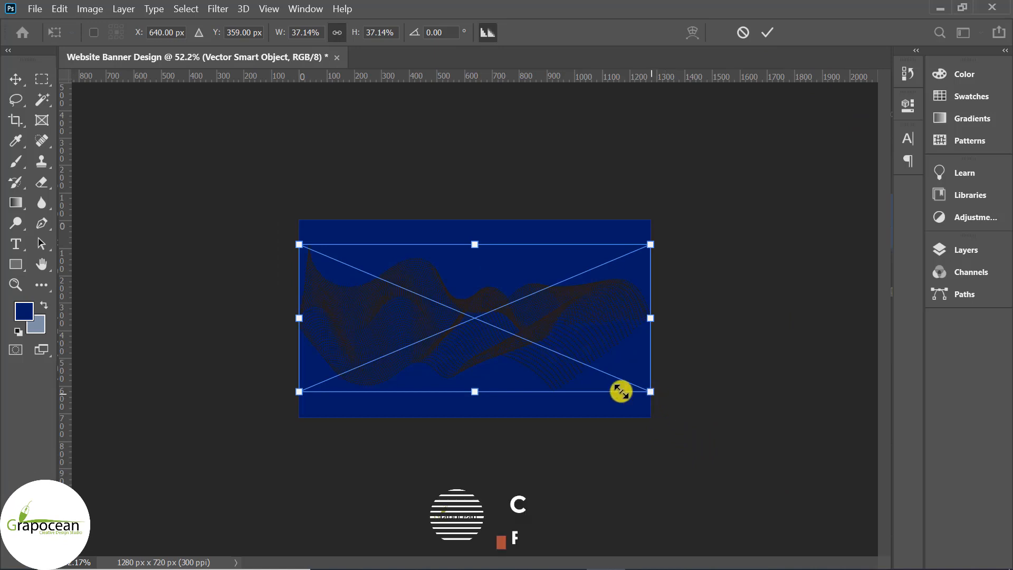
pyautogui.moveTo(650, 417); pyautogui.dragTo(620, 379)
pyautogui.moveTo(534, 353); pyautogui.dragTo(557, 351)
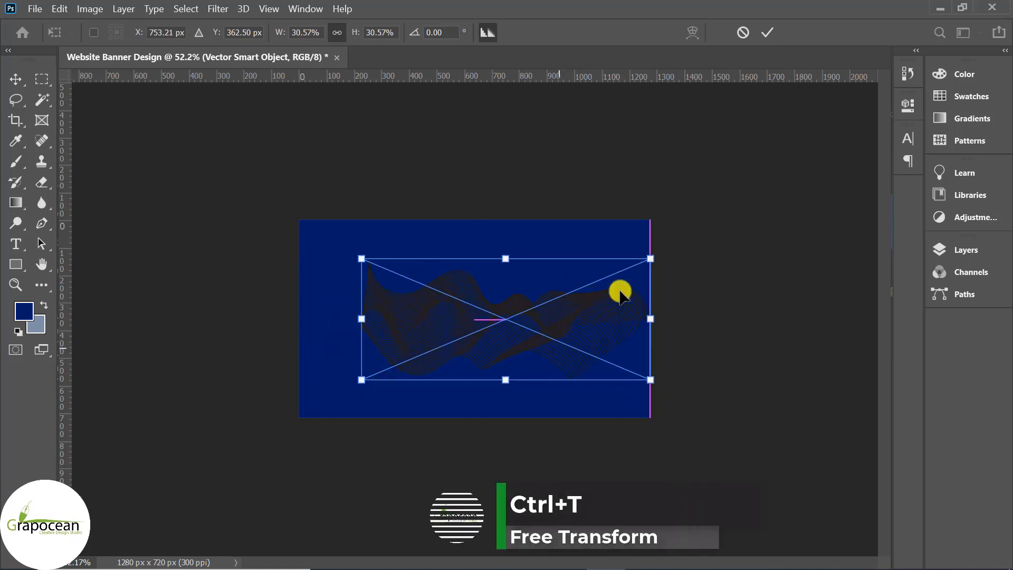
pyautogui.click(768, 33)
# Step: Add a Gradient Overlay layer style with the Purple_03 preset to the Vector Smart Object layer
pyautogui.click(971, 249)
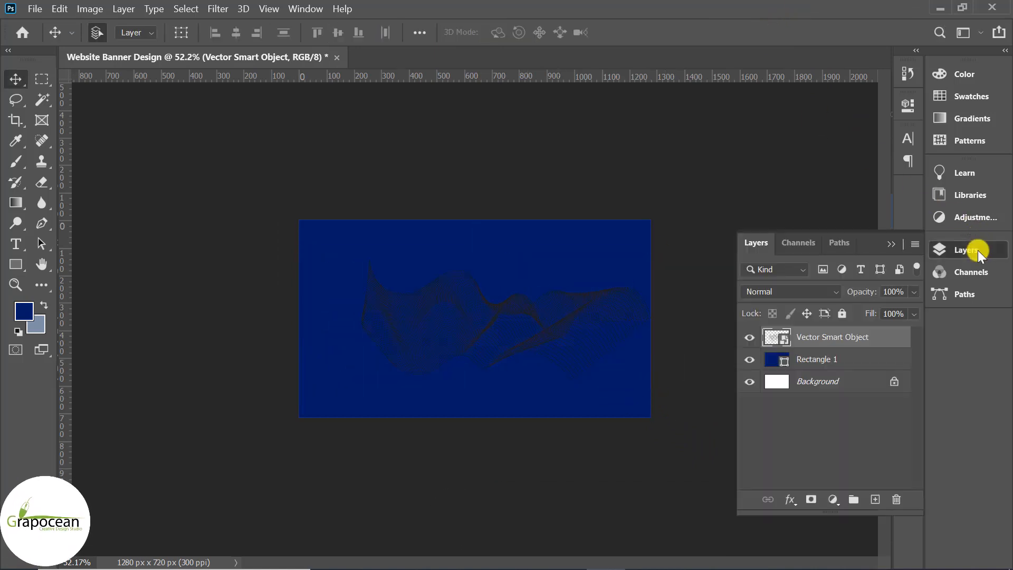
pyautogui.rightClick(860, 336)
pyautogui.click(702, 23)
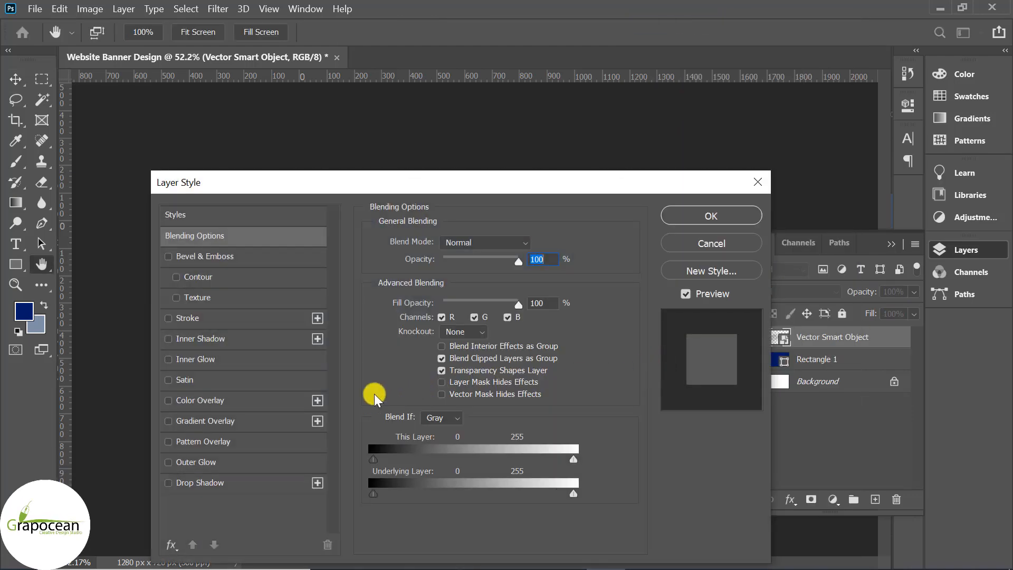
pyautogui.moveTo(412, 183); pyautogui.dragTo(786, 130)
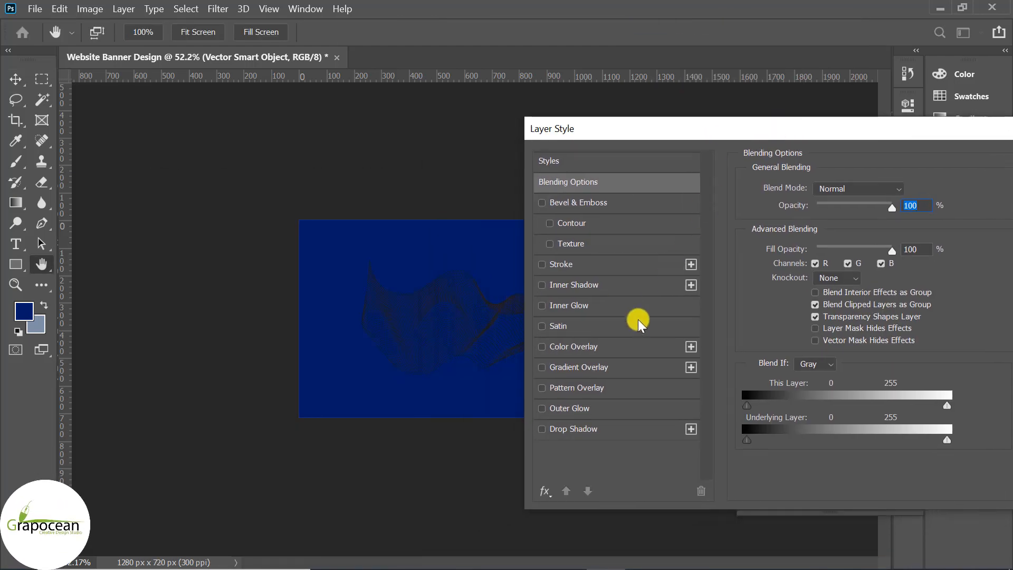
pyautogui.click(603, 368)
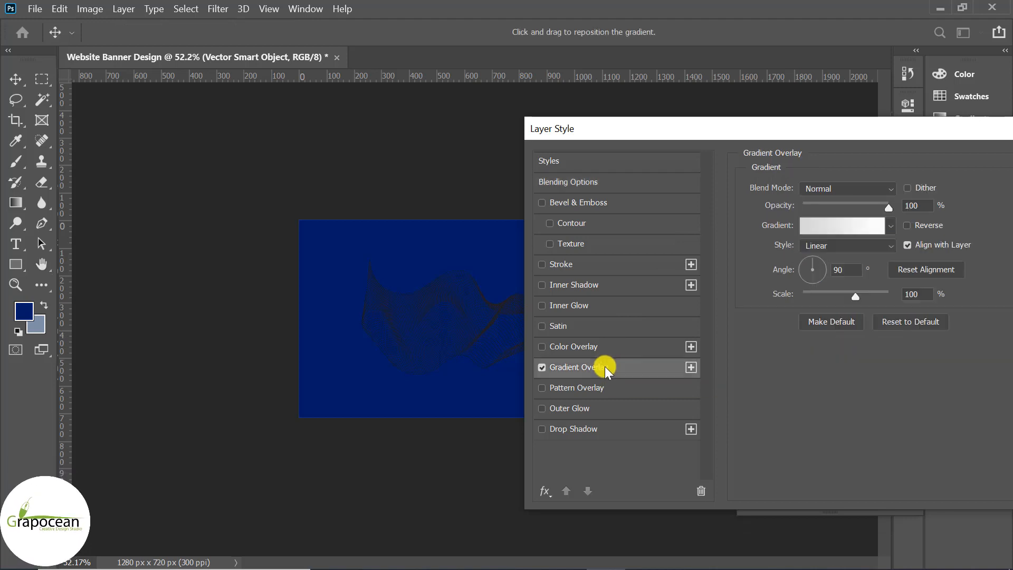
pyautogui.click(896, 225)
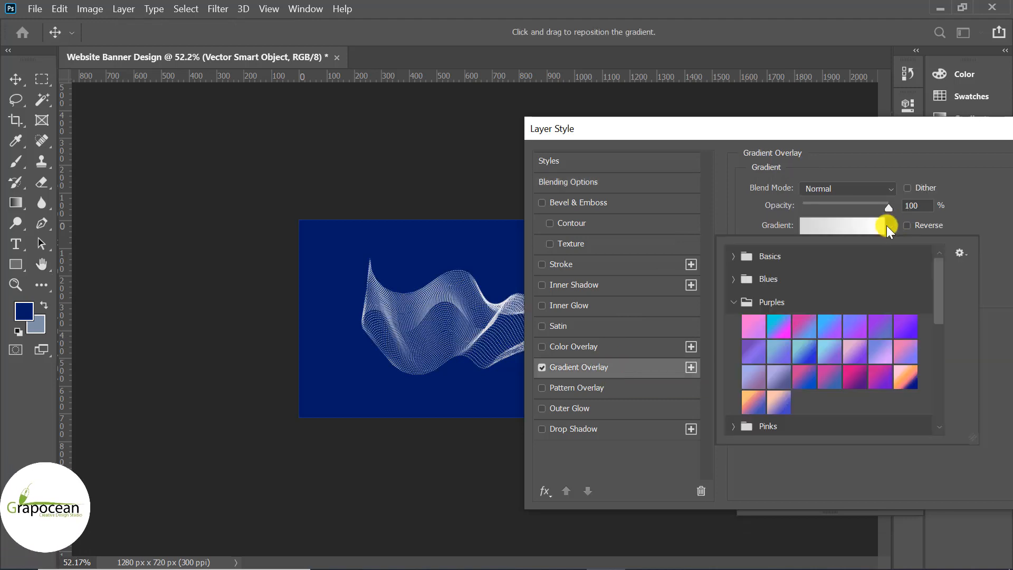
pyautogui.click(805, 326)
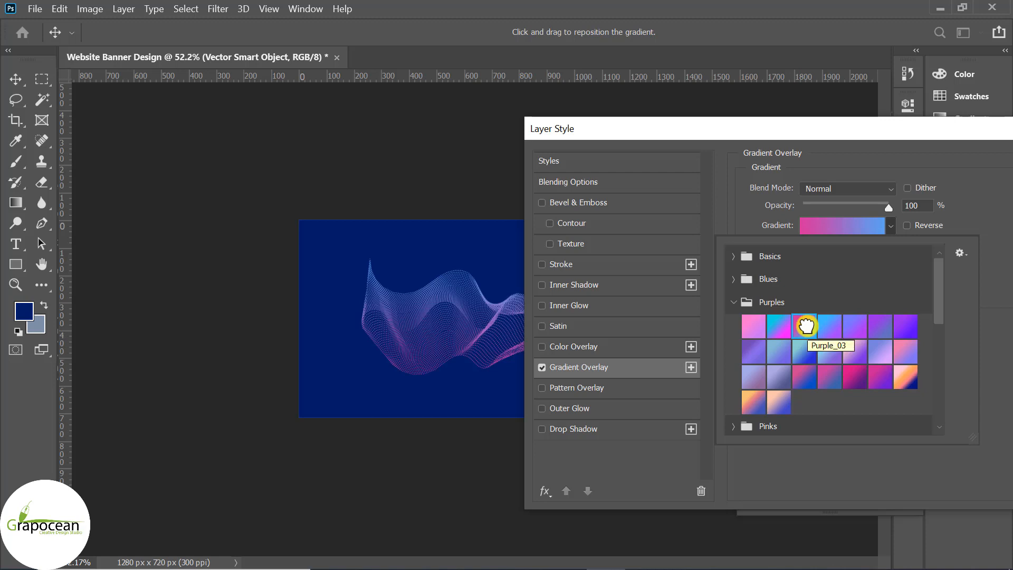
pyautogui.doubleClick(805, 329)
# Step: Edit the overlay gradient, changing its pink color stop to a deeper, more saturated pink
pyautogui.click(829, 223)
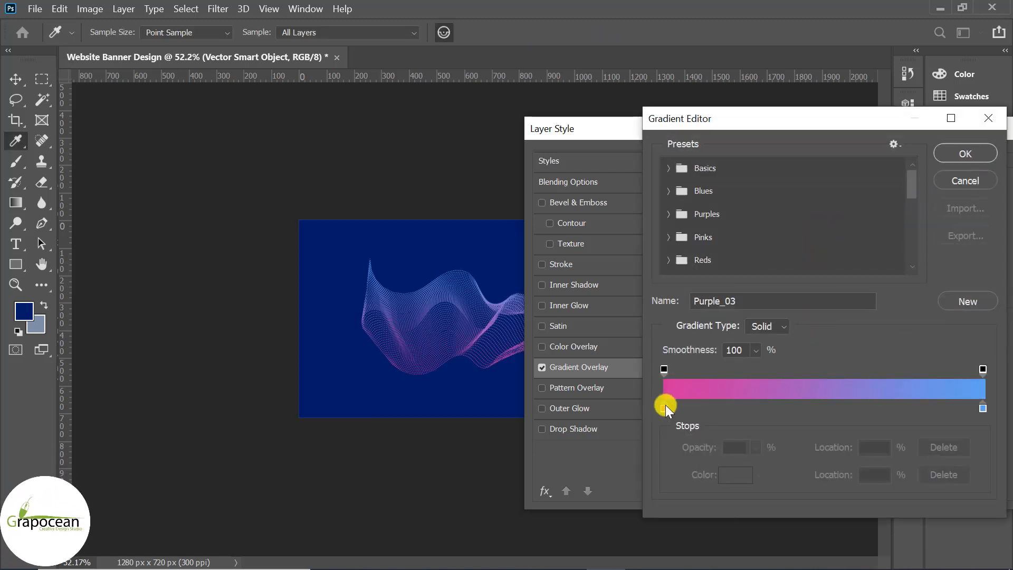
pyautogui.doubleClick(665, 408)
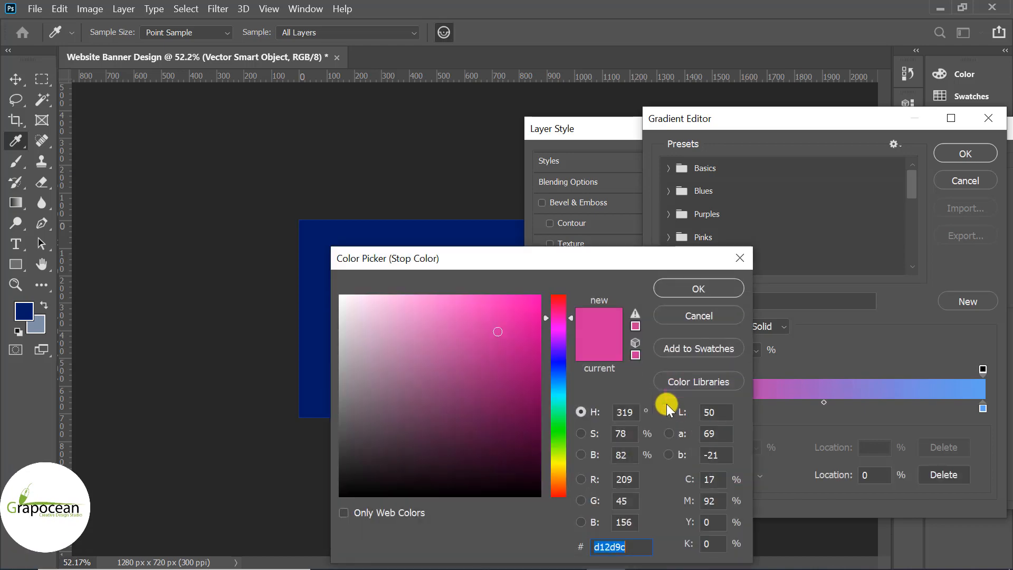
pyautogui.moveTo(516, 321); pyautogui.dragTo(543, 324)
pyautogui.moveTo(570, 264); pyautogui.dragTo(447, 398)
pyautogui.click(635, 436)
# Step: Change the gradient's light blue stop to a bright blue, about H 216, S 100, B 100, and apply the layer style
pyautogui.doubleClick(983, 407)
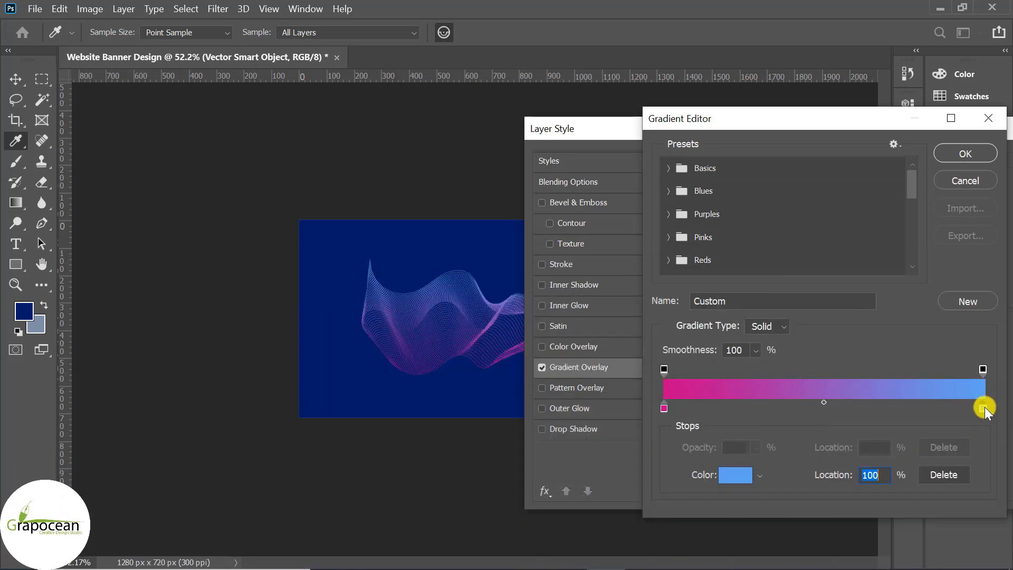
pyautogui.moveTo(457, 363); pyautogui.dragTo(457, 368)
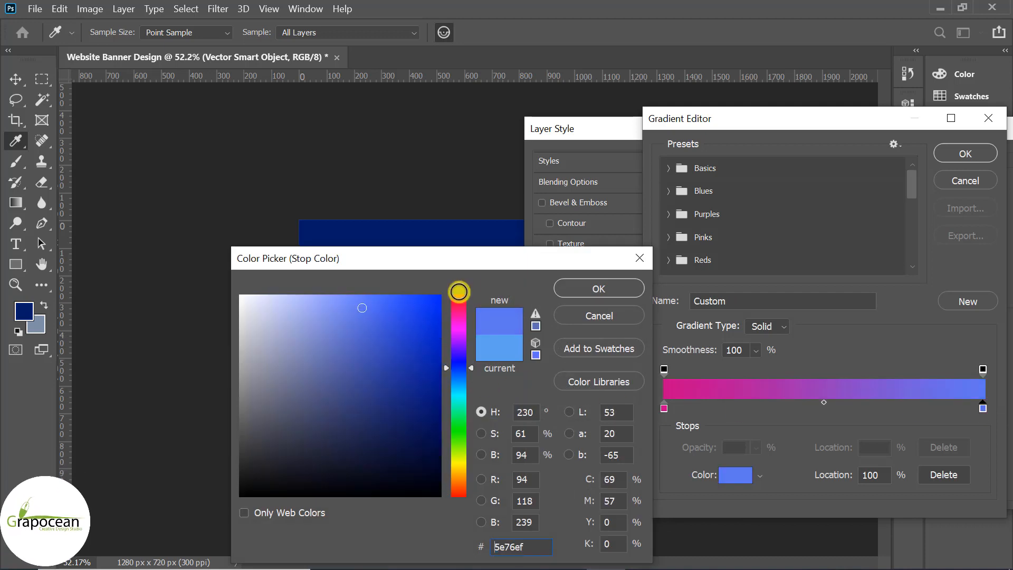
pyautogui.moveTo(438, 298); pyautogui.dragTo(640, 302)
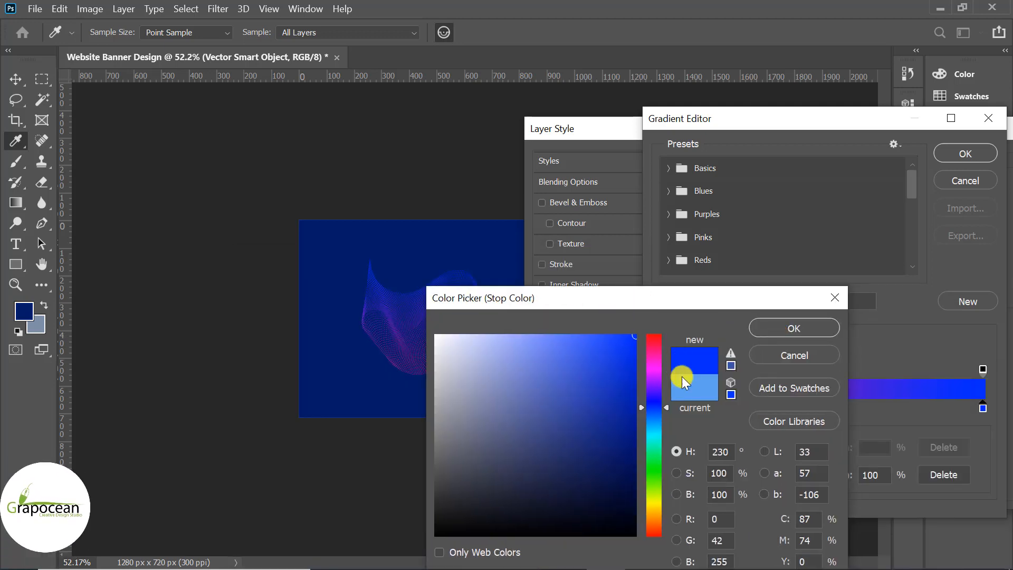
pyautogui.moveTo(653, 401); pyautogui.dragTo(654, 421)
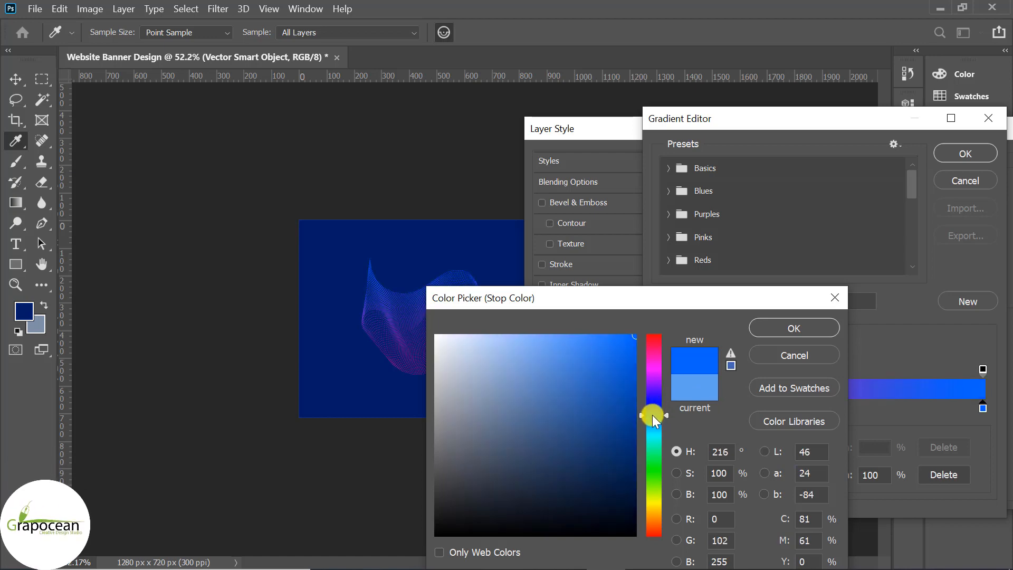
pyautogui.click(796, 333)
pyautogui.click(965, 154)
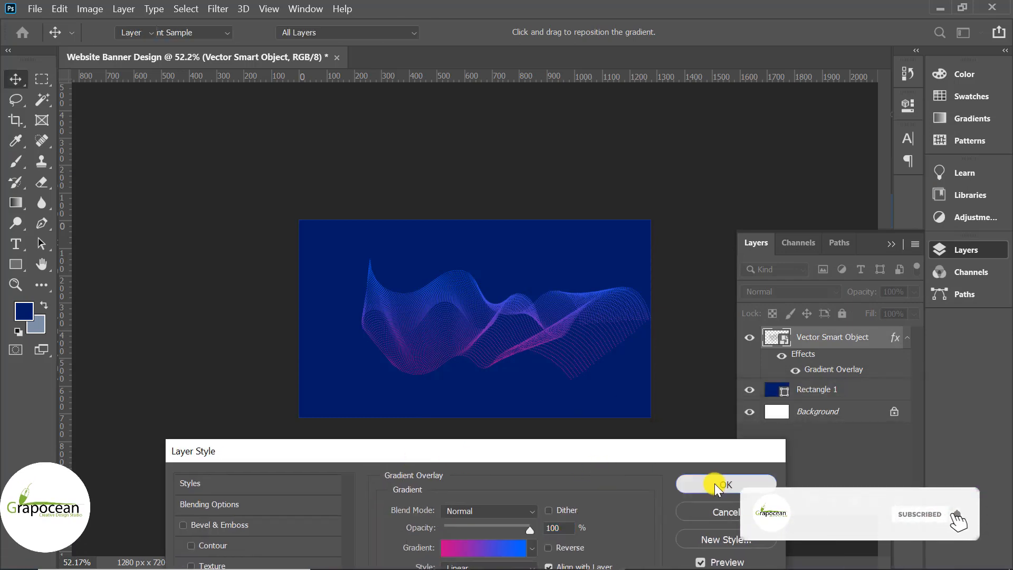
pyautogui.click(712, 481)
pyautogui.scroll(4, 516, 416)
pyautogui.scroll(-3, 504, 415)
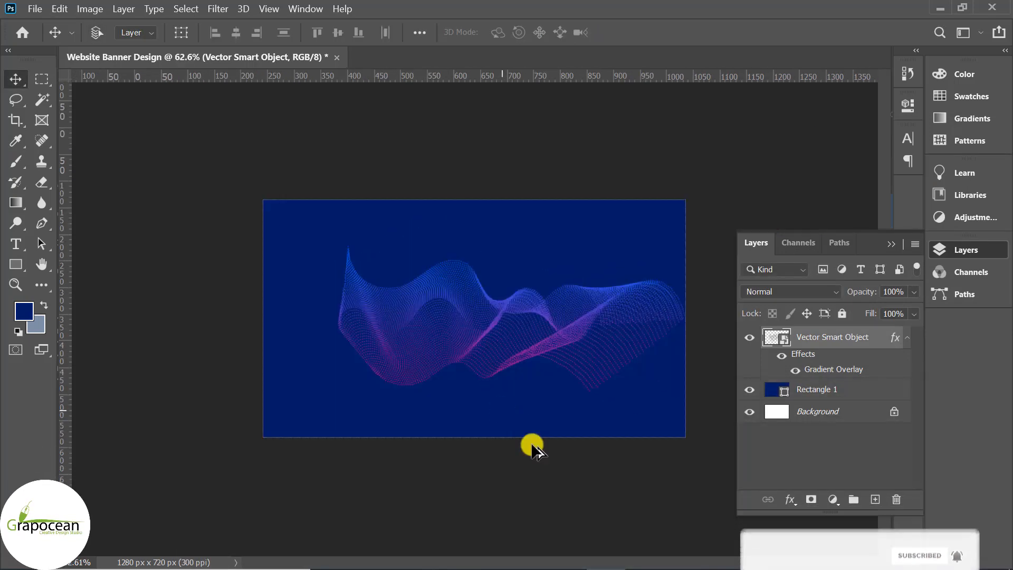
# Step: Switch to Illustrator and examine the dots and anchor points of the blended wave up close
pyautogui.click(569, 561)
pyautogui.click(581, 395)
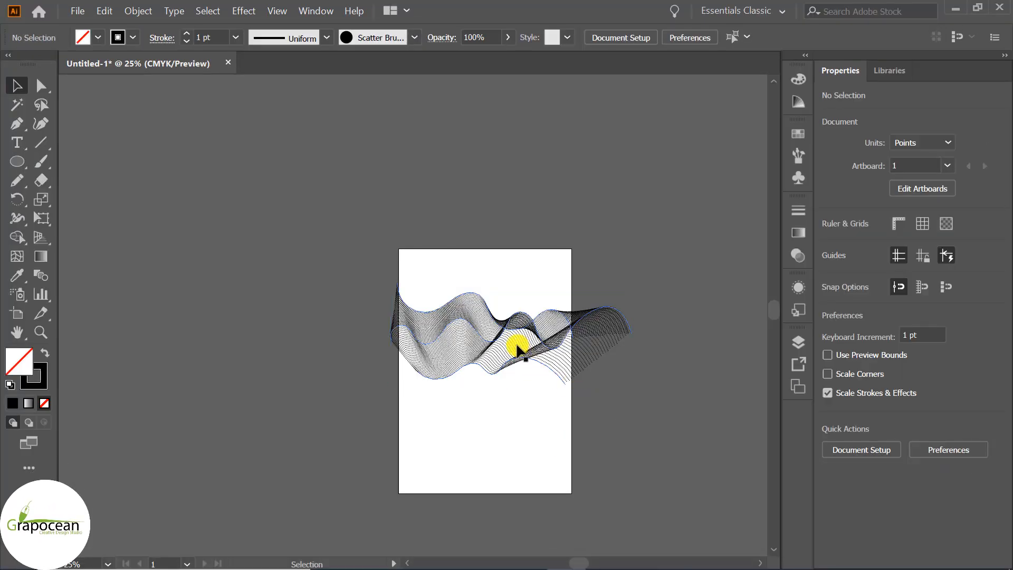
pyautogui.click(415, 327)
pyautogui.hotkey('ctrl', '1')
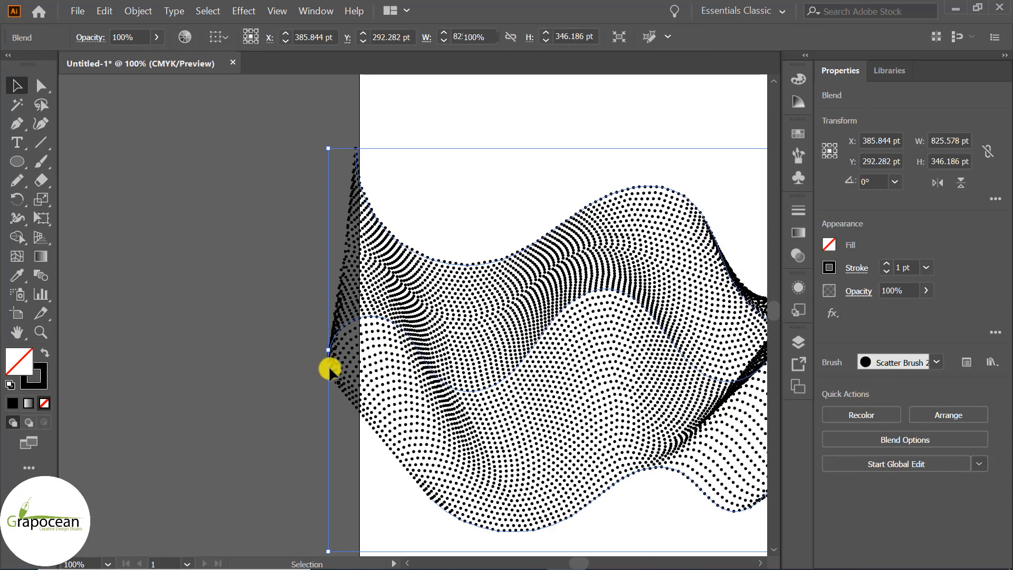
pyautogui.click(330, 373)
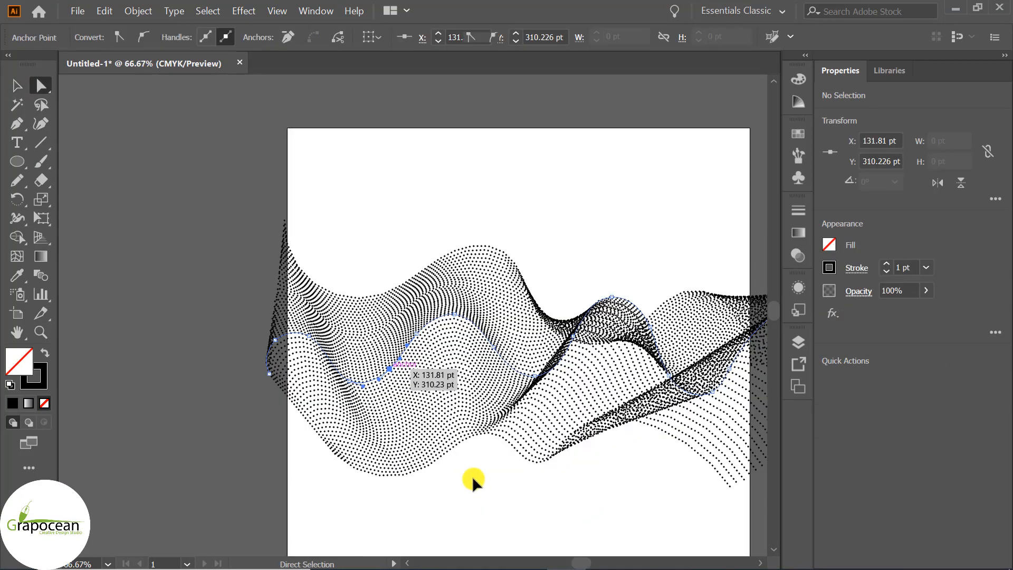
pyautogui.click(475, 483)
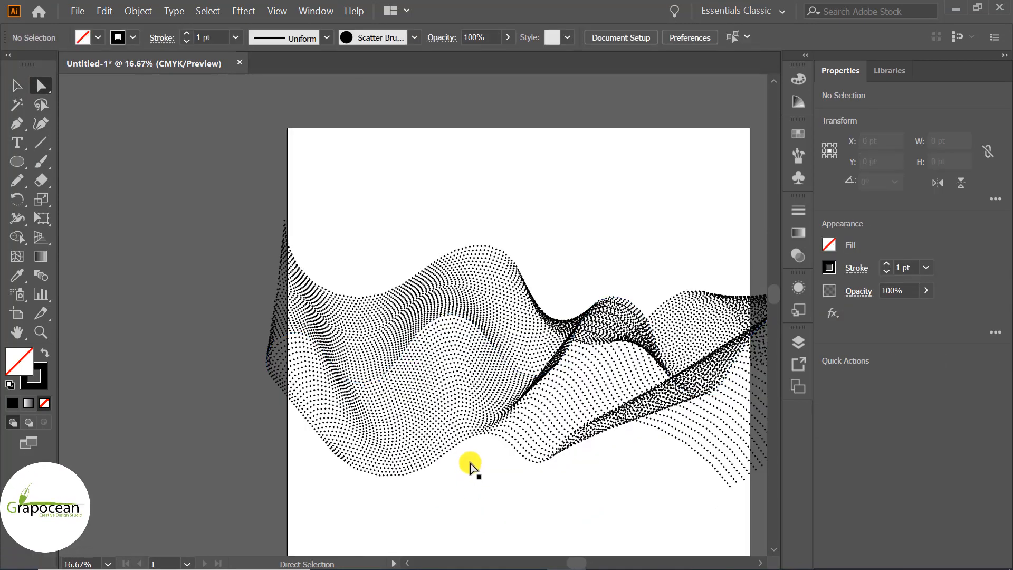
pyautogui.scroll(-4, 472, 475)
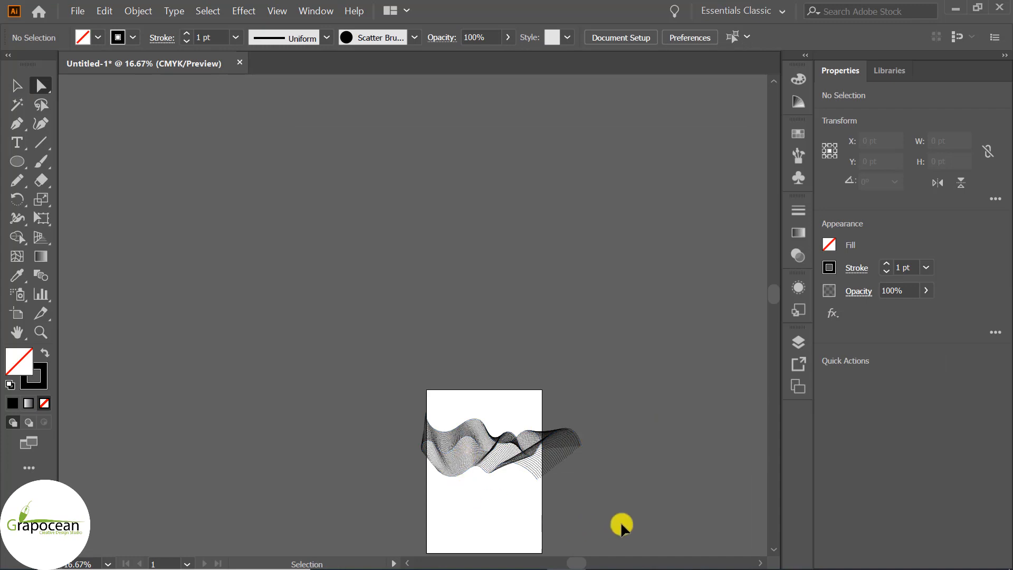
# Step: Undo the blend back to the three separate dotted wavy lines
pyautogui.hotkey('ctrl', 'z')
pyautogui.click(637, 506)
pyautogui.scroll(2, 541, 509)
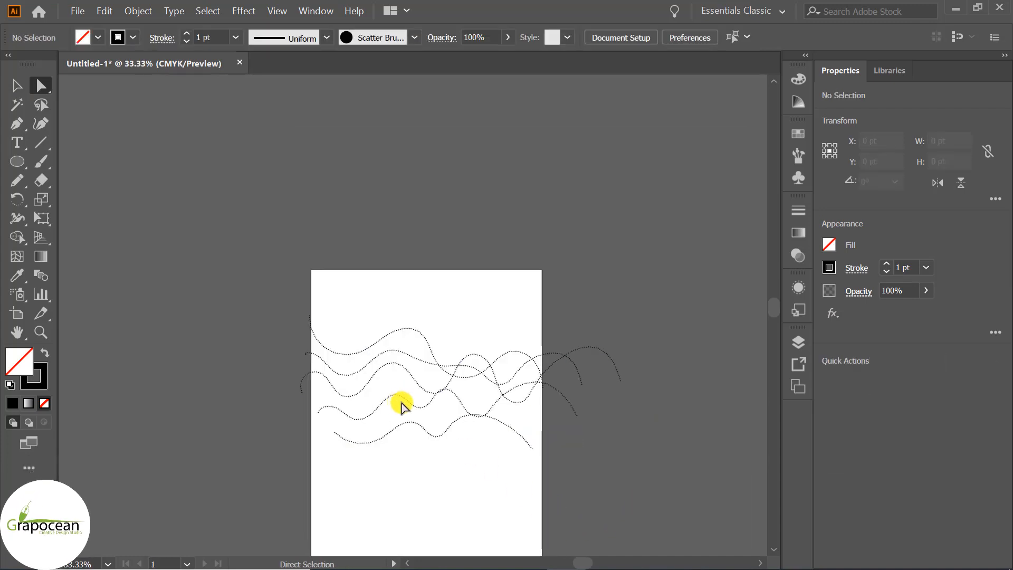
pyautogui.hotkey('ctrl', 'z')
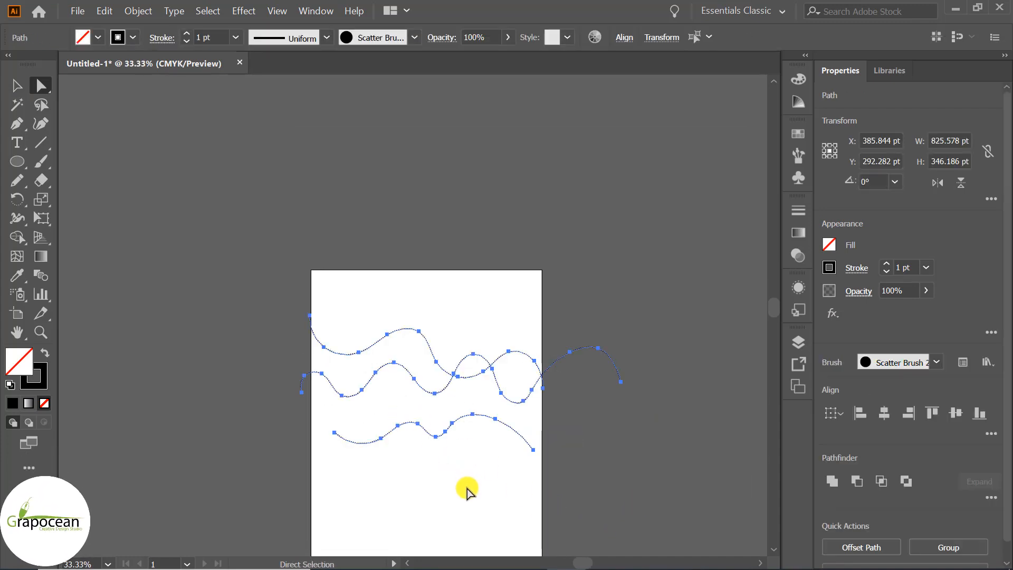
pyautogui.click(468, 488)
pyautogui.hotkey('ctrl', 'z')
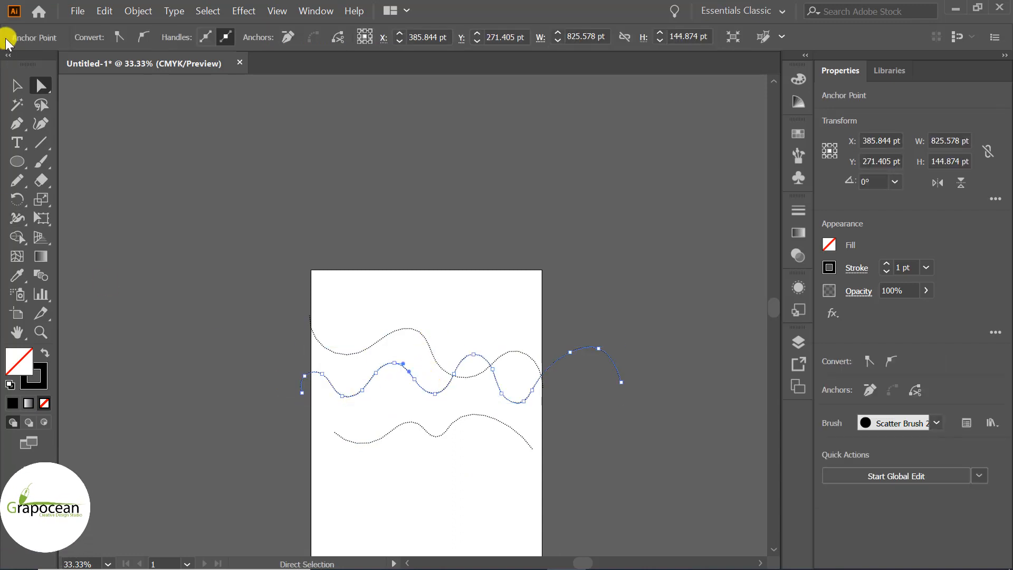
# Step: Resize the middle wavy line to about 630 pt wide and 84 pt high and place it across the top line
pyautogui.click(17, 85)
pyautogui.click(120, 319)
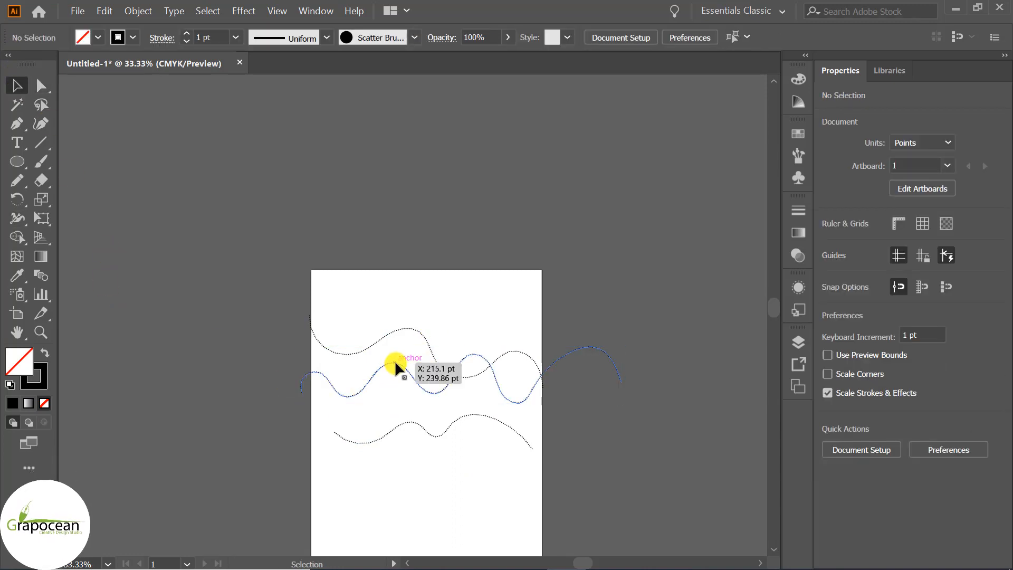
pyautogui.moveTo(397, 366); pyautogui.dragTo(473, 354)
pyautogui.moveTo(634, 336)
pyautogui.mouseDown()
pyautogui.moveTo(568, 346)
pyautogui.moveTo(628, 346)
pyautogui.mouseUp()
pyautogui.moveTo(468, 352); pyautogui.dragTo(628, 342)
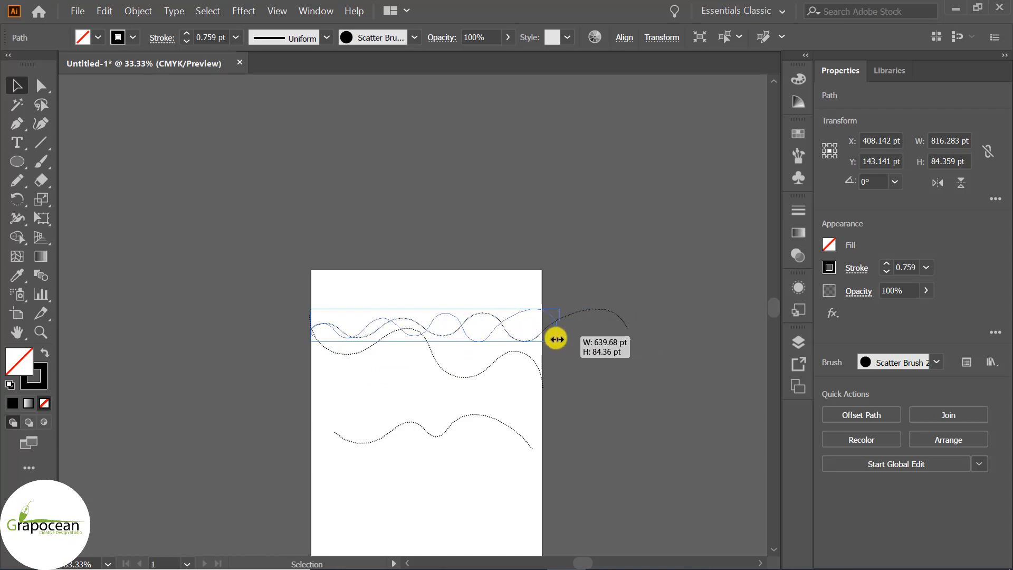
pyautogui.moveTo(432, 324); pyautogui.dragTo(424, 342)
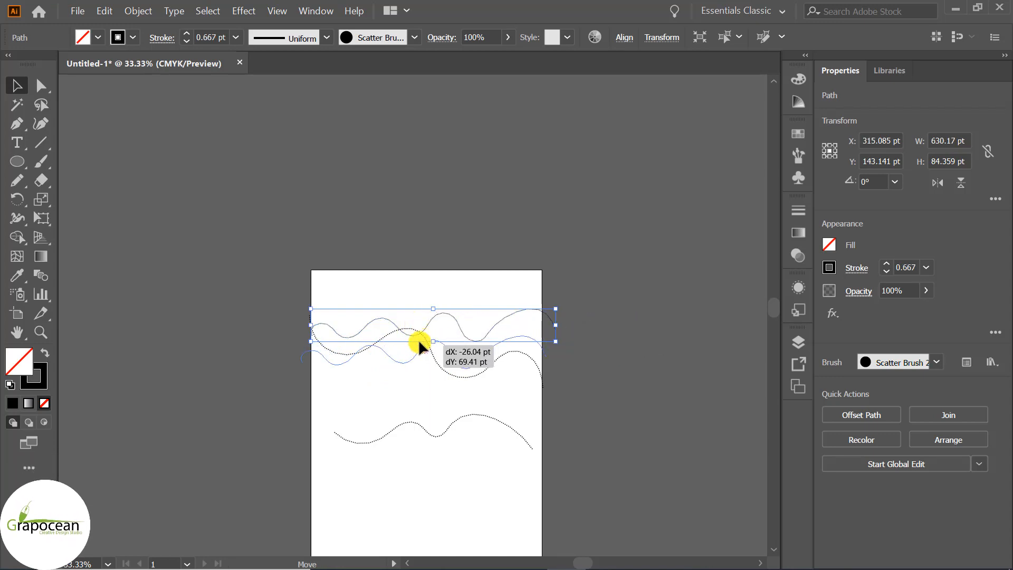
pyautogui.click(480, 393)
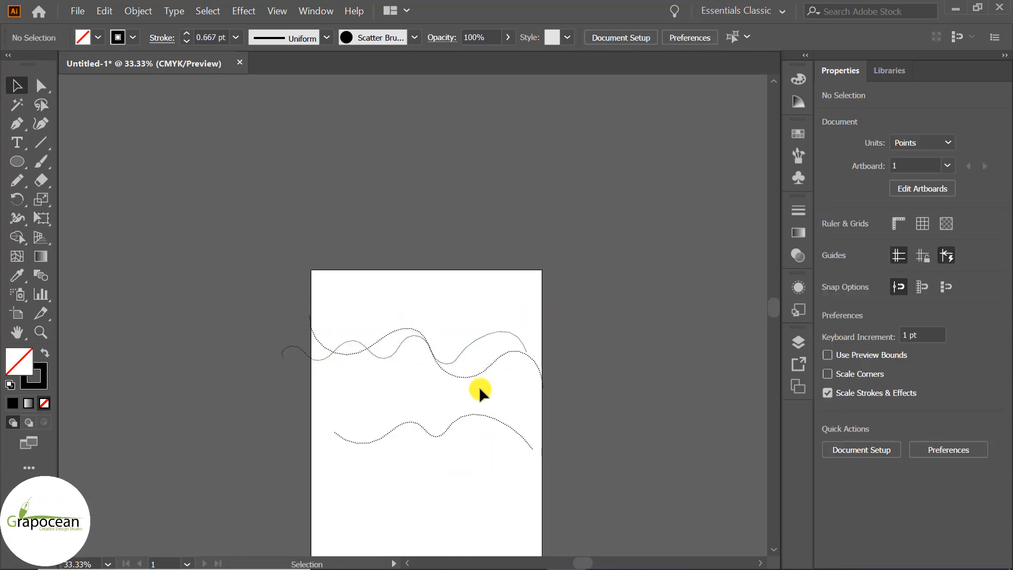
# Step: Move the bottom dotted line up and left beneath the other two and rotate it slightly clockwise by about 4°
pyautogui.moveTo(432, 395)
pyautogui.mouseDown()
pyautogui.moveTo(407, 373)
pyautogui.moveTo(515, 406)
pyautogui.moveTo(414, 373)
pyautogui.moveTo(425, 375)
pyautogui.mouseUp()
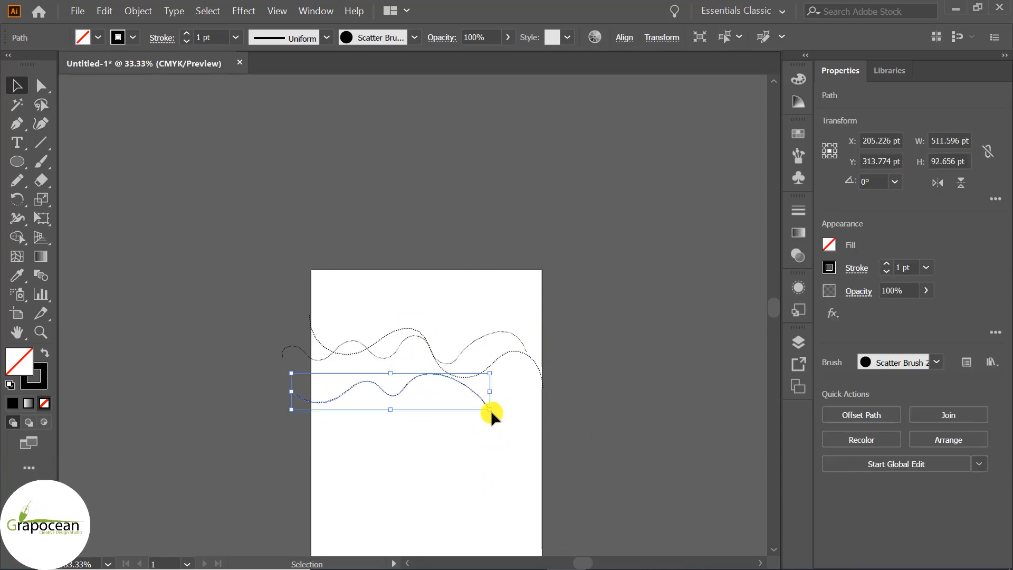
pyautogui.moveTo(487, 431); pyautogui.dragTo(493, 422)
pyautogui.click(493, 470)
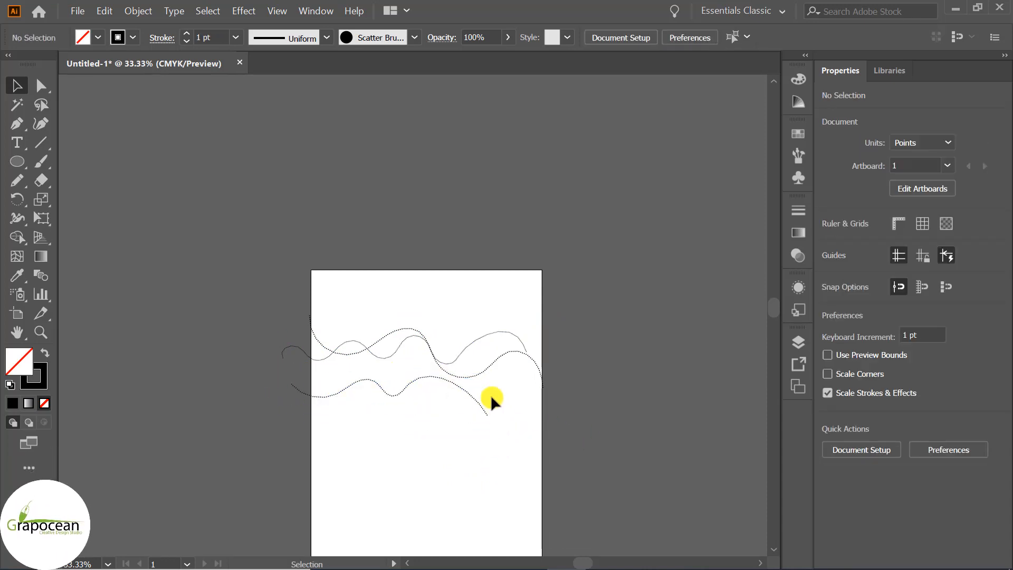
# Step: Copy the thinner upper wavy line about 49 pt left and 97 pt down, so it overlaps the bottom line
pyautogui.moveTo(350, 304)
pyautogui.mouseDown()
pyautogui.moveTo(430, 437)
pyautogui.moveTo(461, 450)
pyautogui.mouseUp()
pyautogui.click(461, 451)
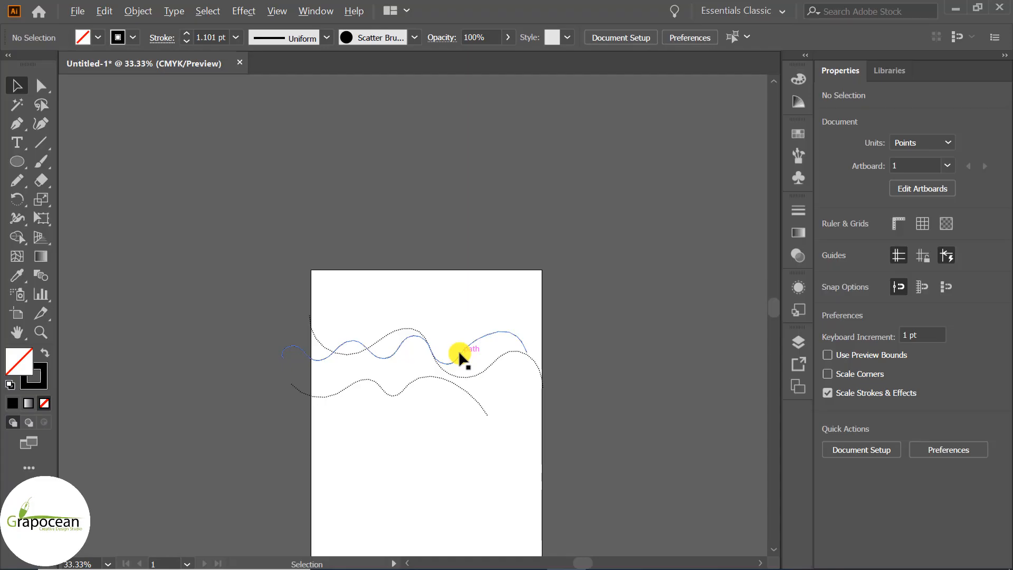
pyautogui.moveTo(459, 356)
pyautogui.mouseDown()
pyautogui.moveTo(446, 404)
pyautogui.moveTo(441, 391)
pyautogui.mouseUp()
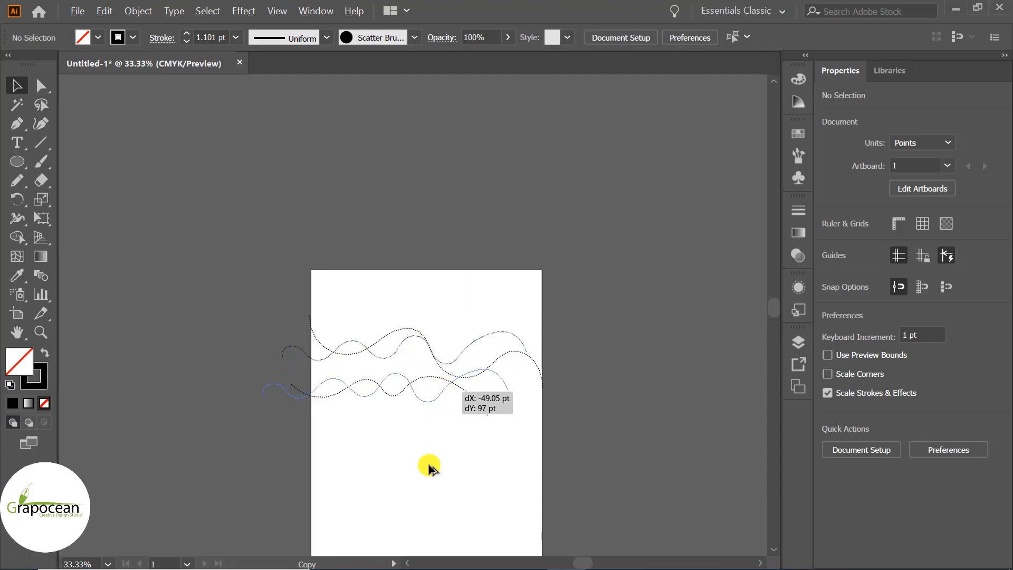
pyautogui.click(430, 468)
# Step: Try to move only the bottom dotted line farther down the artboard, and undo the move
pyautogui.moveTo(491, 452)
pyautogui.mouseDown()
pyautogui.moveTo(341, 379)
pyautogui.moveTo(399, 392)
pyautogui.moveTo(397, 422)
pyautogui.mouseUp()
pyautogui.moveTo(380, 387); pyautogui.dragTo(387, 418)
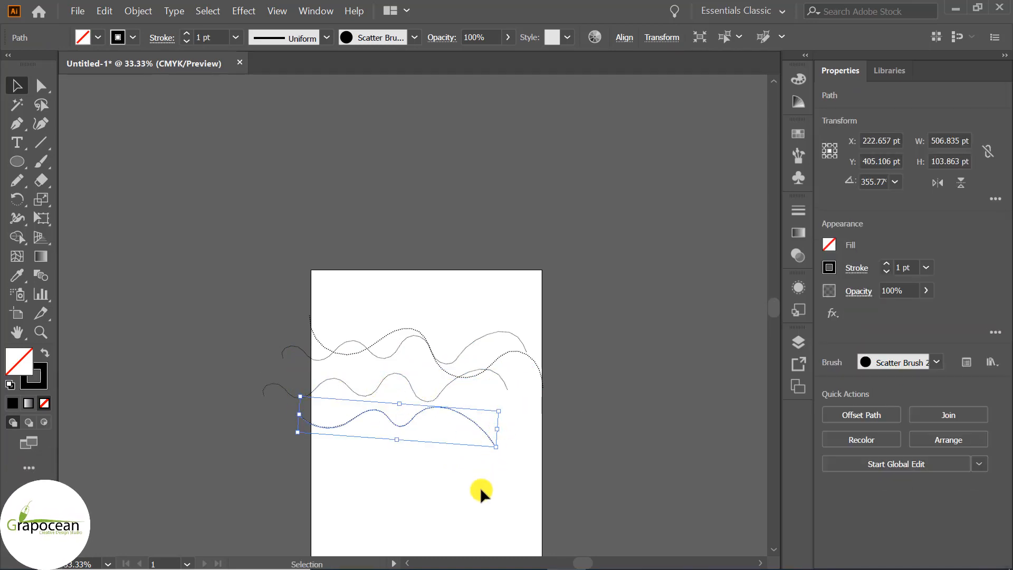
pyautogui.click(481, 491)
pyautogui.hotkey('ctrl', 'z')
# Step: Move the bottom dotted line and the copied wavy line together farther down the artboard and deselect them
pyautogui.moveTo(427, 455)
pyautogui.mouseDown()
pyautogui.moveTo(335, 393)
pyautogui.moveTo(342, 383)
pyautogui.mouseUp()
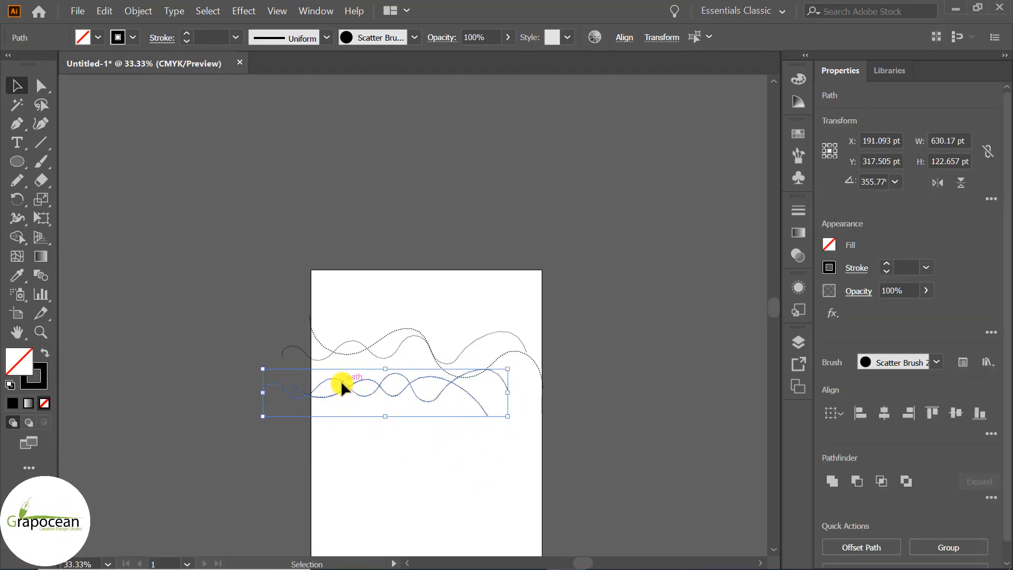
pyautogui.moveTo(359, 420); pyautogui.dragTo(366, 446)
pyautogui.click(482, 484)
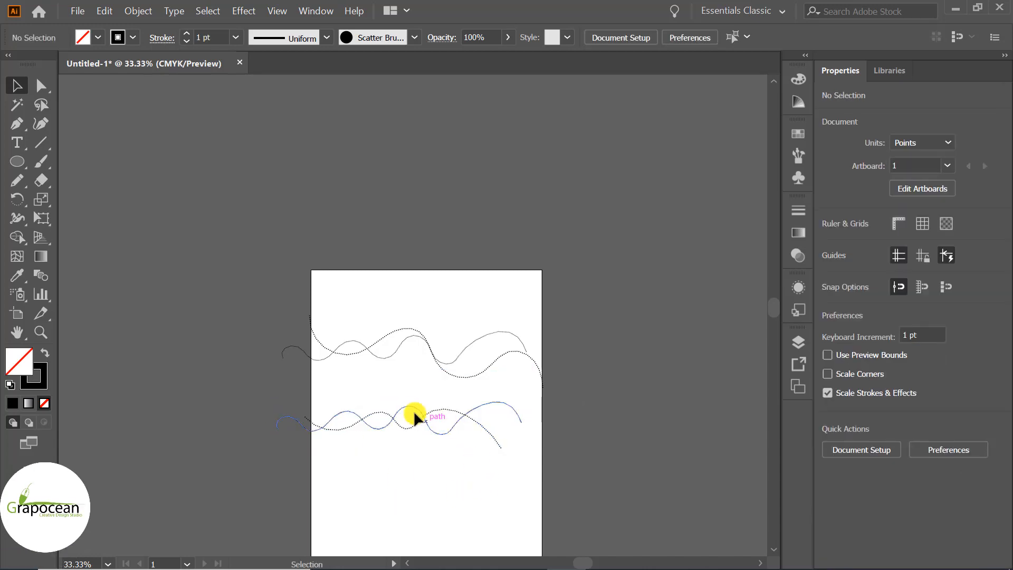
# Step: Move the copied wavy line slightly up, and make a blend between it and the bottom dotted line
pyautogui.moveTo(407, 407); pyautogui.dragTo(407, 393)
pyautogui.click(449, 482)
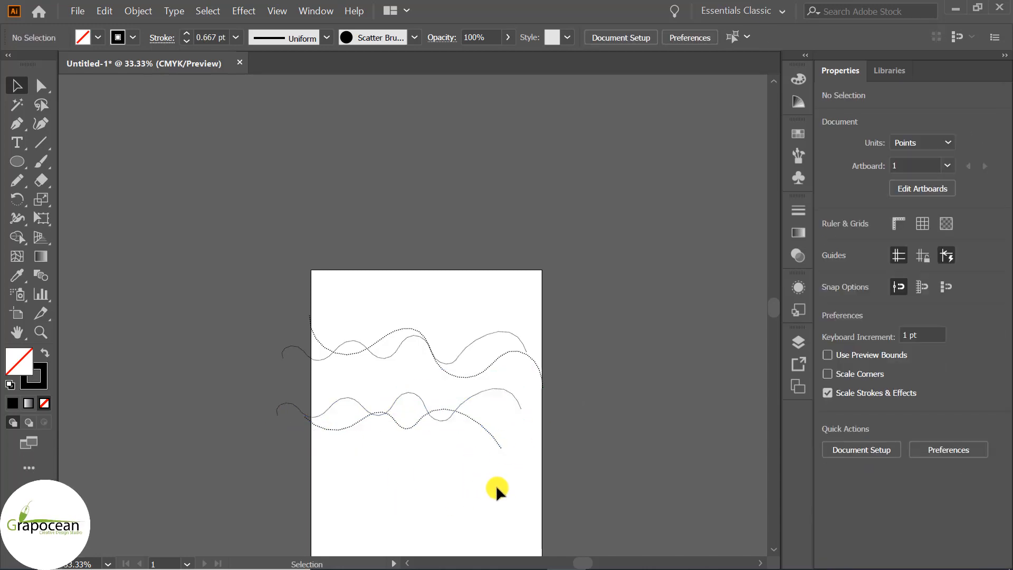
pyautogui.moveTo(334, 412); pyautogui.dragTo(269, 396)
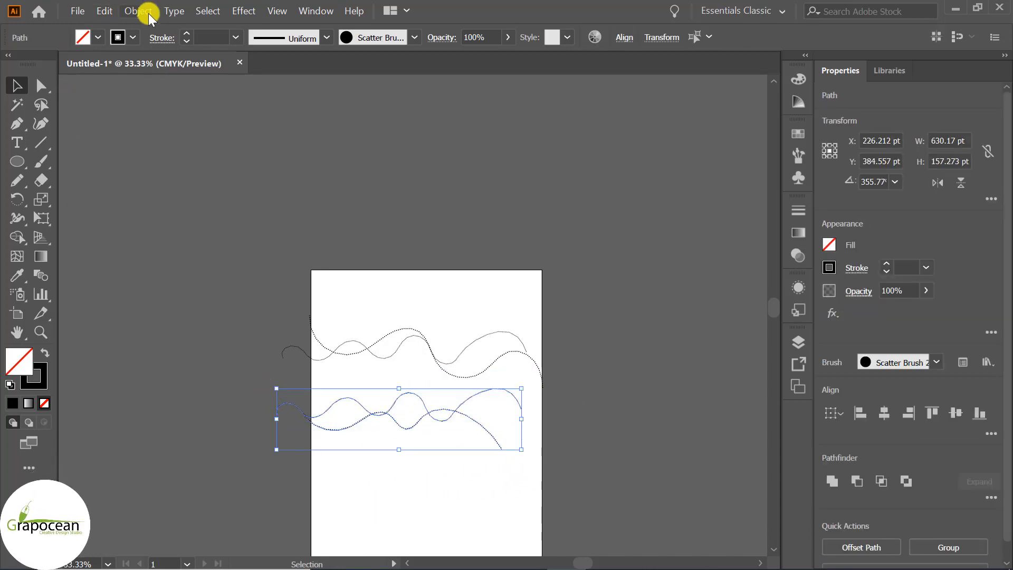
pyautogui.click(142, 10)
pyautogui.moveTo(311, 389)
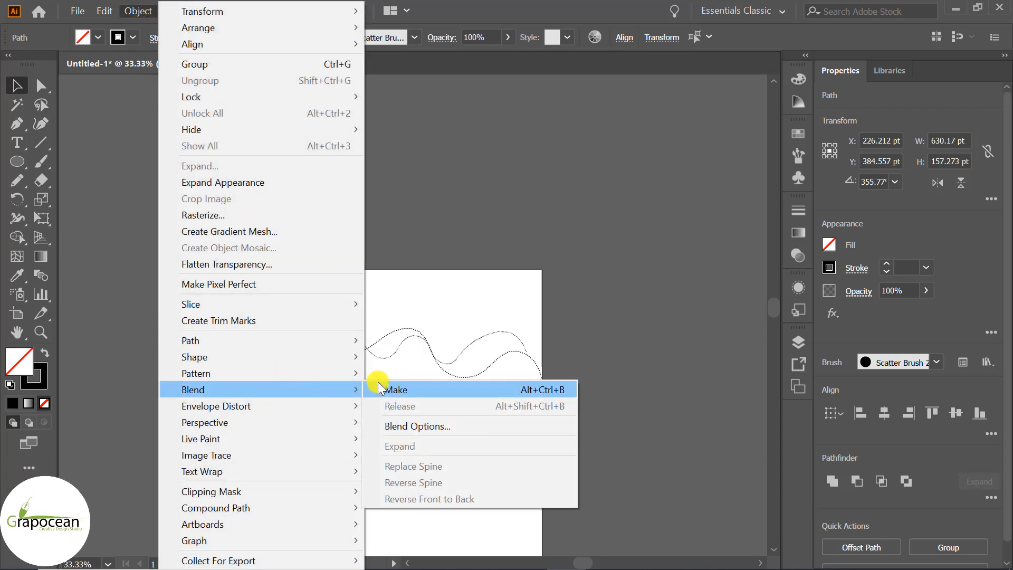
pyautogui.click(372, 389)
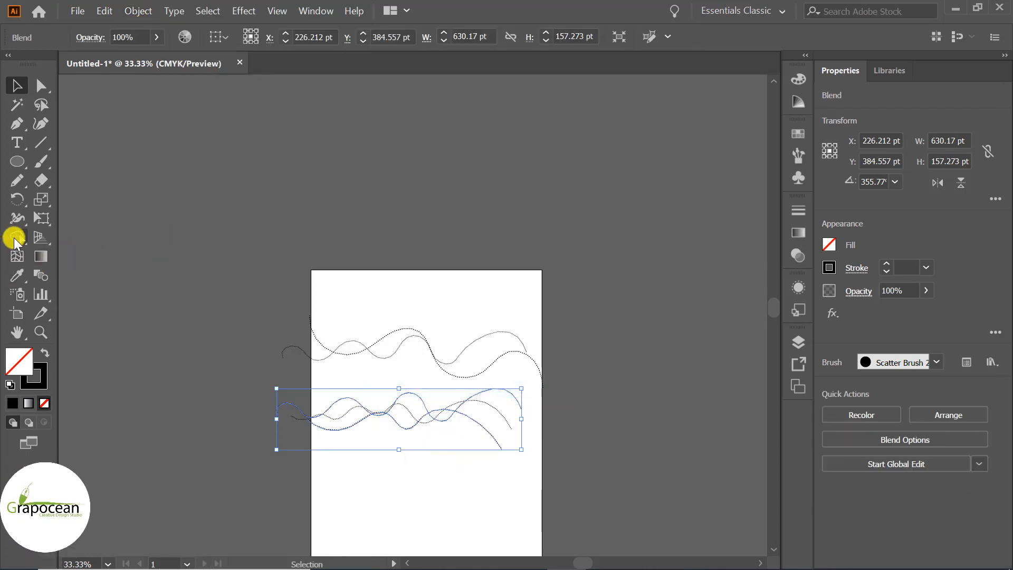
# Step: Set the lower blend's spacing to Specified Steps with 18 steps and deselect it
pyautogui.doubleClick(42, 277)
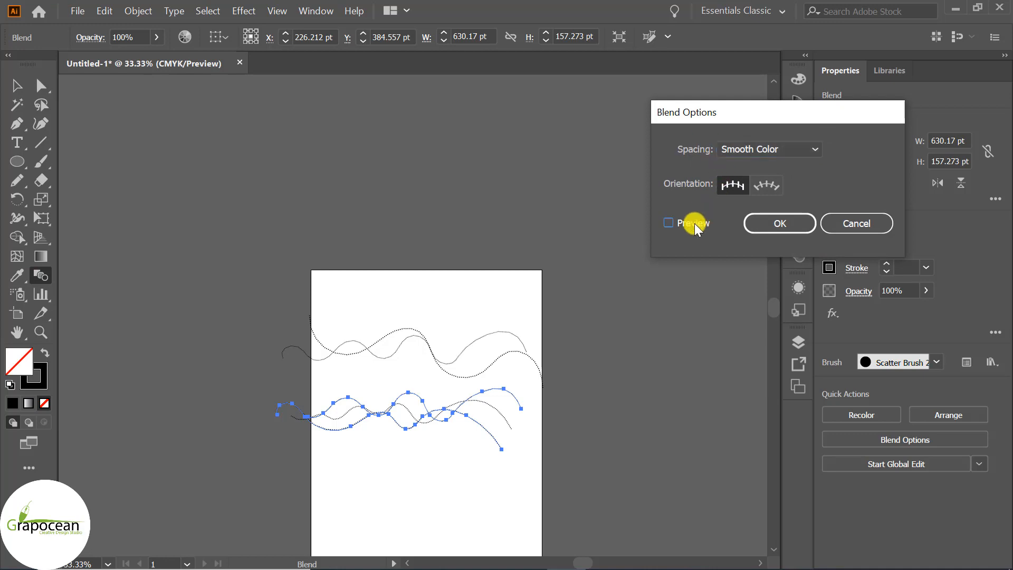
pyautogui.click(784, 166)
pyautogui.click(786, 185)
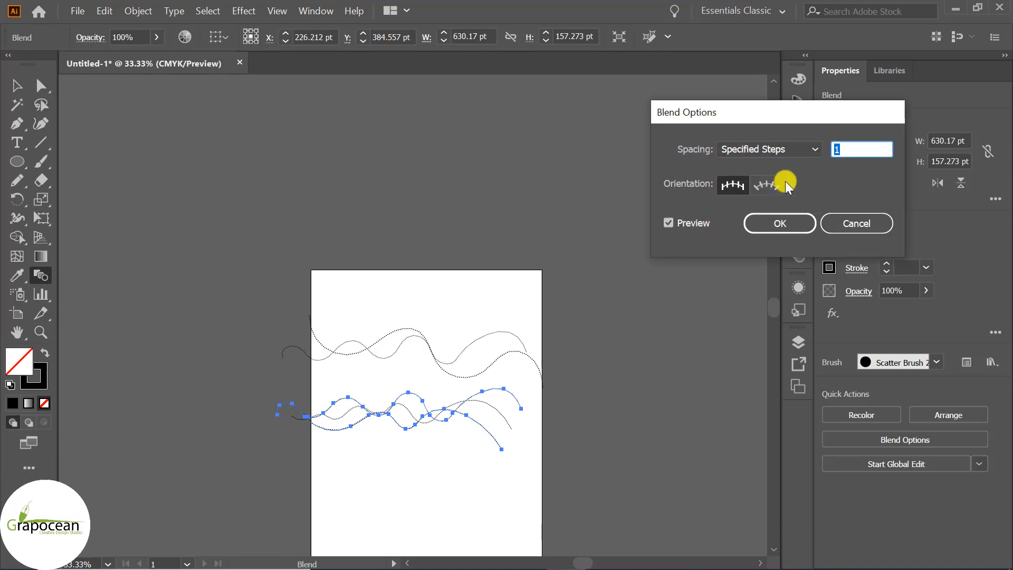
pyautogui.press('Up')
pyautogui.press('Up')
pyautogui.press('Up')
pyautogui.press('Up')
pyautogui.press('Up')
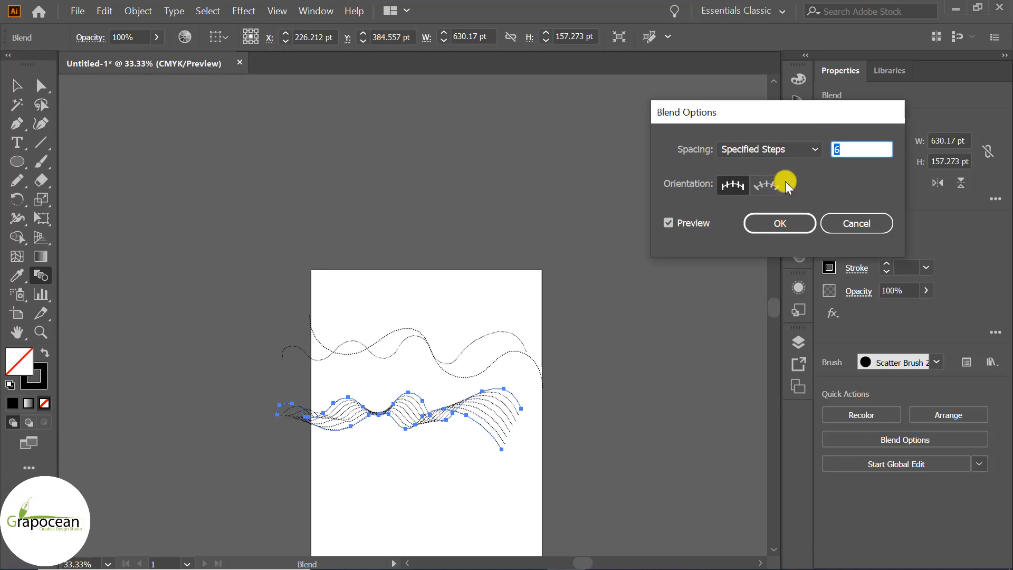
pyautogui.press('Up')
pyautogui.press('Up')
pyautogui.press('Up')
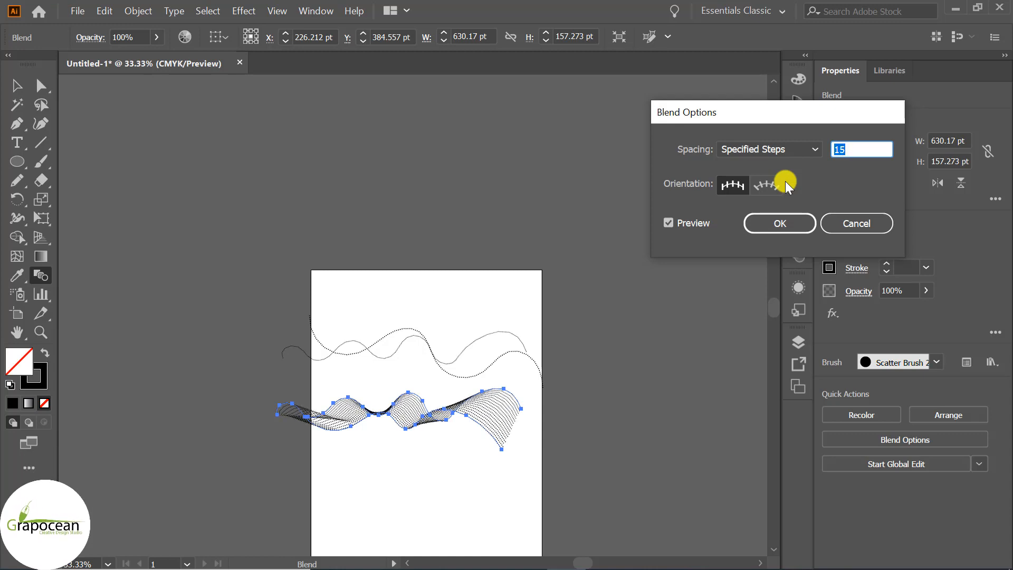
pyautogui.press('Up')
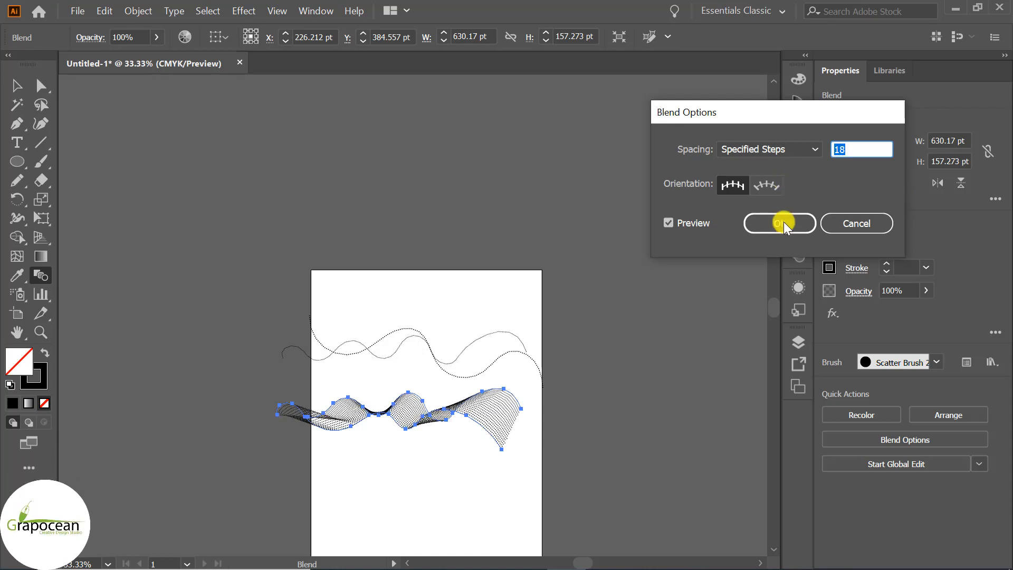
pyautogui.click(781, 223)
pyautogui.click(18, 87)
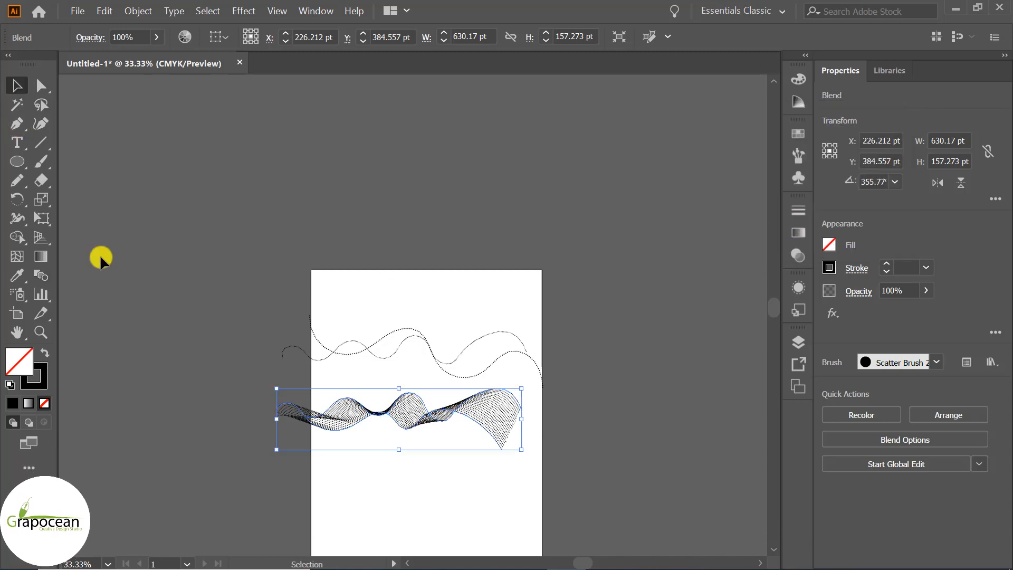
pyautogui.click(431, 470)
# Step: Bring the blended wave into the Photoshop banner, scaled to about 39% and rotated about 15° over the lower right part
pyautogui.moveTo(266, 374); pyautogui.dragTo(268, 402)
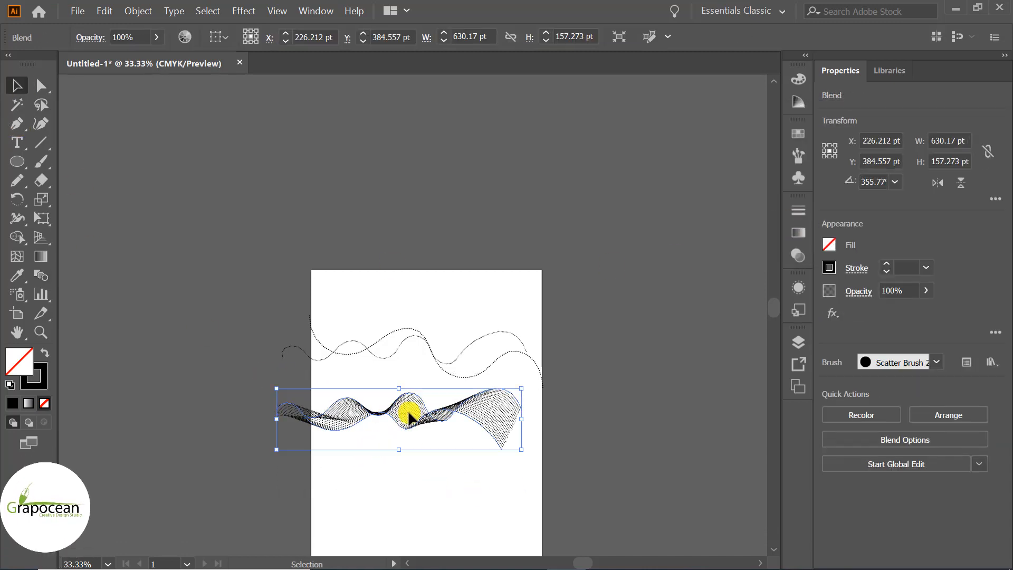
pyautogui.moveTo(409, 415); pyautogui.dragTo(519, 425)
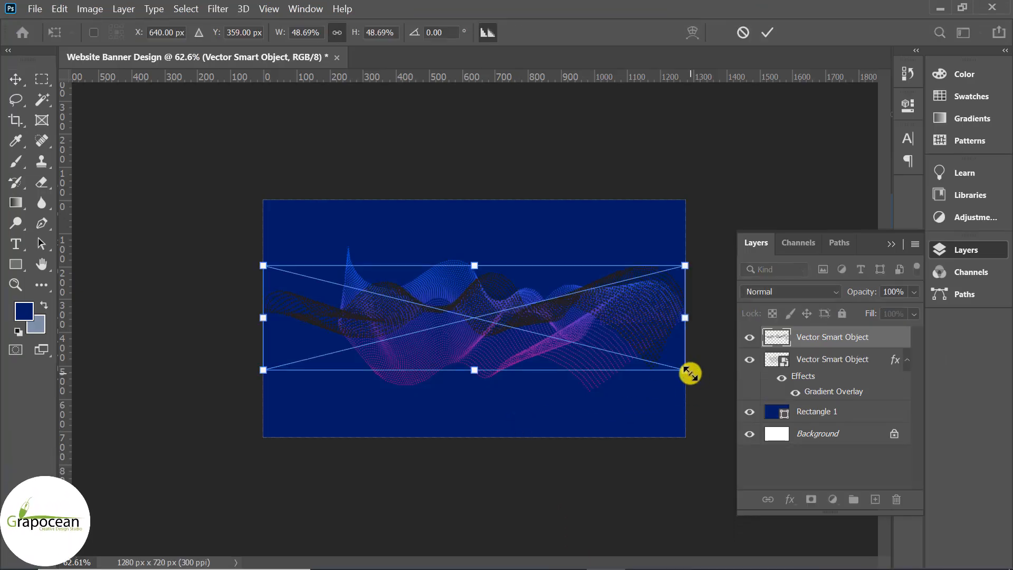
pyautogui.moveTo(686, 371); pyautogui.dragTo(663, 392)
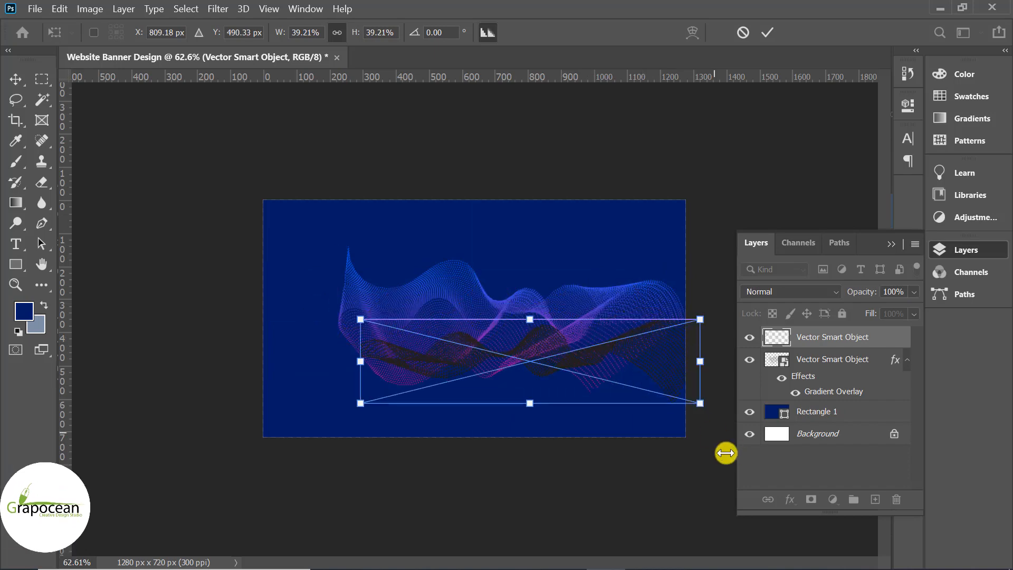
pyautogui.moveTo(726, 452); pyautogui.dragTo(702, 471)
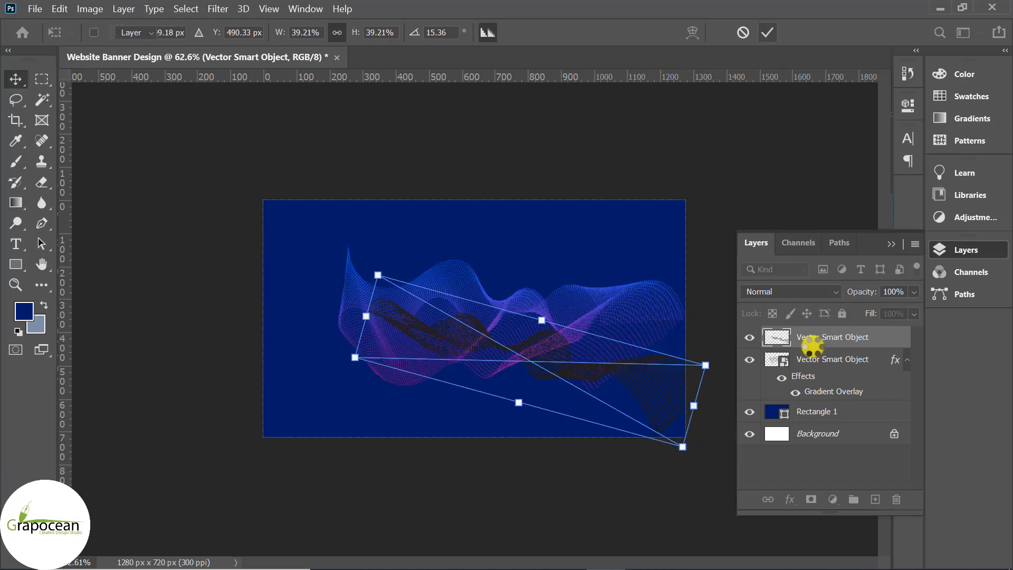
pyautogui.press('Return')
# Step: Enable a Gradient Overlay in the layer style of the newly placed wave
pyautogui.rightClick(870, 350)
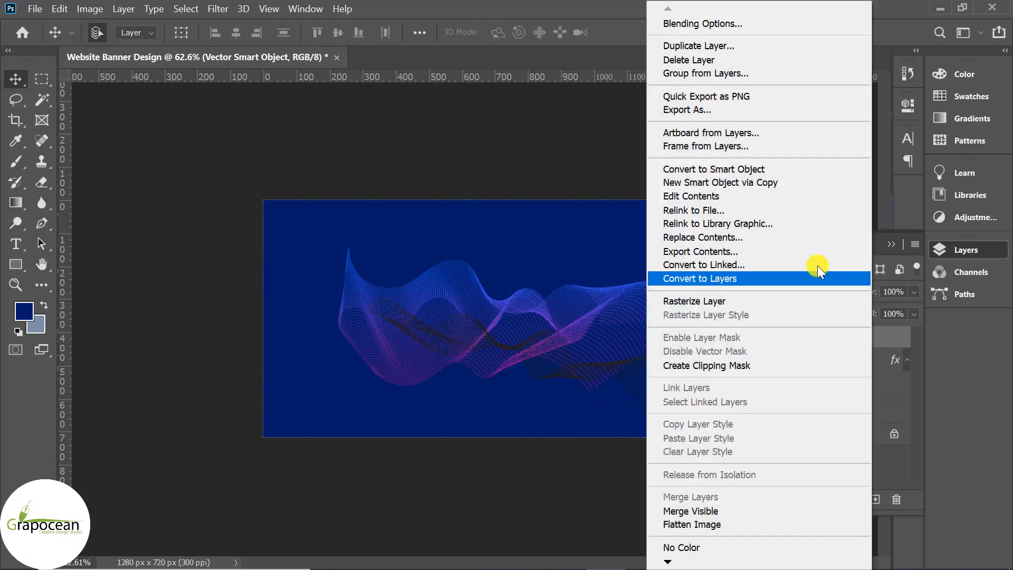
pyautogui.click(713, 22)
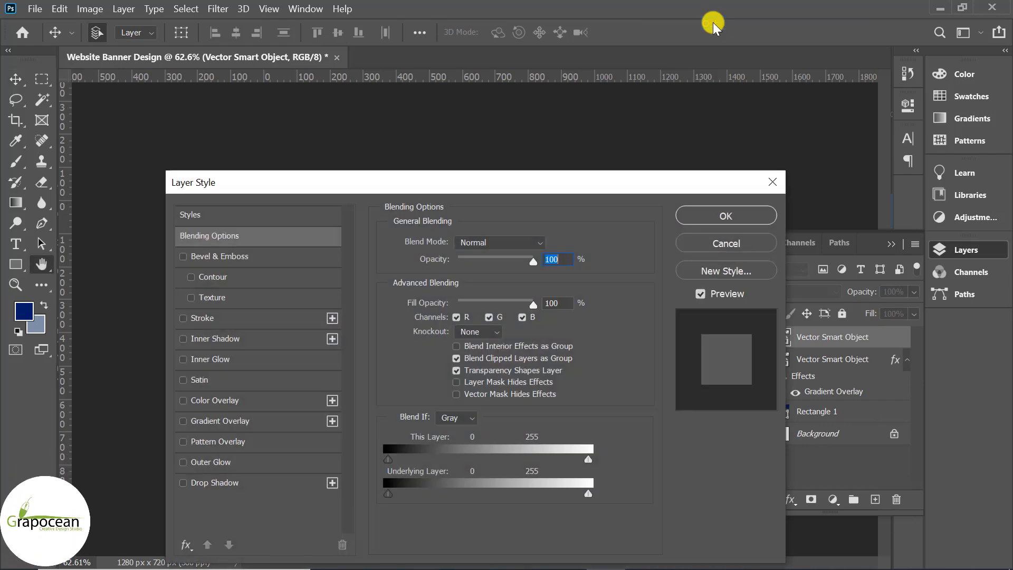
pyautogui.click(228, 409)
pyautogui.moveTo(575, 182); pyautogui.dragTo(974, 176)
pyautogui.click(636, 417)
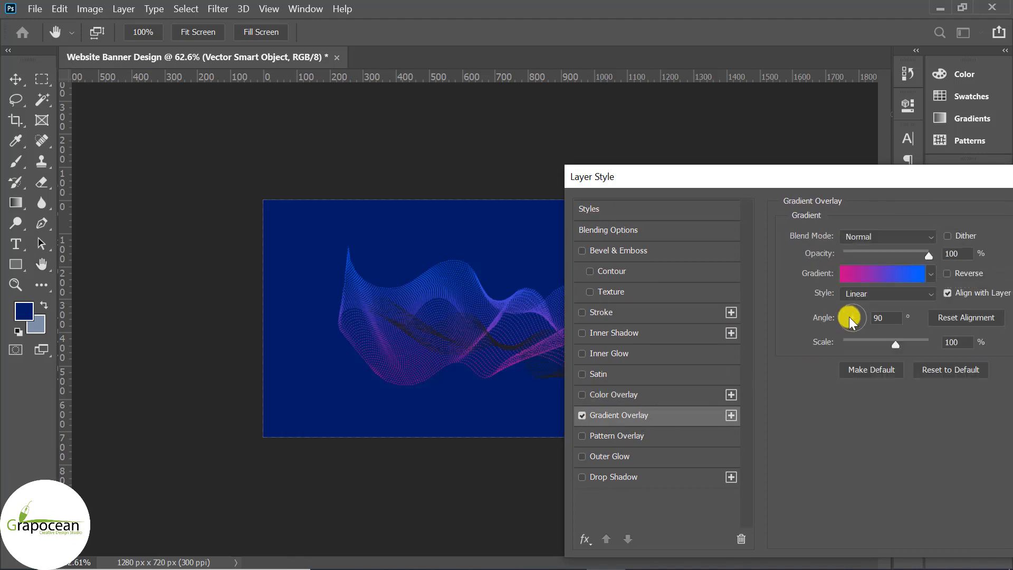
# Step: Apply the cyan-to-magenta preset from the Purples group as the new wave's overlay gradient
pyautogui.click(932, 274)
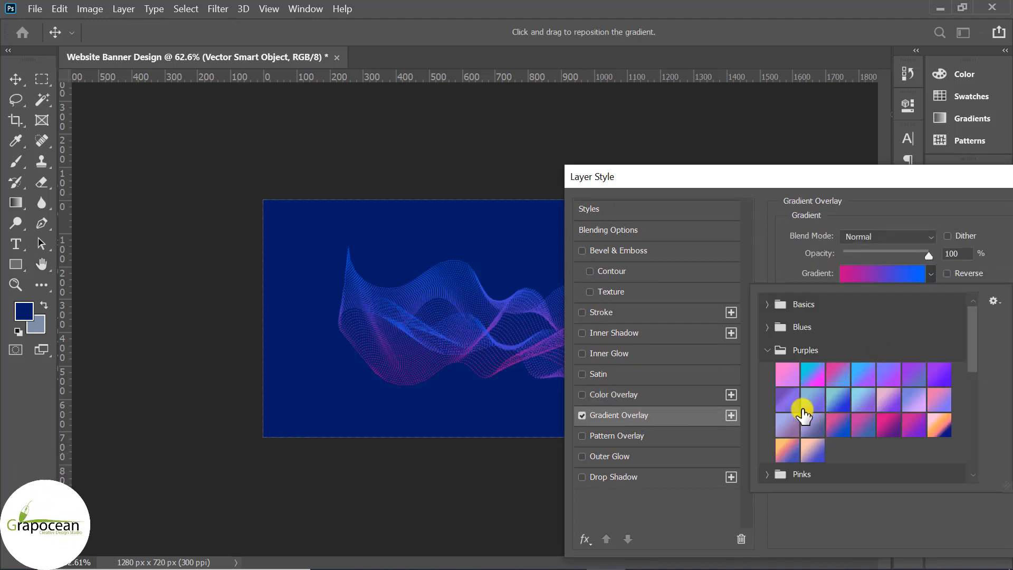
pyautogui.scroll(-1, 823, 406)
pyautogui.scroll(1, 855, 411)
pyautogui.click(789, 376)
pyautogui.click(815, 378)
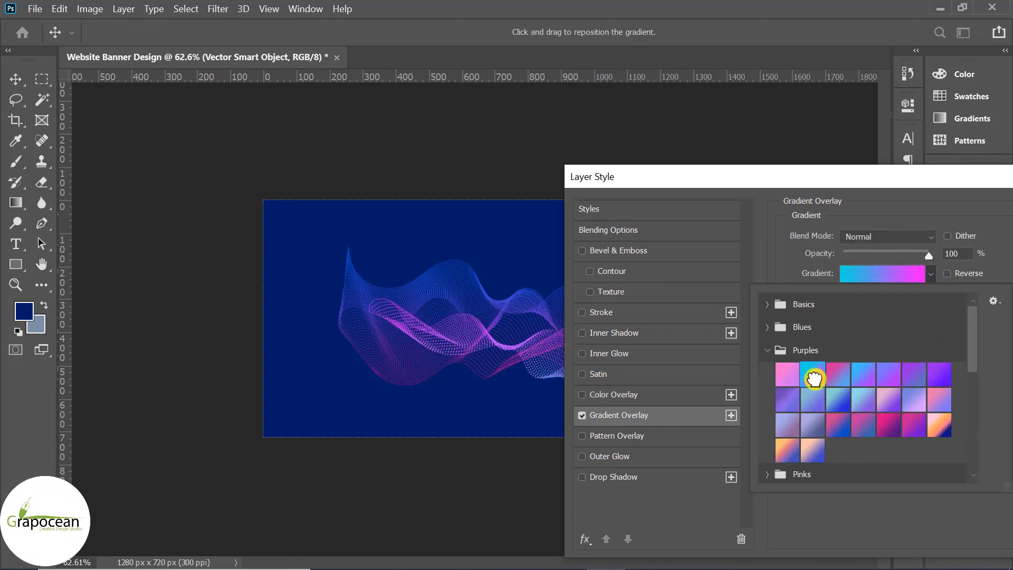
pyautogui.moveTo(824, 176); pyautogui.dragTo(699, 479)
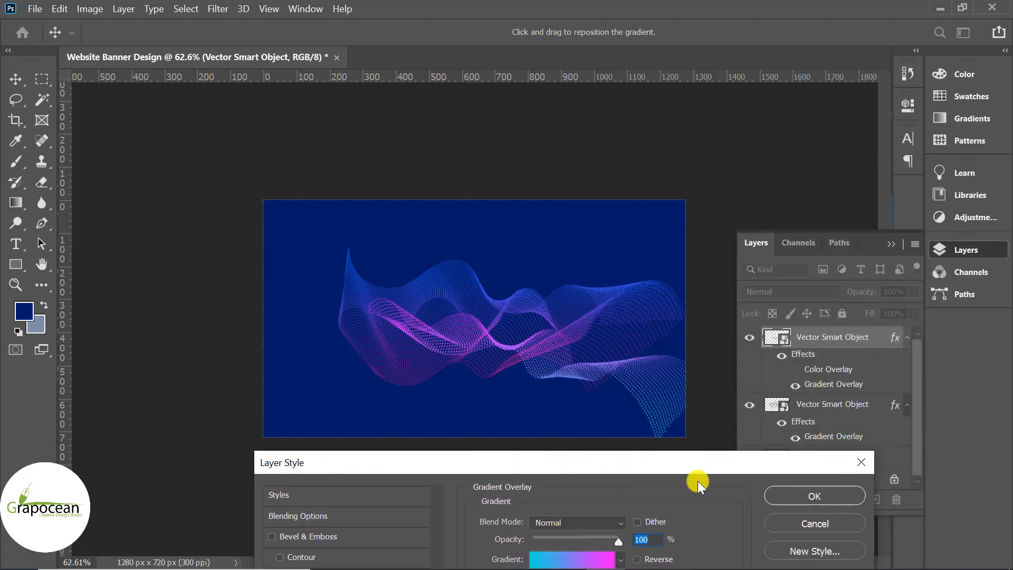
pyautogui.click(788, 494)
# Step: Move the larger wave about 250 px right and 30 px down, and fade both waves with layer masks using a soft 500 px brush
pyautogui.click(453, 287)
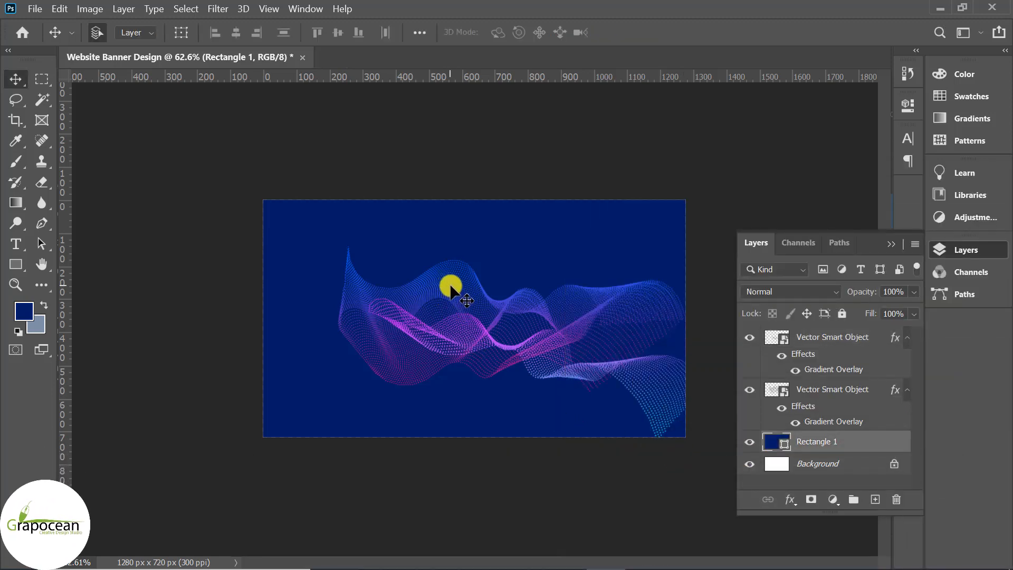
pyautogui.moveTo(452, 287); pyautogui.dragTo(534, 297)
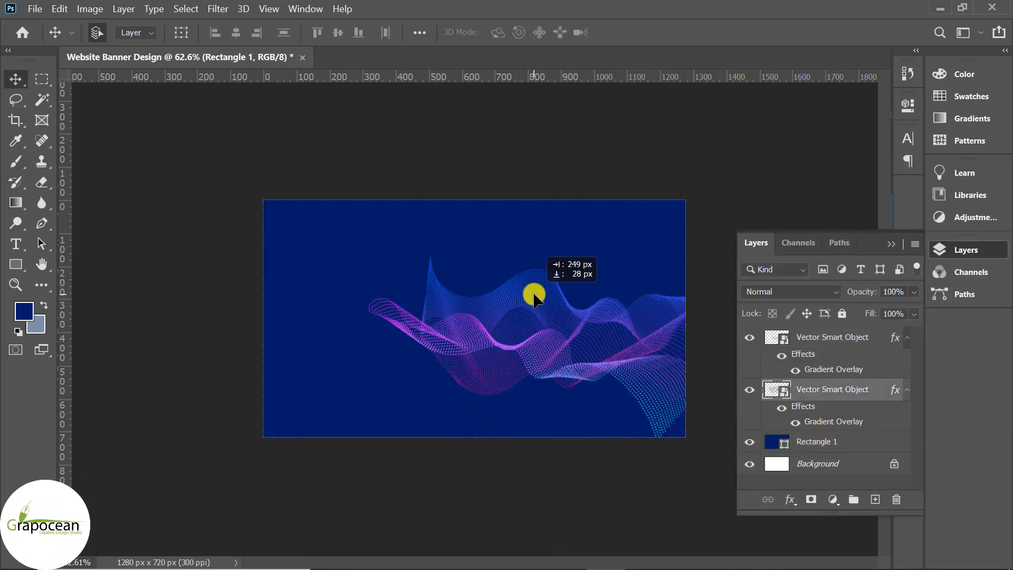
pyautogui.click(826, 340)
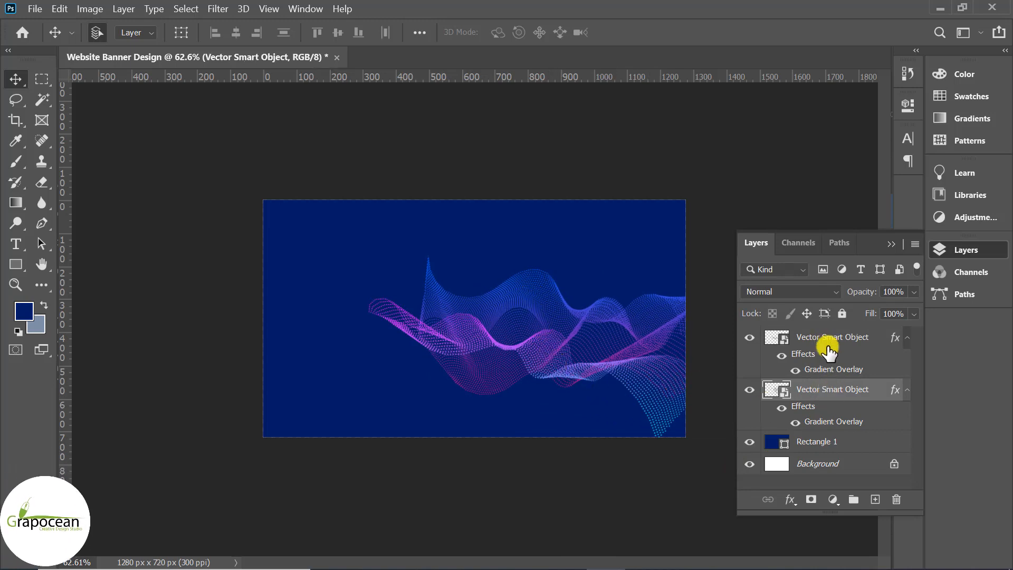
pyautogui.click(20, 162)
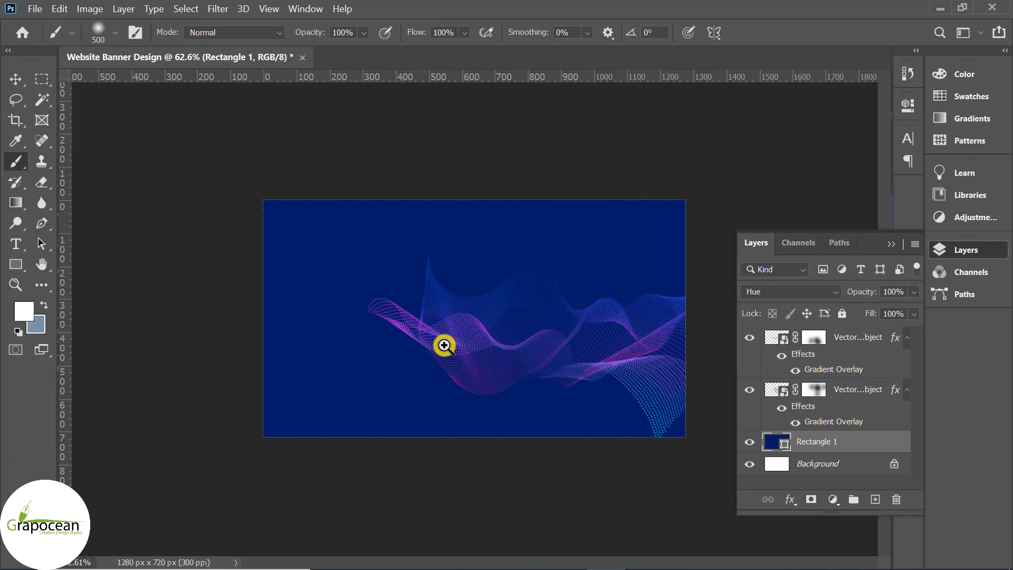
pyautogui.keyDown('ctrl'); pyautogui.click(445, 346); pyautogui.keyUp('ctrl')
pyautogui.keyDown('ctrl'); pyautogui.click(444, 345); pyautogui.keyUp('ctrl')
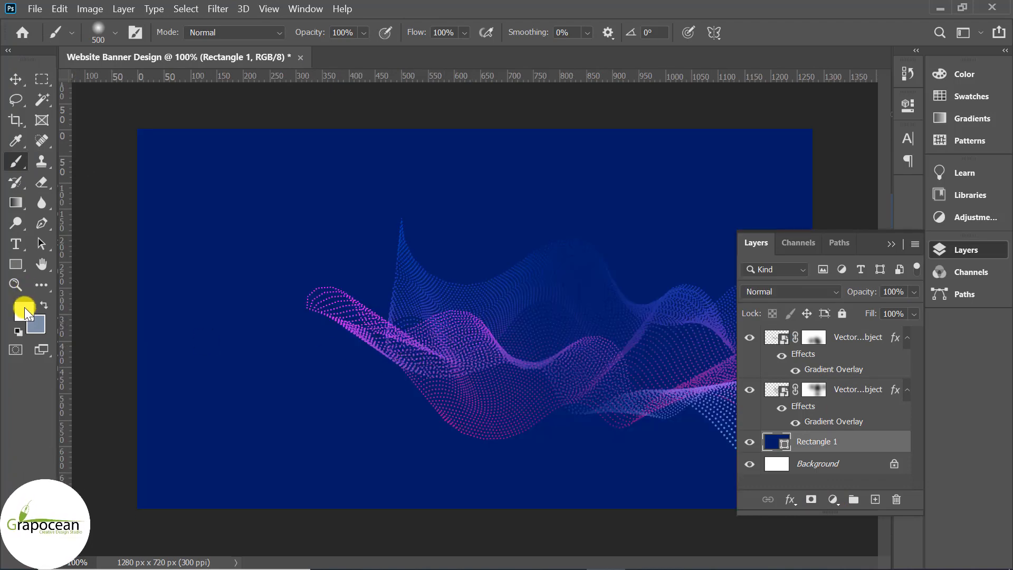
pyautogui.click(25, 307)
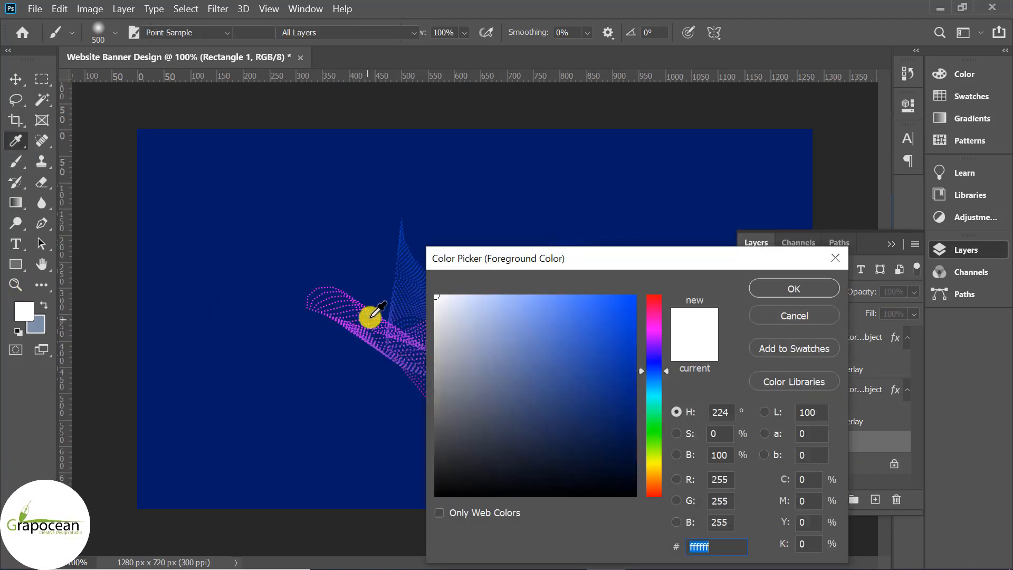
pyautogui.click(367, 309)
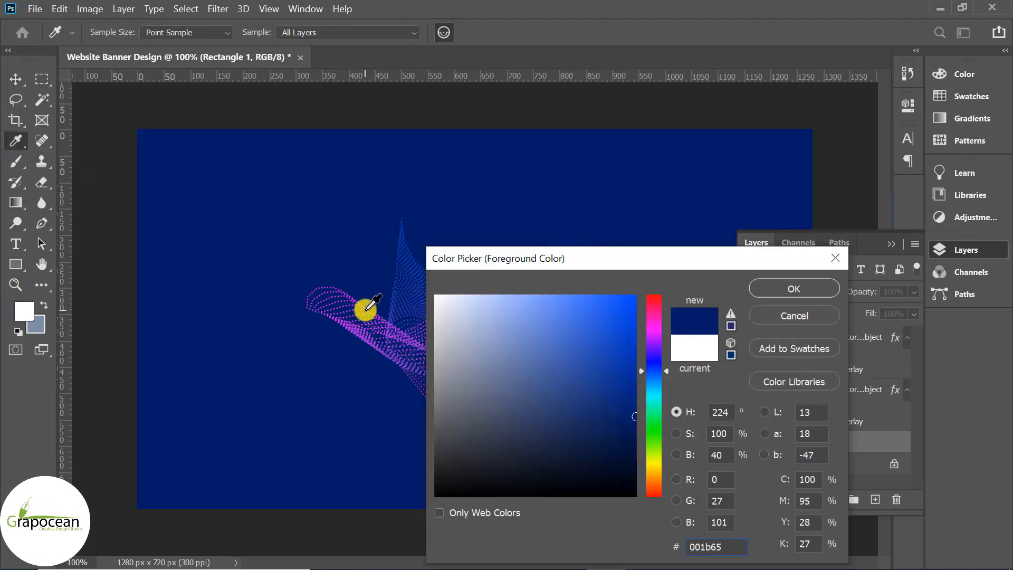
pyautogui.click(782, 316)
# Step: Set the foreground color to the bright purple sampled from the smaller wave's dots
pyautogui.scroll(5, 380, 373)
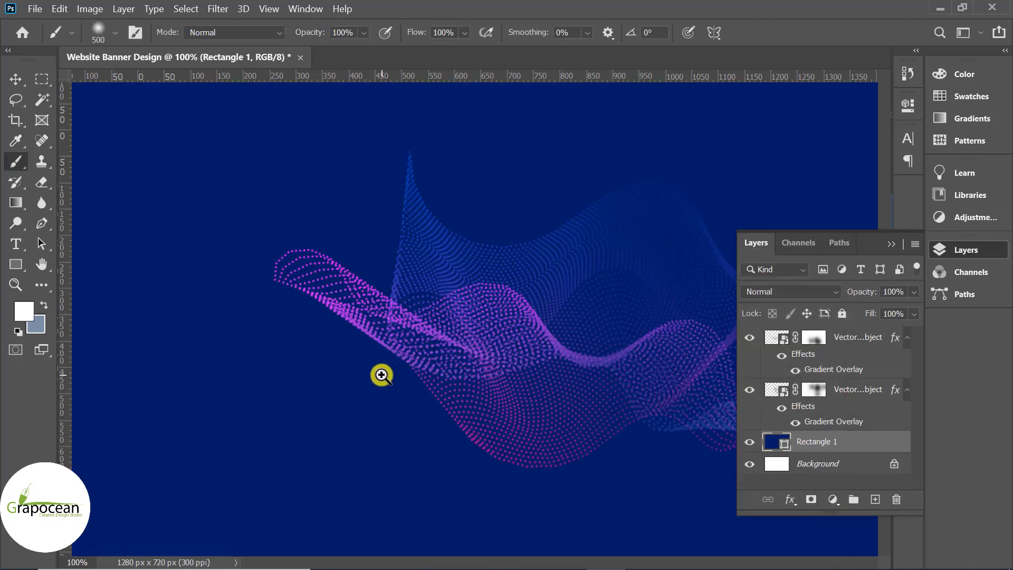
pyautogui.click(774, 343)
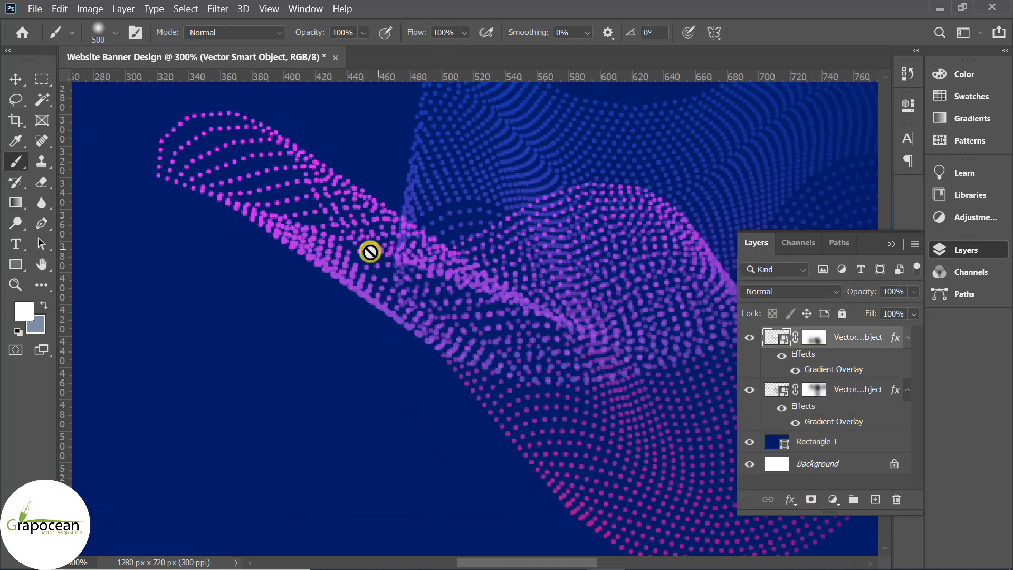
pyautogui.click(23, 311)
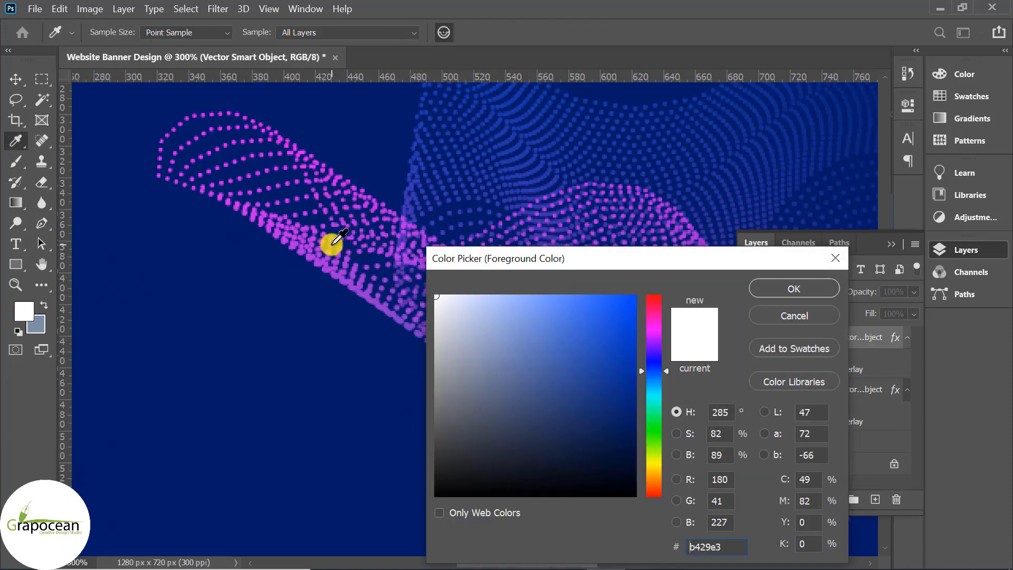
pyautogui.click(784, 288)
# Step: Add a new layer directly above Rectangle 1 and paint a soft purple glow behind the left end of the waves
pyautogui.click(842, 444)
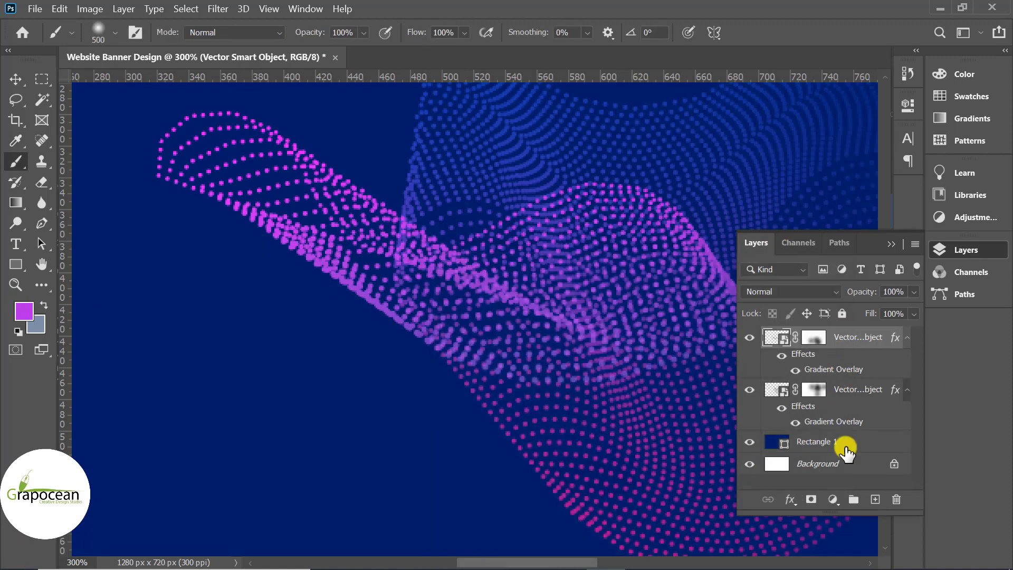
pyautogui.click(876, 500)
pyautogui.click(399, 296)
pyautogui.hotkey('ctrl', '0')
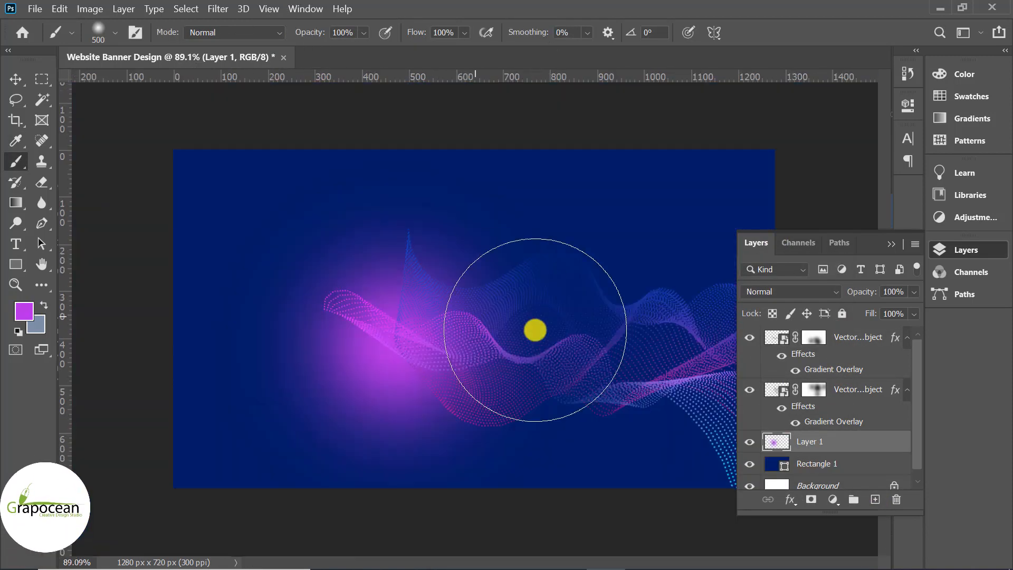
# Step: Set the glow layer's blend mode to Lighter Color and its opacity to 61%
pyautogui.click(781, 291)
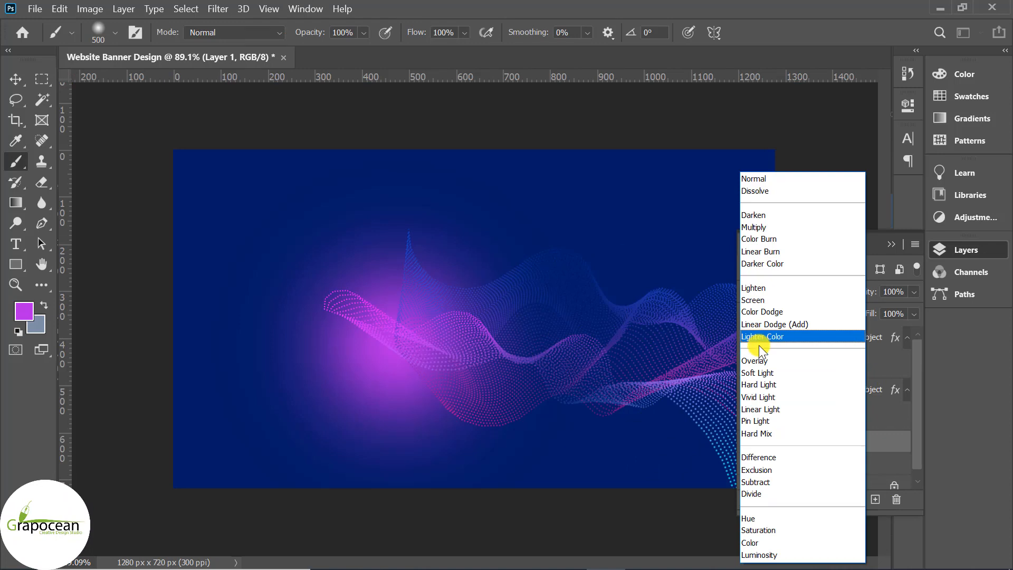
pyautogui.click(765, 338)
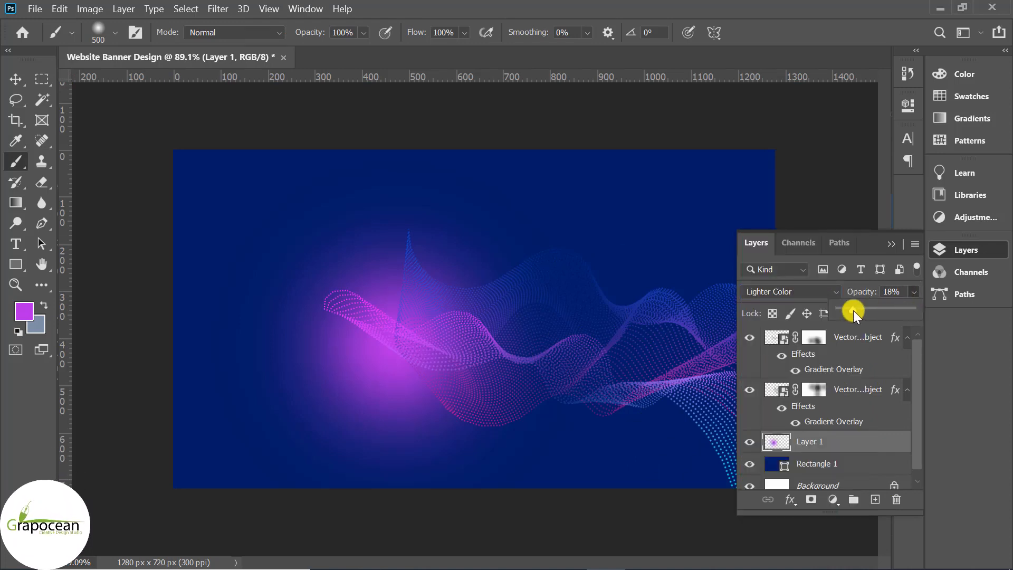
pyautogui.moveTo(853, 311); pyautogui.dragTo(886, 307)
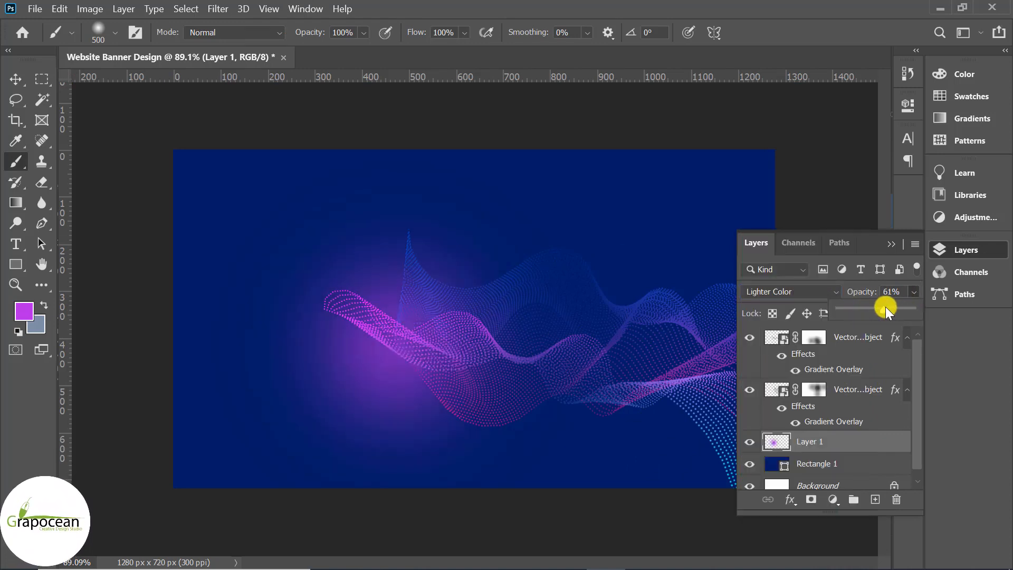
# Step: Add a new layer above the purple glow and paint another soft purple dab at the waves' left end
pyautogui.click(945, 250)
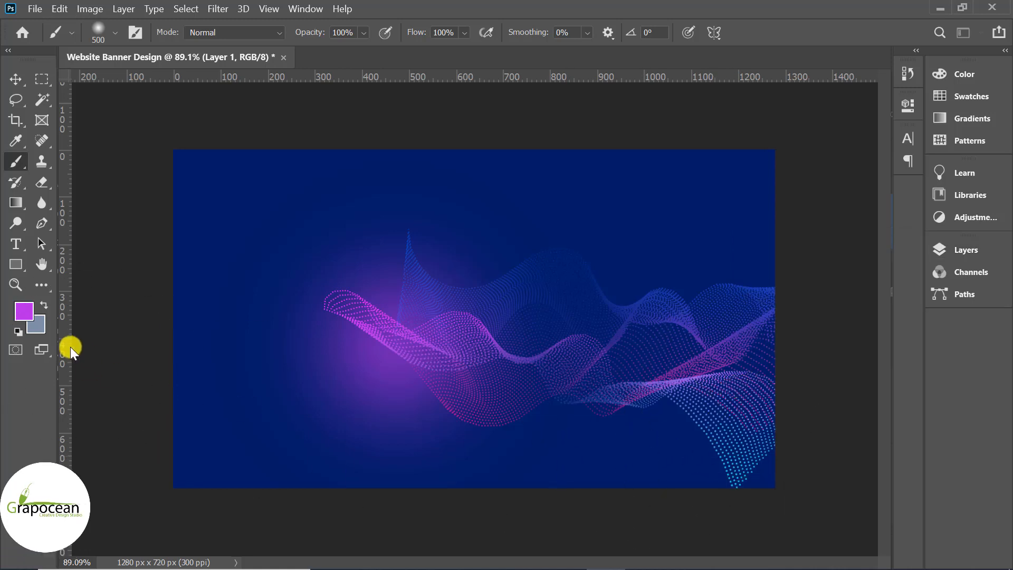
pyautogui.click(972, 252)
pyautogui.click(875, 499)
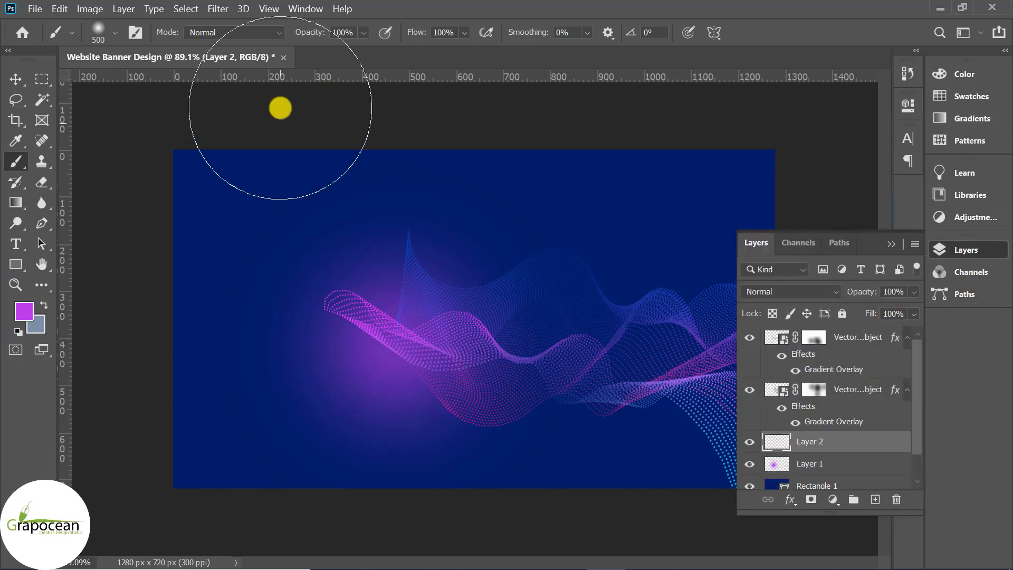
pyautogui.click(394, 323)
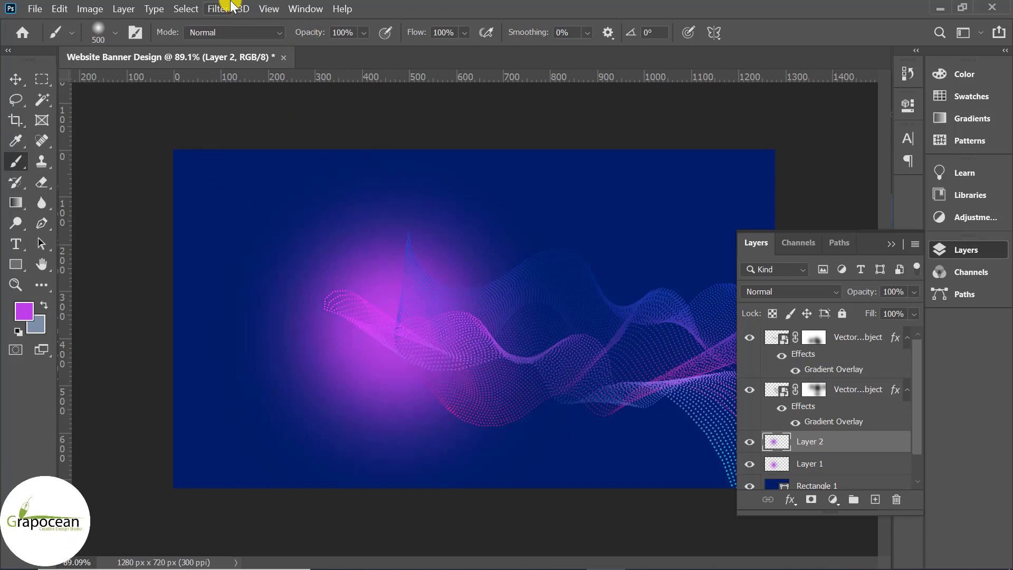
# Step: Flatten the new purple dab into a thin horizontal light flare across the left end of the waves
pyautogui.click(16, 79)
pyautogui.hotkey('ctrl', 't')
pyautogui.moveTo(390, 151)
pyautogui.mouseDown()
pyautogui.moveTo(384, 475)
pyautogui.moveTo(431, 365)
pyautogui.moveTo(431, 334)
pyautogui.mouseUp()
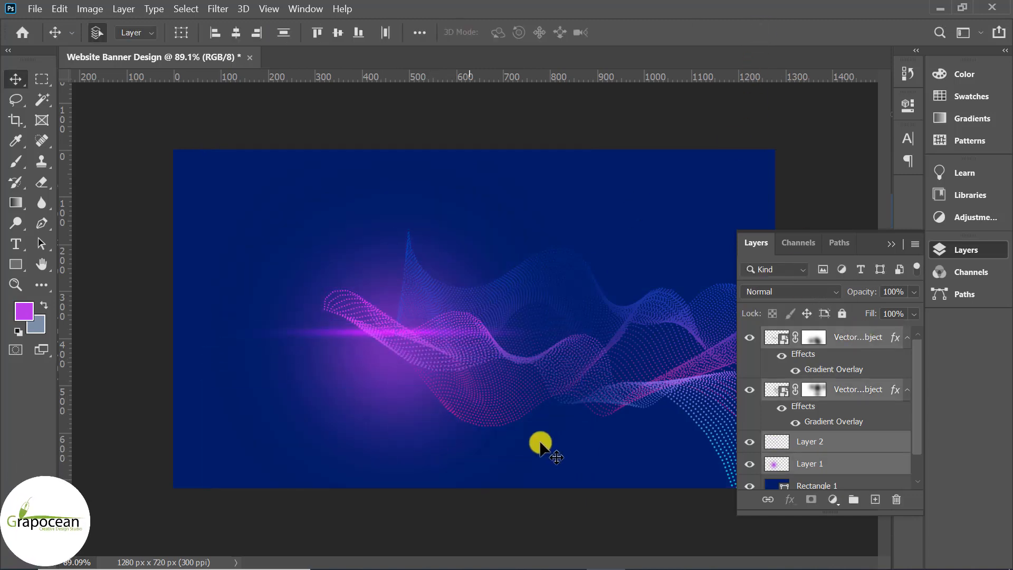
# Step: Rotate both waves, the glow and the flare together counter-clockwise and reposition them so the waves rise to the banner's upper-right corner
pyautogui.scroll(-5, 541, 445)
pyautogui.hotkey('ctrl', 't')
pyautogui.moveTo(668, 399); pyautogui.dragTo(688, 305)
pyautogui.keyDown('alt'); pyautogui.scroll(1, 593, 327); pyautogui.keyUp('alt')
pyautogui.moveTo(592, 321); pyautogui.dragTo(580, 304)
pyautogui.click(756, 30)
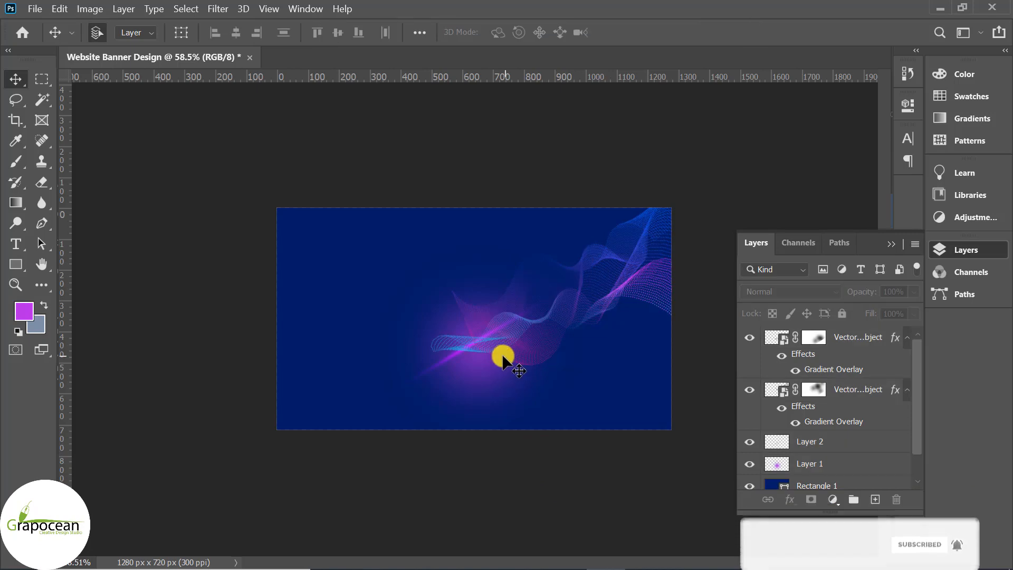
# Step: Try out other blend modes on the flare layer
pyautogui.keyDown('alt'); pyautogui.scroll(4, 473, 373); pyautogui.keyUp('alt')
pyautogui.click(426, 396)
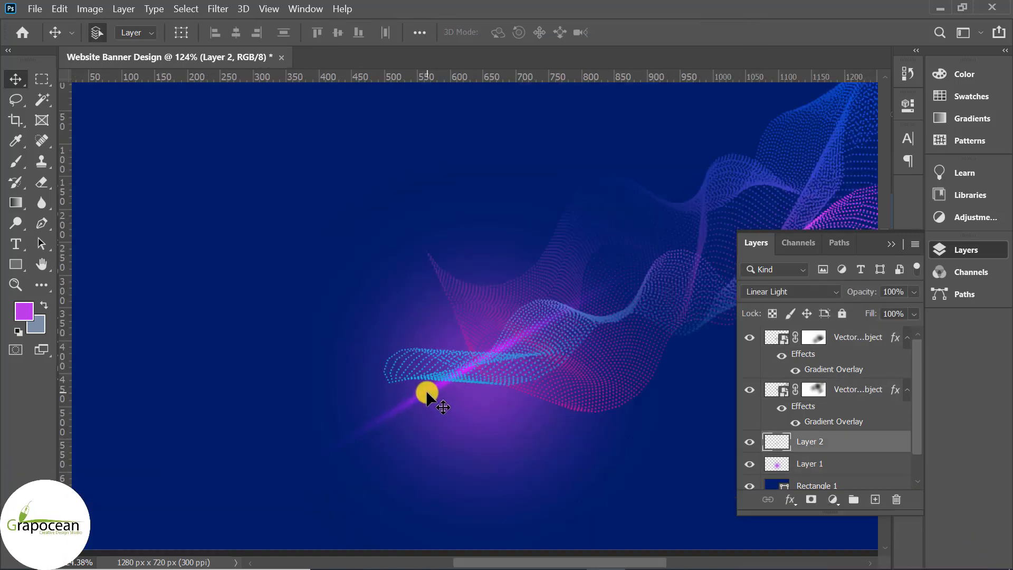
pyautogui.click(811, 296)
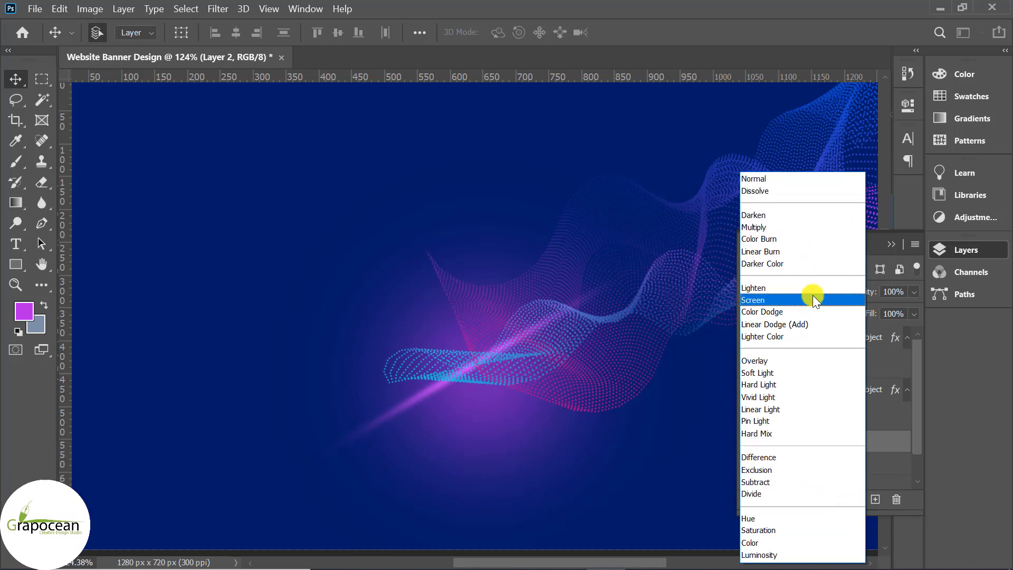
pyautogui.click(489, 493)
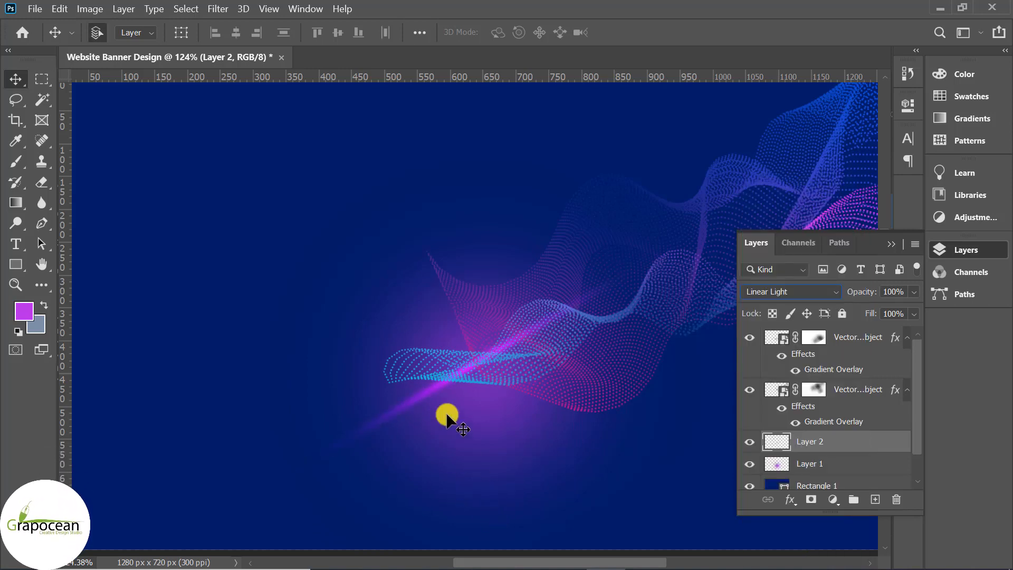
# Step: Move the flare layer above both wave layers and set its blend mode to Linear Dodge (Add)
pyautogui.moveTo(404, 359); pyautogui.dragTo(438, 388)
pyautogui.moveTo(844, 446)
pyautogui.mouseDown()
pyautogui.moveTo(850, 458)
pyautogui.moveTo(828, 315)
pyautogui.moveTo(825, 333)
pyautogui.mouseUp()
pyautogui.scroll(-11, 490, 449)
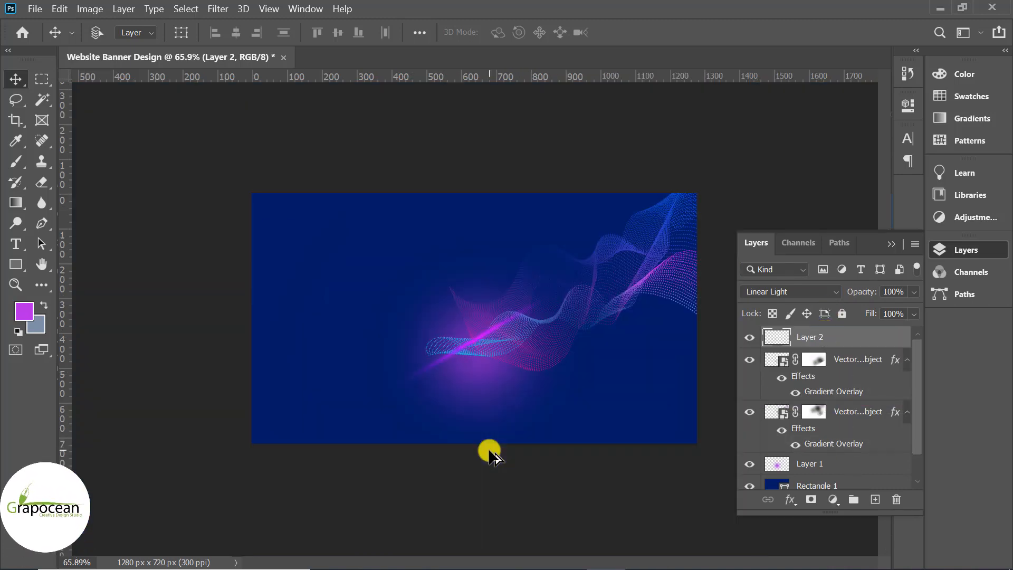
pyautogui.scroll(5, 539, 459)
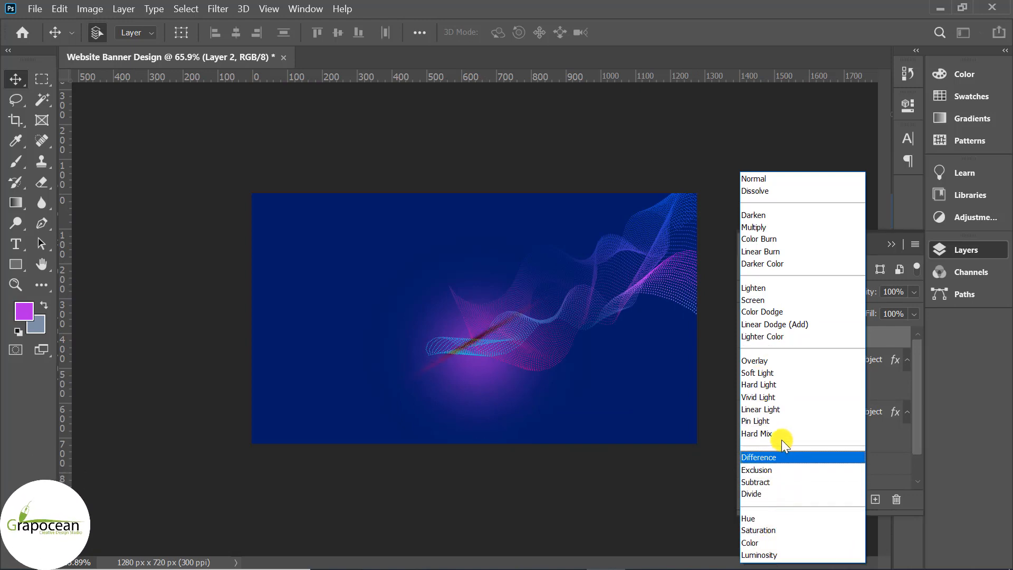
pyautogui.click(782, 324)
pyautogui.click(545, 508)
# Step: Rotate the flare about 30° clockwise so that it lies roughly horizontal over the glow
pyautogui.keyDown('ctrl'); pyautogui.click(485, 358); pyautogui.keyUp('ctrl')
pyautogui.keyDown('ctrl'); pyautogui.click(486, 348); pyautogui.keyUp('ctrl')
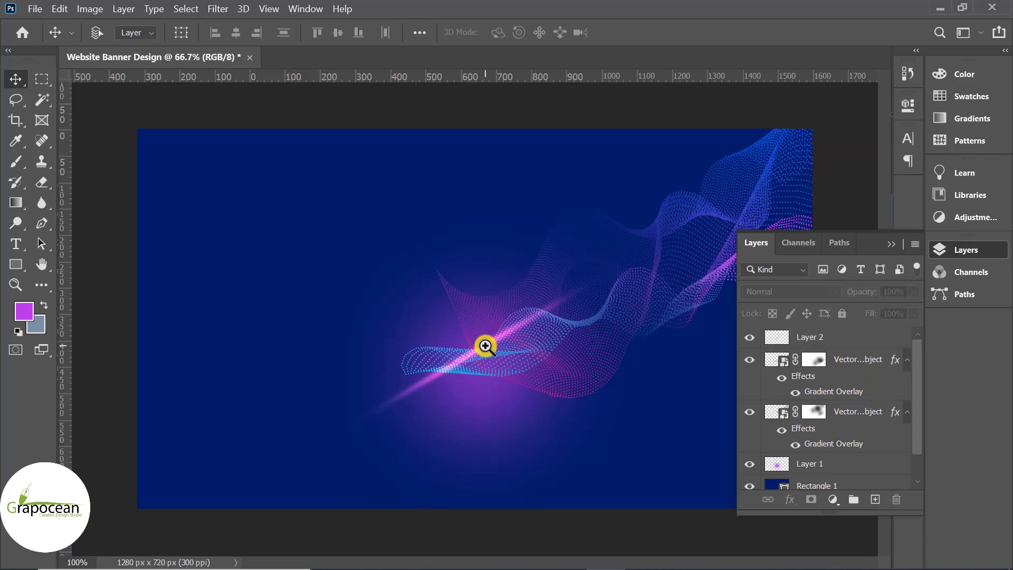
pyautogui.keyDown('ctrl'); pyautogui.click(486, 347); pyautogui.keyUp('ctrl')
pyautogui.click(490, 342)
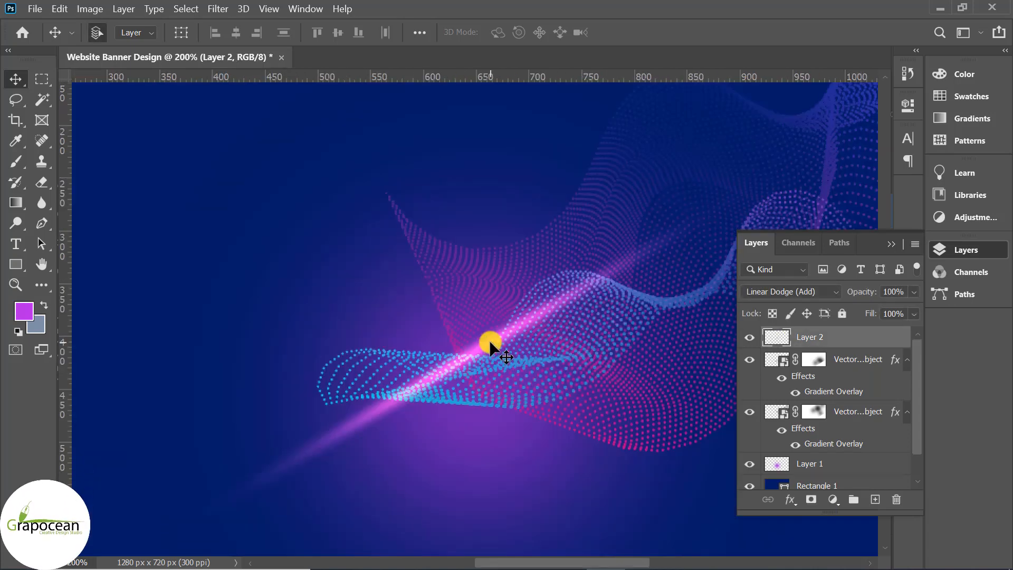
pyautogui.hotkey('ctrl', 't')
pyautogui.scroll(-5, 493, 394)
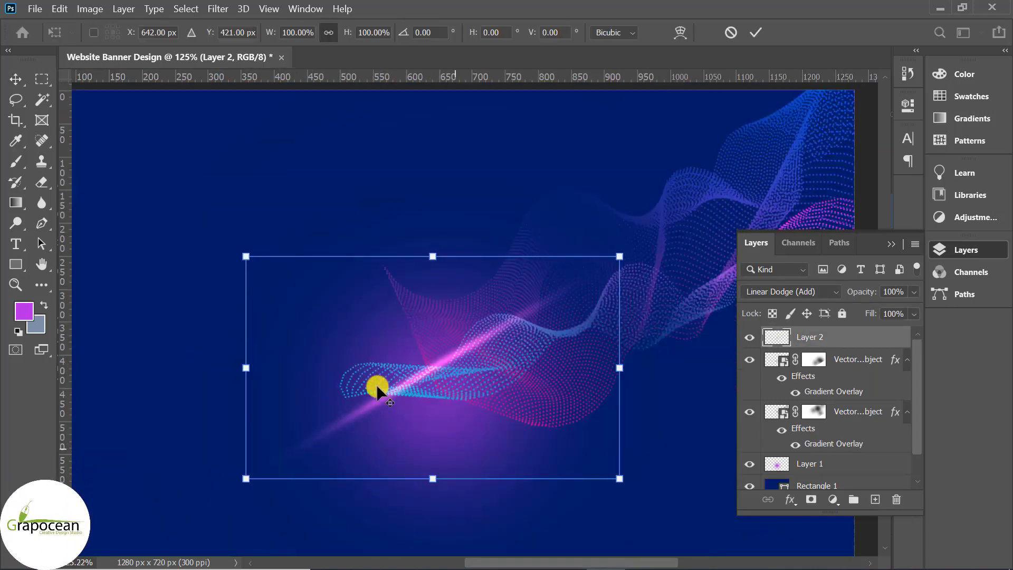
pyautogui.moveTo(620, 452); pyautogui.dragTo(548, 479)
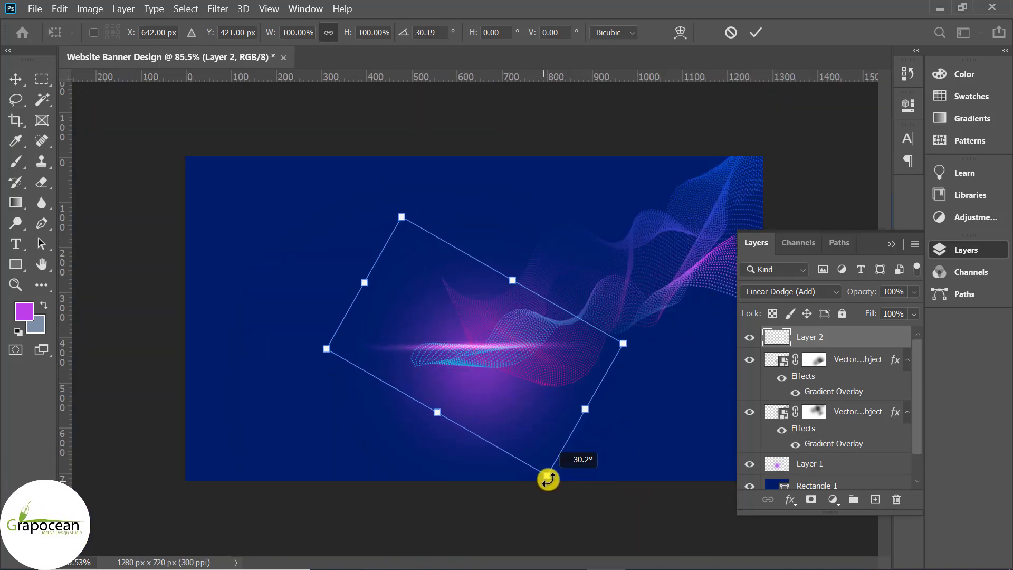
pyautogui.click(756, 31)
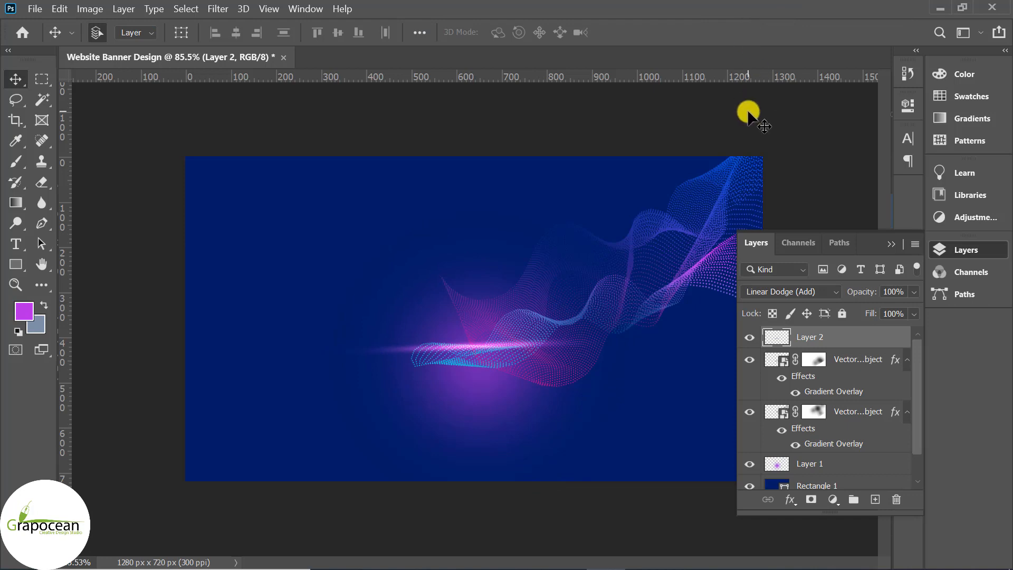
# Step: Level the flare with a further slight clockwise rotation and reapply the Linear Dodge (Add) blend mode
pyautogui.press('ctrl')
pyautogui.hotkey('ctrl', 't')
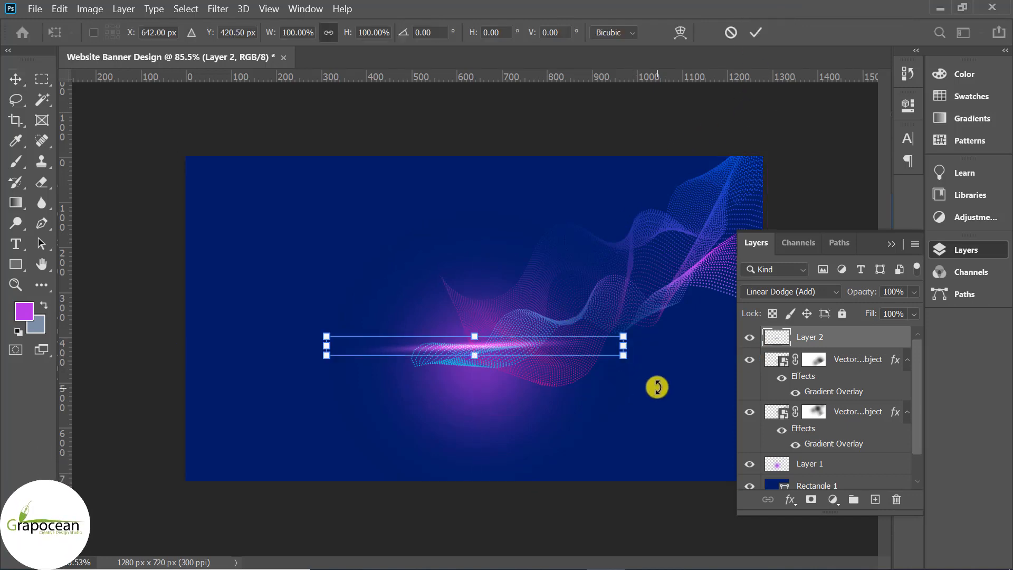
pyautogui.moveTo(657, 396); pyautogui.dragTo(658, 395)
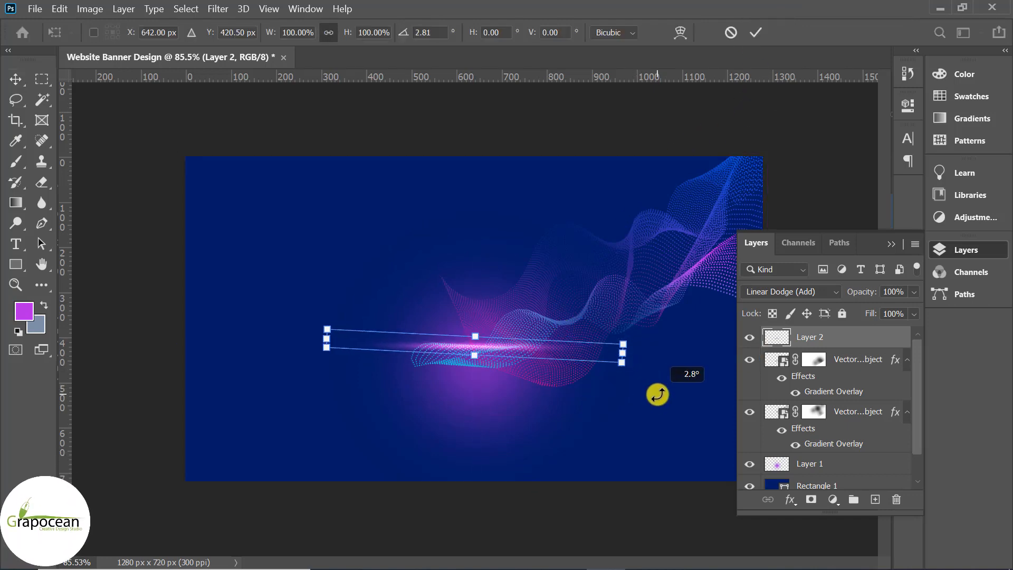
pyautogui.press('Return')
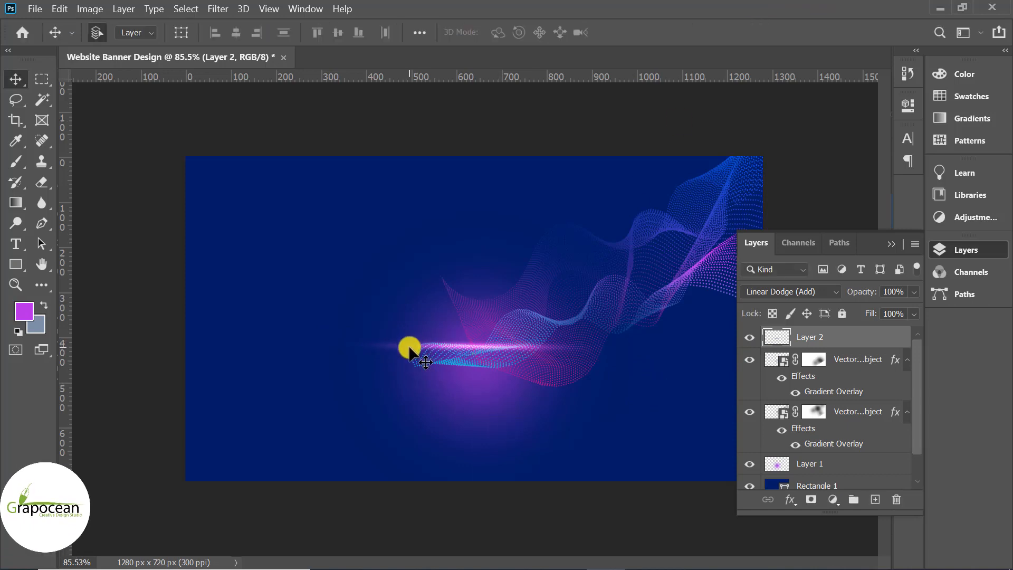
pyautogui.press('ctrl')
pyautogui.moveTo(424, 344)
pyautogui.mouseDown()
pyautogui.moveTo(410, 366)
pyautogui.moveTo(410, 351)
pyautogui.mouseUp()
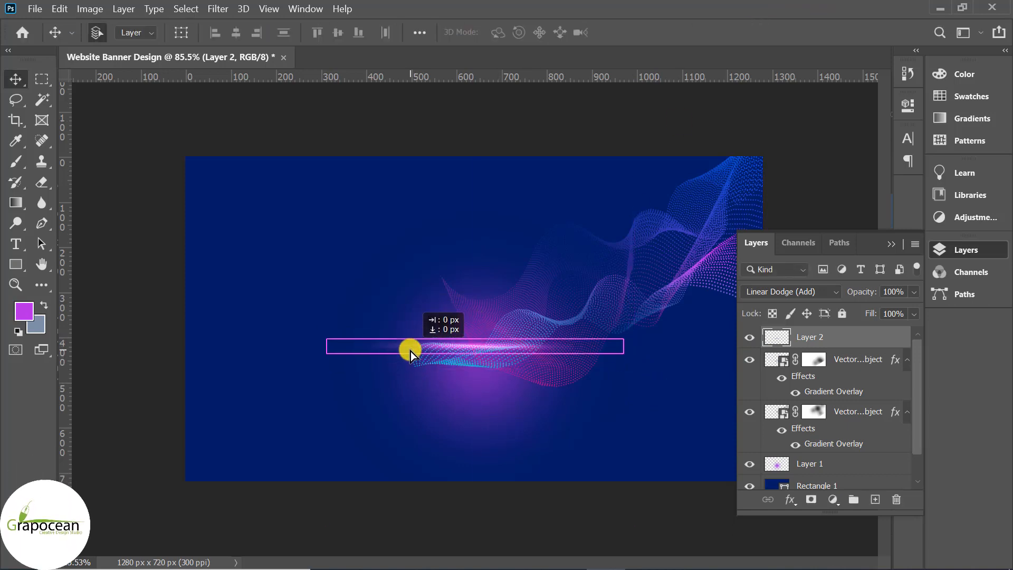
pyautogui.click(787, 290)
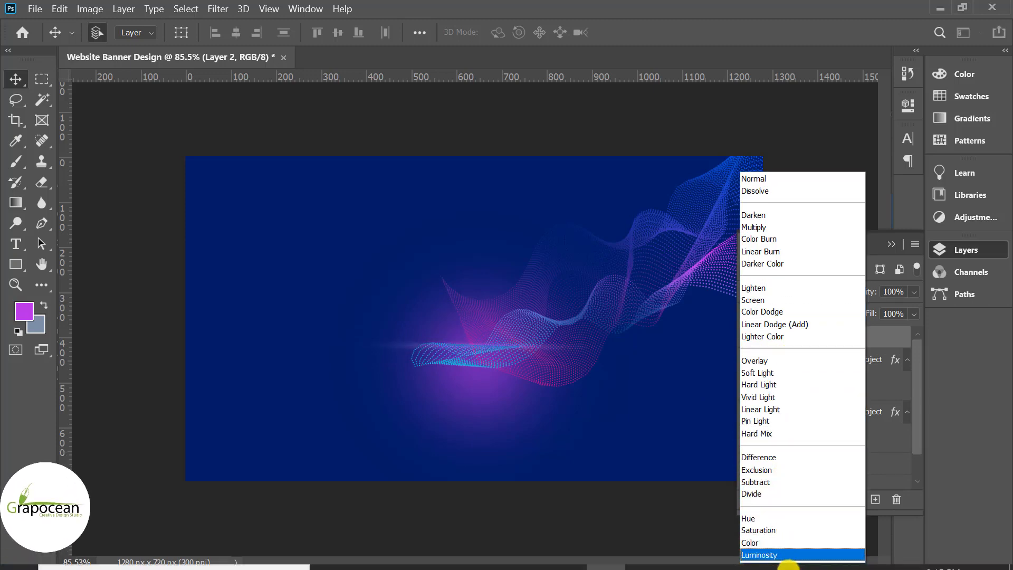
pyautogui.click(784, 323)
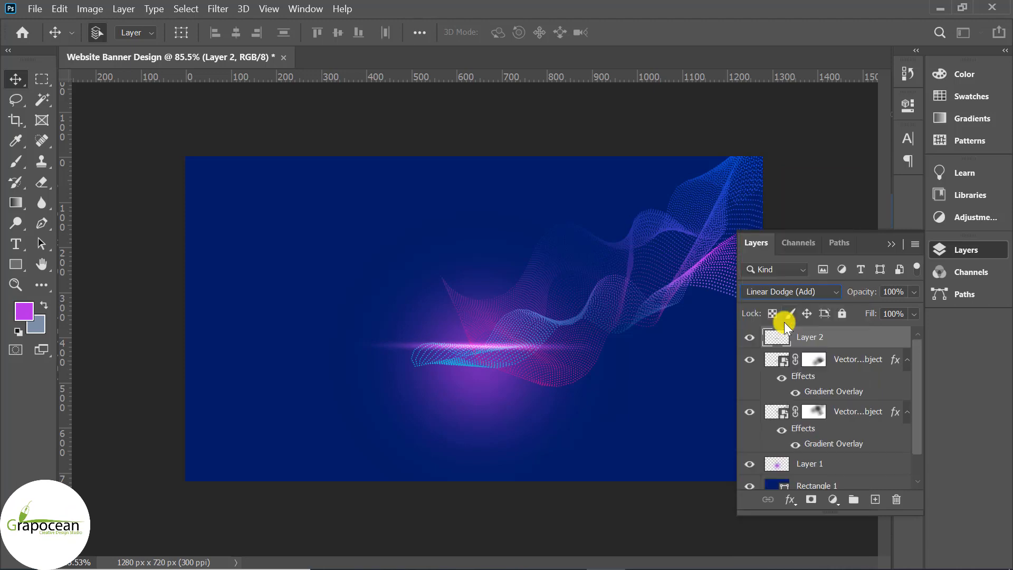
# Step: Try a duplicate of the purple flare over the waves' upper-right part, using the Lighter Color blend mode
pyautogui.hotkey('ctrl', 'j')
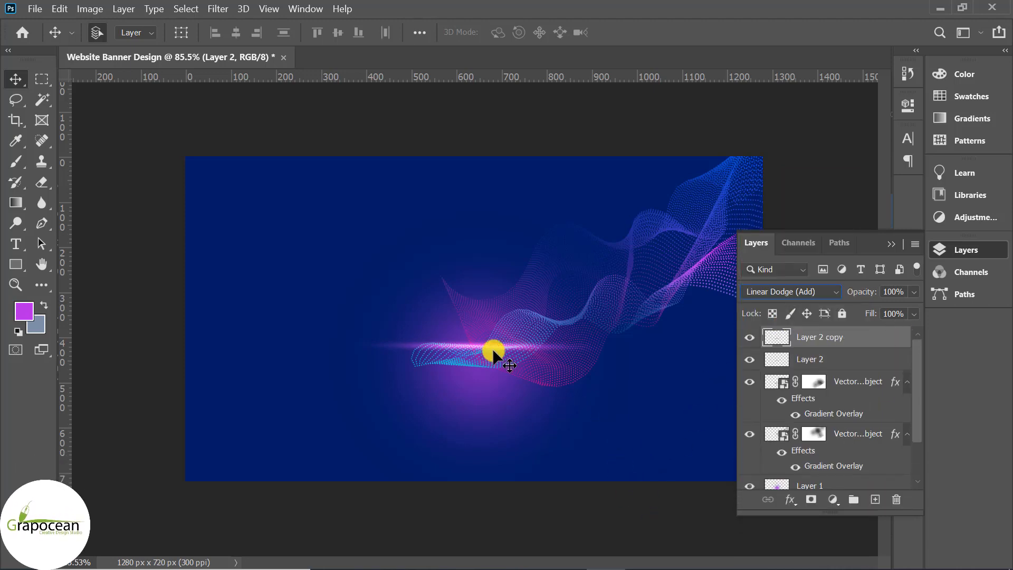
pyautogui.moveTo(485, 345)
pyautogui.mouseDown()
pyautogui.moveTo(524, 308)
pyautogui.moveTo(657, 232)
pyautogui.moveTo(659, 221)
pyautogui.mouseUp()
pyautogui.click(788, 292)
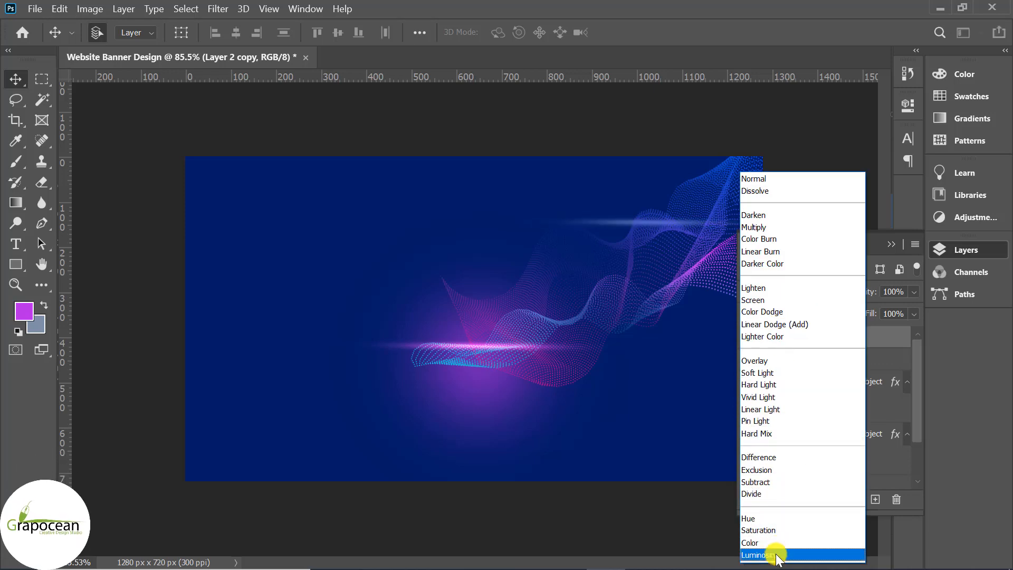
pyautogui.click(574, 552)
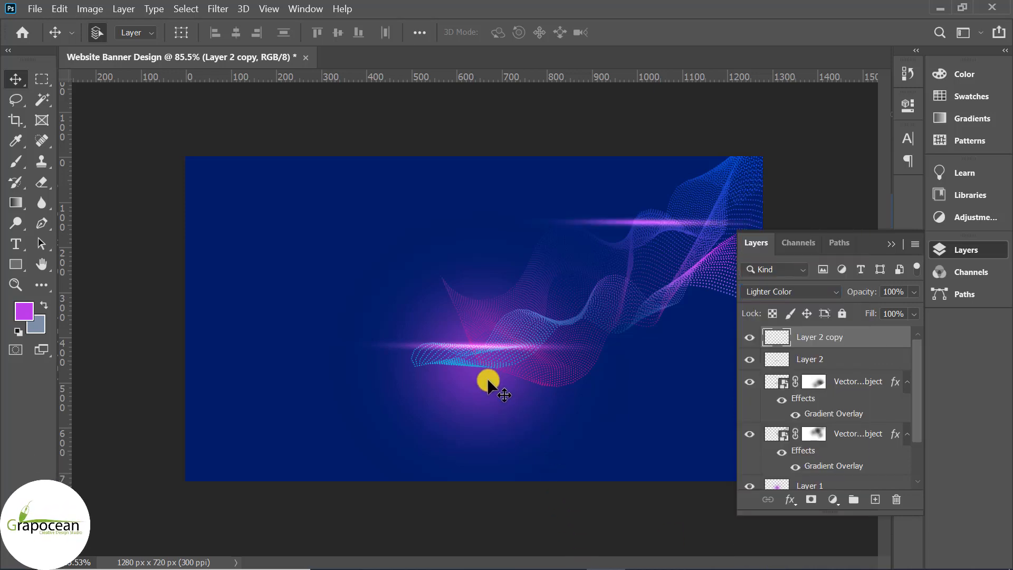
# Step: Duplicate the purple glow to the waves' upper-right part and set the copy's blend mode to Linear Light
pyautogui.moveTo(488, 386); pyautogui.dragTo(676, 252)
pyautogui.click(792, 291)
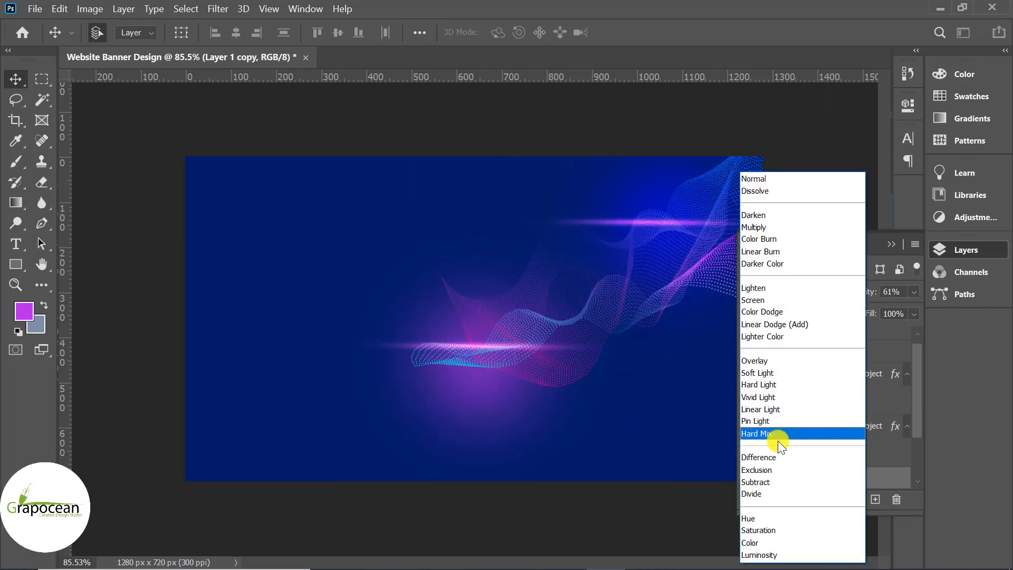
pyautogui.click(784, 408)
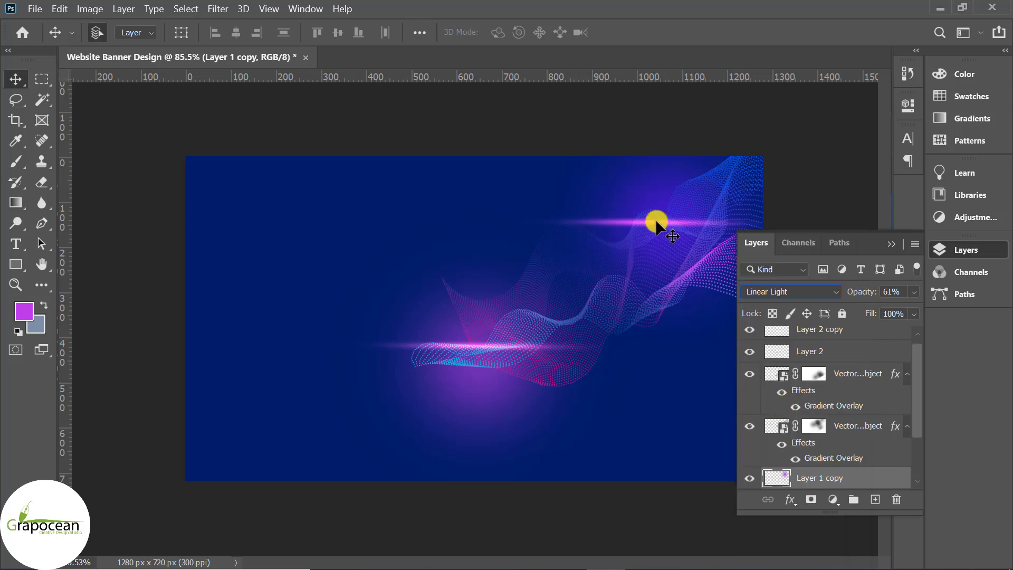
# Step: Delete the duplicated flare at the upper right and add a new empty layer above Layer 2
pyautogui.click(629, 225)
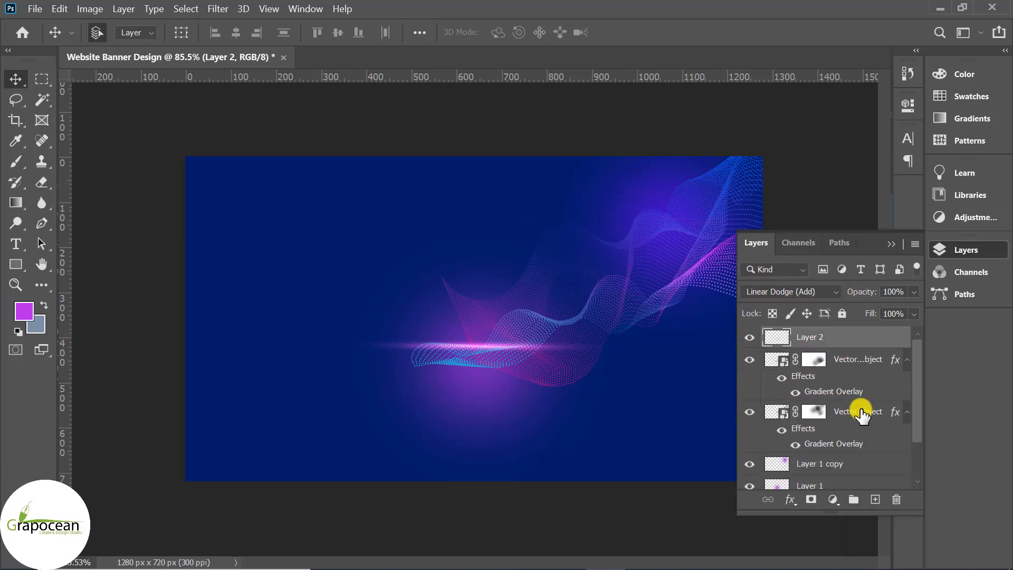
pyautogui.hotkey('ctrl', 'shift', 'alt', 'n')
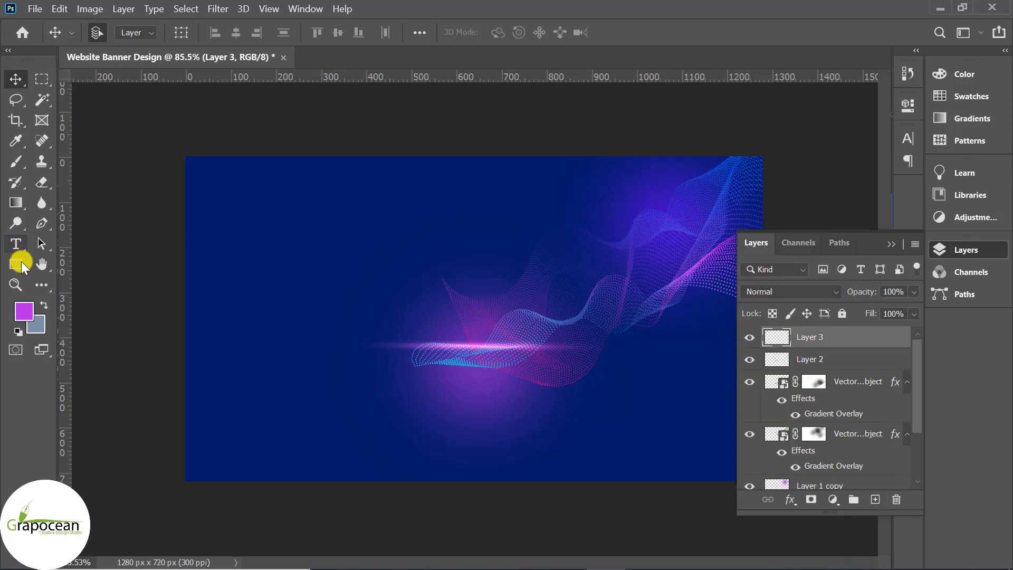
# Step: Try painting a soft dab over the upper-right glow in the dark blue #001b65 sampled from the banner background
pyautogui.click(15, 162)
pyautogui.click(24, 311)
pyautogui.click(396, 210)
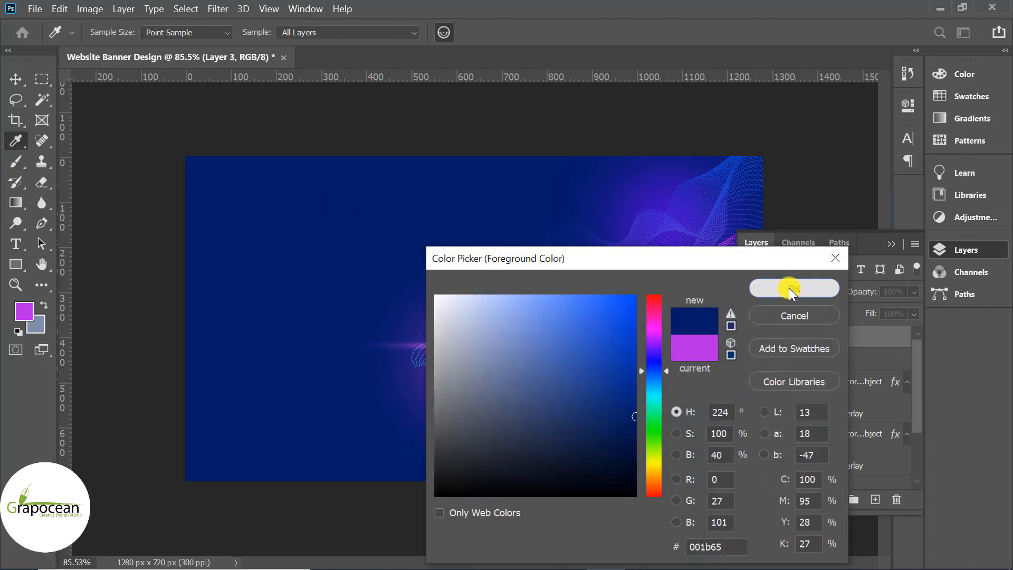
pyautogui.click(789, 287)
pyautogui.moveTo(667, 221); pyautogui.dragTo(653, 222)
pyautogui.hotkey('ctrl', 'z')
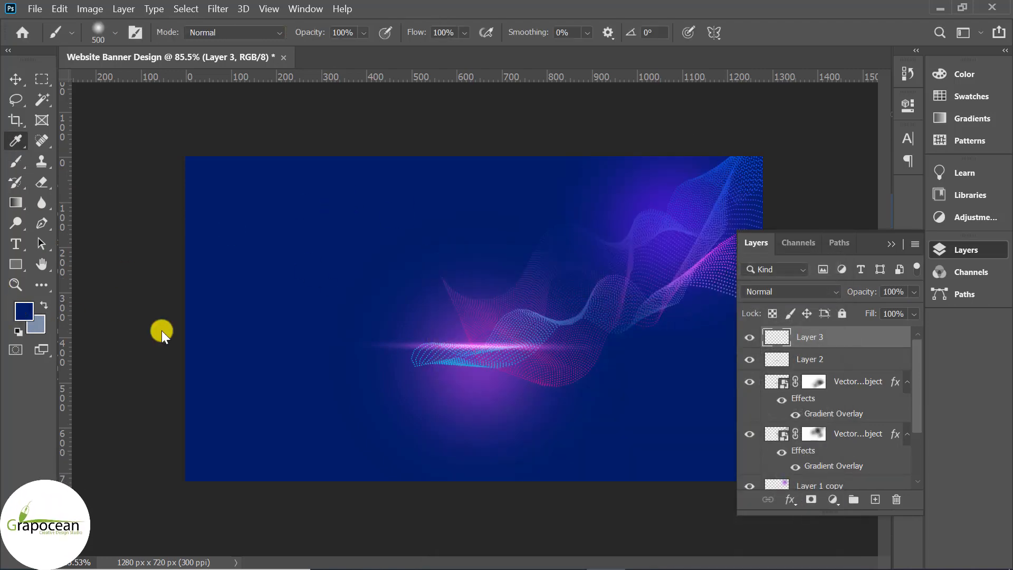
# Step: Set the foreground color to the brightest, fully saturated shade of that blue and paint a soft 500 px dab over the upper-right glow
pyautogui.click(23, 311)
pyautogui.click(636, 299)
pyautogui.click(789, 287)
pyautogui.click(669, 225)
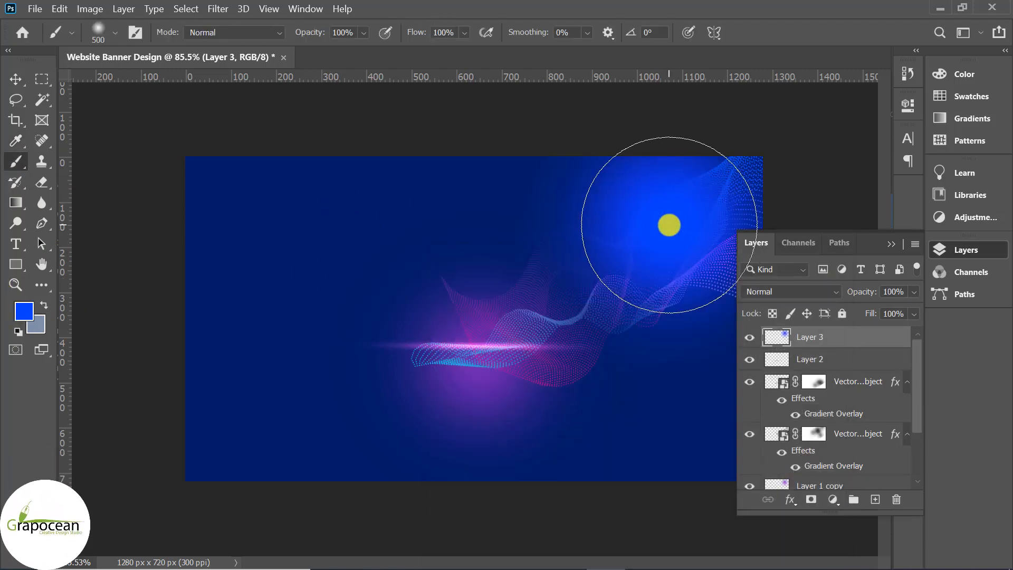
# Step: Flatten the blue dab into a thin horizontal flare across the upper-right glow and set its blend mode to Linear Dodge (Add)
pyautogui.click(14, 80)
pyautogui.hotkey('ctrl', 't')
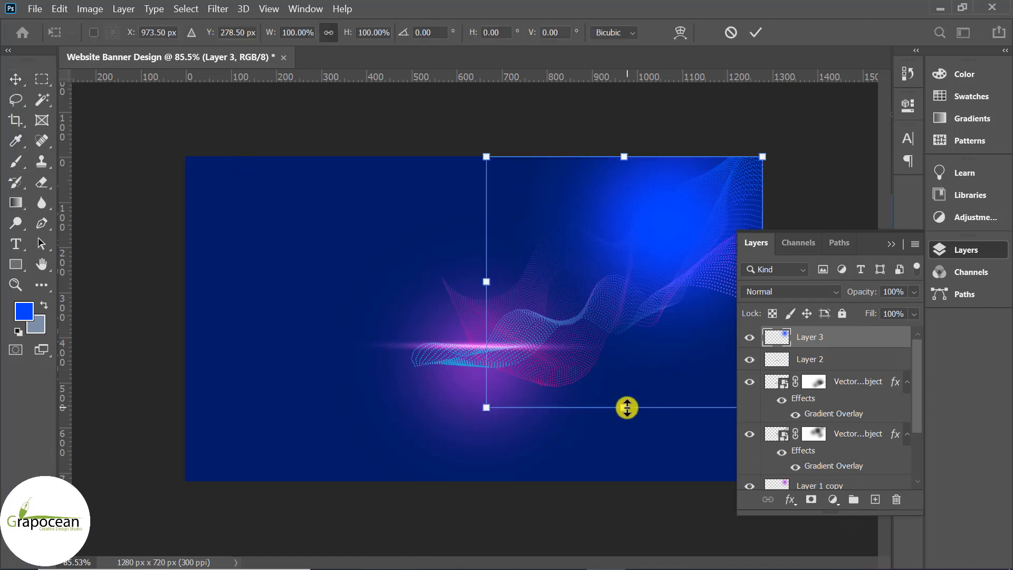
pyautogui.moveTo(627, 407); pyautogui.dragTo(660, 221)
pyautogui.click(798, 289)
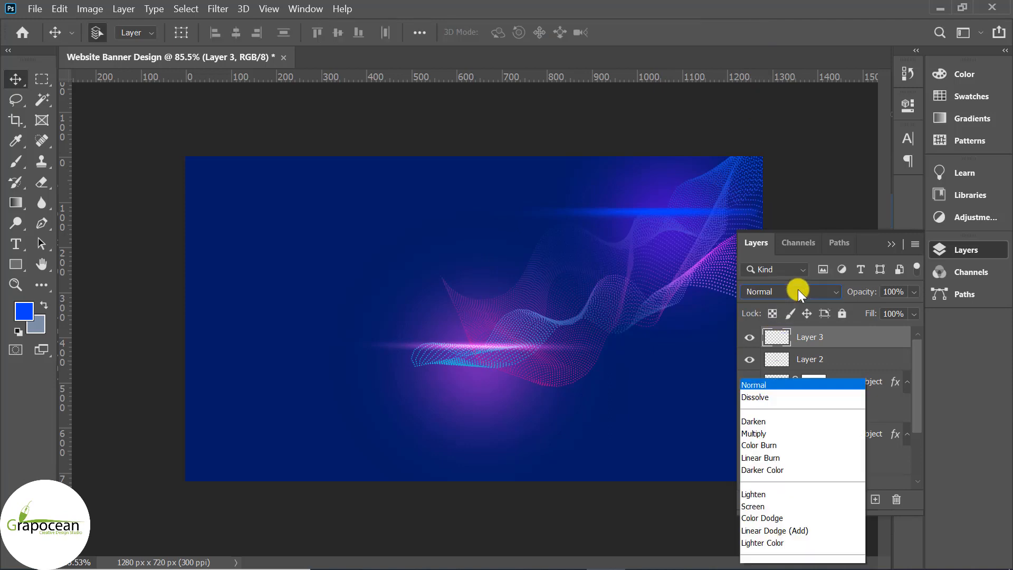
pyautogui.click(805, 323)
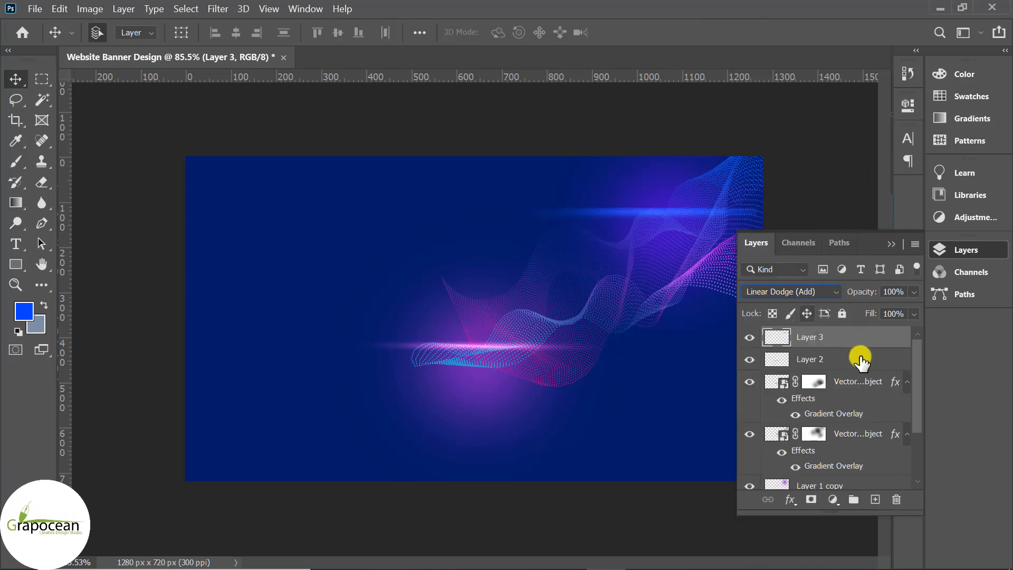
# Step: Try duplicating the blue flare and resizing and repositioning the copy
pyautogui.hotkey('ctrl', 'j')
pyautogui.hotkey('ctrl', 't')
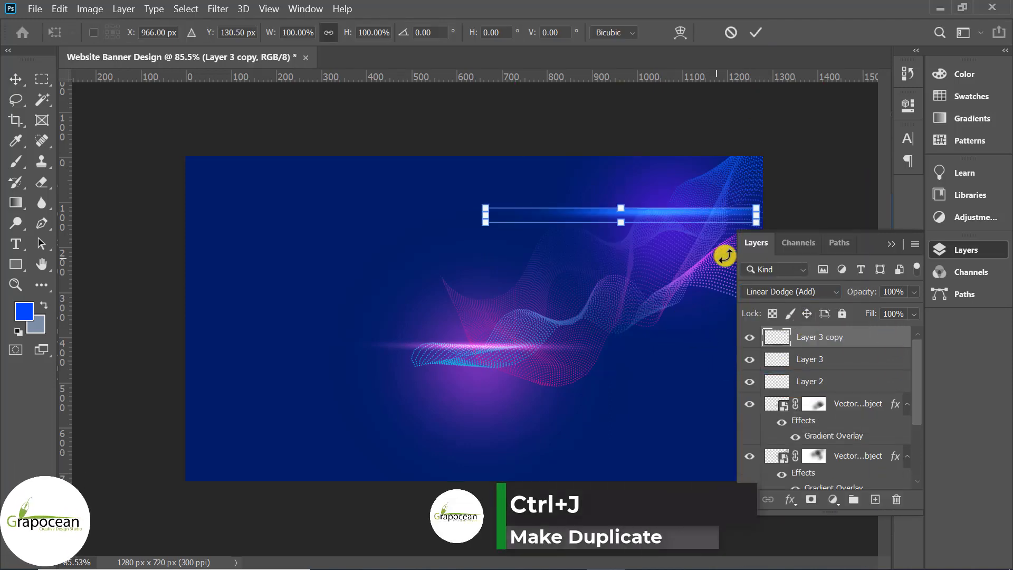
pyautogui.moveTo(758, 225); pyautogui.dragTo(503, 350)
pyautogui.click(754, 31)
pyautogui.moveTo(557, 312); pyautogui.dragTo(645, 218)
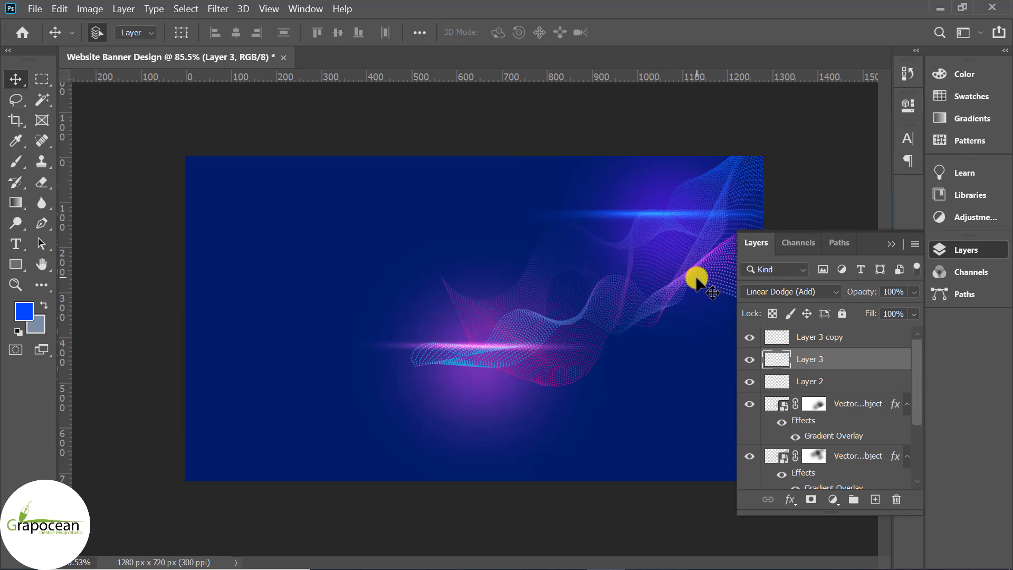
# Step: Undo the flare edits back to the soft round blue dab over the upper-right glow
pyautogui.scroll(-5, 607, 376)
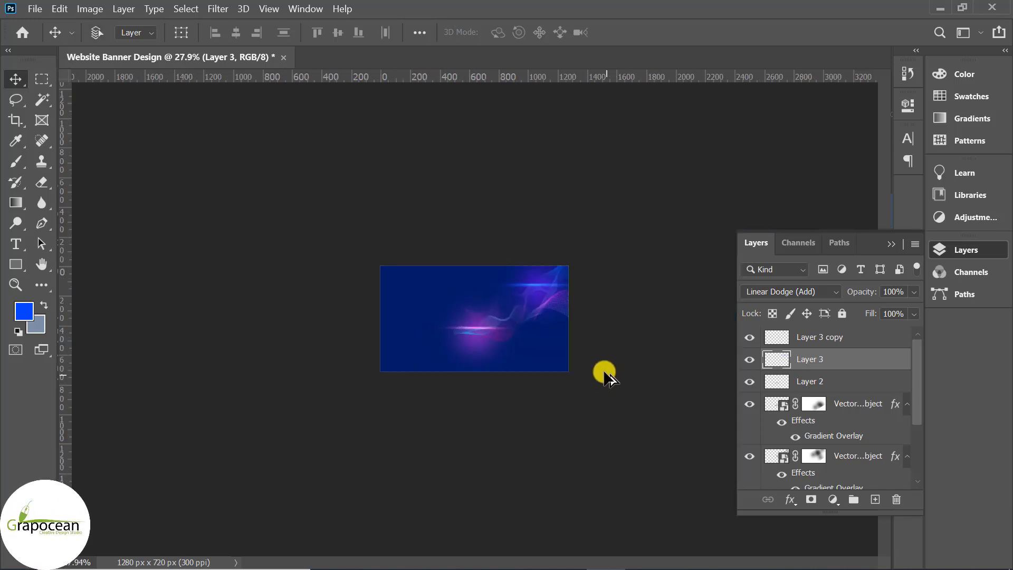
pyautogui.scroll(5, 611, 311)
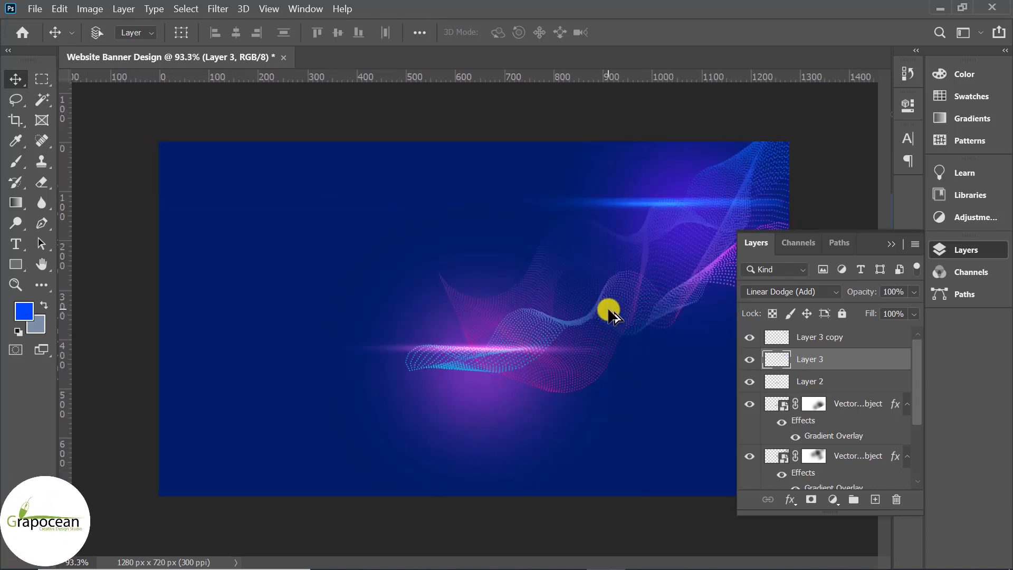
pyautogui.hotkey('ctrl', 'z')
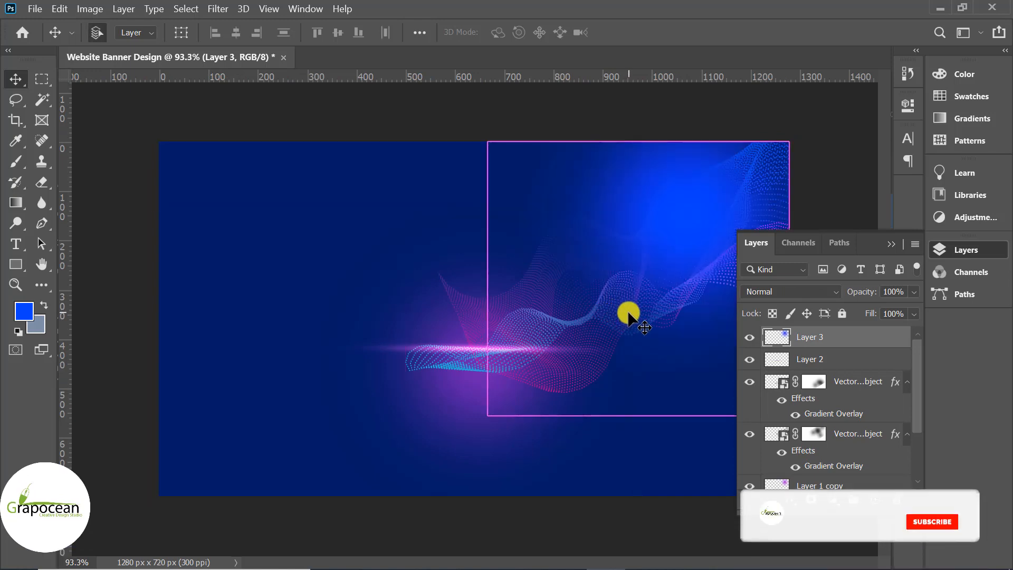
# Step: Set the blue dab's blend mode to Soft Light and reduce its opacity to 62%
pyautogui.click(790, 292)
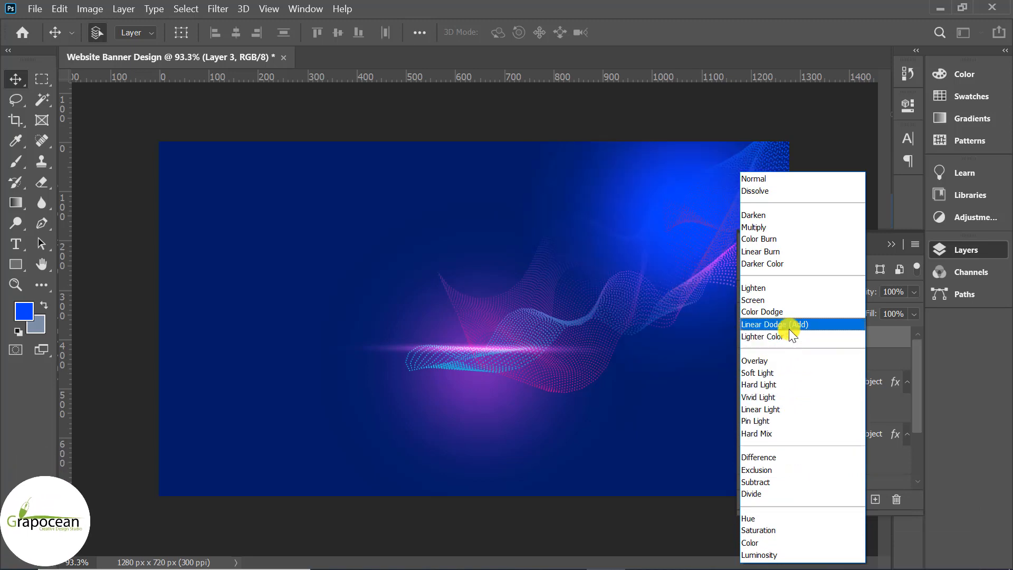
pyautogui.click(790, 371)
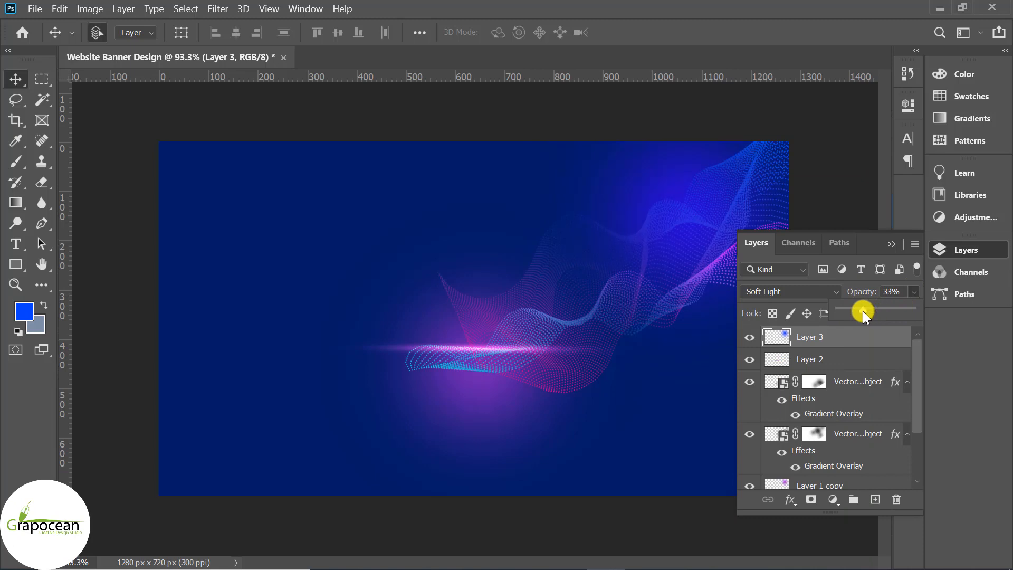
pyautogui.click(891, 244)
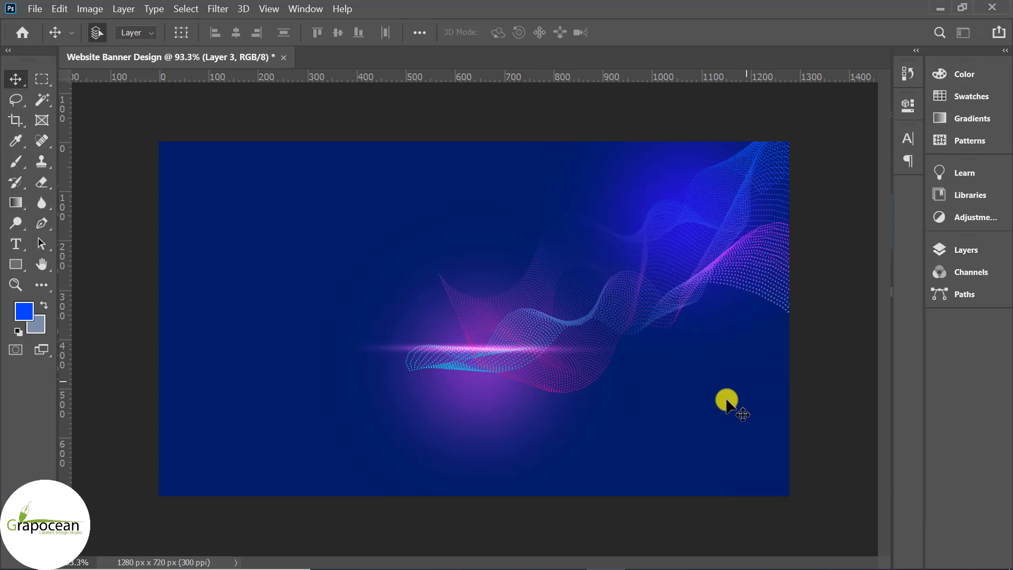
pyautogui.scroll(-1, 732, 422)
pyautogui.scroll(-2, 792, 430)
pyautogui.scroll(2, 631, 396)
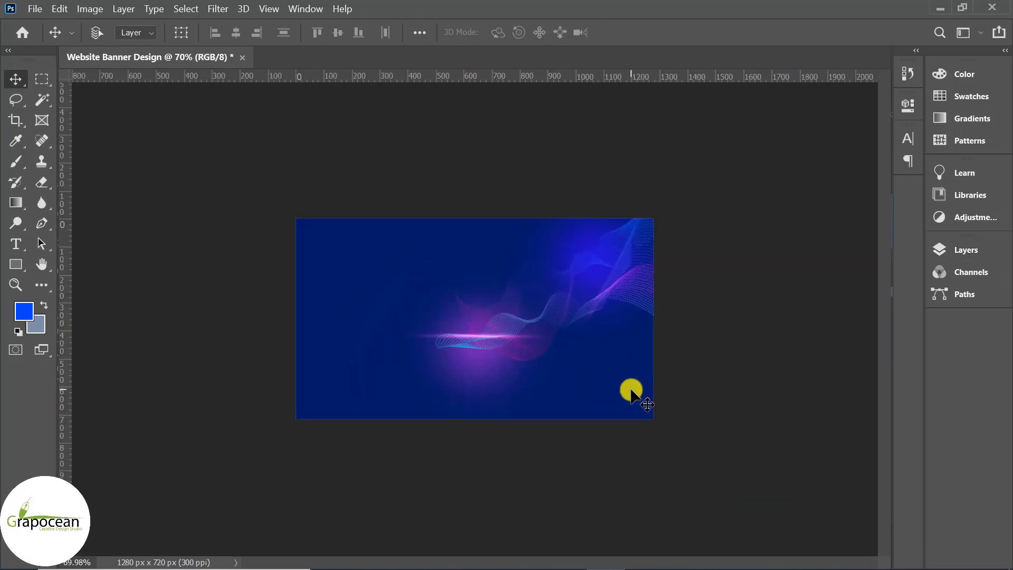
# Step: Enlarge the soft blue dab on Layer 3 to about 158% and reposition it over the upper-right wave
pyautogui.click(964, 250)
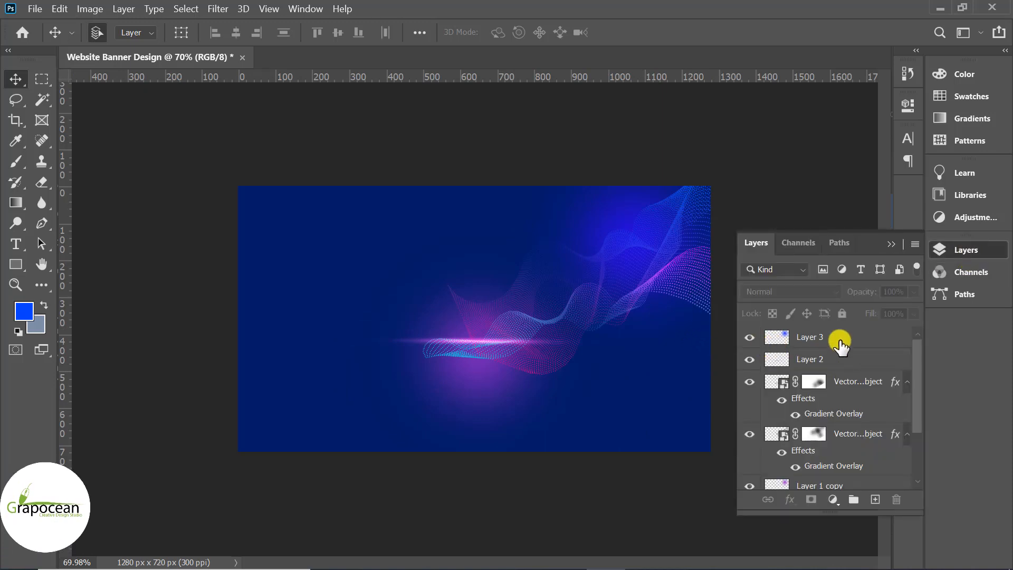
pyautogui.click(839, 338)
pyautogui.hotkey('ctrl', 't')
pyautogui.moveTo(711, 390); pyautogui.dragTo(756, 480)
pyautogui.moveTo(644, 373); pyautogui.dragTo(647, 397)
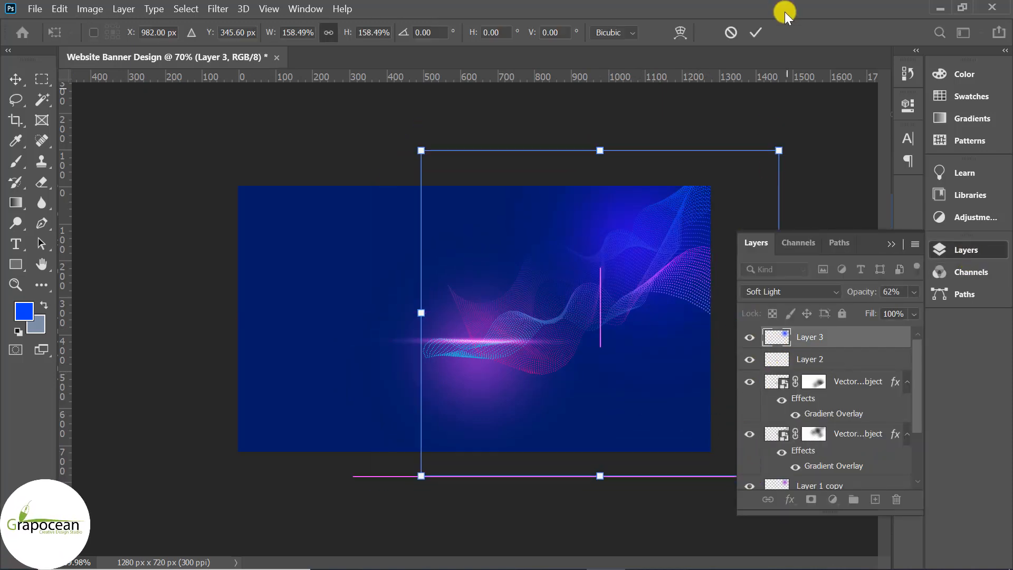
pyautogui.click(755, 33)
# Step: Scale the central purple glow to about 114% and shift it slightly up and to the right
pyautogui.click(480, 388)
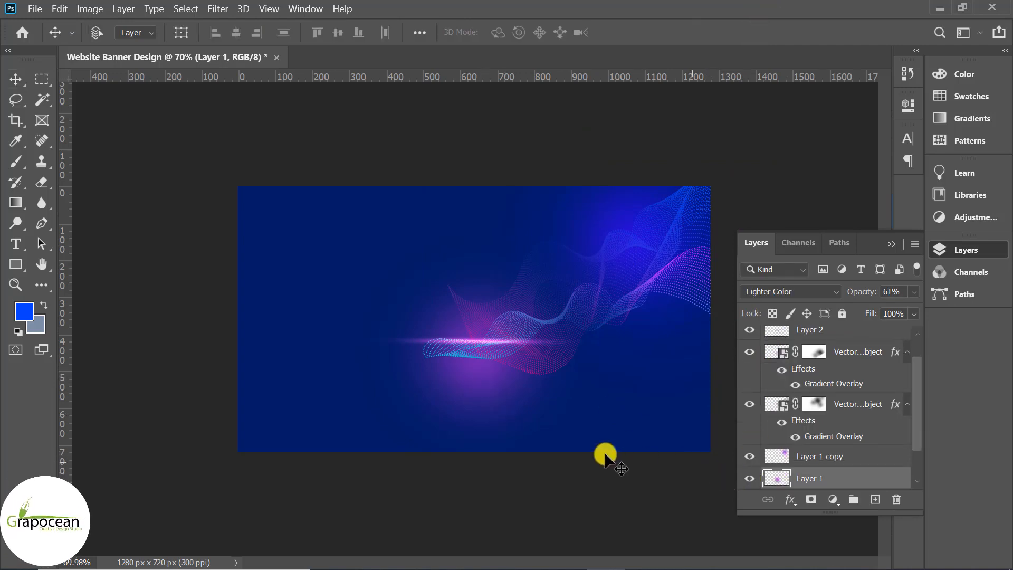
pyautogui.hotkey('ctrl', 't')
pyautogui.moveTo(610, 475); pyautogui.dragTo(624, 494)
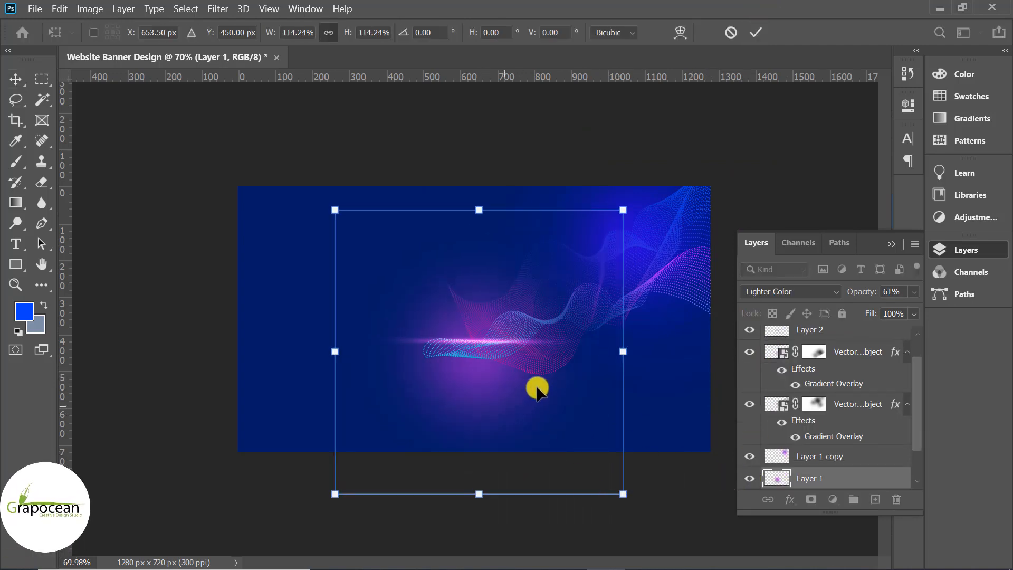
pyautogui.moveTo(537, 390); pyautogui.dragTo(560, 373)
pyautogui.click(757, 32)
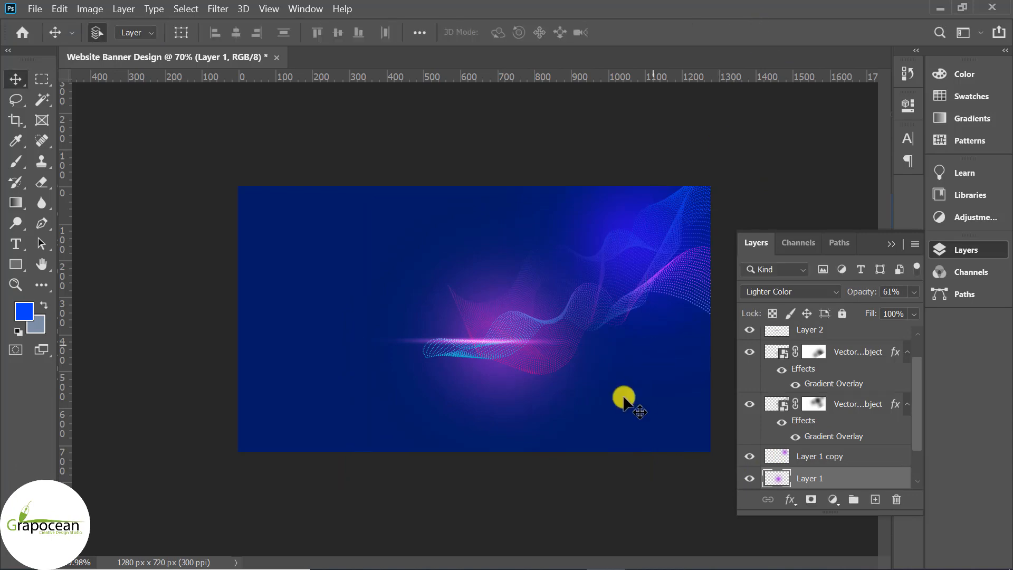
# Step: Move the thin flare over the central glow slightly to the right
pyautogui.scroll(4, 455, 352)
pyautogui.moveTo(359, 362)
pyautogui.mouseDown()
pyautogui.moveTo(393, 264)
pyautogui.moveTo(394, 362)
pyautogui.moveTo(376, 362)
pyautogui.mouseUp()
pyautogui.scroll(-3, 429, 378)
pyautogui.scroll(-3, 432, 383)
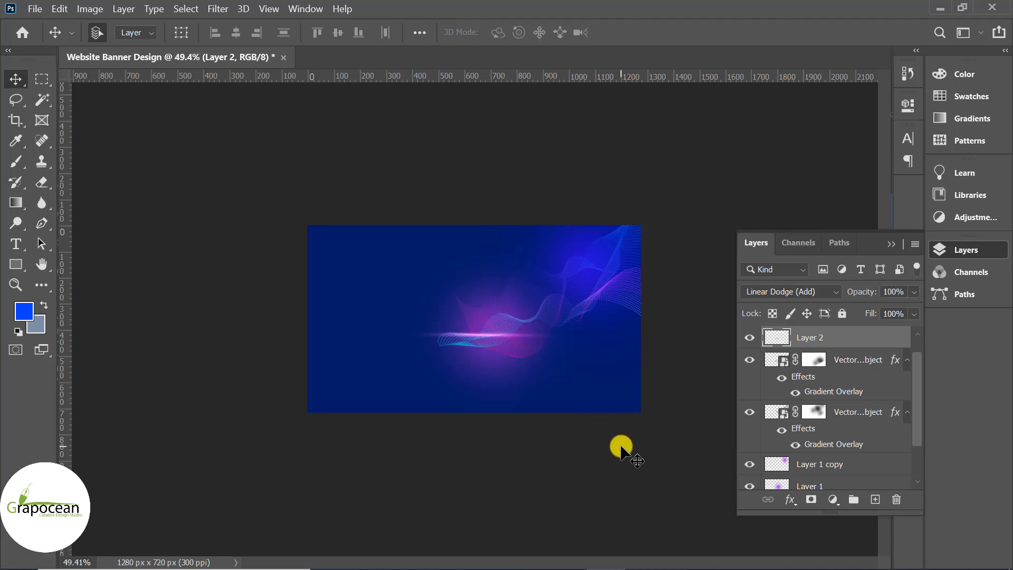
# Step: Change the background rectangle's fill to the darker navy blue #001141
pyautogui.click(588, 402)
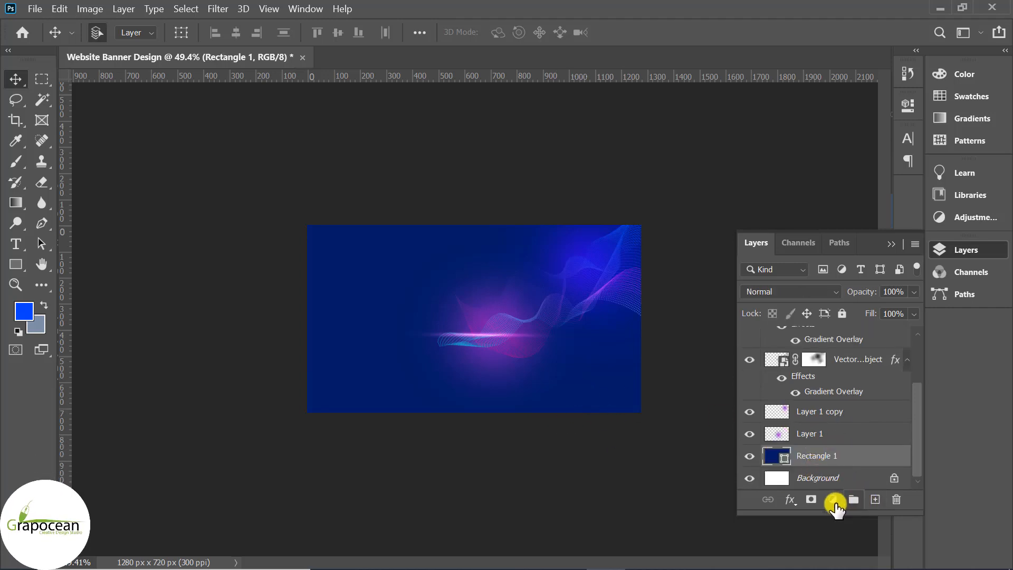
pyautogui.doubleClick(775, 457)
pyautogui.moveTo(609, 420); pyautogui.dragTo(639, 443)
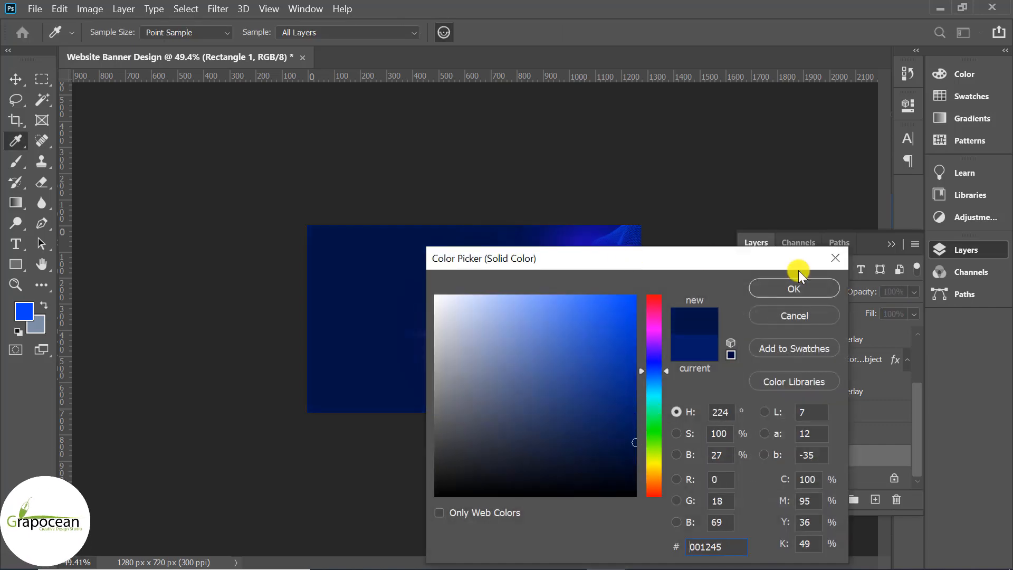
pyautogui.moveTo(628, 258)
pyautogui.mouseDown()
pyautogui.moveTo(1008, 312)
pyautogui.moveTo(734, 320)
pyautogui.moveTo(821, 240)
pyautogui.mouseUp()
pyautogui.moveTo(826, 424); pyautogui.dragTo(859, 427)
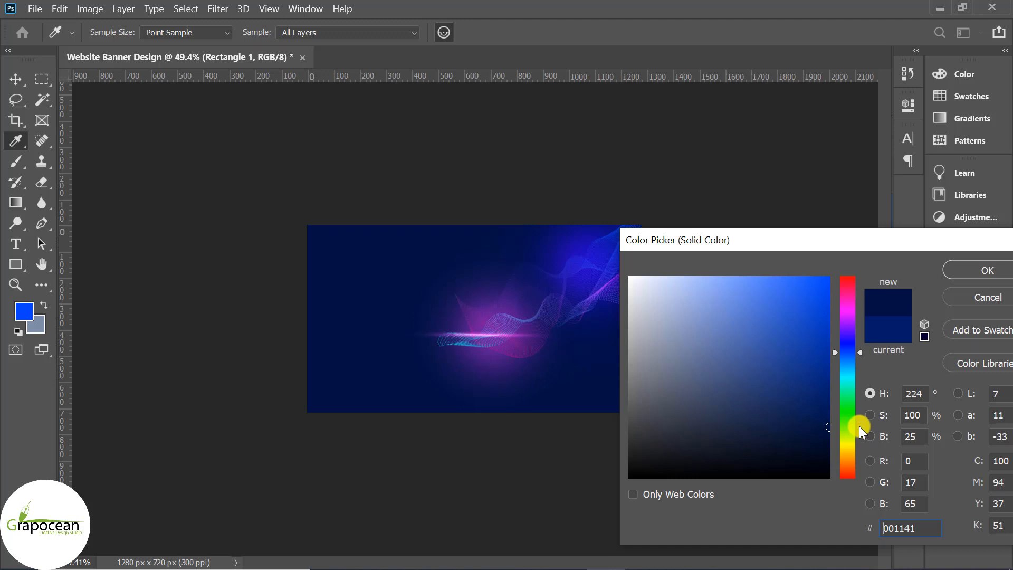
pyautogui.click(985, 266)
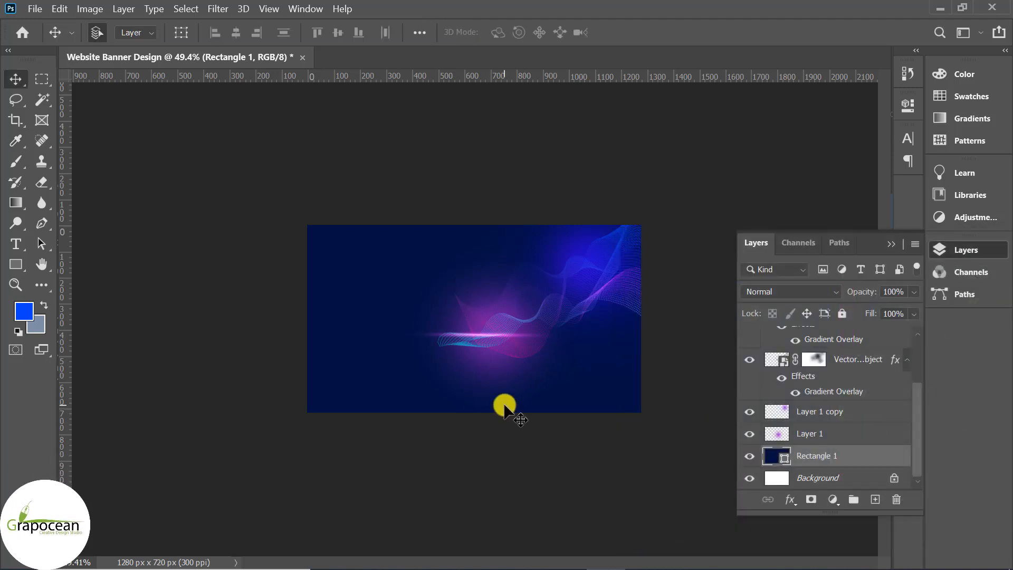
# Step: Try shrinking the pink flare to 40.90% width and 85.59% height and raising it above the wave's left end
pyautogui.scroll(8, 505, 405)
pyautogui.click(552, 352)
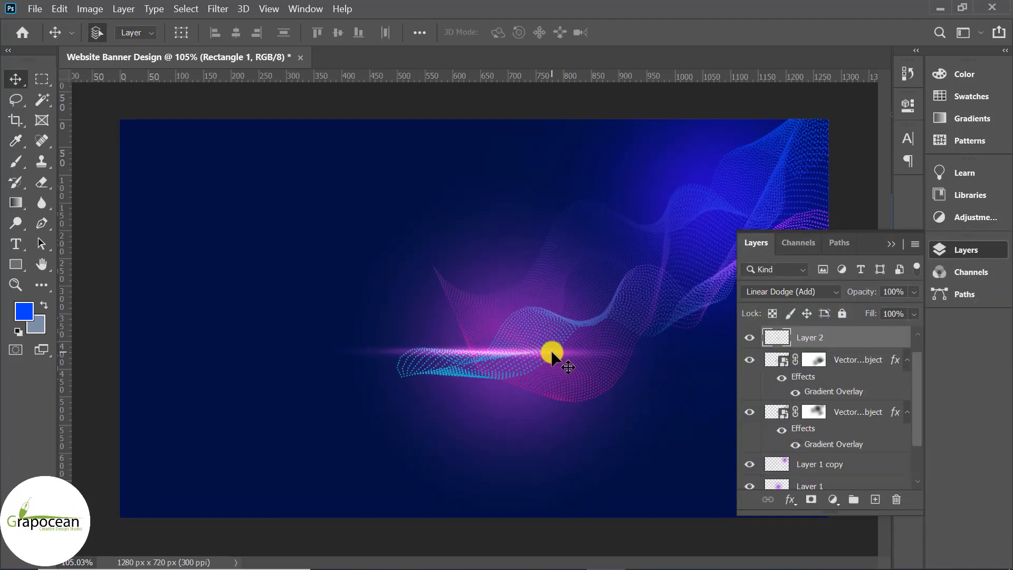
pyautogui.hotkey('ctrl', 't')
pyautogui.moveTo(579, 369); pyautogui.dragTo(482, 380)
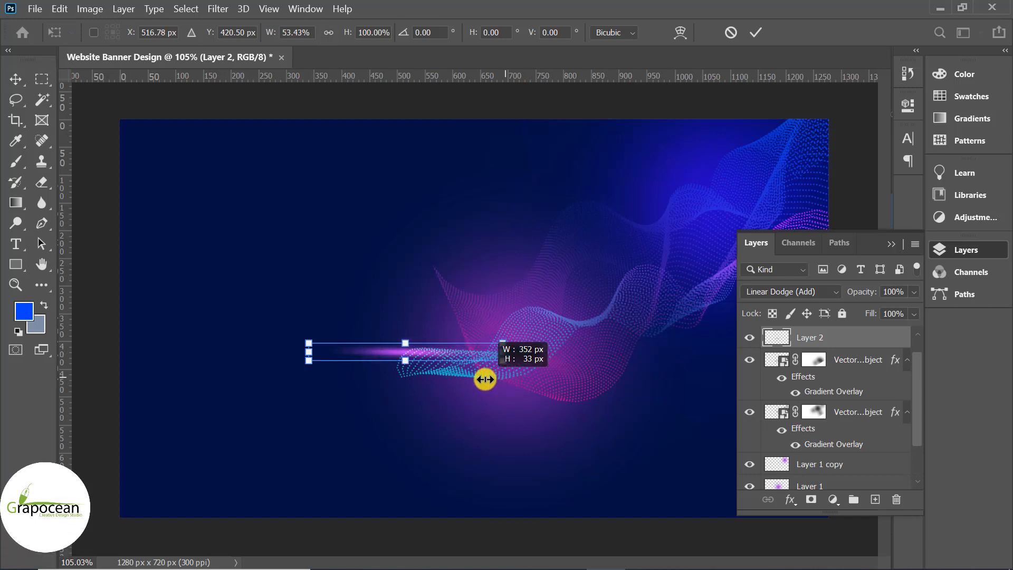
pyautogui.moveTo(397, 351); pyautogui.dragTo(406, 354)
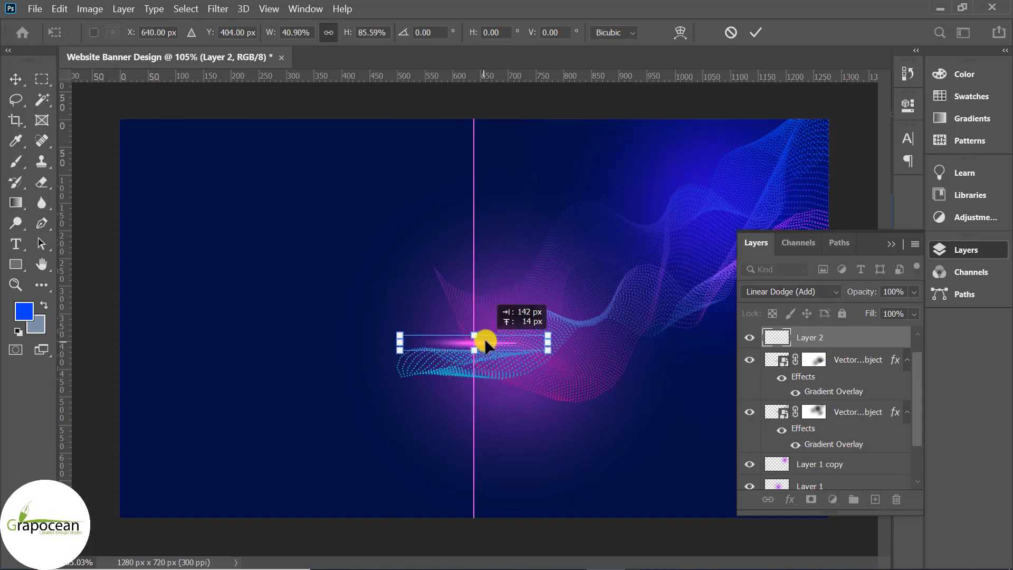
pyautogui.moveTo(483, 355); pyautogui.dragTo(489, 299)
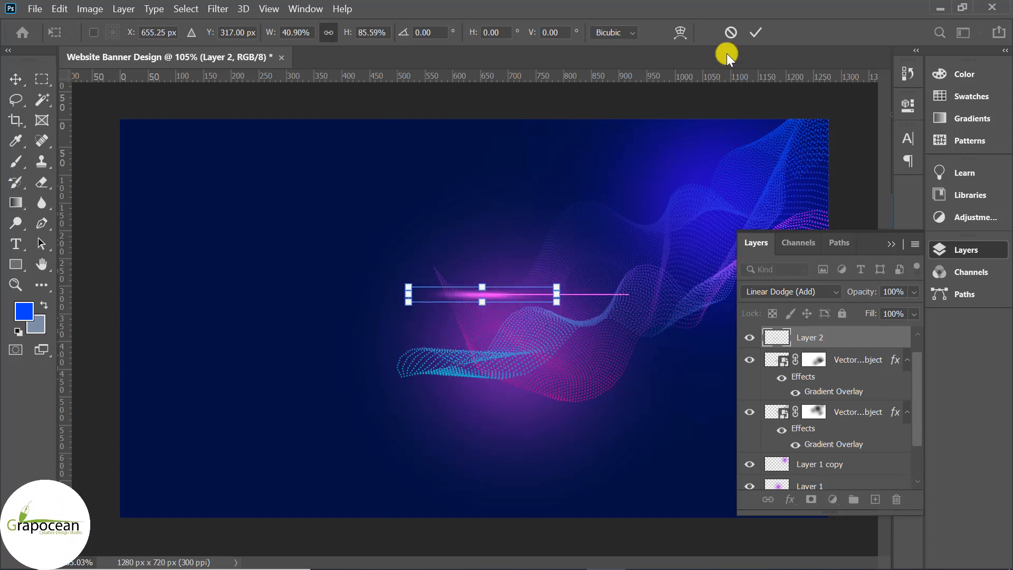
pyautogui.press('Return')
pyautogui.scroll(-4, 565, 422)
pyautogui.scroll(2, 562, 423)
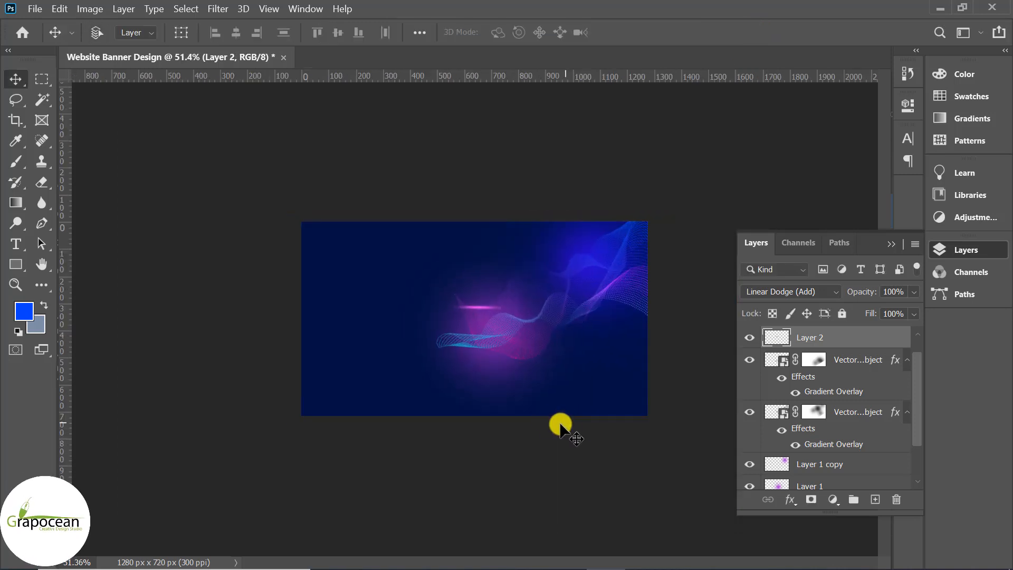
# Step: Narrow the pink flare to about 72% of its width and place it along the top edge of the wave's left end
pyautogui.scroll(3, 499, 388)
pyautogui.hotkey('ctrl', 't')
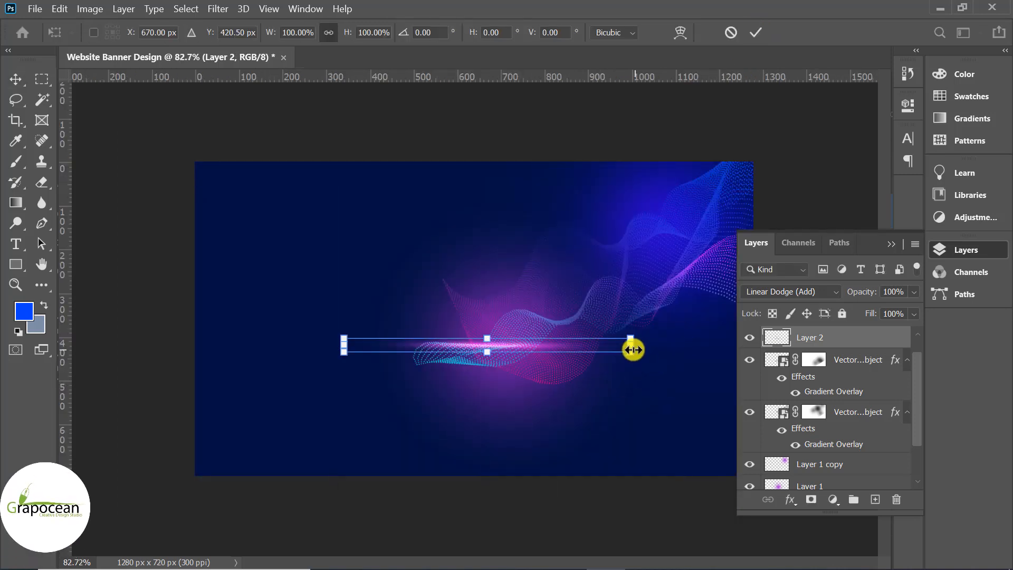
pyautogui.moveTo(632, 346); pyautogui.dragTo(550, 345)
pyautogui.moveTo(488, 344); pyautogui.dragTo(515, 336)
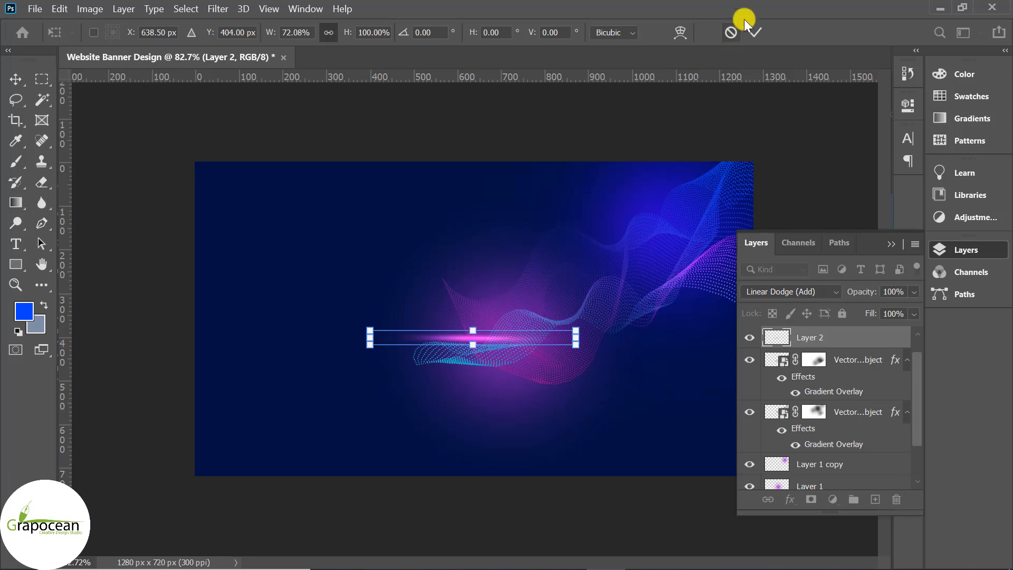
pyautogui.press('Down')
pyautogui.press('Down')
pyautogui.press('Down')
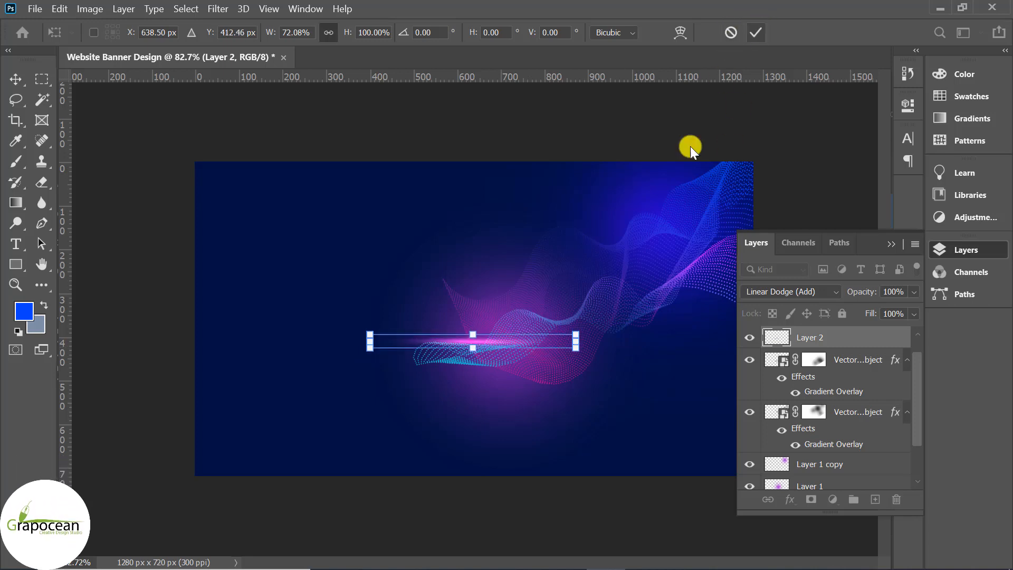
pyautogui.press('Return')
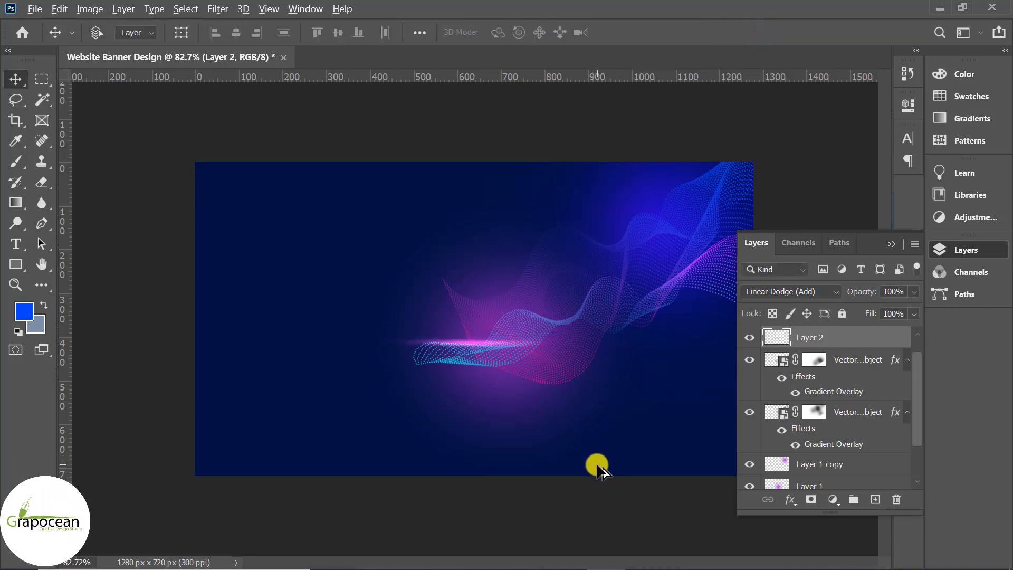
# Step: Change the blend mode of the blue dab on Layer 3 to Subtract
pyautogui.scroll(-4, 596, 465)
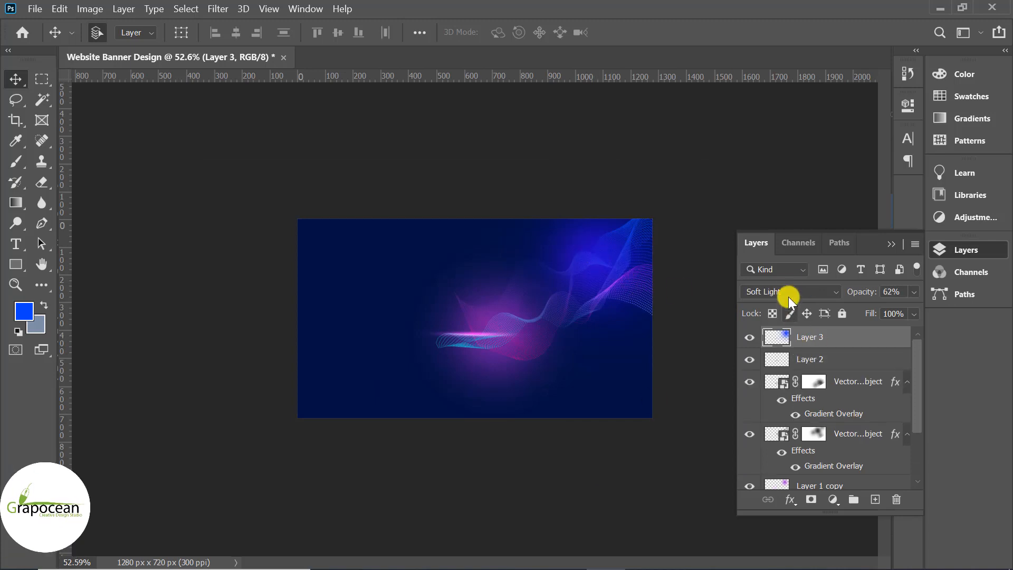
pyautogui.click(784, 291)
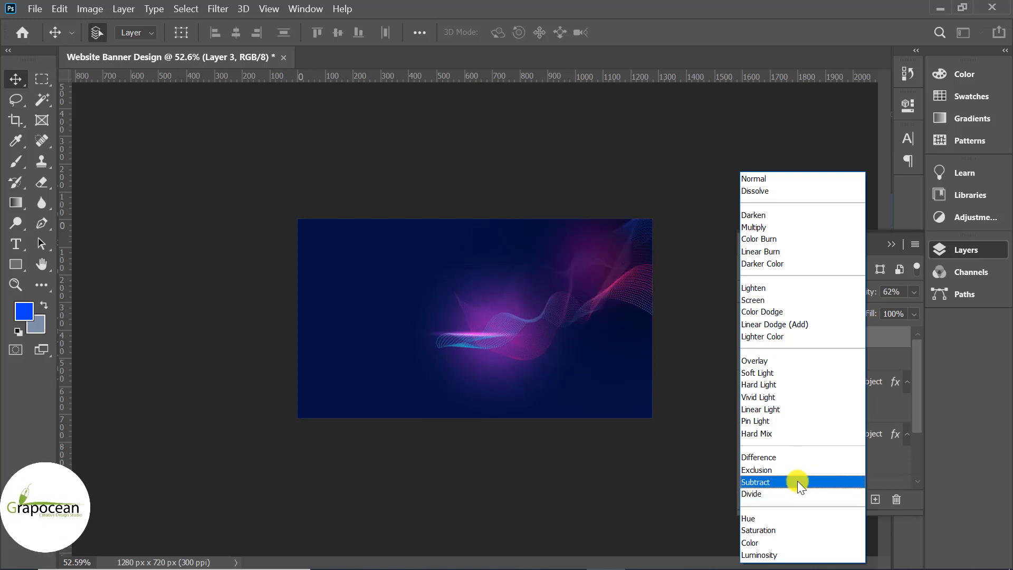
pyautogui.click(797, 482)
pyautogui.click(602, 505)
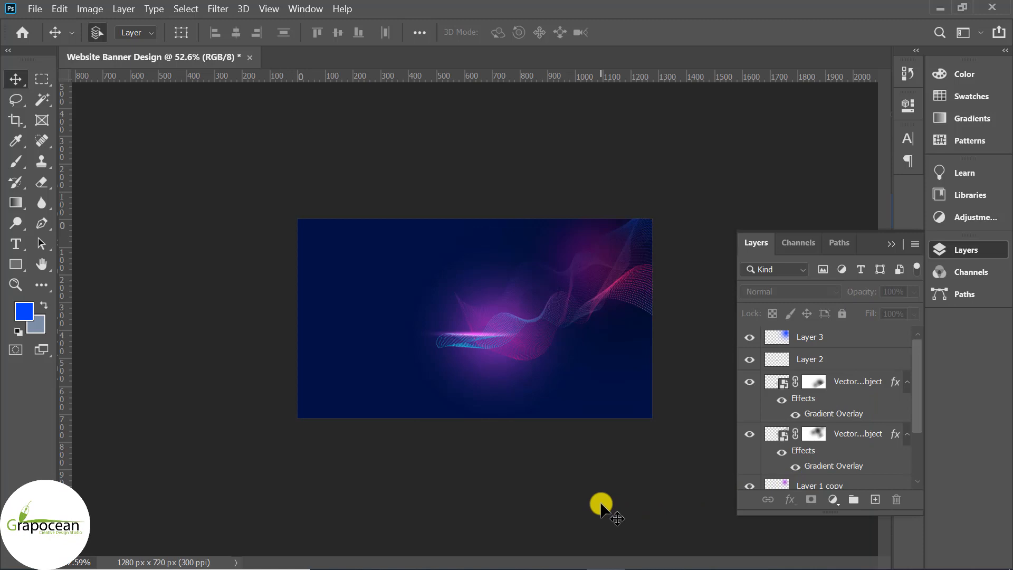
pyautogui.scroll(4, 608, 446)
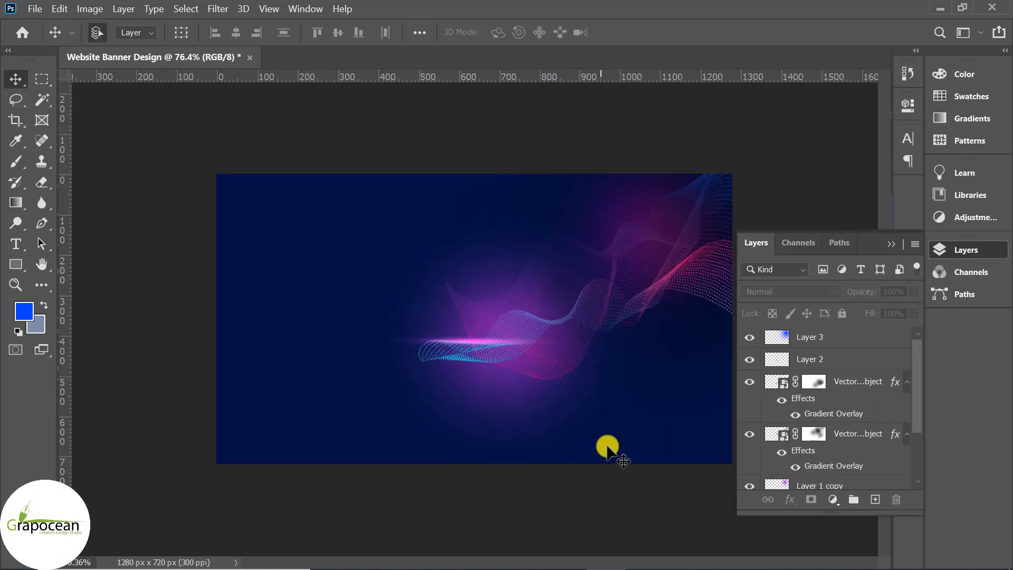
# Step: Hide and show the upper wave layer to identify which wave it holds
pyautogui.click(530, 290)
pyautogui.click(823, 382)
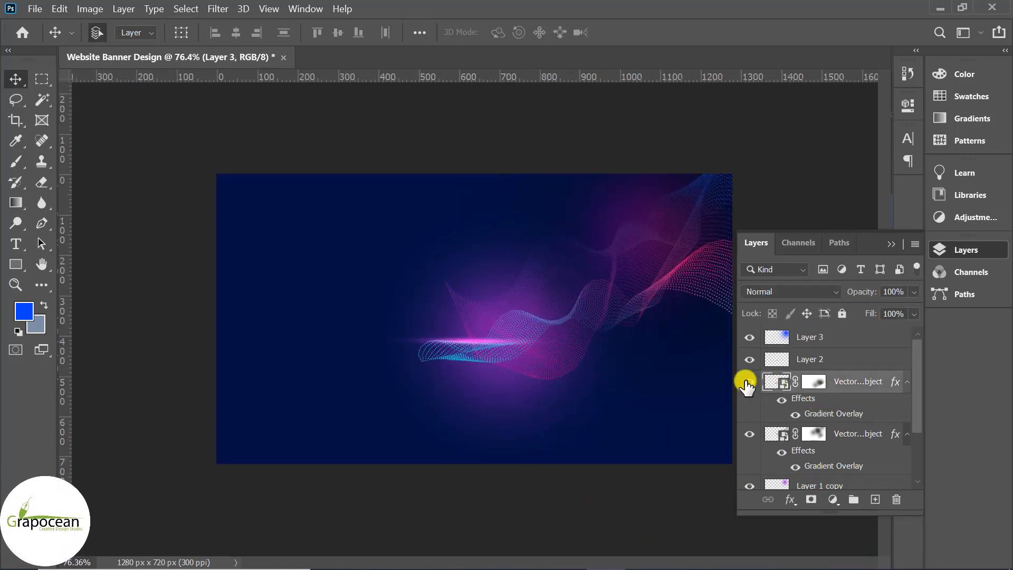
pyautogui.click(750, 382)
pyautogui.click(749, 382)
# Step: Try enlarging the lower wave layer to 136.51% and rotating it 3.25° toward the banner's lower right
pyautogui.click(866, 438)
pyautogui.scroll(-4, 606, 391)
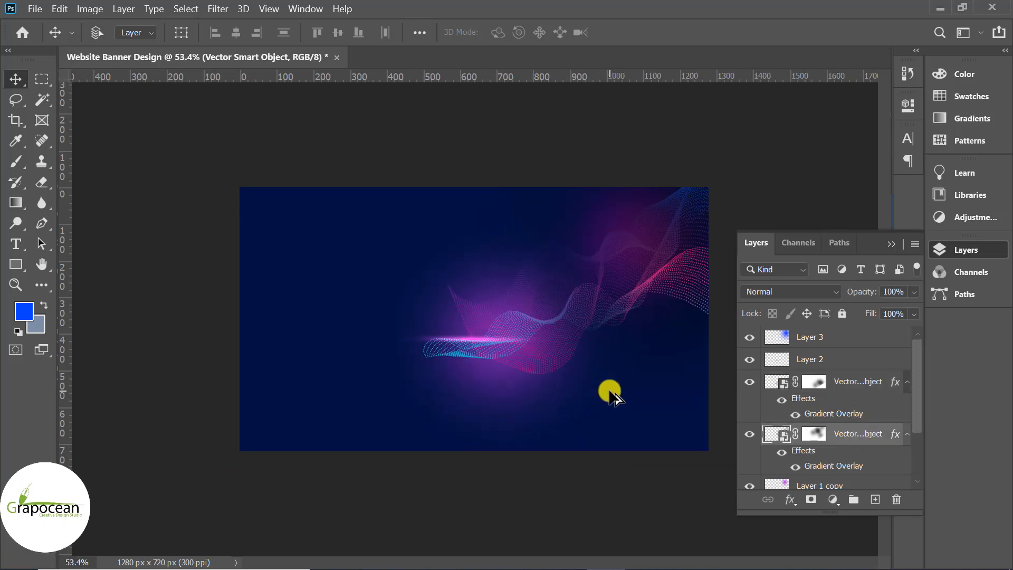
pyautogui.hotkey('ctrl', 't')
pyautogui.moveTo(697, 412); pyautogui.dragTo(707, 468)
pyautogui.moveTo(657, 432); pyautogui.dragTo(707, 480)
pyautogui.scroll(-4, 570, 421)
pyautogui.moveTo(610, 422); pyautogui.dragTo(690, 274)
pyautogui.moveTo(568, 368); pyautogui.dragTo(543, 323)
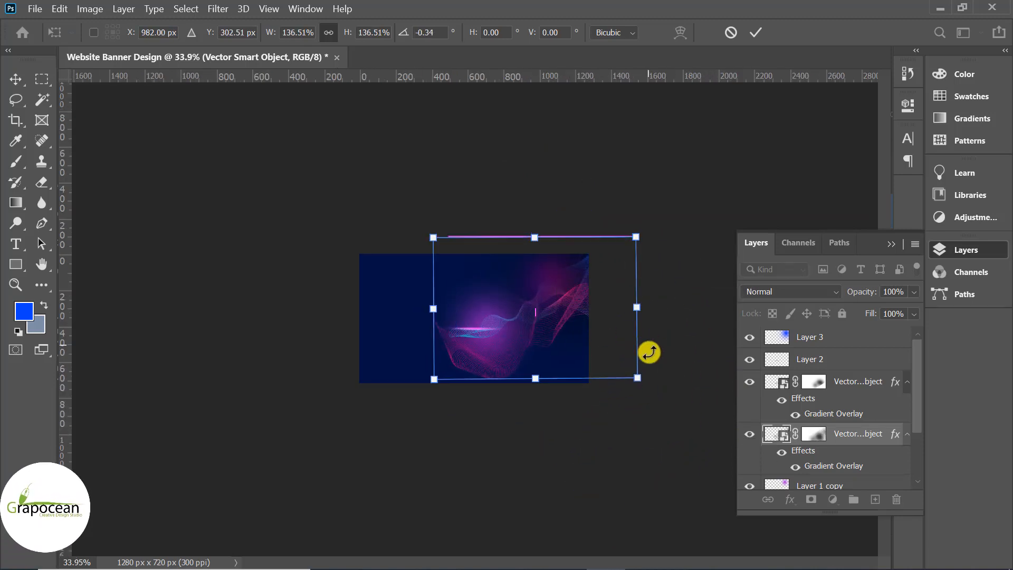
pyautogui.moveTo(650, 398); pyautogui.dragTo(645, 404)
pyautogui.moveTo(561, 360); pyautogui.dragTo(571, 350)
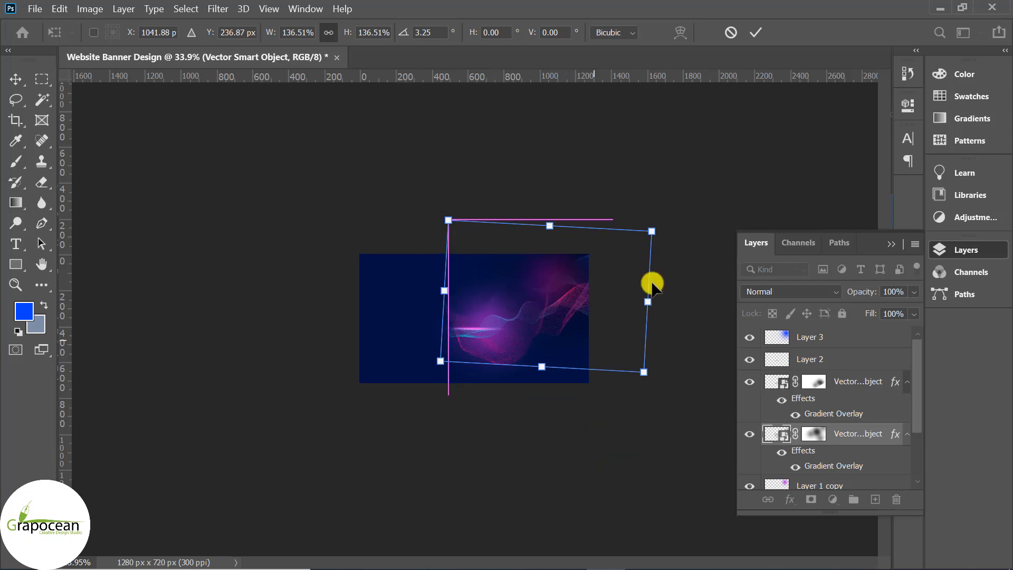
pyautogui.click(592, 384)
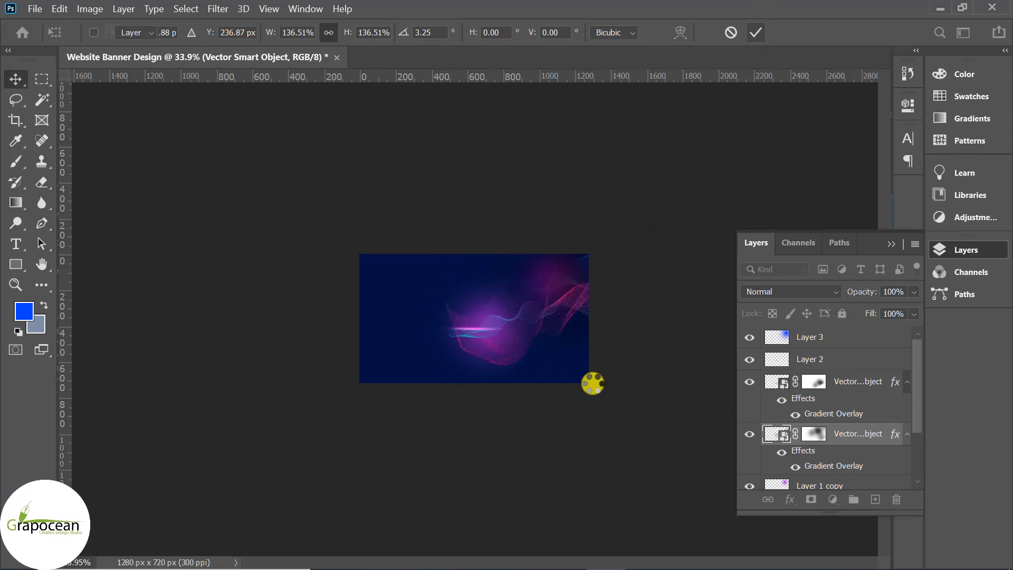
pyautogui.scroll(4, 557, 379)
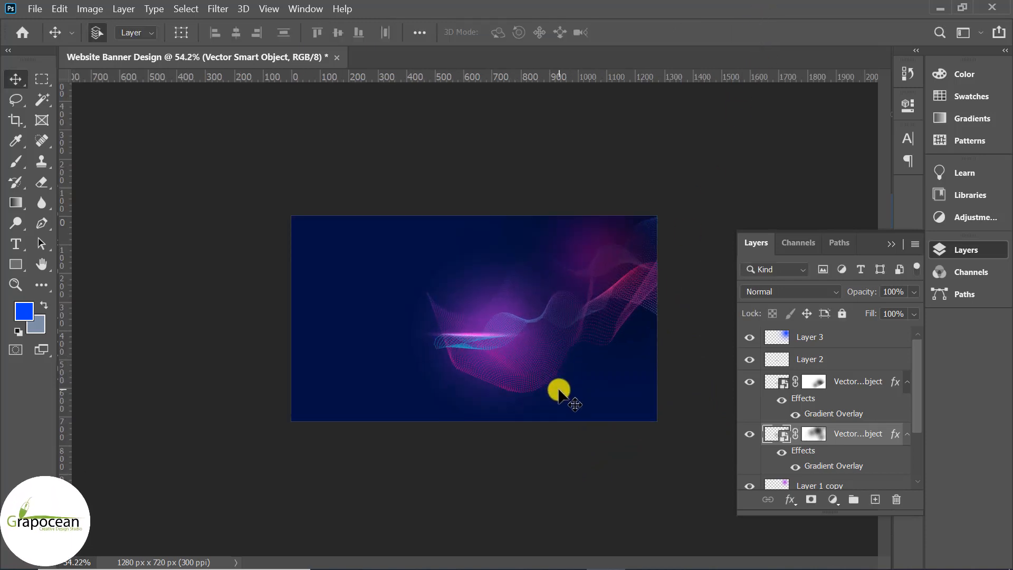
pyautogui.scroll(-4, 561, 391)
pyautogui.scroll(5, 563, 393)
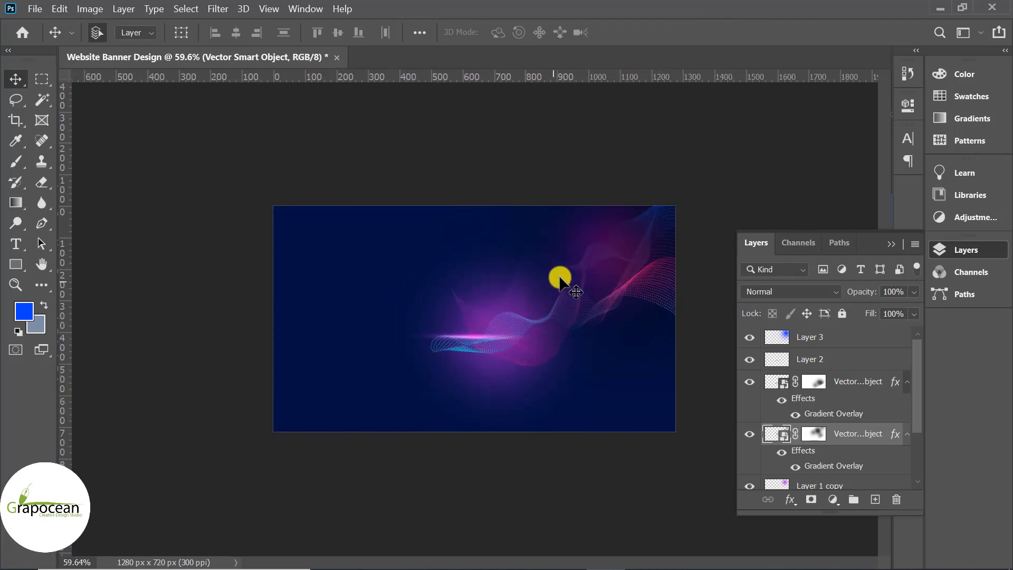
pyautogui.moveTo(559, 274); pyautogui.dragTo(606, 268)
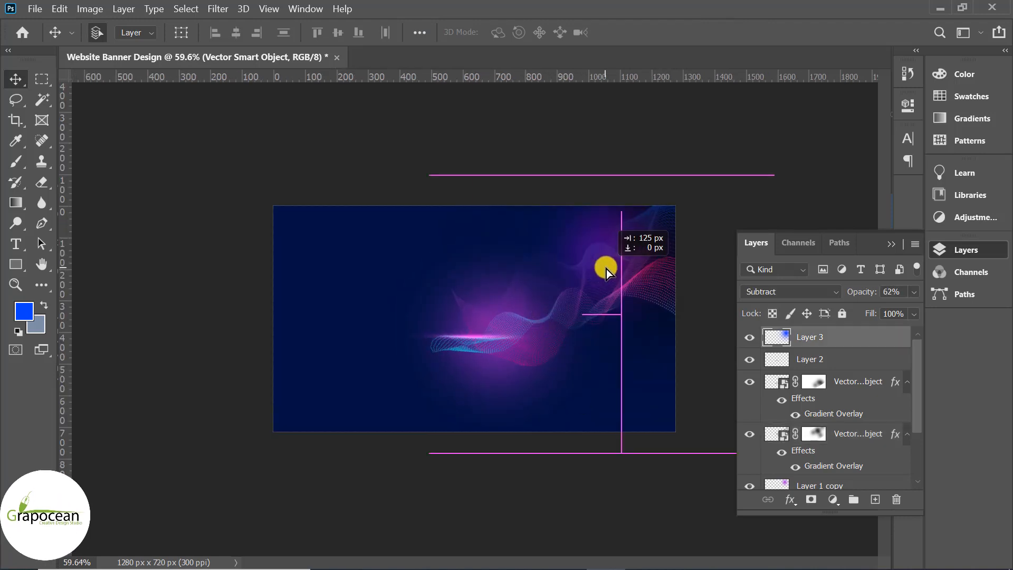
pyautogui.click(863, 441)
pyautogui.hotkey('ctrl', 't')
pyautogui.moveTo(572, 355)
pyautogui.mouseDown()
pyautogui.moveTo(596, 345)
pyautogui.moveTo(584, 355)
pyautogui.moveTo(575, 346)
pyautogui.mouseUp()
pyautogui.scroll(-5, 525, 403)
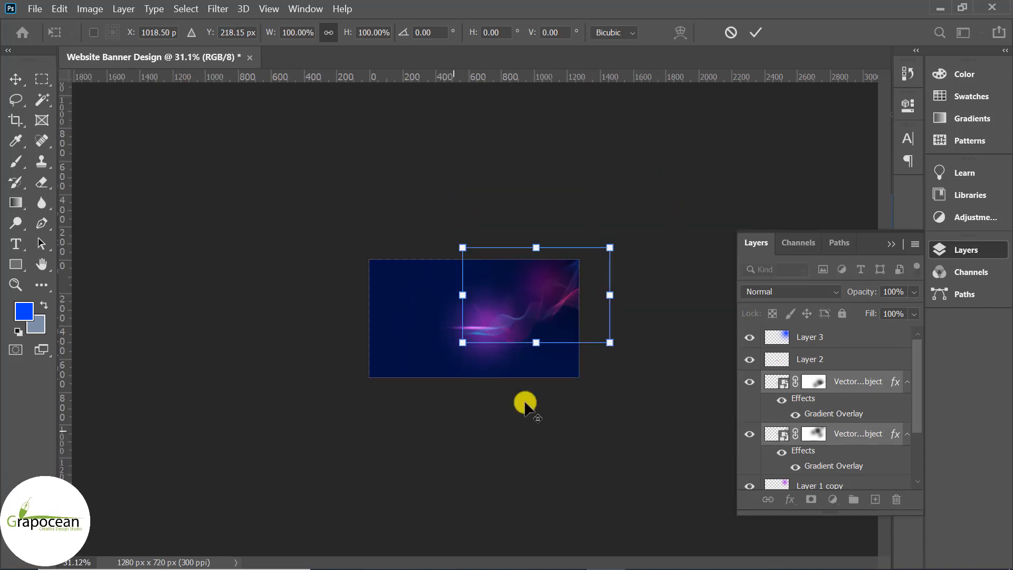
pyautogui.click(731, 32)
pyautogui.click(628, 385)
pyautogui.hotkey('ctrl', 'z')
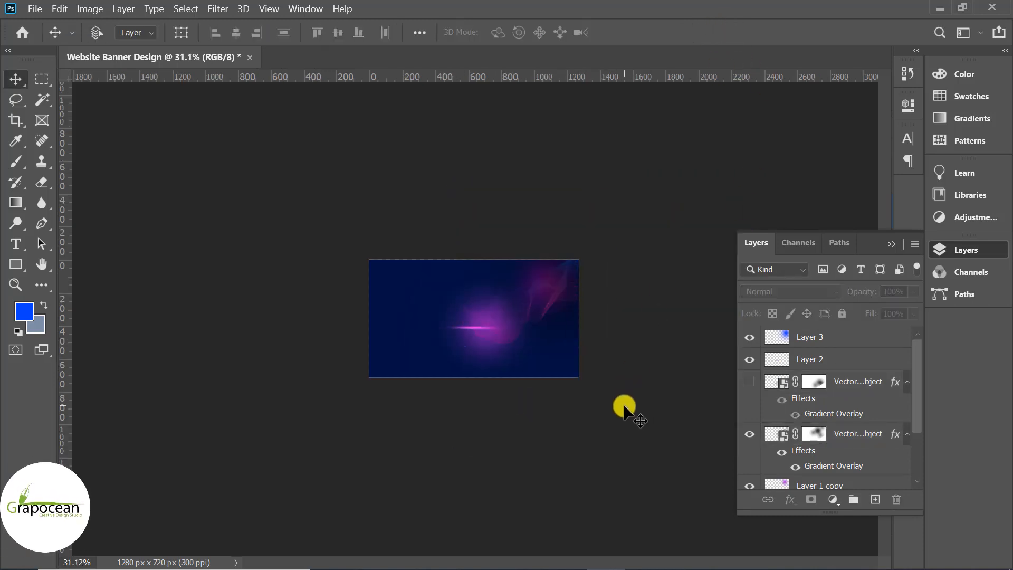
pyautogui.hotkey('ctrl', 'shift', 'z')
pyautogui.scroll(6, 597, 453)
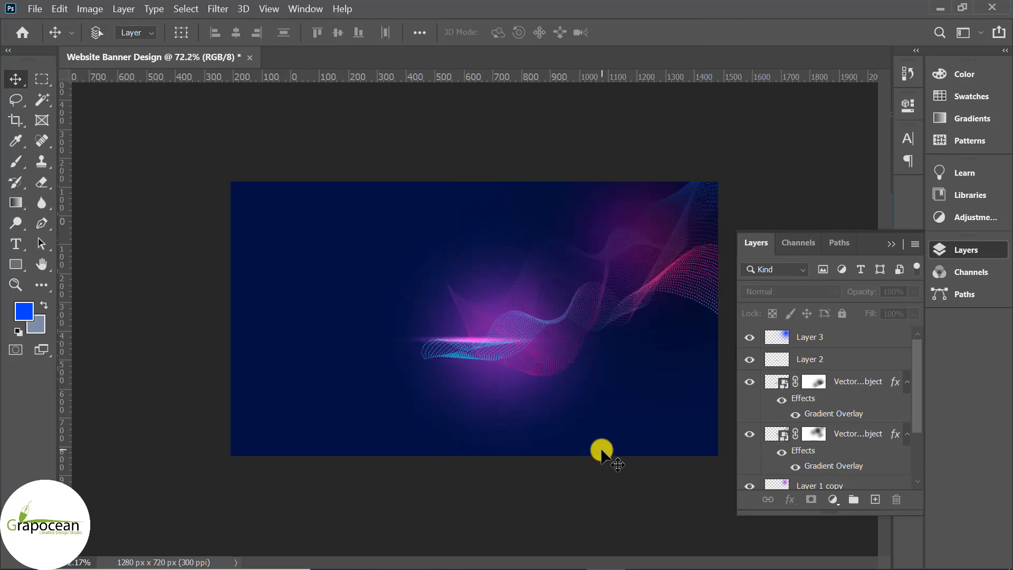
# Step: Toggle the visibility of the lower wave, Layer 1 copy and Layer 1 to check what each contributes to the banner
pyautogui.click(838, 437)
pyautogui.click(752, 438)
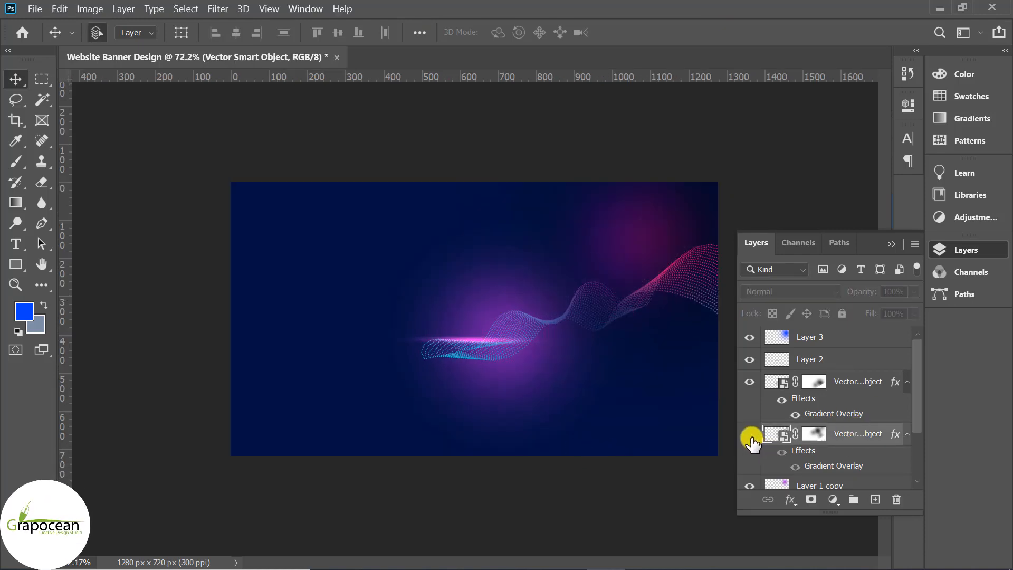
pyautogui.click(752, 438)
pyautogui.scroll(-1, 769, 466)
pyautogui.click(752, 465)
pyautogui.click(750, 465)
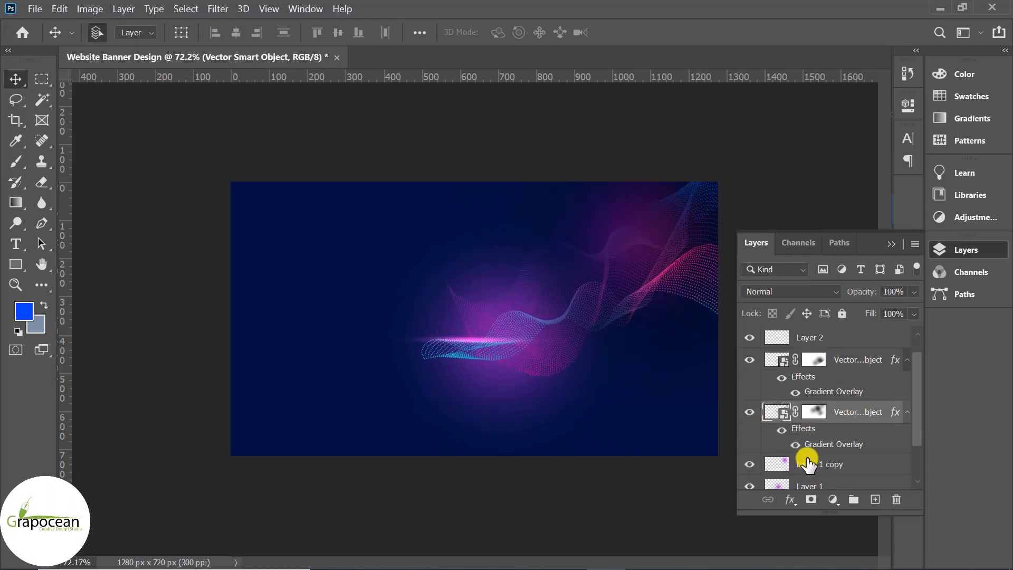
pyautogui.scroll(-2, 799, 470)
pyautogui.click(755, 443)
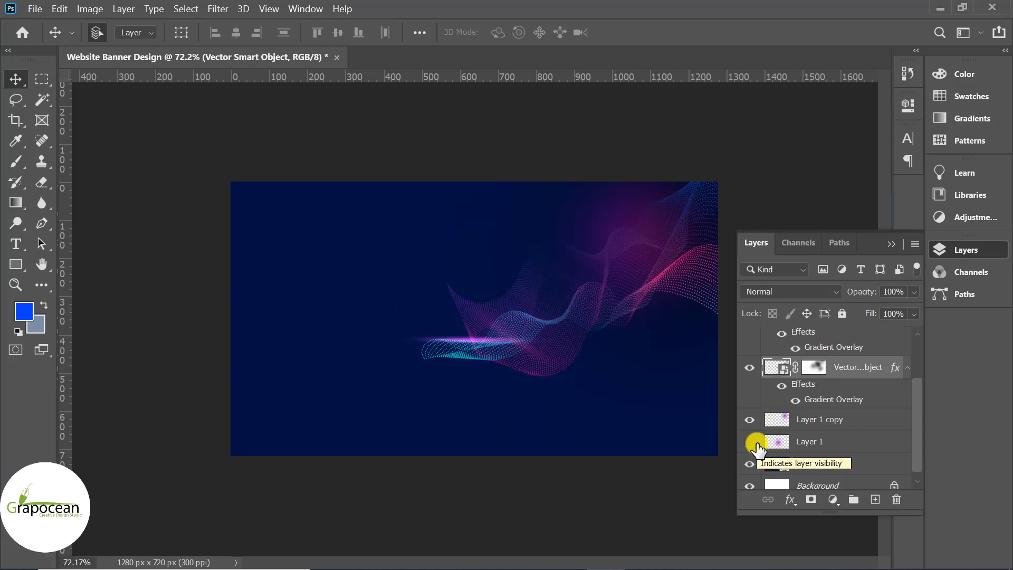
pyautogui.click(757, 443)
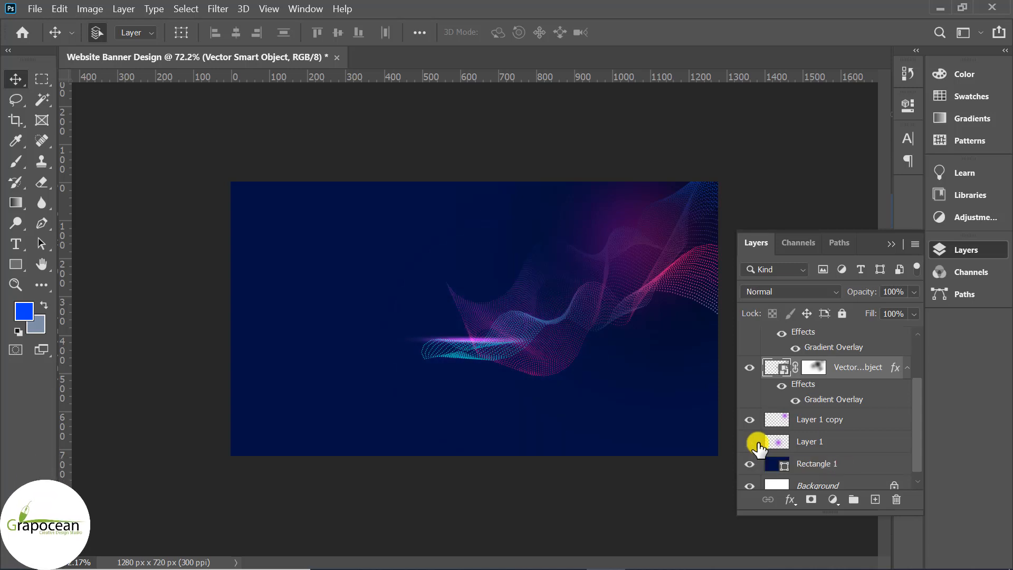
# Step: Hide and show the glow on Layer 1 copy and review the blend modes available for it
pyautogui.click(750, 419)
pyautogui.click(828, 419)
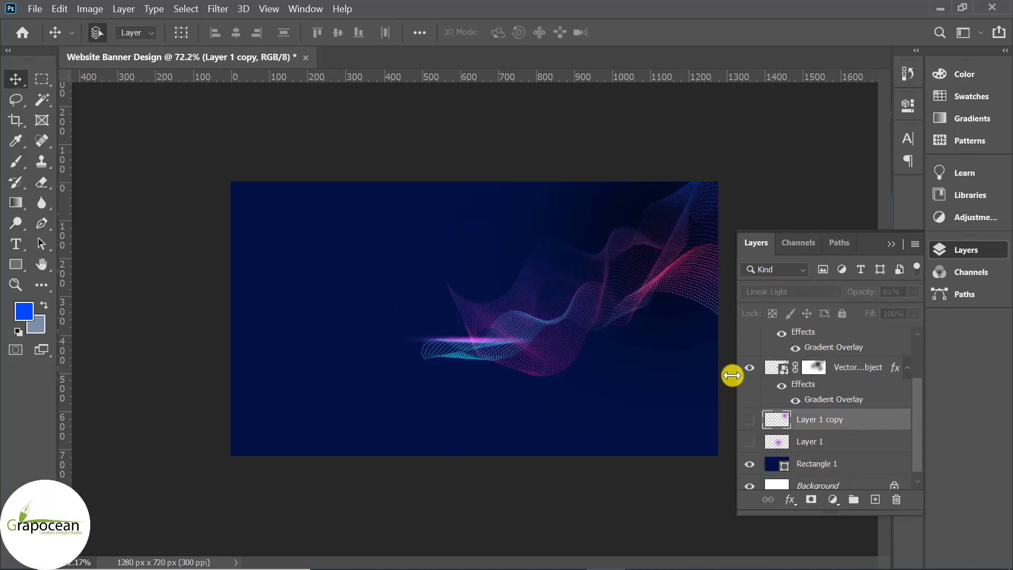
pyautogui.click(800, 293)
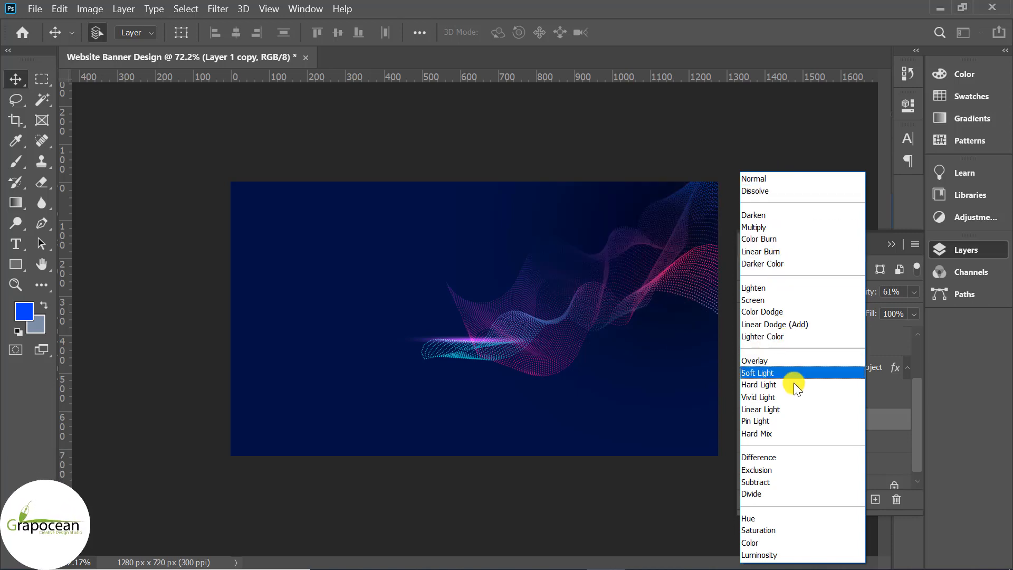
pyautogui.click(616, 504)
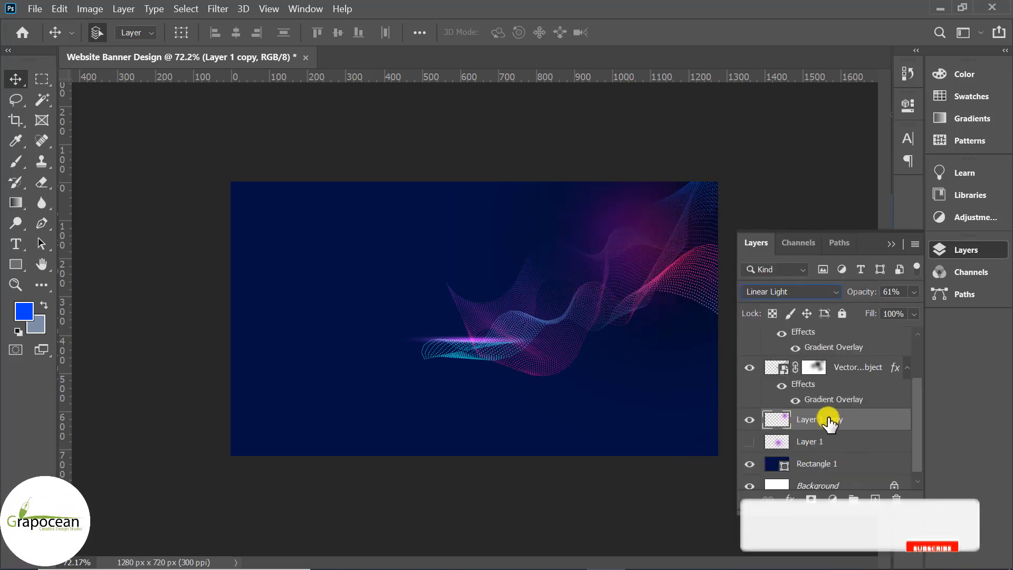
# Step: Delete the glow layers Layer 1 copy and Layer 1, along with Layer 3 and the flare on Layer 2
pyautogui.moveTo(833, 419); pyautogui.dragTo(883, 475)
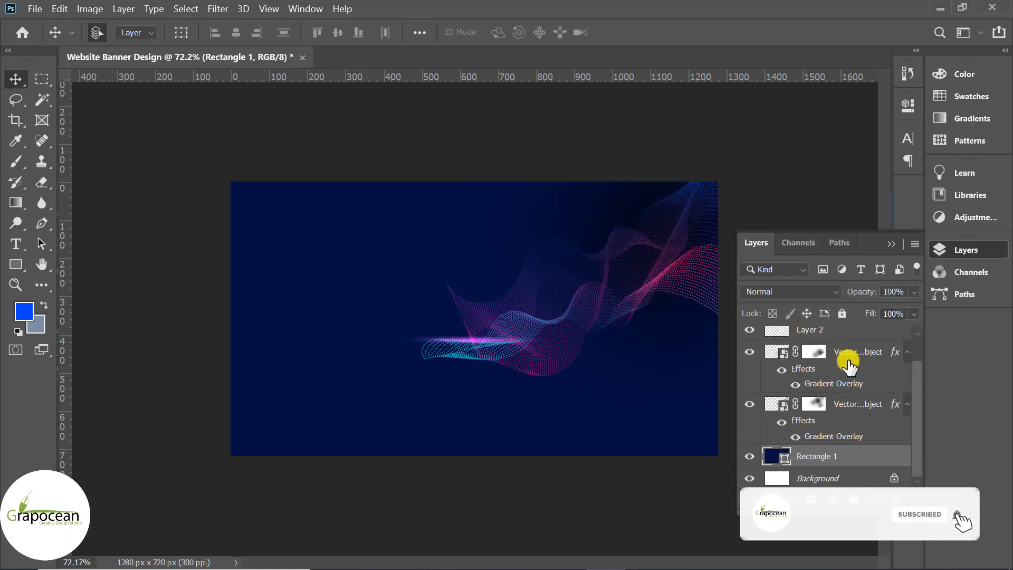
pyautogui.scroll(2, 848, 362)
pyautogui.click(842, 343)
pyautogui.press('Delete')
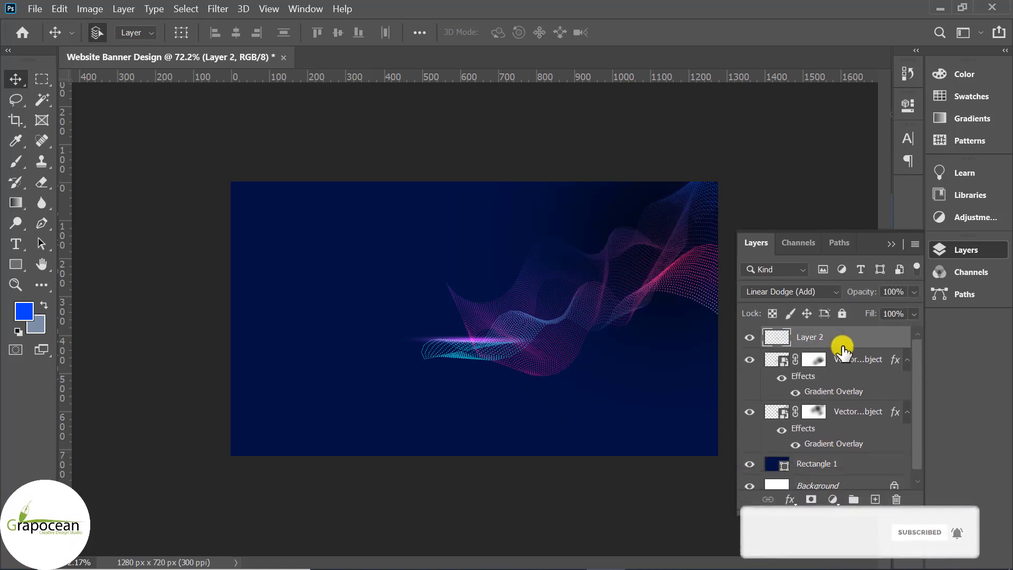
pyautogui.press('Delete')
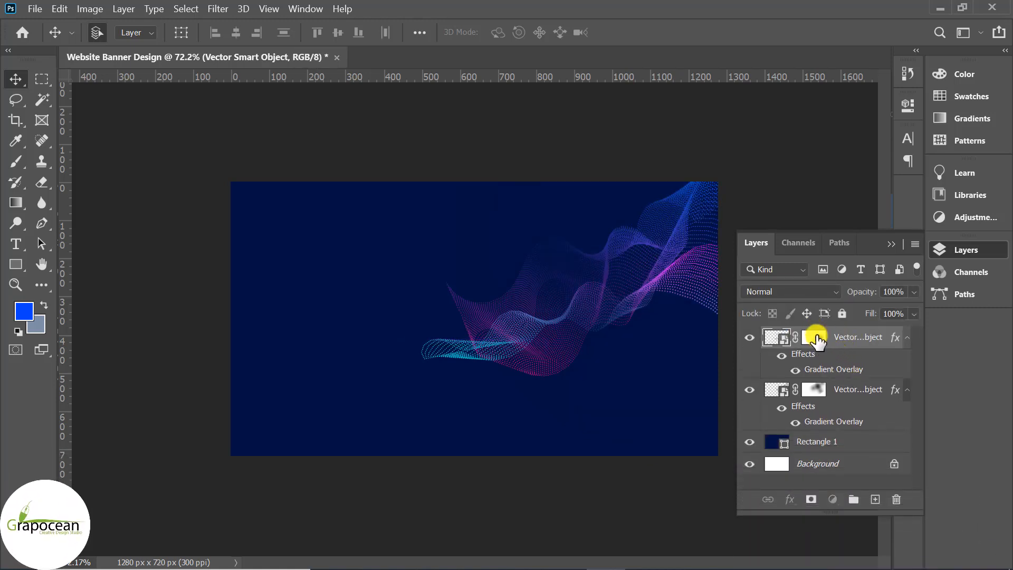
# Step: Delete the layer masks from both dotted wave layers
pyautogui.rightClick(816, 341)
pyautogui.click(865, 369)
pyautogui.rightClick(814, 390)
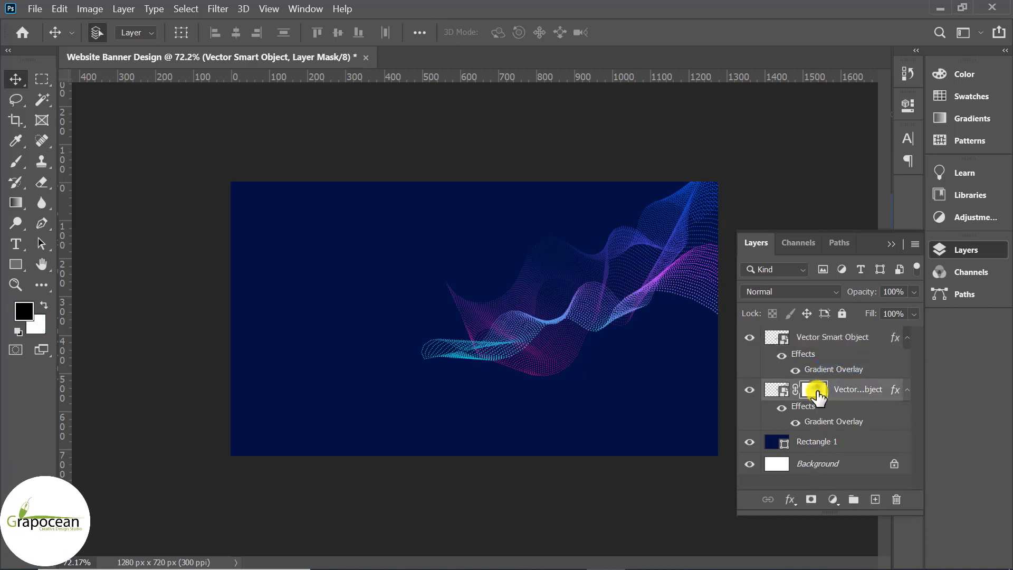
pyautogui.click(866, 424)
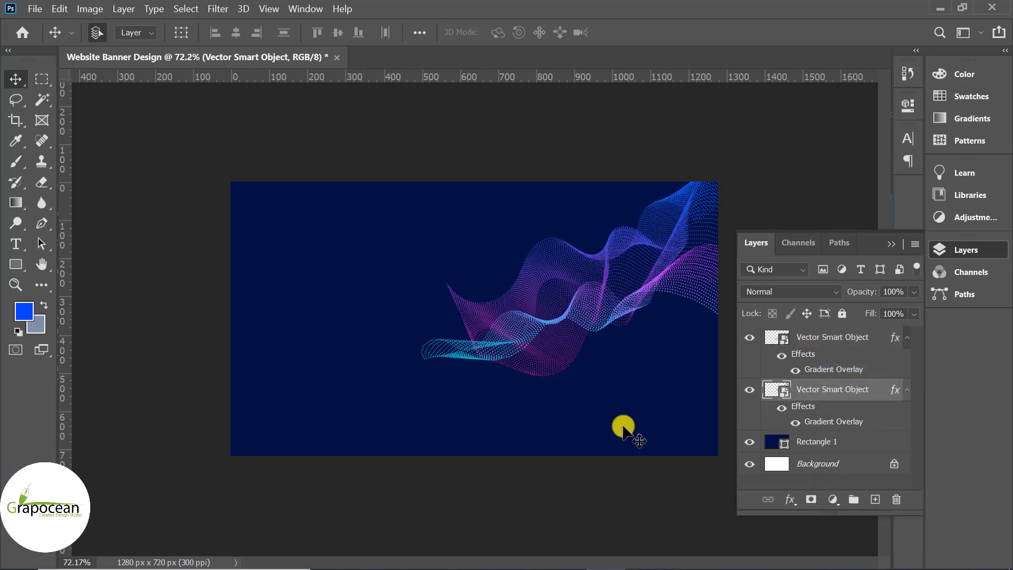
# Step: Add a new layer mask to the lower wave layer and fade the wave's lower-right edge with a soft 500 px black brush
pyautogui.click(825, 345)
pyautogui.click(750, 337)
pyautogui.click(751, 338)
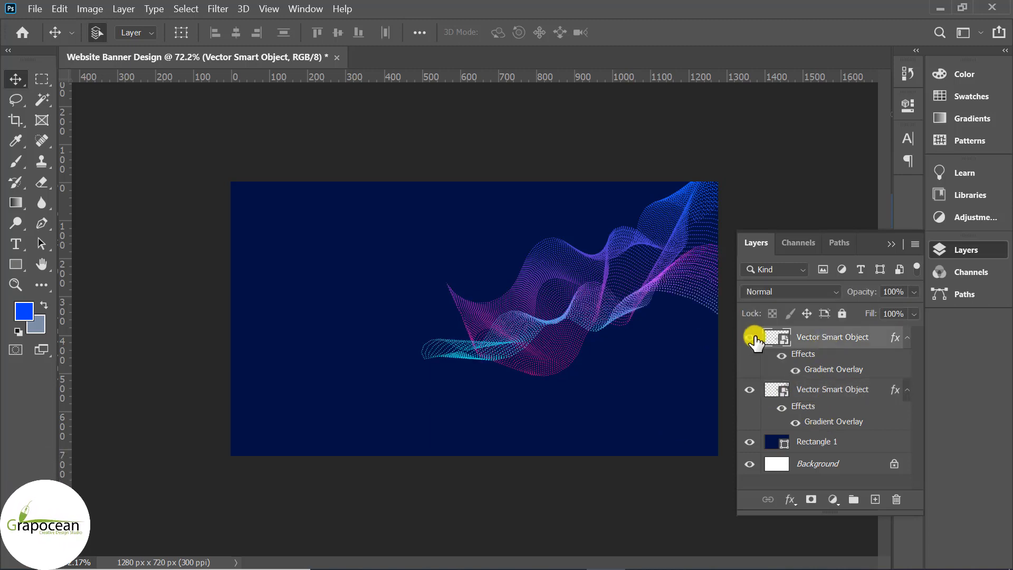
pyautogui.click(821, 388)
pyautogui.click(833, 499)
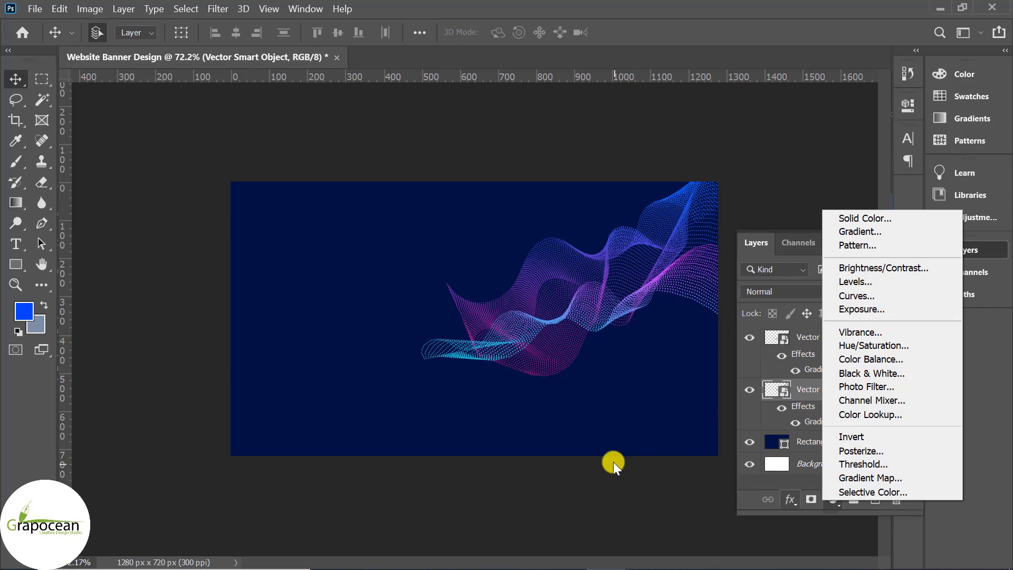
pyautogui.click(811, 500)
pyautogui.moveTo(15, 161); pyautogui.dragTo(72, 168)
pyautogui.click(72, 165)
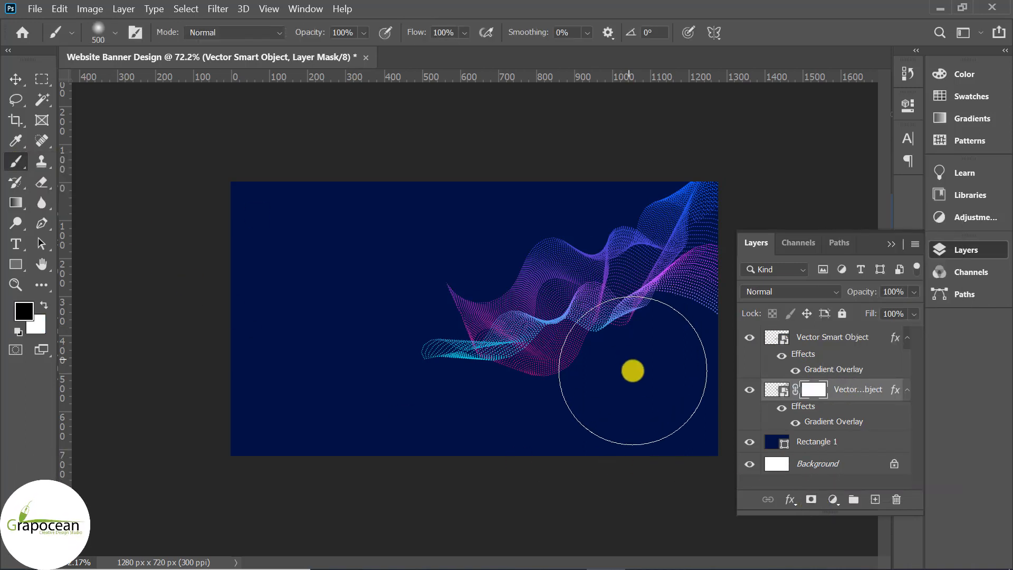
# Step: Add a layer mask to the upper wave layer and brush black onto it above the middle of the waves
pyautogui.click(821, 342)
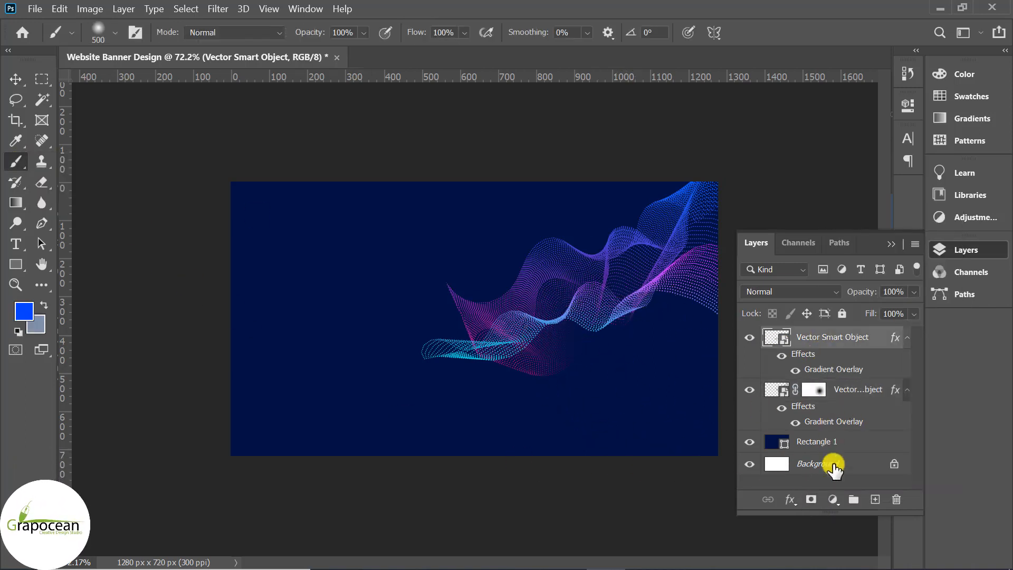
pyautogui.click(833, 499)
pyautogui.click(789, 340)
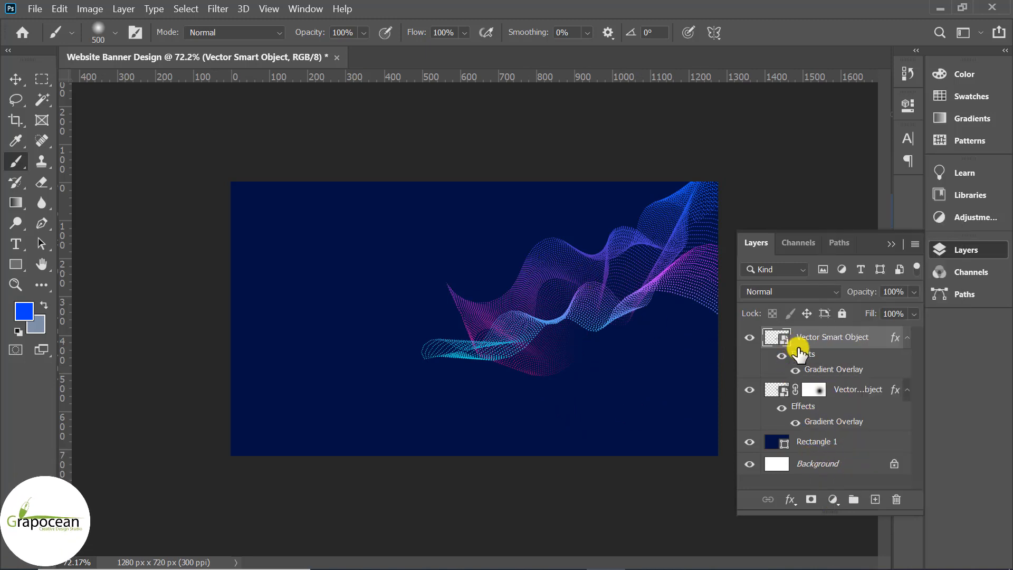
pyautogui.click(536, 227)
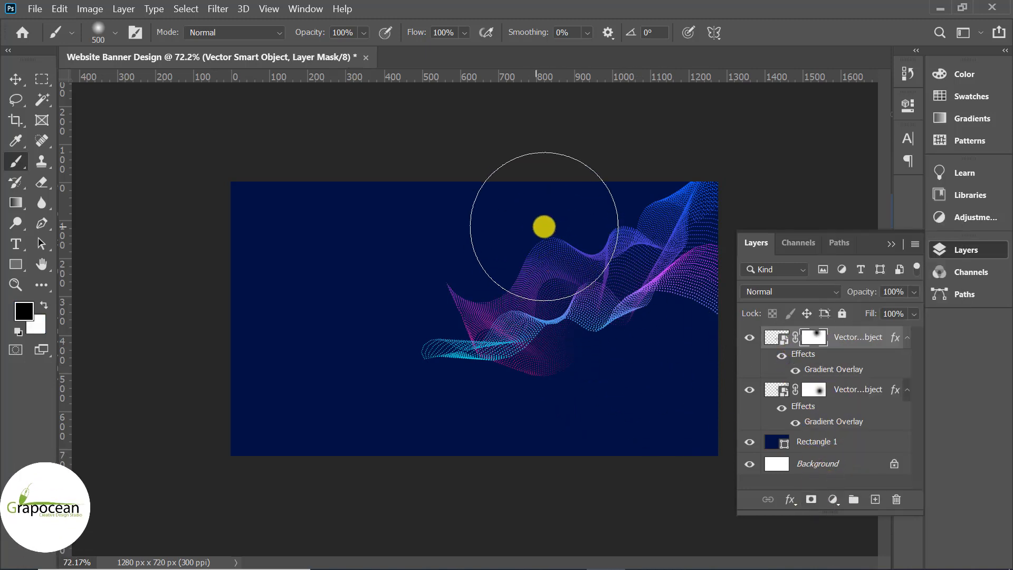
# Step: Fade the lower wave layer's upper crest, left tip and upper-right section on its mask, restoring its magenta bottom curve with white
pyautogui.click(821, 390)
pyautogui.moveTo(540, 230)
pyautogui.mouseDown()
pyautogui.moveTo(507, 190)
pyautogui.moveTo(514, 217)
pyautogui.mouseUp()
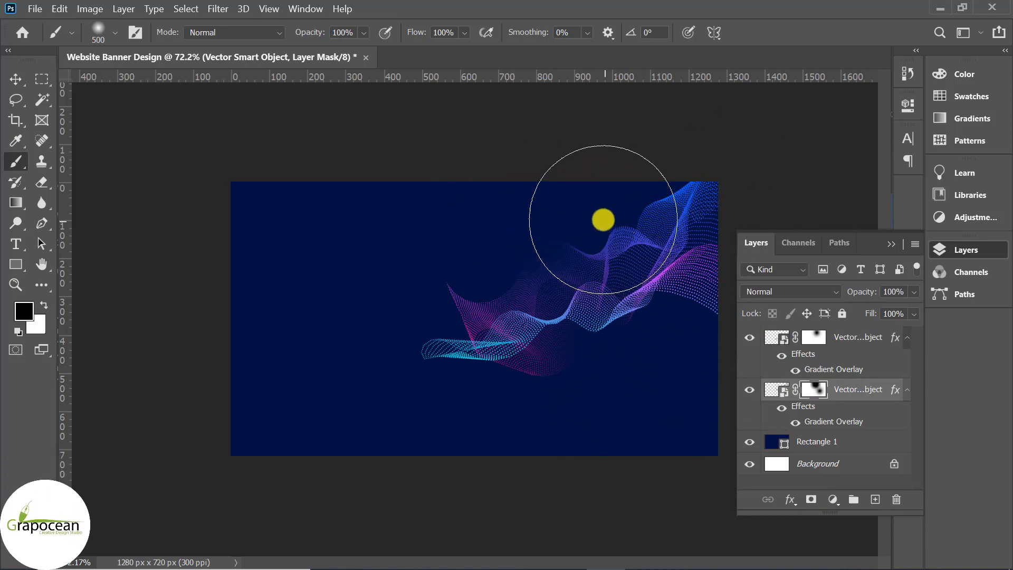
pyautogui.click(430, 289)
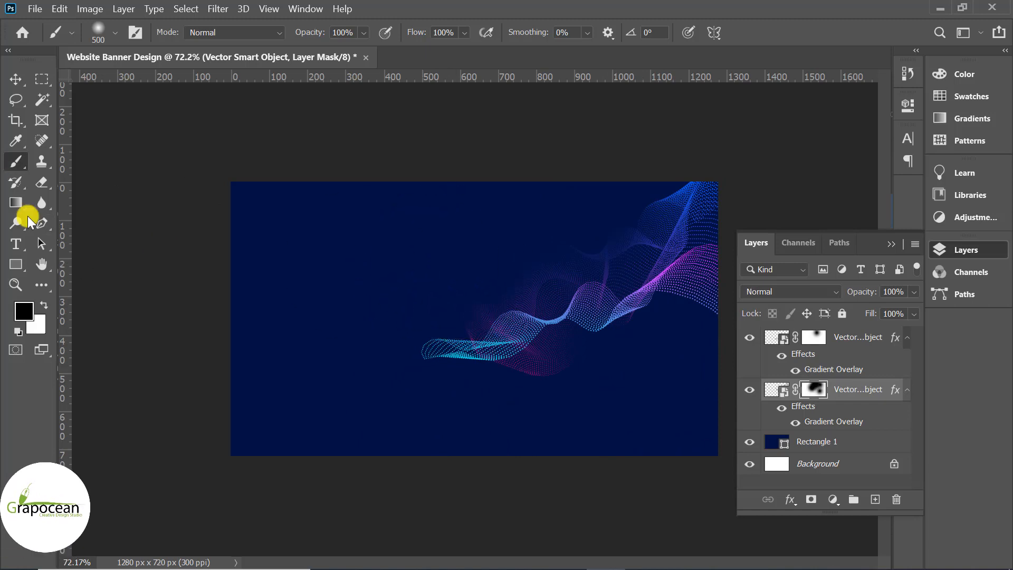
pyautogui.click(44, 305)
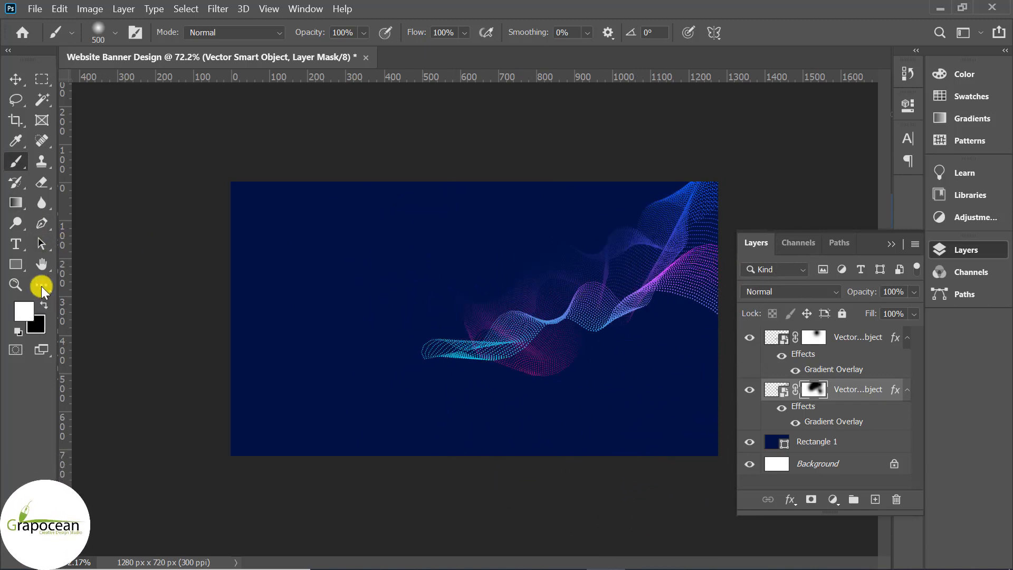
pyautogui.click(703, 267)
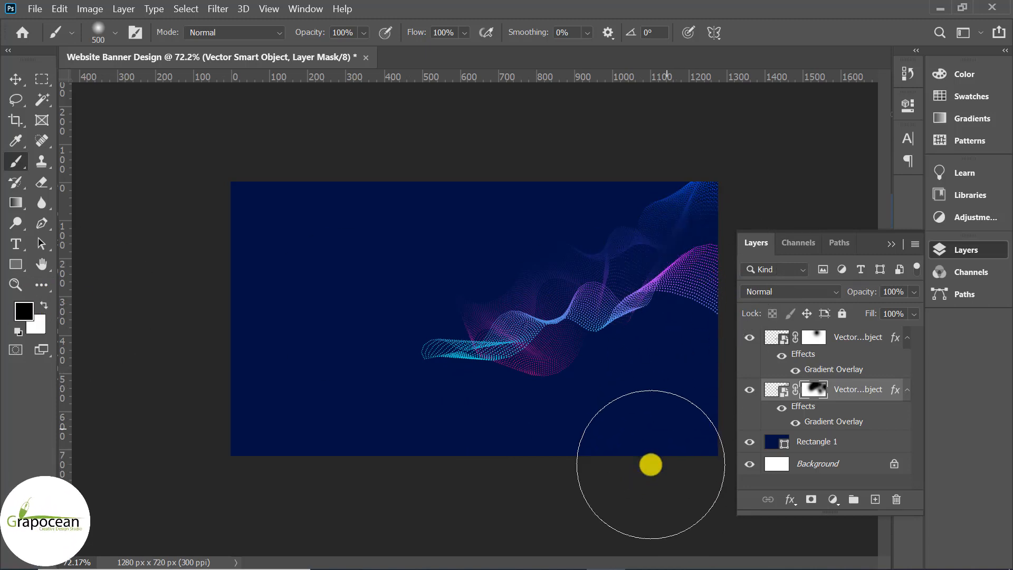
# Step: Fade the underside of the upper wave layer's right half by brushing black on its mask
pyautogui.click(821, 355)
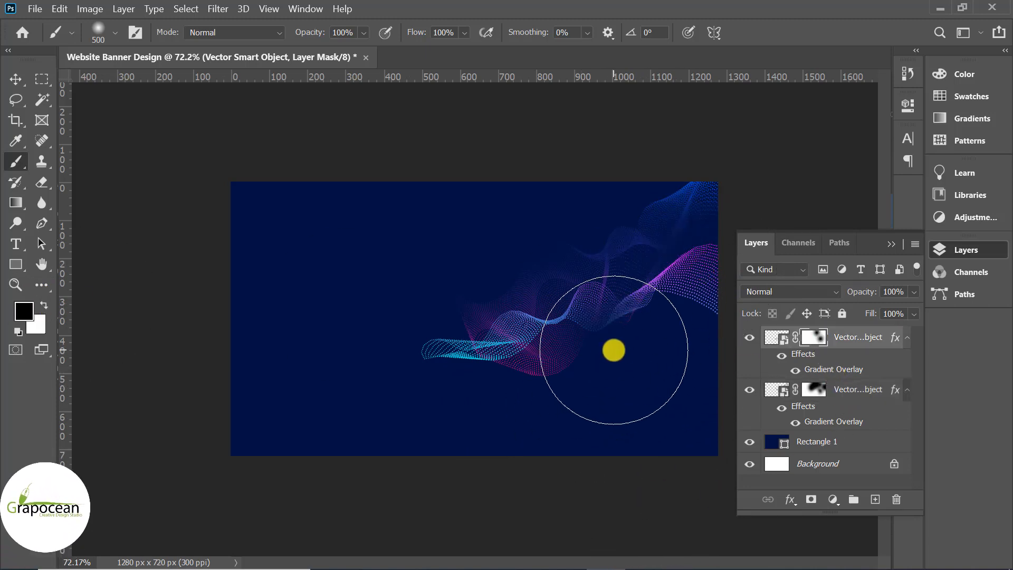
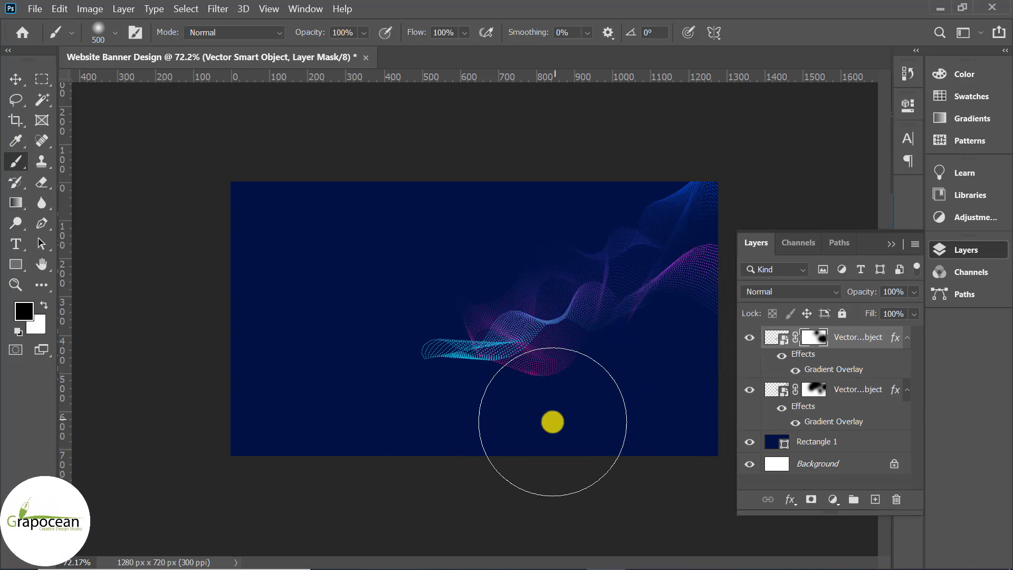
pyautogui.click(16, 79)
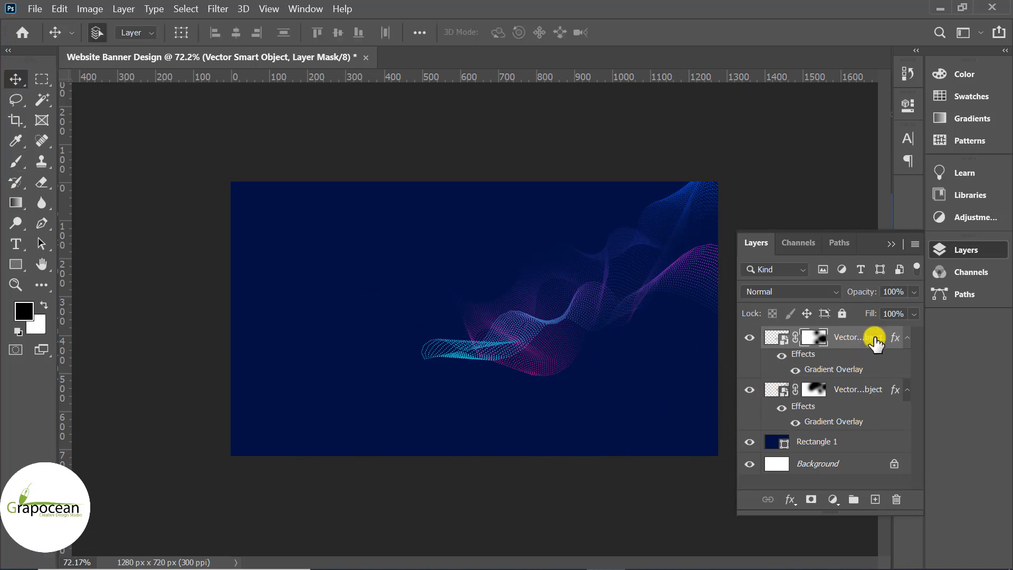
# Step: Add a white Outer Glow effect to the upper wave layer and increase the glow's opacity
pyautogui.rightClick(870, 338)
pyautogui.click(705, 23)
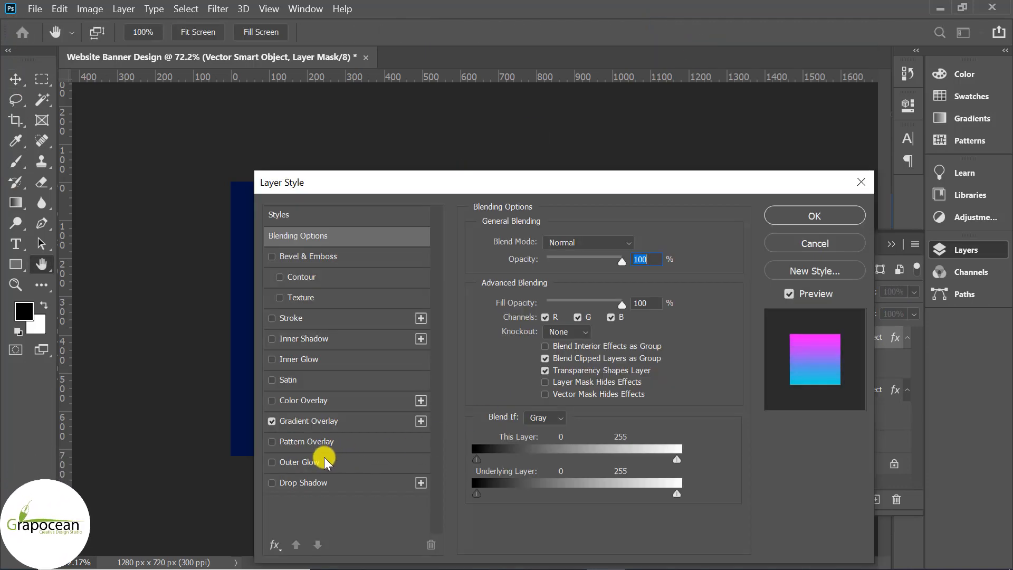
pyautogui.click(325, 461)
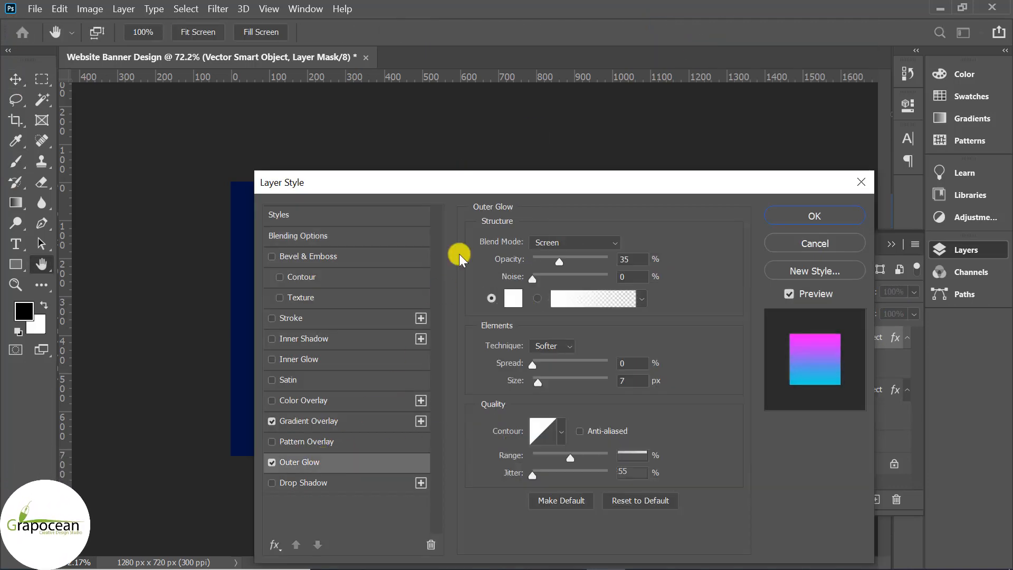
pyautogui.moveTo(477, 185); pyautogui.dragTo(871, 184)
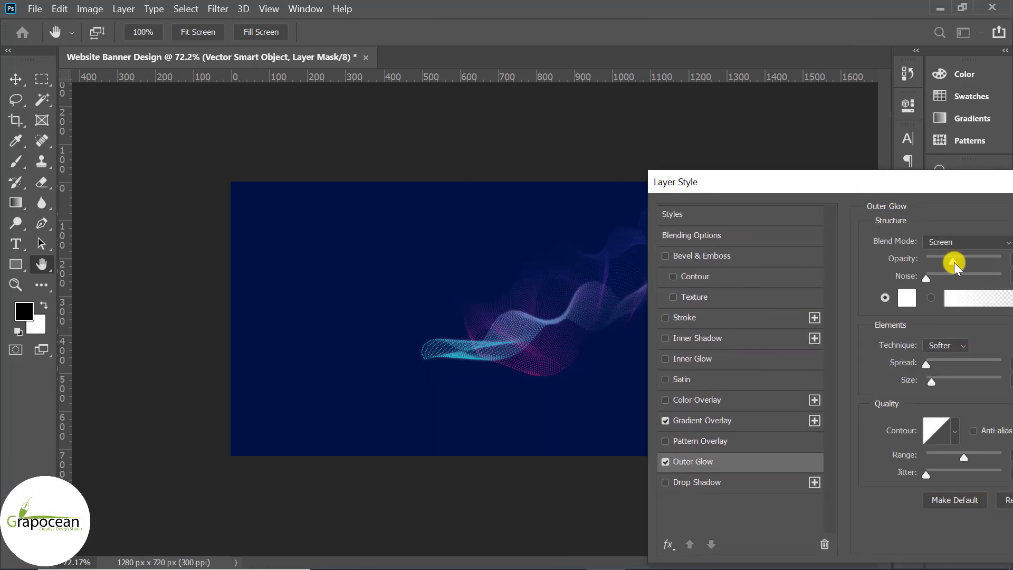
pyautogui.moveTo(954, 262); pyautogui.dragTo(980, 261)
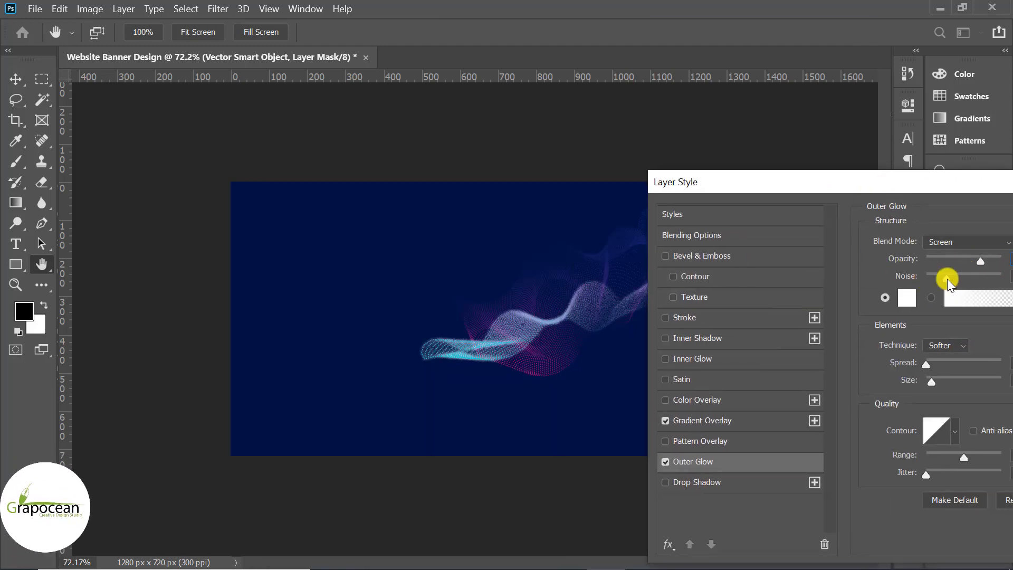
# Step: Compare blend modes for the upper wave's Outer Glow and set it to Vivid Light
pyautogui.click(950, 243)
pyautogui.click(936, 268)
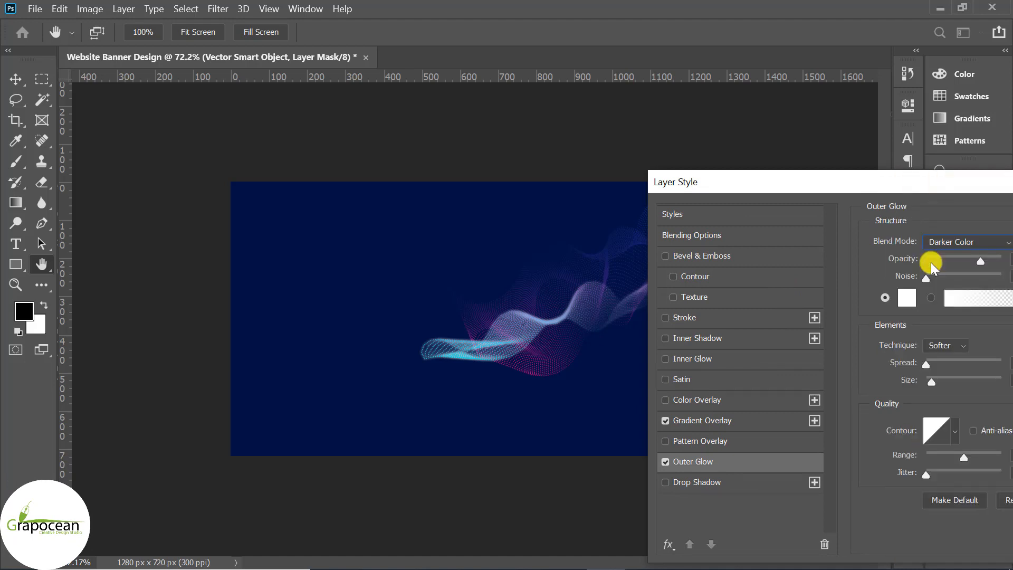
pyautogui.press('Down')
pyautogui.press('Down')
pyautogui.press('Down')
pyautogui.press('Down')
pyautogui.press('Down')
pyautogui.press('Down')
pyautogui.press('Down')
pyautogui.press('Down')
pyautogui.press('Down')
pyautogui.press('Up')
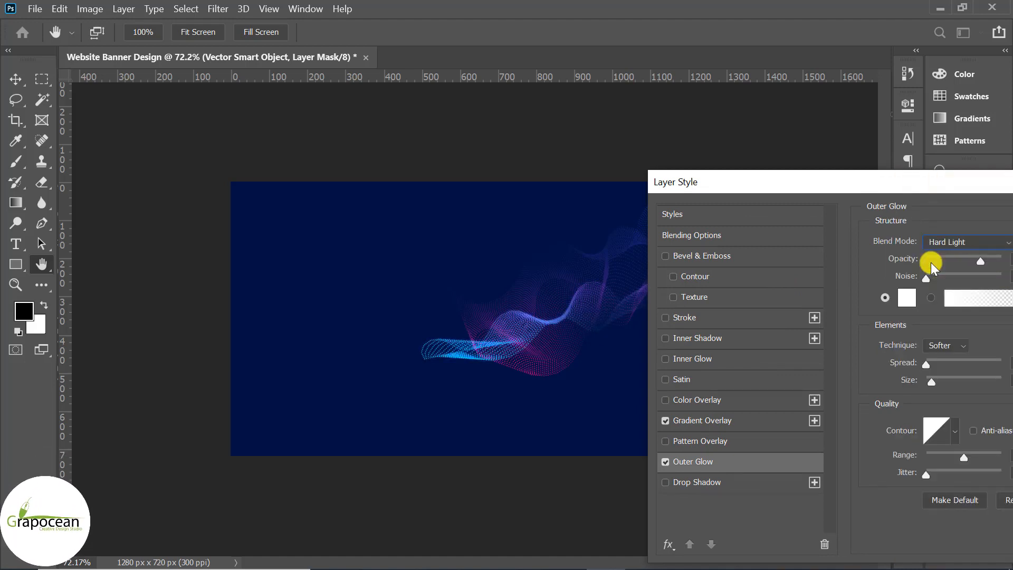
pyautogui.press('Down')
pyautogui.press('Down')
pyautogui.press('Up')
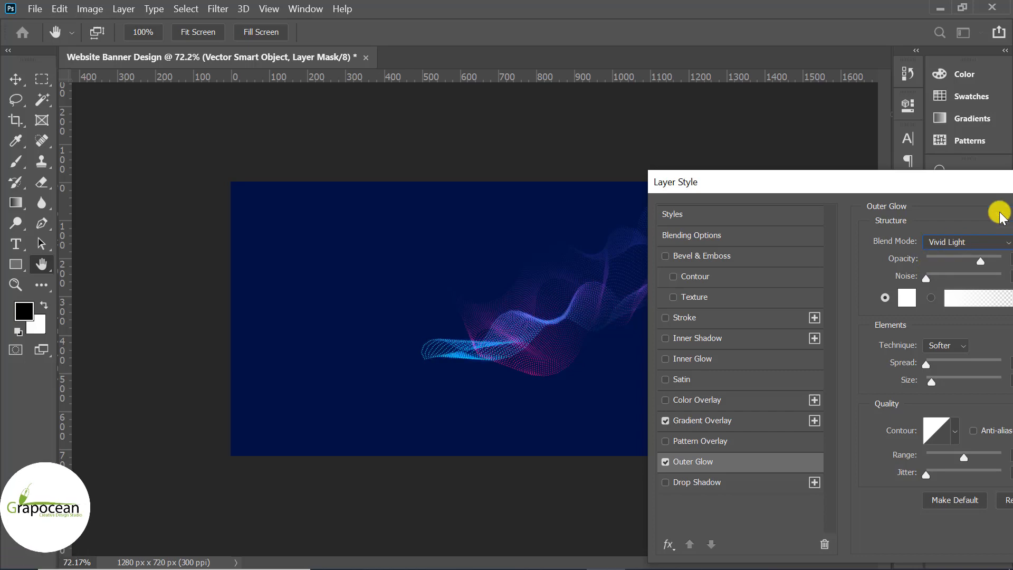
# Step: Set the Outer Glow to 100% opacity and 6 px size, and apply the effect to the upper wave
pyautogui.click(716, 517)
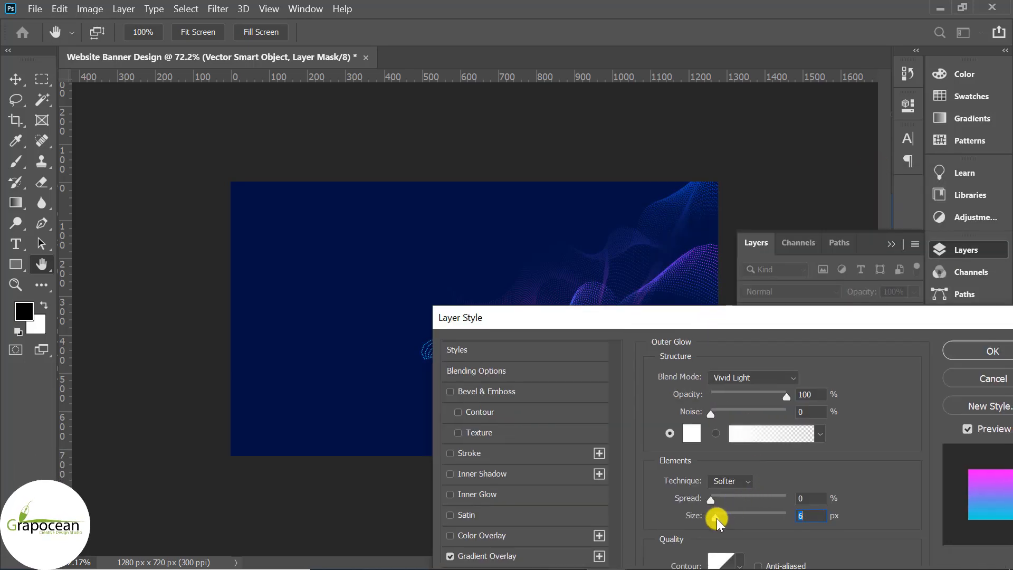
pyautogui.moveTo(675, 320); pyautogui.dragTo(111, 433)
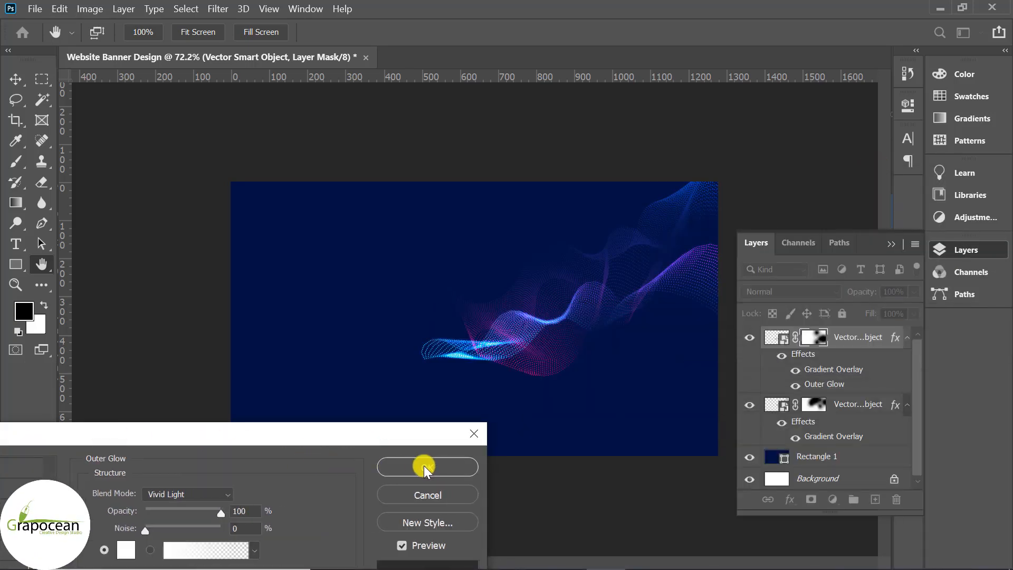
pyautogui.click(425, 466)
pyautogui.press('v')
pyautogui.scroll(-6, 588, 385)
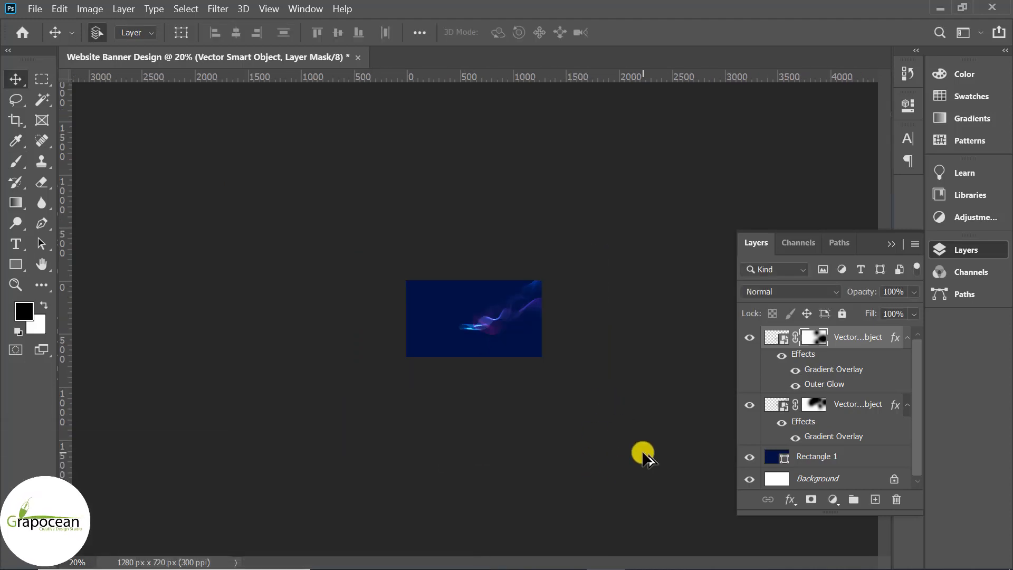
pyautogui.scroll(6, 524, 380)
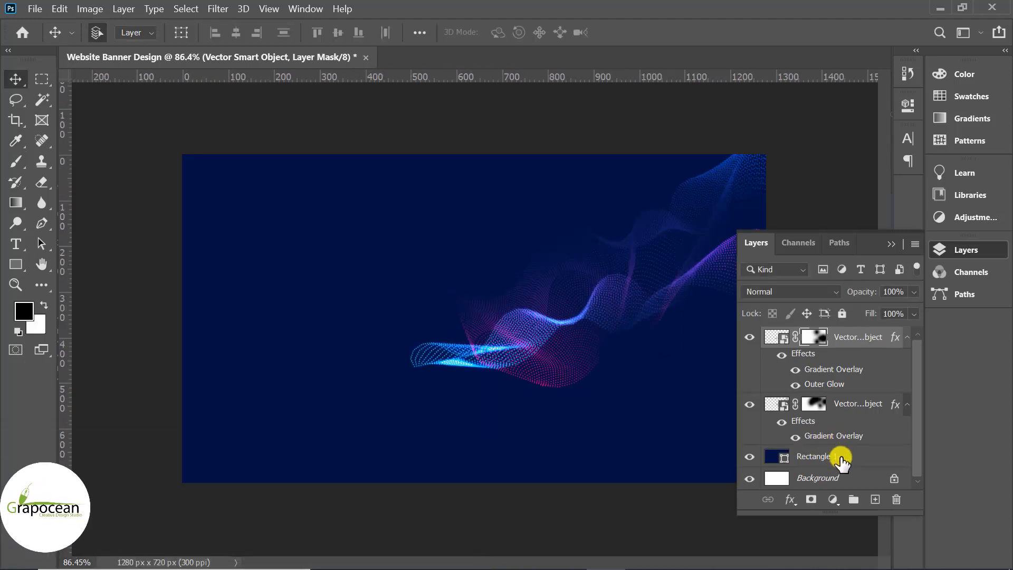
# Step: Select the Rectangle 1 layer and set the foreground color to the magenta sampled from the lower wave's dots
pyautogui.click(866, 456)
pyautogui.click(875, 499)
pyautogui.click(16, 161)
pyautogui.click(24, 311)
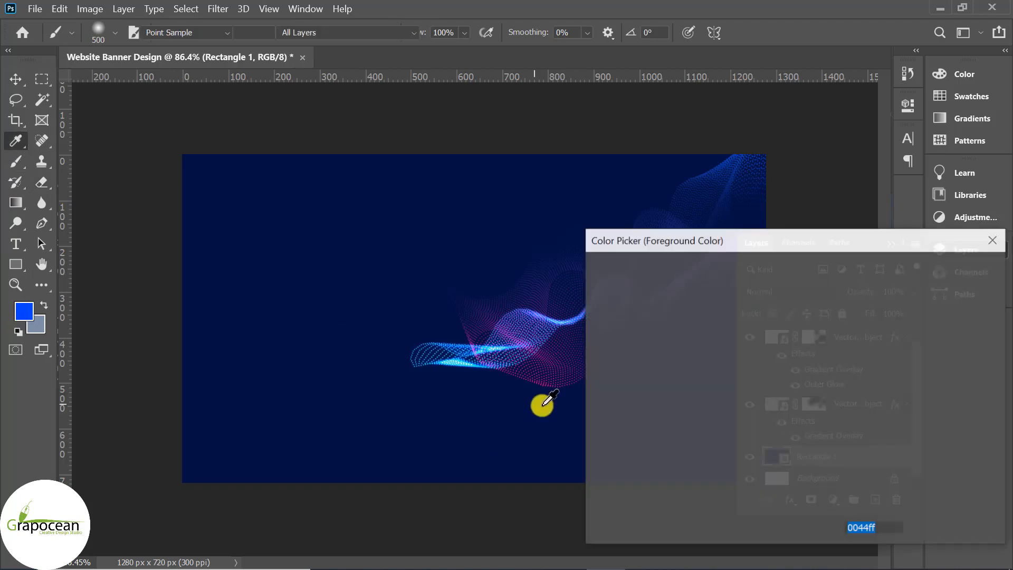
pyautogui.scroll(4, 536, 387)
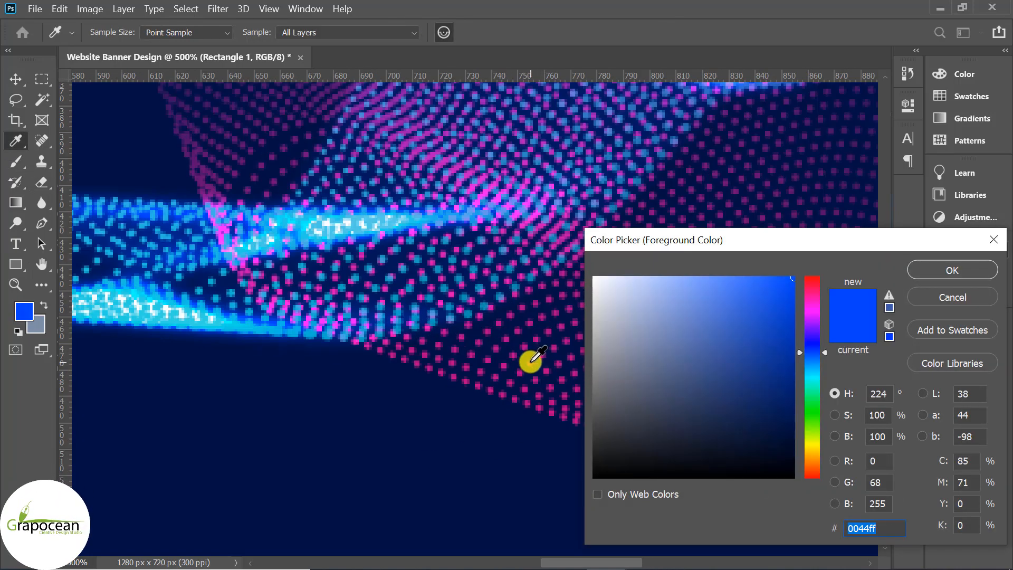
pyautogui.click(525, 363)
pyautogui.press('Return')
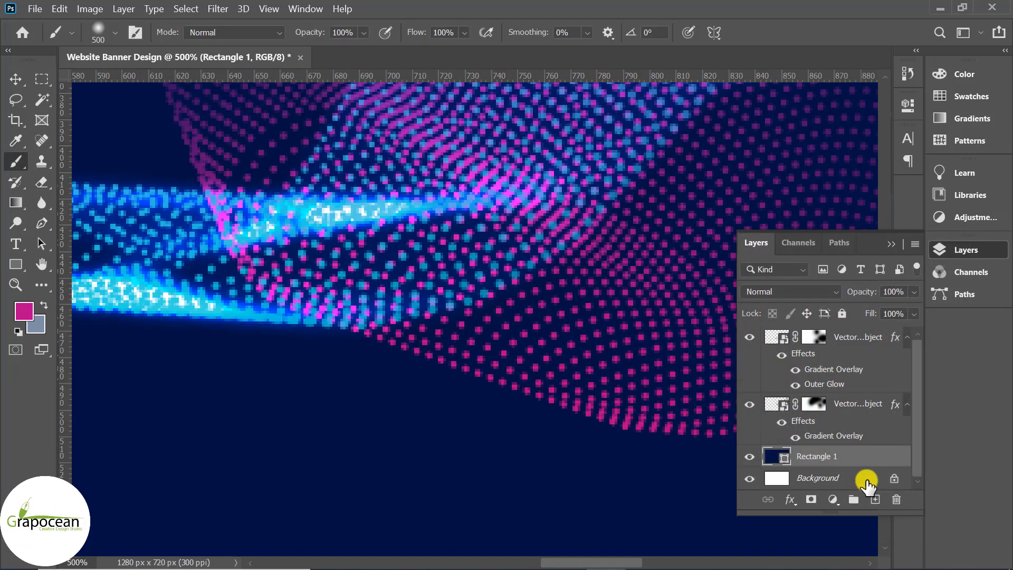
# Step: Create a new layer above Rectangle 1 and dab one magenta glow behind the waves' left part with the soft 500 px brush
pyautogui.hotkey('ctrl', 'shift', 'alt', 'n')
pyautogui.scroll(-5, 414, 290)
pyautogui.click(422, 301)
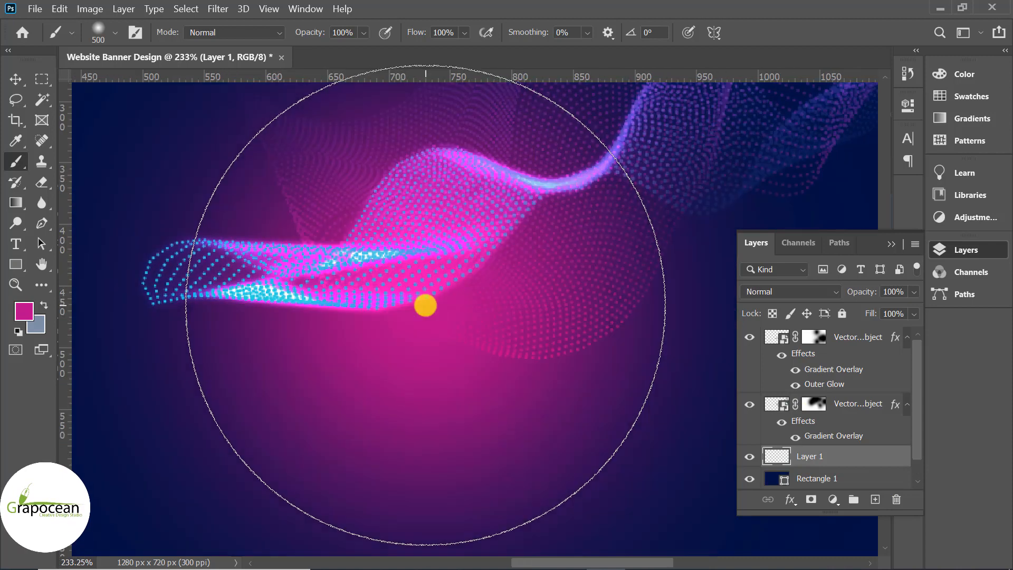
pyautogui.hotkey('ctrl', 'z')
pyautogui.click(421, 279)
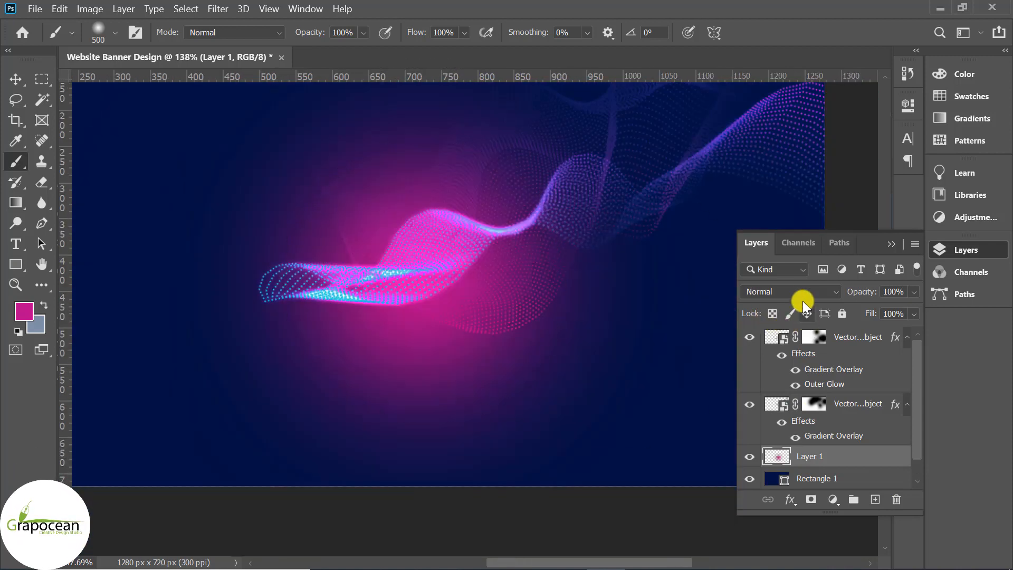
# Step: Set the magenta glow layer's blend mode to Hard Light and check the whole banner
pyautogui.click(800, 293)
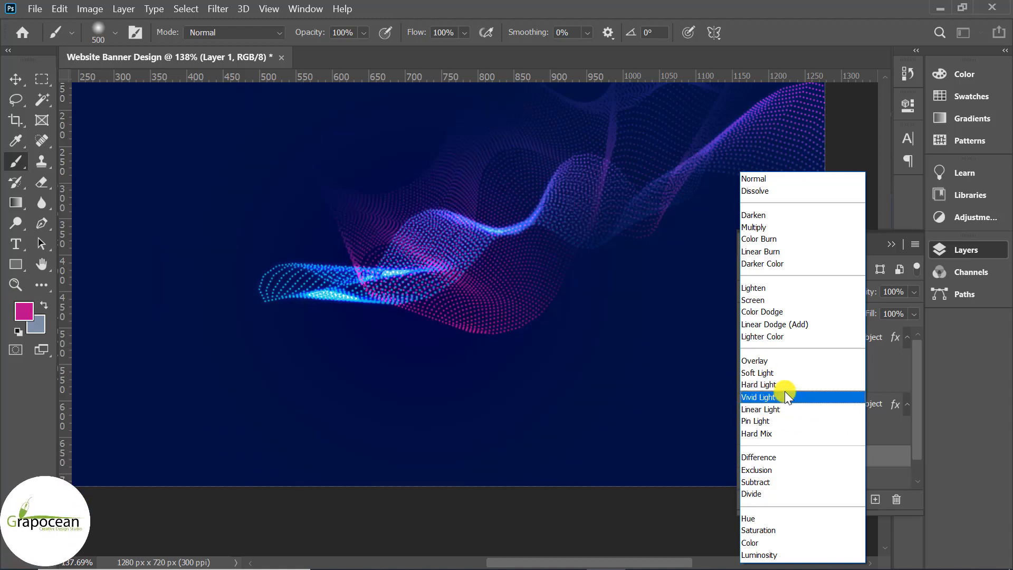
pyautogui.click(784, 382)
pyautogui.press('v')
pyautogui.scroll(-5, 441, 436)
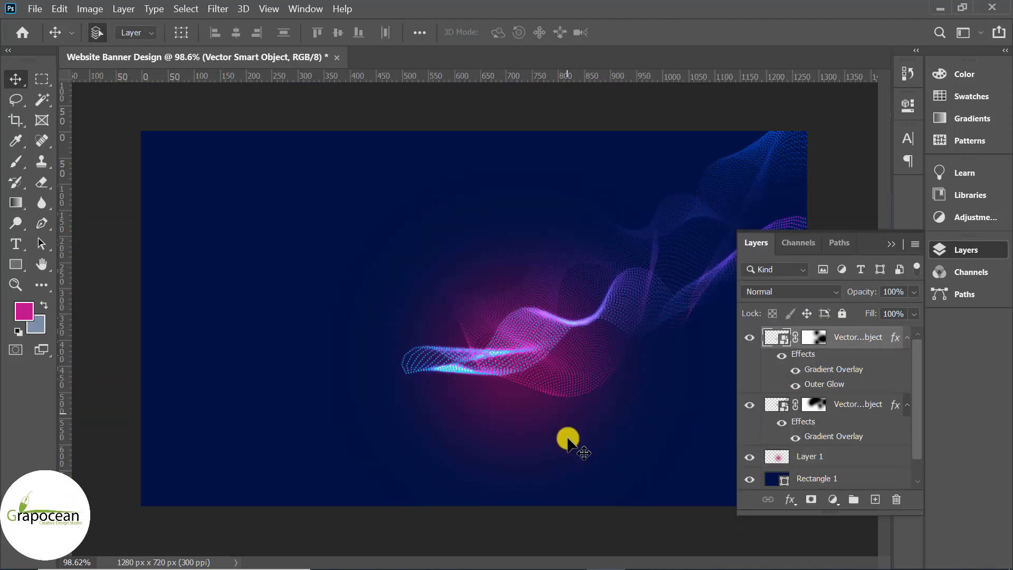
pyautogui.scroll(-6, 567, 439)
pyautogui.scroll(2, 590, 439)
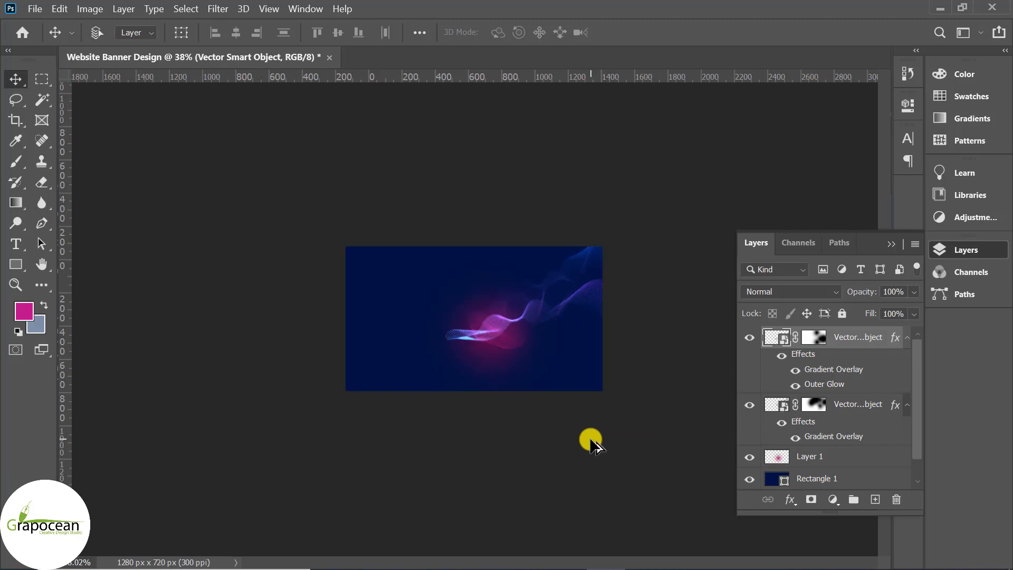
pyautogui.scroll(4, 593, 440)
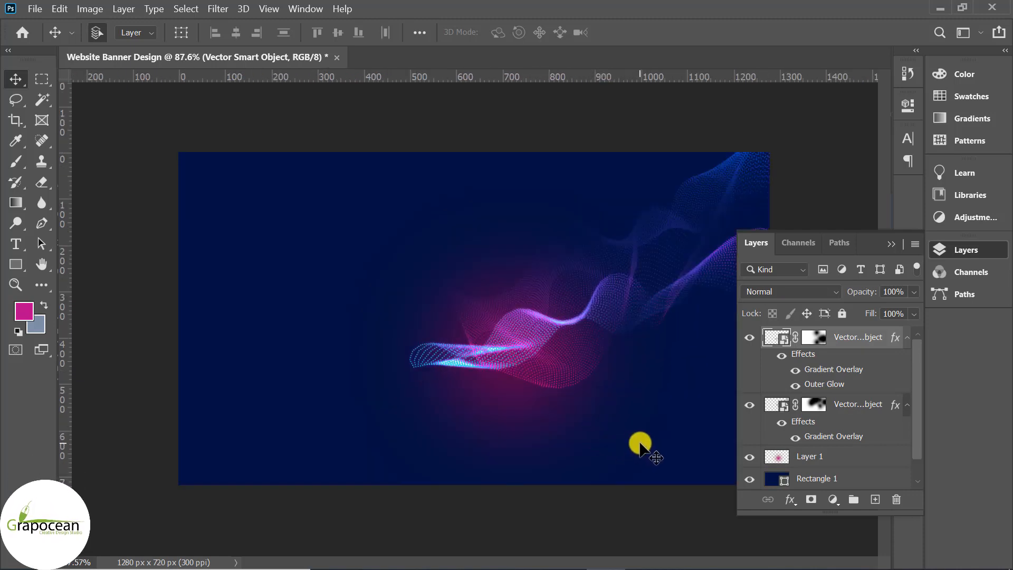
pyautogui.scroll(1, 606, 417)
# Step: Choose the 400 px flare brush, add a new layer above the waves, and set the foreground color to bright blue 008aff
pyautogui.click(15, 162)
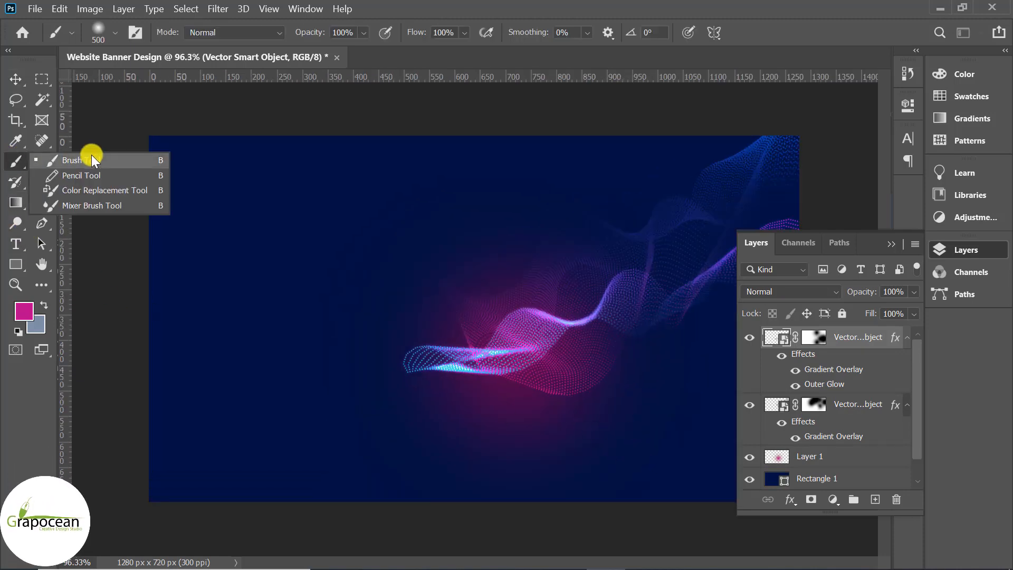
pyautogui.click(117, 34)
pyautogui.click(71, 149)
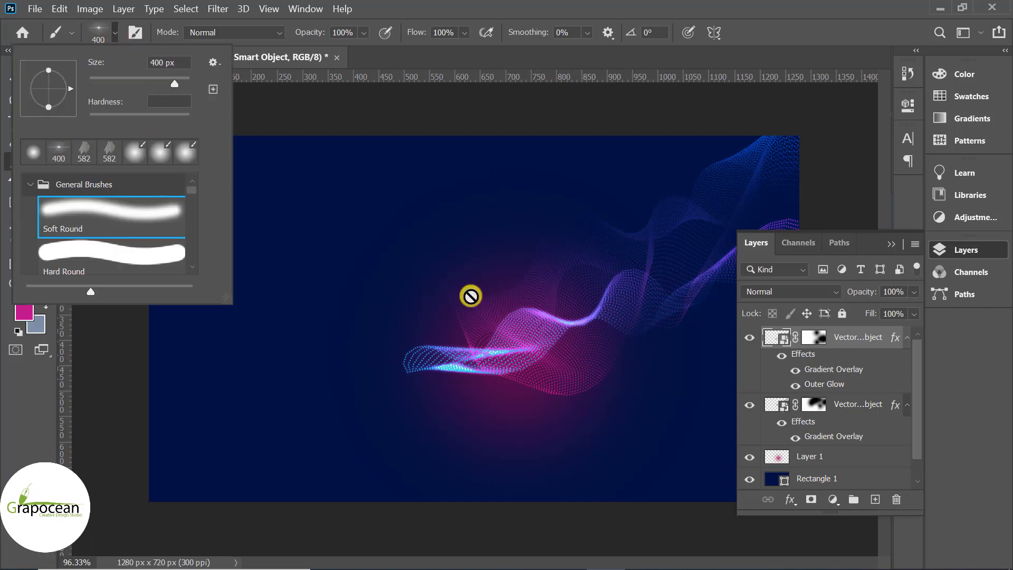
pyautogui.click(875, 499)
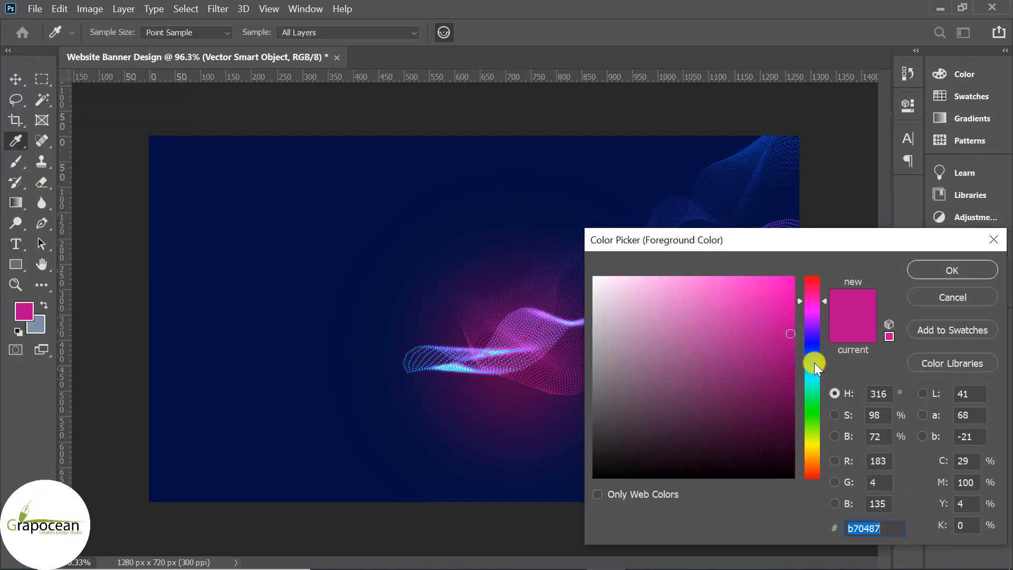
pyautogui.moveTo(814, 364); pyautogui.dragTo(814, 362)
pyautogui.click(774, 292)
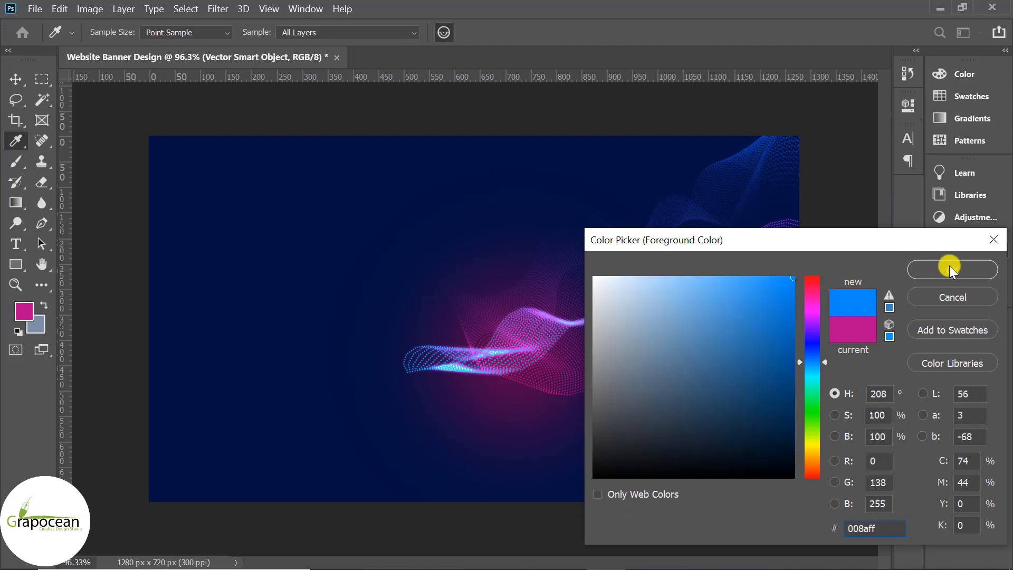
pyautogui.click(977, 269)
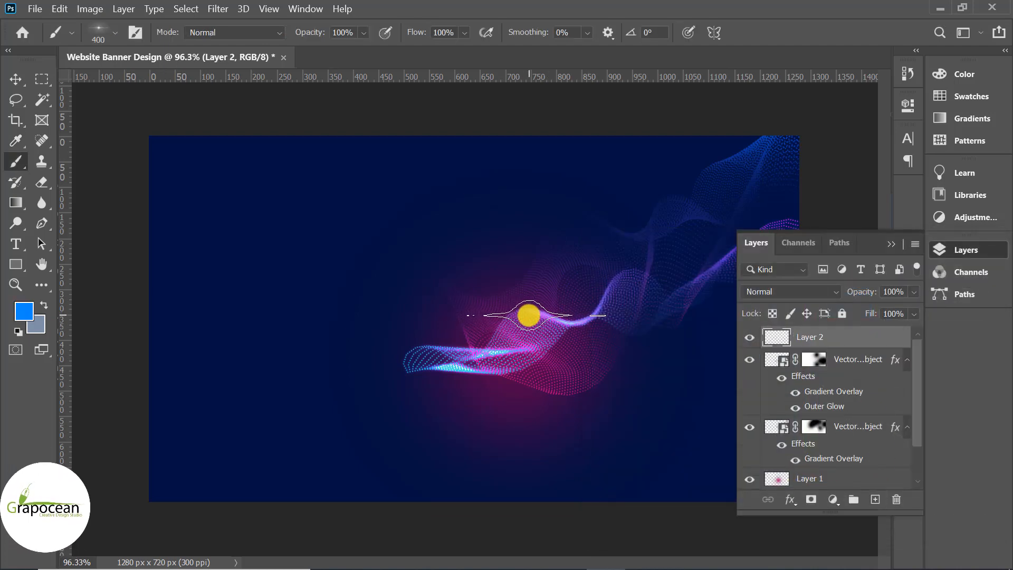
# Step: Stamp a blue flare on the new layer, place it over the wave's left crest, and open its blend mode choices
pyautogui.click(529, 315)
pyautogui.scroll(4, 499, 322)
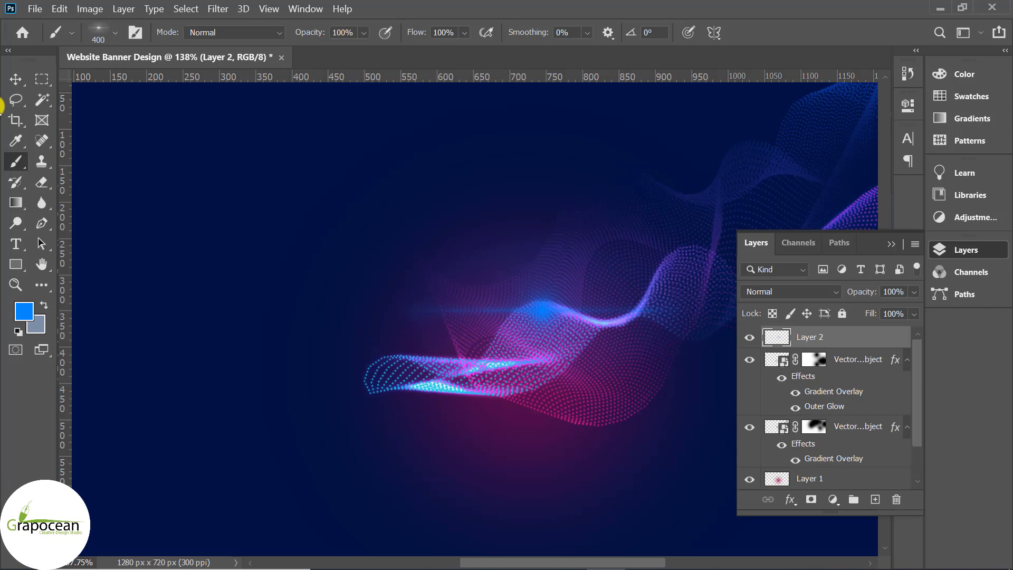
pyautogui.click(20, 80)
pyautogui.click(807, 292)
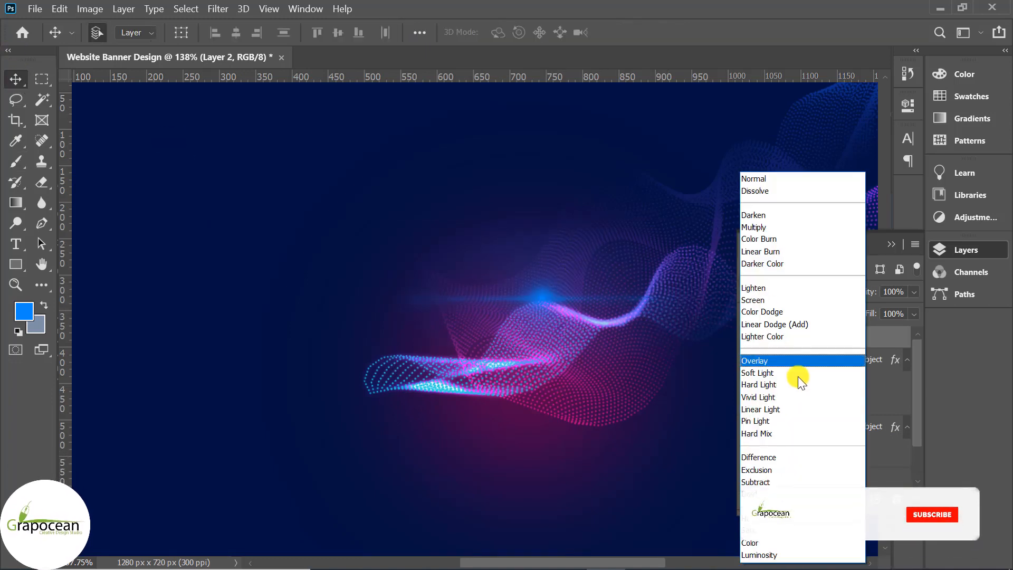
pyautogui.click(808, 484)
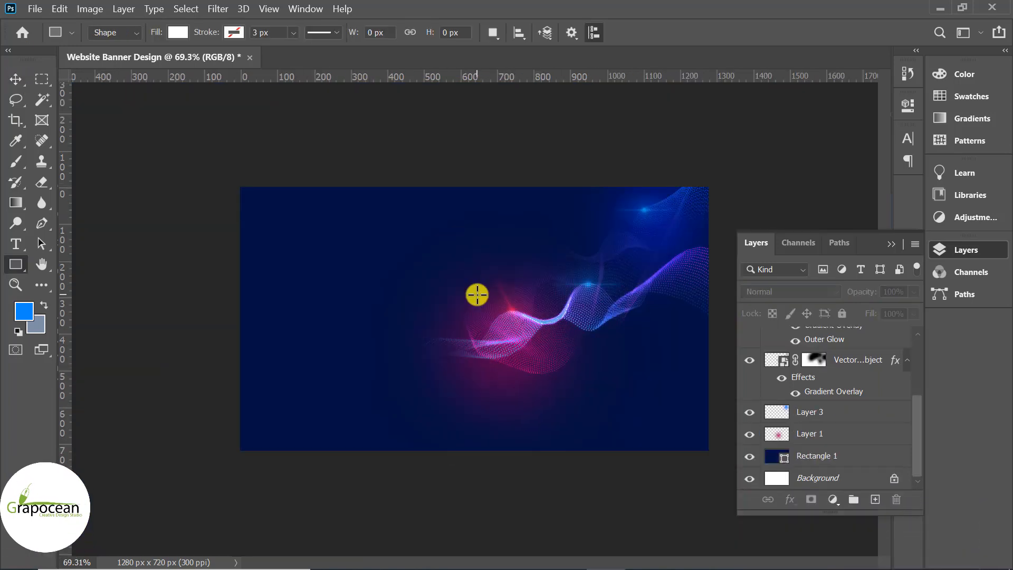
# Step: Duplicate the Rectangle 1 layer and add a Pattern Overlay effect to the copy
pyautogui.click(844, 461)
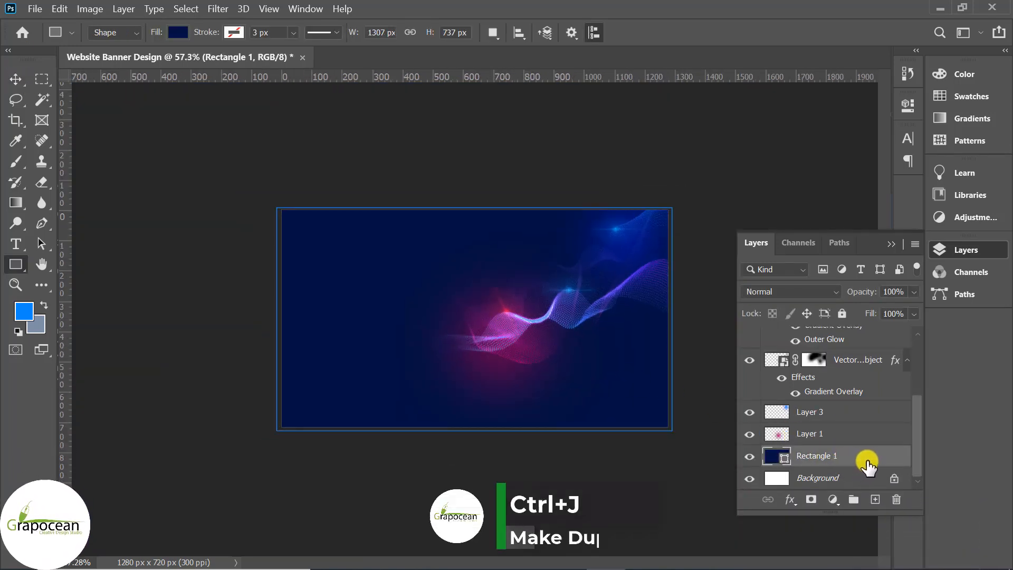
pyautogui.rightClick(856, 457)
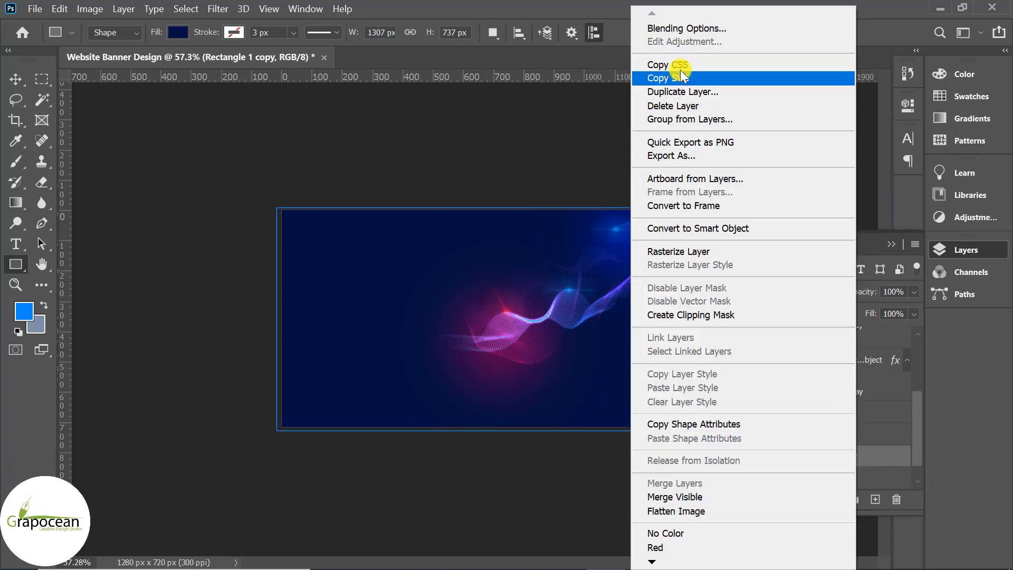
pyautogui.click(689, 27)
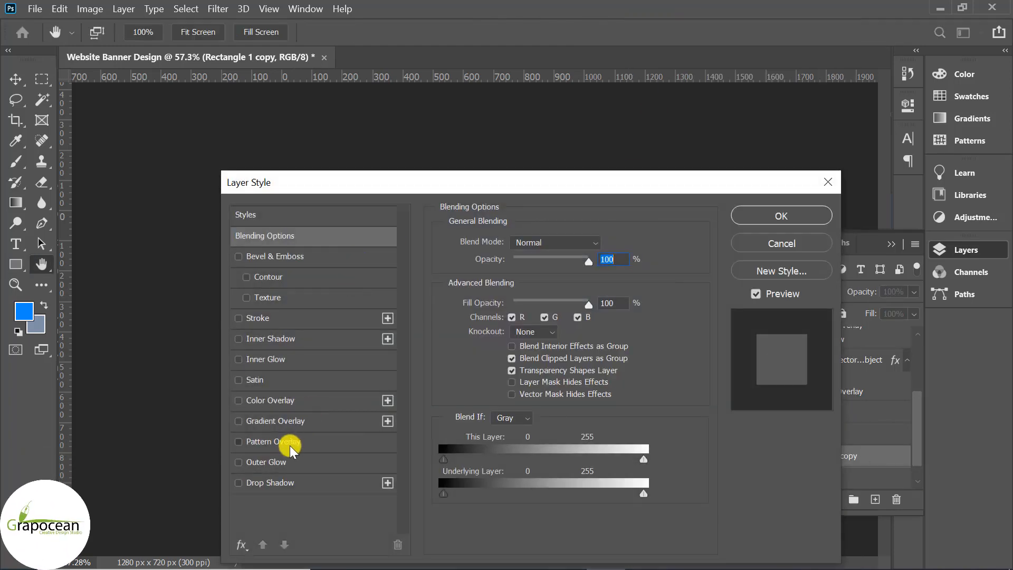
pyautogui.click(289, 442)
# Step: Choose the black hexagon mesh pattern at 15% scale for the rectangle copy's overlay and apply it
pyautogui.moveTo(575, 179); pyautogui.dragTo(995, 181)
pyautogui.click(972, 299)
pyautogui.click(920, 397)
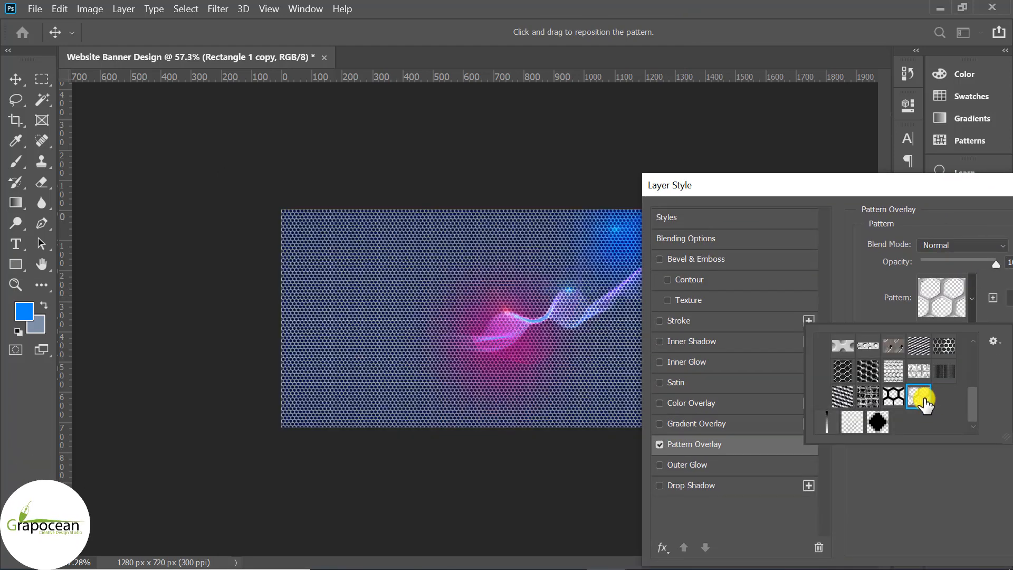
pyautogui.moveTo(847, 184); pyautogui.dragTo(531, 393)
pyautogui.click(840, 425)
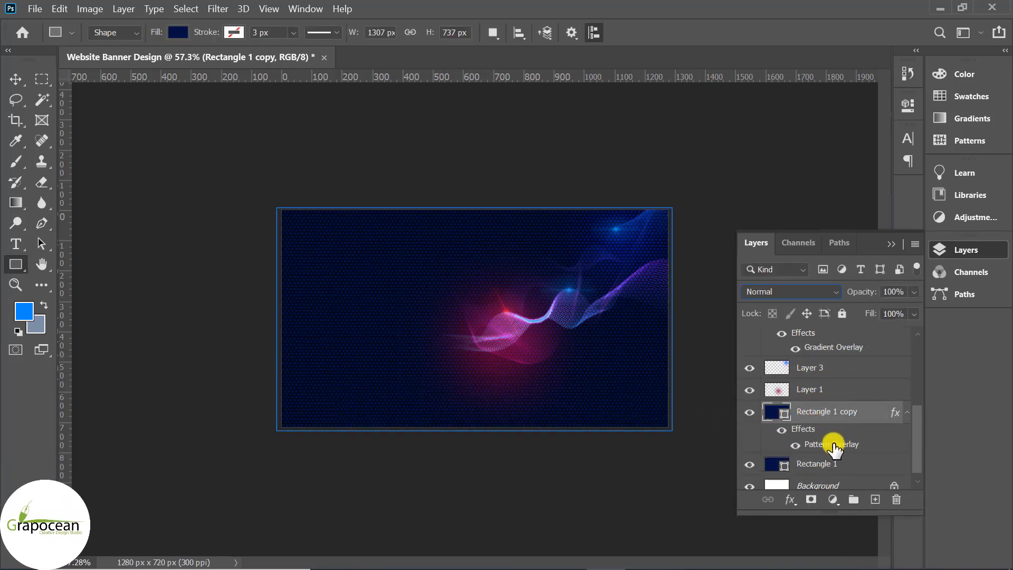
# Step: Reduce the scale of the rectangle copy's hexagon pattern overlay to 11%
pyautogui.doubleClick(834, 444)
pyautogui.moveTo(655, 186); pyautogui.dragTo(929, 211)
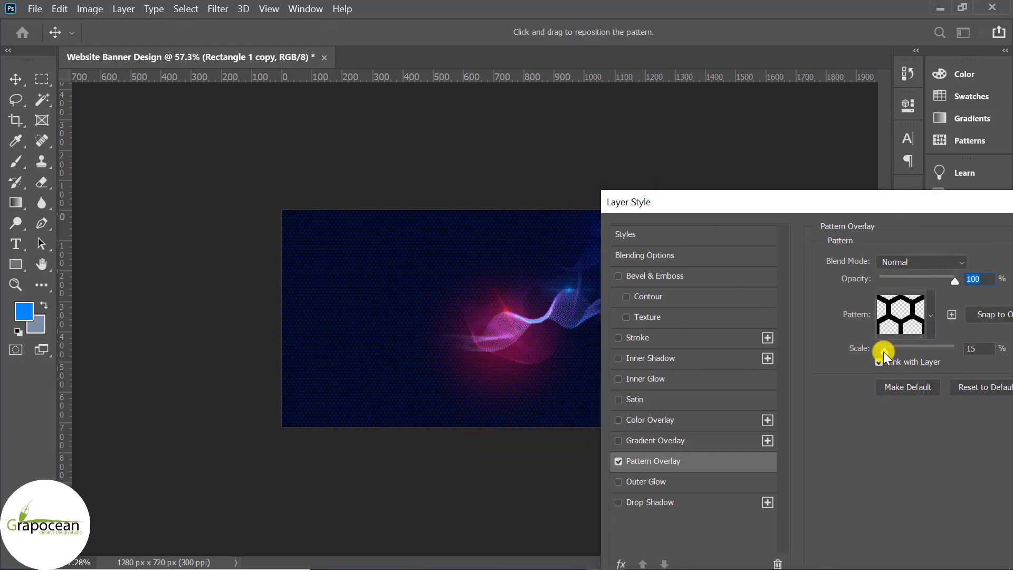
pyautogui.moveTo(885, 352)
pyautogui.mouseDown()
pyautogui.moveTo(871, 353)
pyautogui.moveTo(884, 350)
pyautogui.mouseUp()
# Step: Try out blend modes for the pattern overlay, settle on Color, and apply the layer style
pyautogui.click(907, 264)
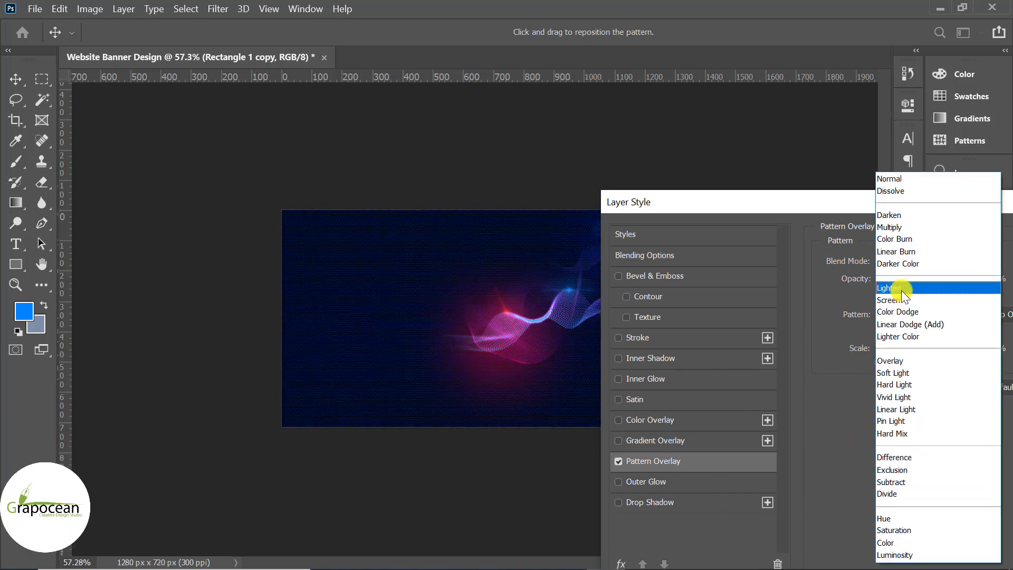
pyautogui.click(901, 290)
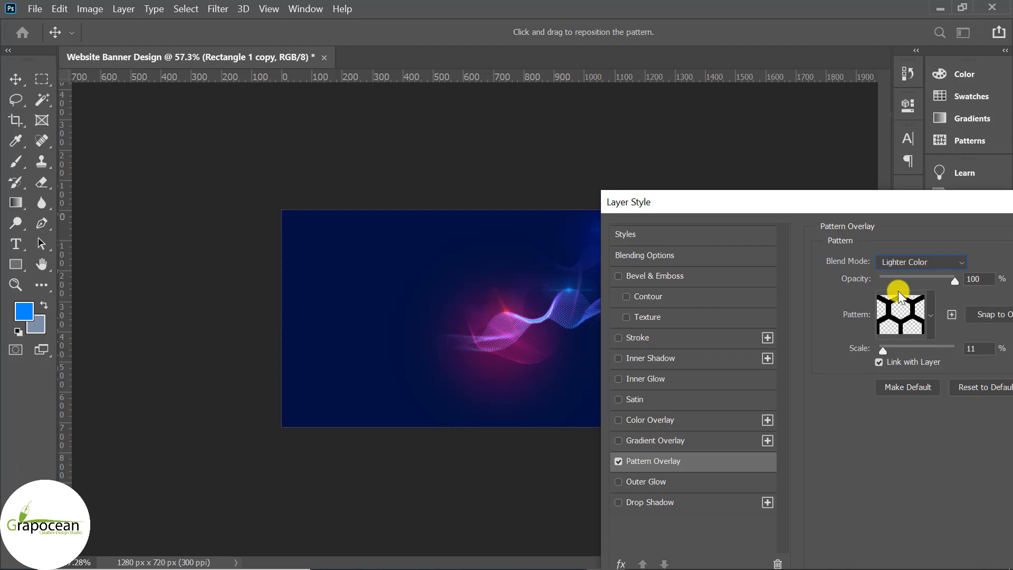
pyautogui.press('Down')
pyautogui.press('Down')
pyautogui.press('Down')
pyautogui.press('Down')
pyautogui.press('Down')
pyautogui.press('Down')
pyautogui.press('Down')
pyautogui.press('Down')
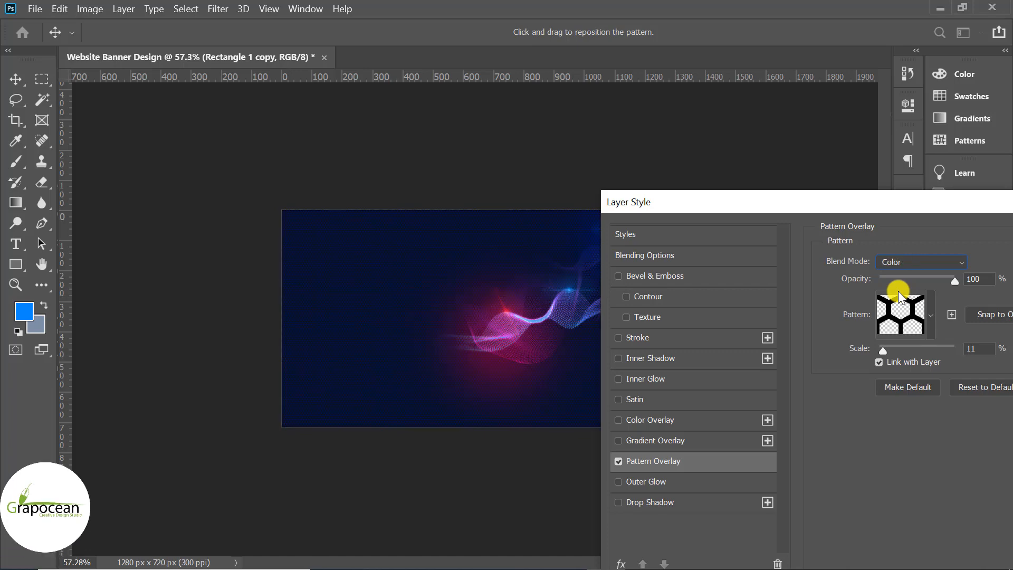
pyautogui.press('Down')
pyautogui.press('Up')
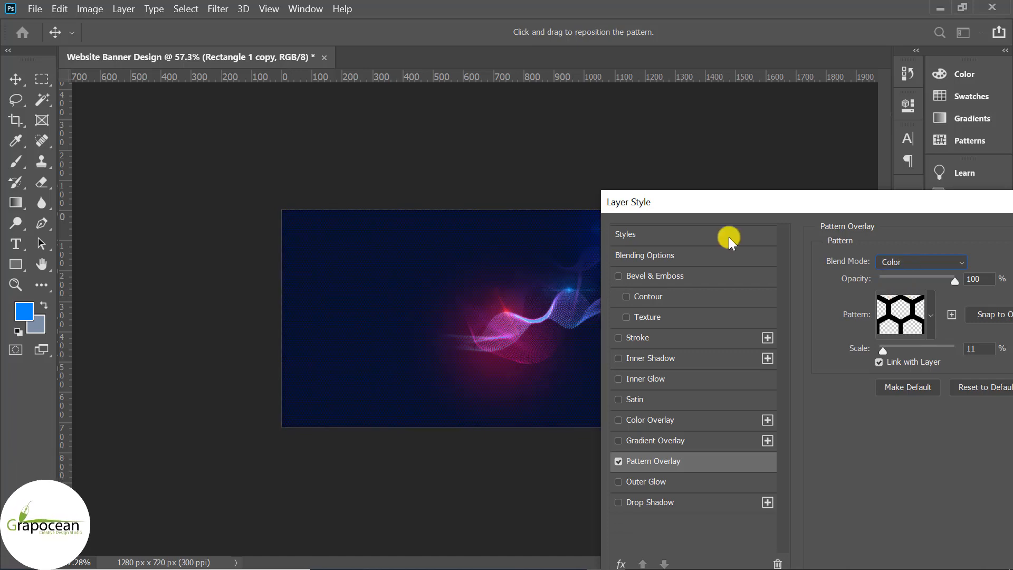
pyautogui.moveTo(919, 206); pyautogui.dragTo(477, 327)
pyautogui.click(771, 356)
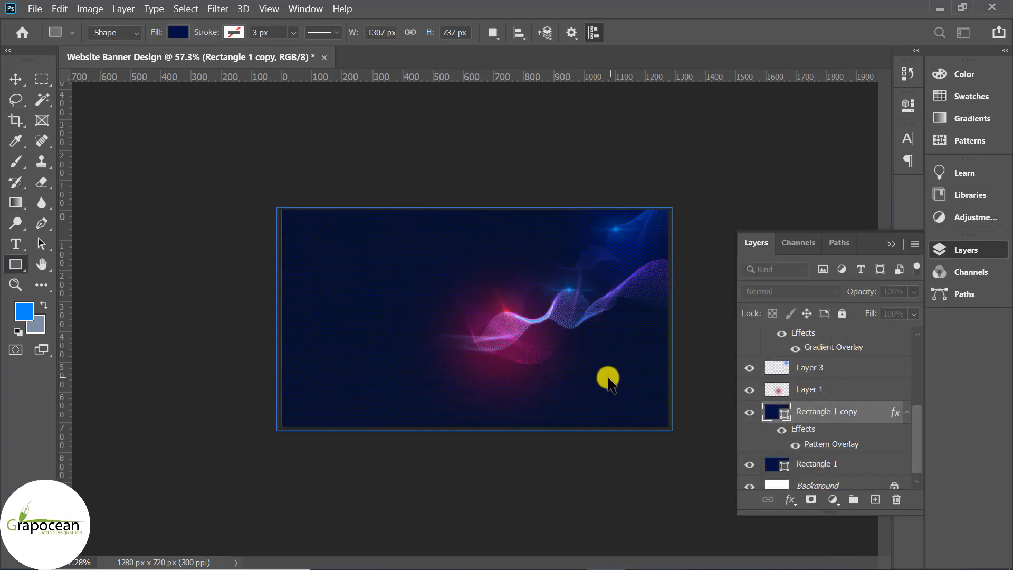
# Step: Mask the patterned rectangle copy and reveal its hexagons around the waves with a 400 px soft white brush at 100% and 72% opacity
pyautogui.click(824, 499)
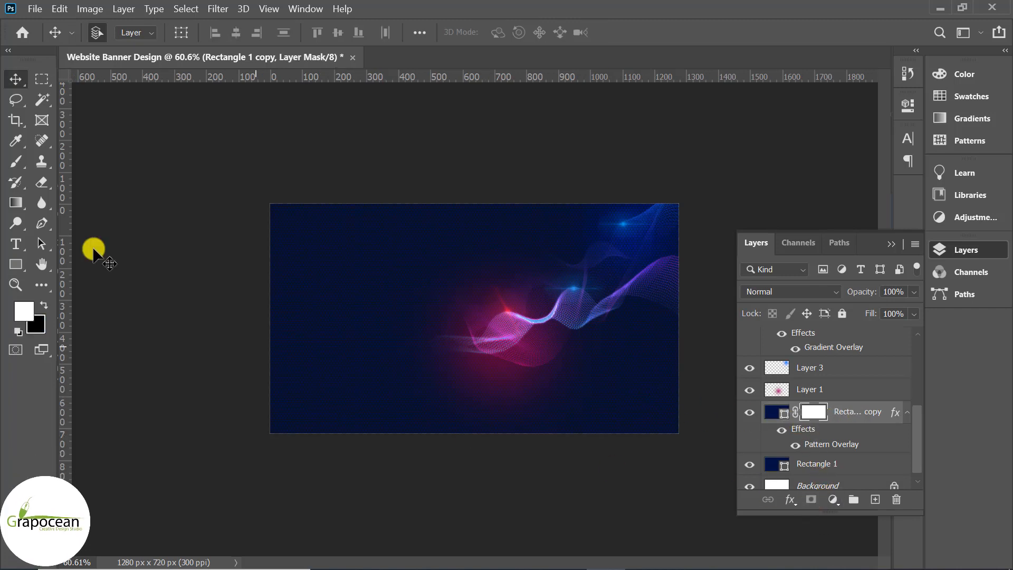
pyautogui.click(16, 161)
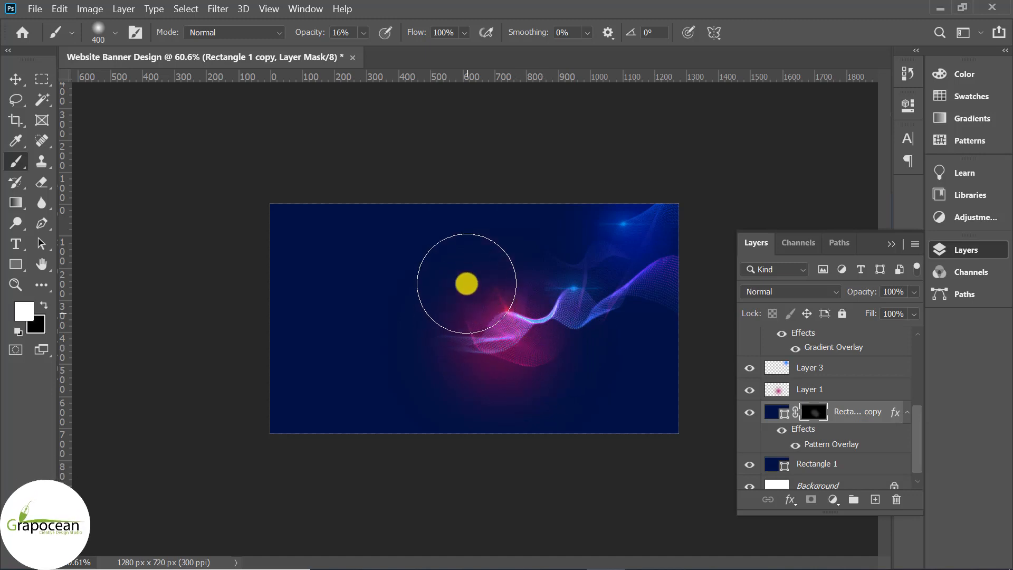
pyautogui.moveTo(305, 33); pyautogui.dragTo(357, 33)
pyautogui.moveTo(606, 214)
pyautogui.mouseDown()
pyautogui.moveTo(616, 251)
pyautogui.moveTo(568, 236)
pyautogui.moveTo(690, 277)
pyautogui.mouseUp()
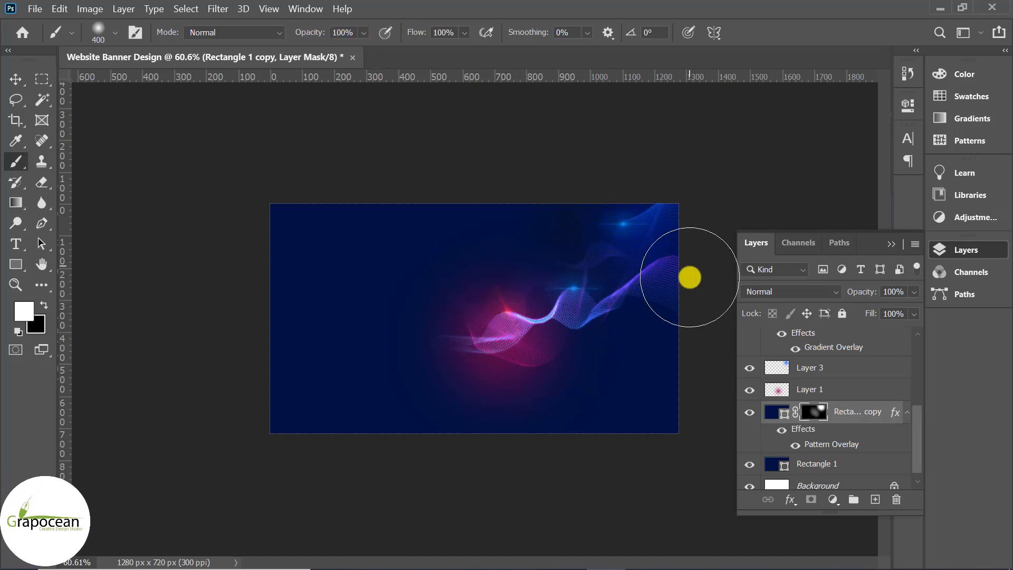
pyautogui.moveTo(321, 33); pyautogui.dragTo(306, 32)
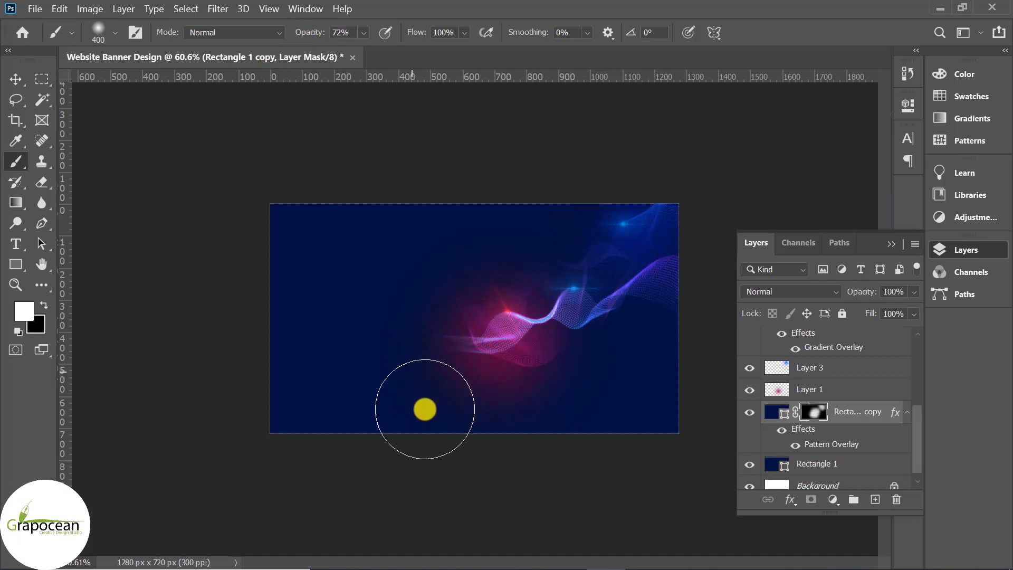
pyautogui.scroll(4, 550, 470)
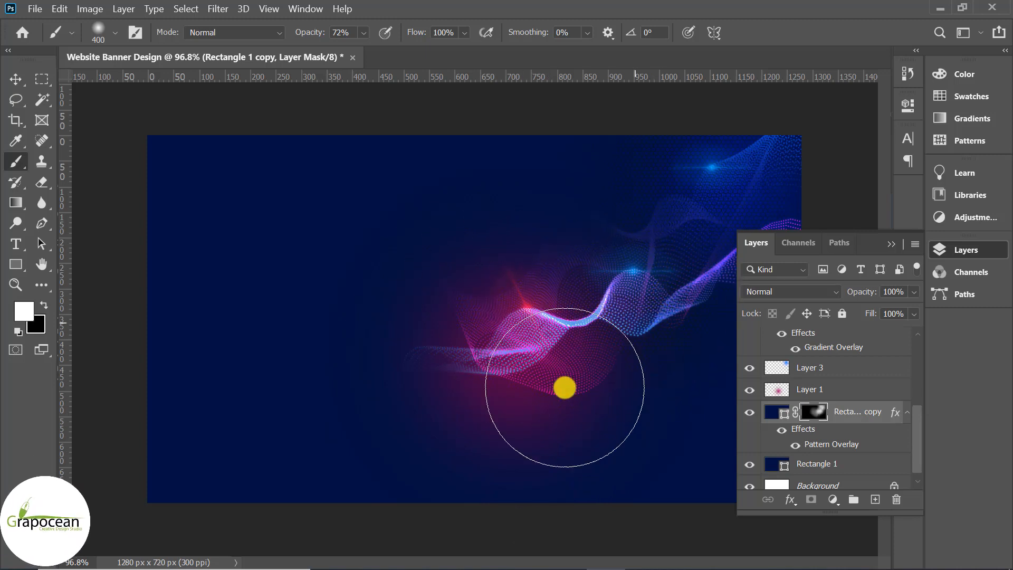
pyautogui.scroll(-4, 699, 428)
pyautogui.scroll(-2, 694, 426)
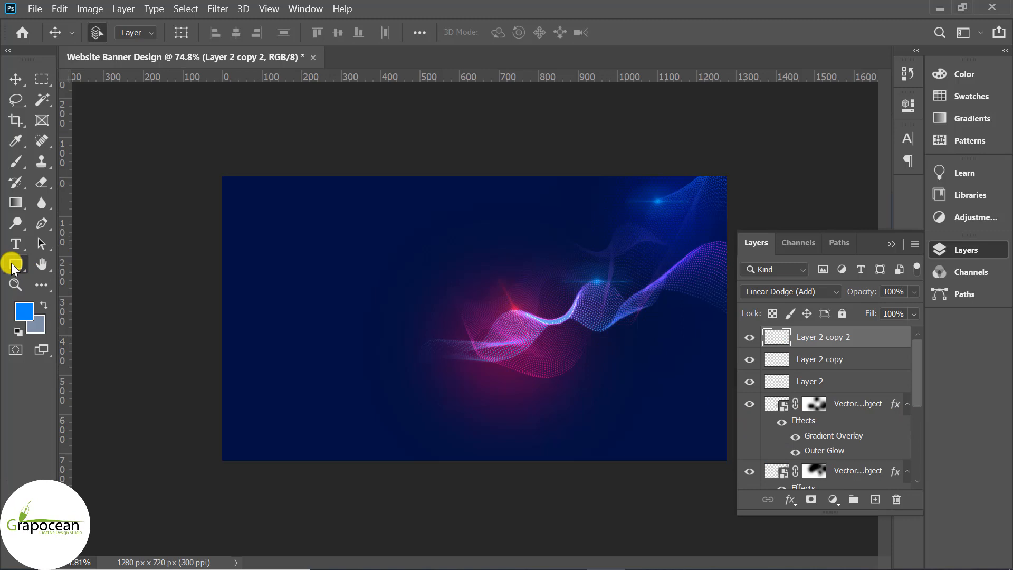
# Step: Draw a 301 px square shape on the left part of the banner and remove its fill
pyautogui.click(15, 264)
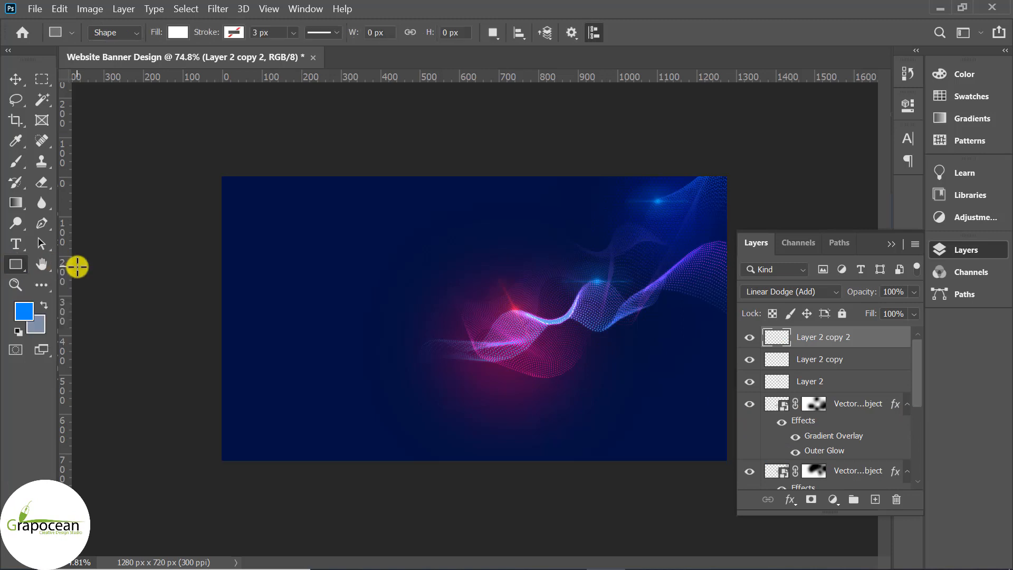
pyautogui.moveTo(256, 258); pyautogui.dragTo(443, 376)
pyautogui.click(234, 32)
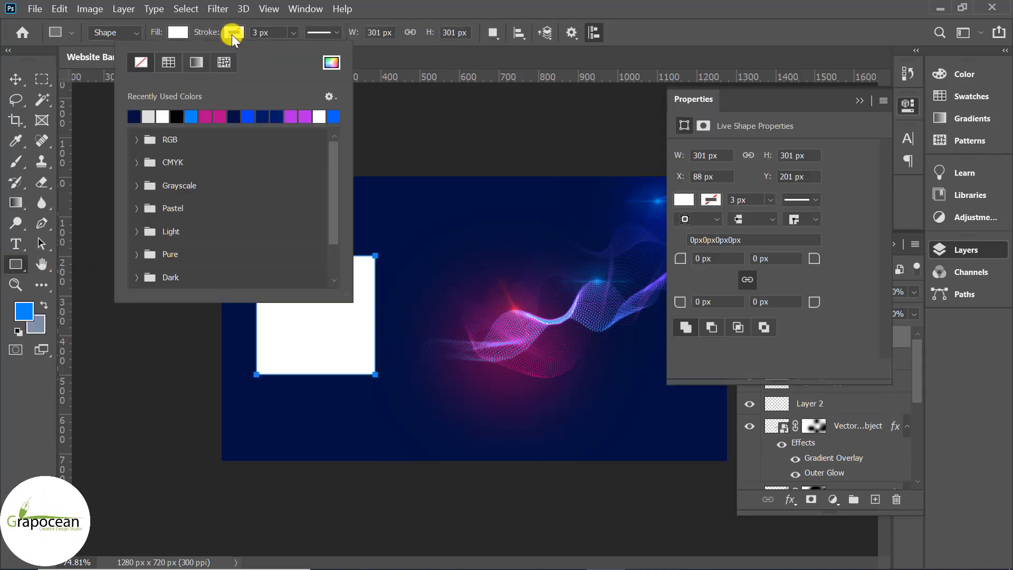
pyautogui.click(177, 31)
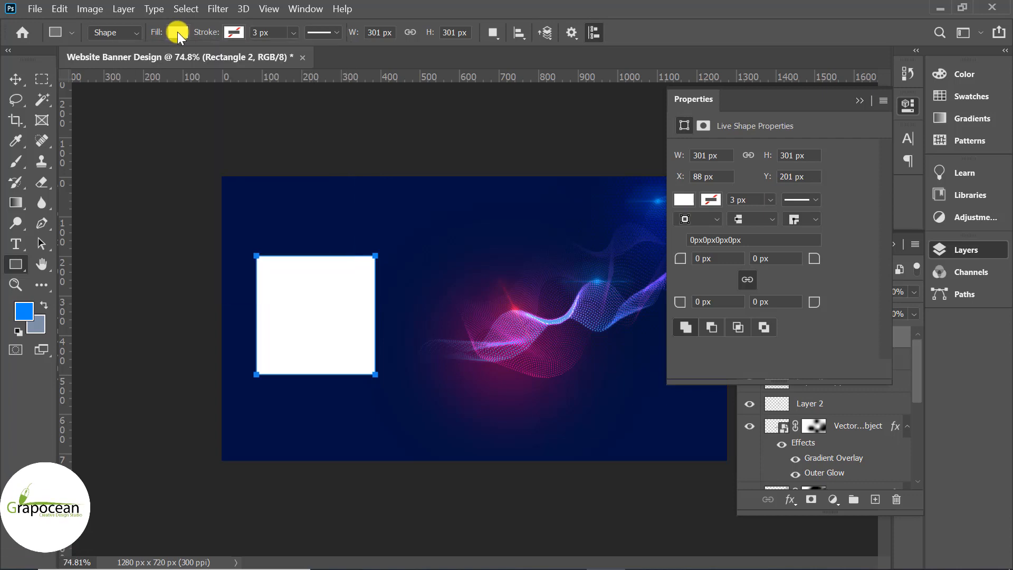
pyautogui.click(81, 61)
# Step: Give the square a magenta-to-blue gradient stroke and thicken the stroke to 26.52 px
pyautogui.click(237, 34)
pyautogui.click(206, 63)
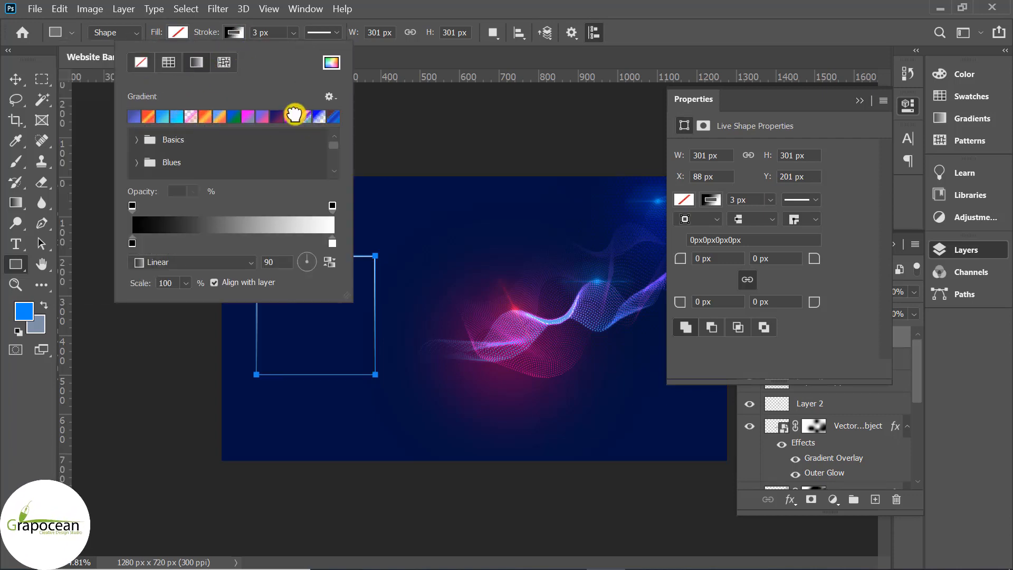
pyautogui.click(294, 114)
pyautogui.click(294, 32)
pyautogui.moveTo(303, 51)
pyautogui.mouseDown()
pyautogui.moveTo(315, 52)
pyautogui.moveTo(302, 49)
pyautogui.mouseUp()
pyautogui.moveTo(301, 50); pyautogui.dragTo(308, 49)
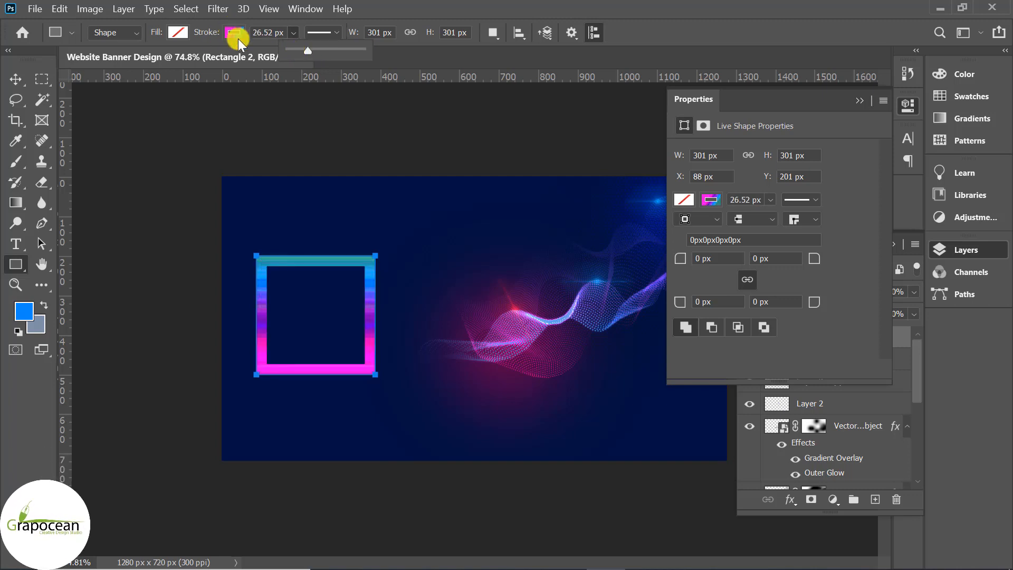
# Step: Change the square's stroke to the purple-to-violet-blue gradient from the Purples set
pyautogui.click(234, 34)
pyautogui.scroll(-1, 154, 159)
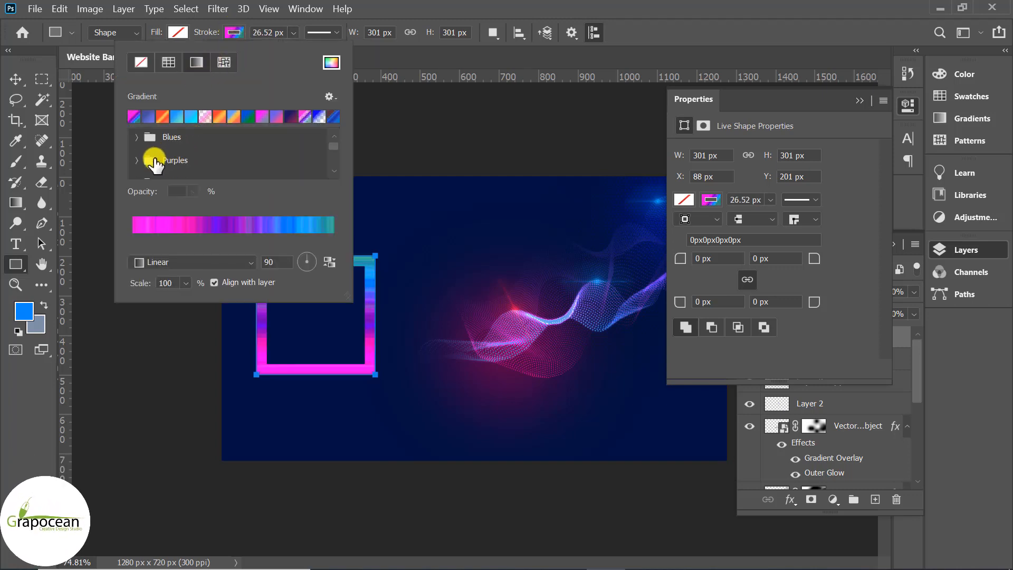
pyautogui.scroll(-1, 242, 181)
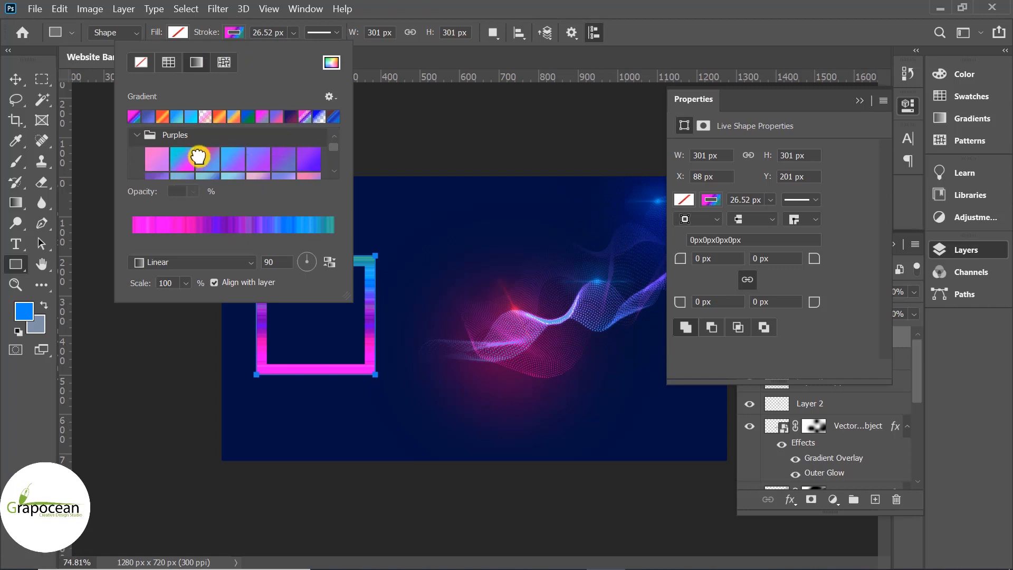
pyautogui.click(208, 160)
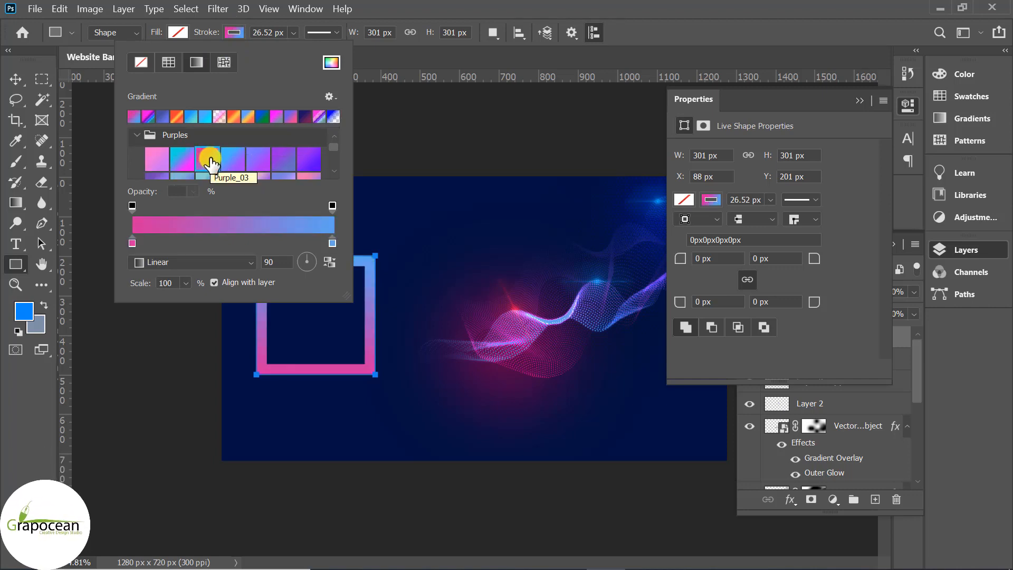
pyautogui.click(310, 158)
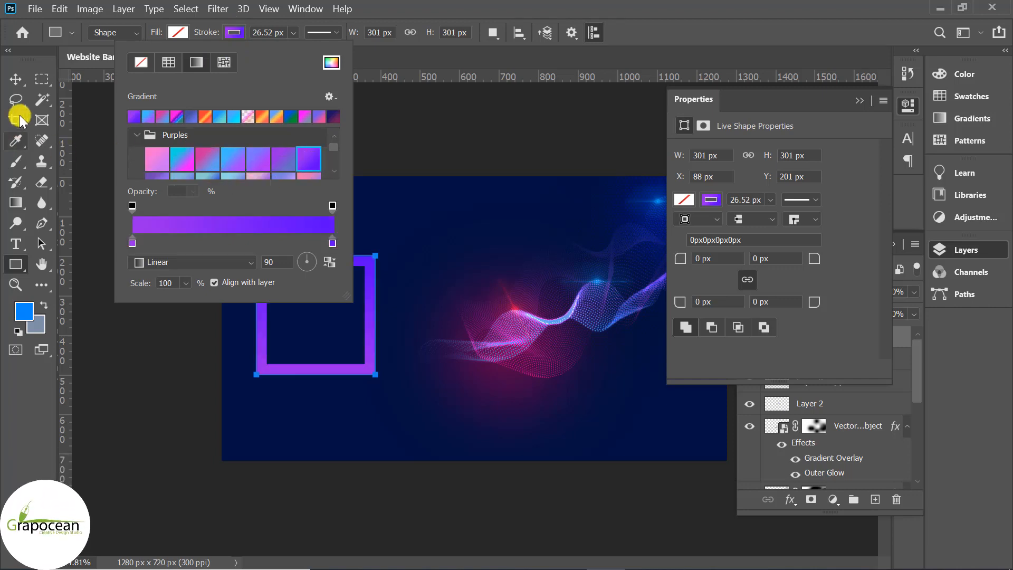
pyautogui.click(15, 79)
pyautogui.click(862, 101)
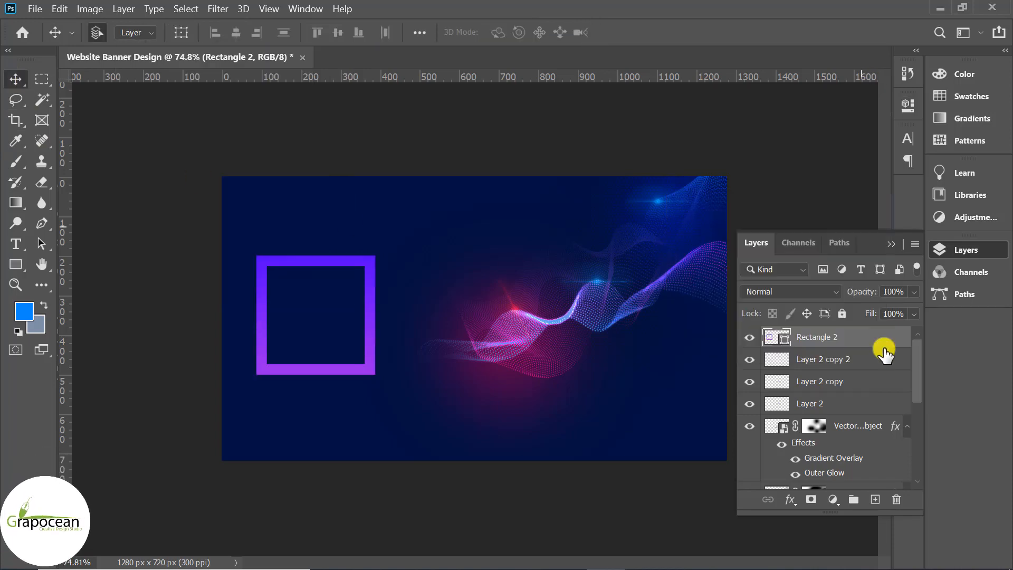
# Step: Convert the Rectangle 2 layer to a smart object and set its blend mode to Color Burn
pyautogui.rightClick(851, 343)
pyautogui.click(723, 229)
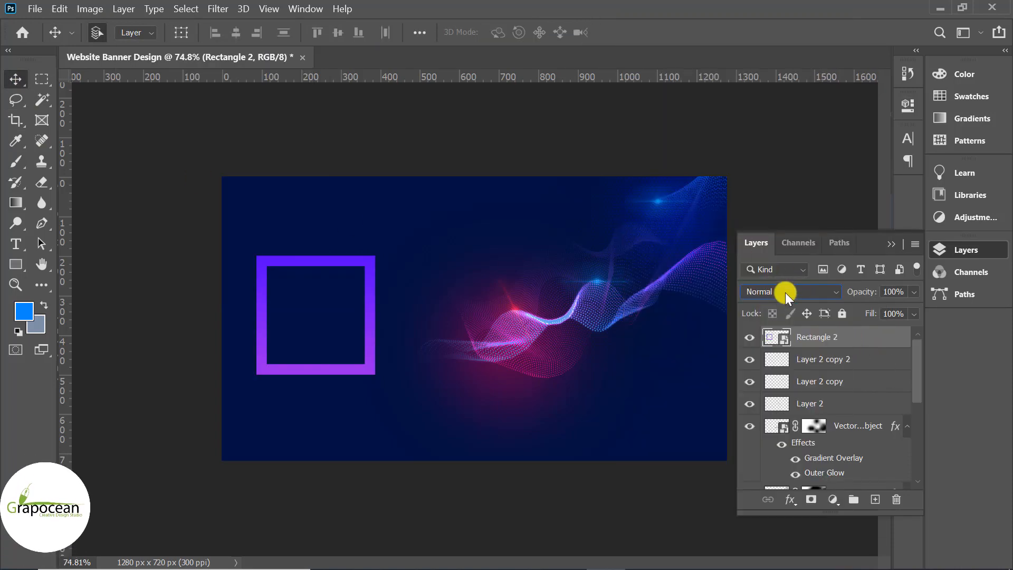
pyautogui.click(786, 292)
pyautogui.click(768, 246)
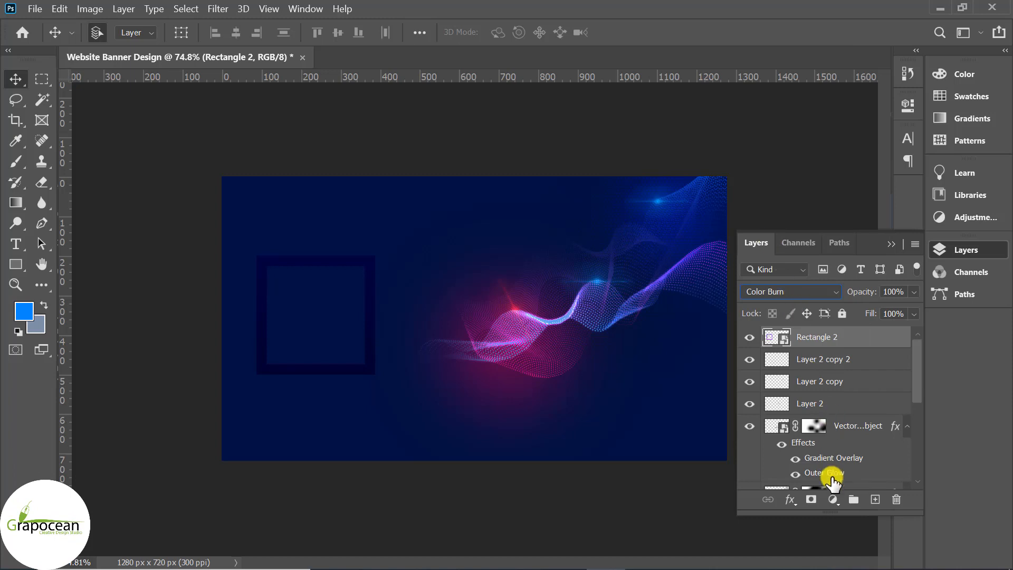
# Step: Fade the lower part of the square frame with a black gradient on a layer mask and move the frame slightly down
pyautogui.click(811, 500)
pyautogui.click(16, 203)
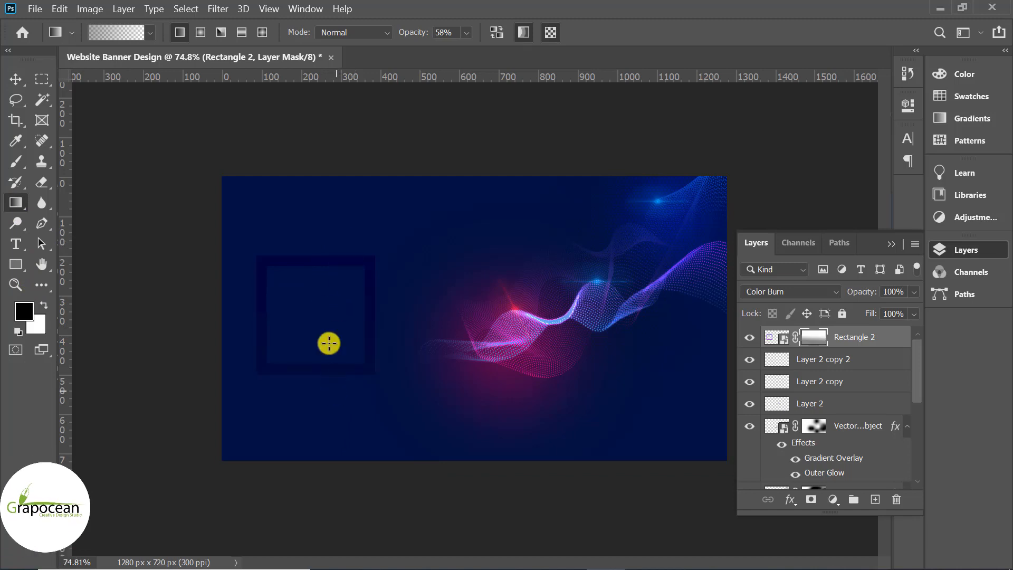
pyautogui.moveTo(319, 421); pyautogui.dragTo(331, 248)
pyautogui.click(16, 78)
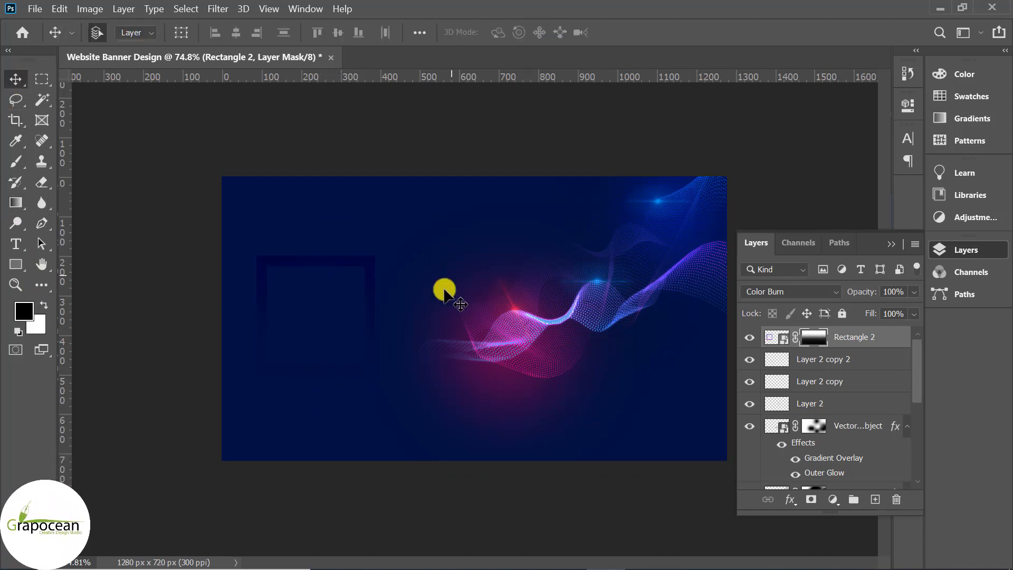
pyautogui.moveTo(371, 292); pyautogui.dragTo(371, 301)
# Step: Add the white text line "Website Banner Design" above the square frame and place a duplicate of it inside the frame
pyautogui.click(20, 243)
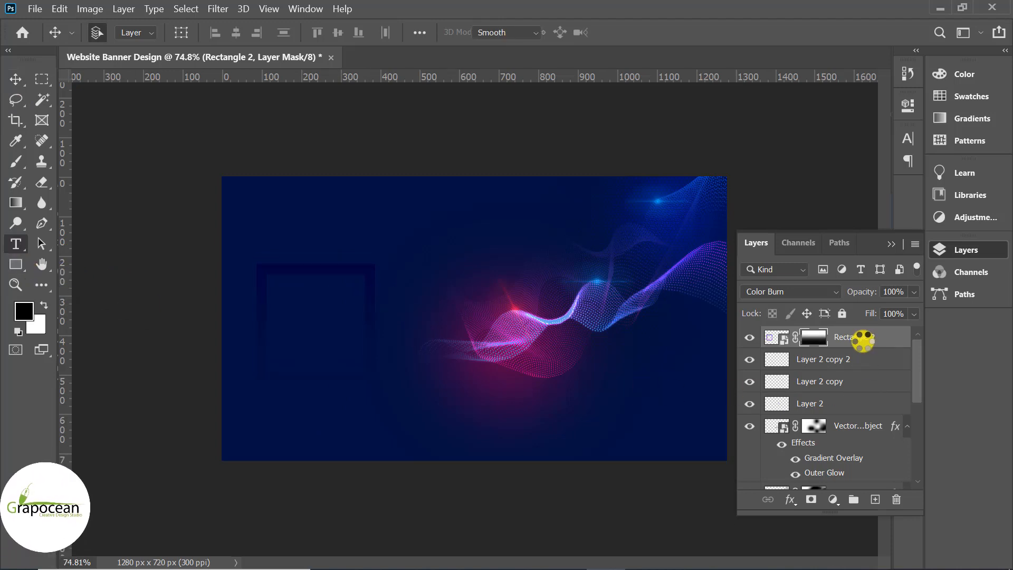
pyautogui.click(875, 499)
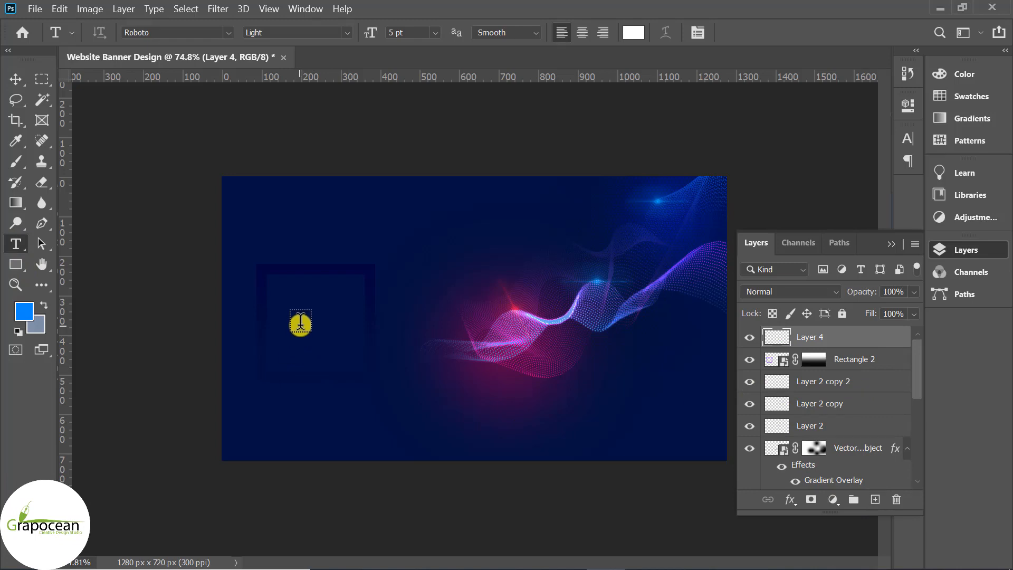
pyautogui.write('Web')
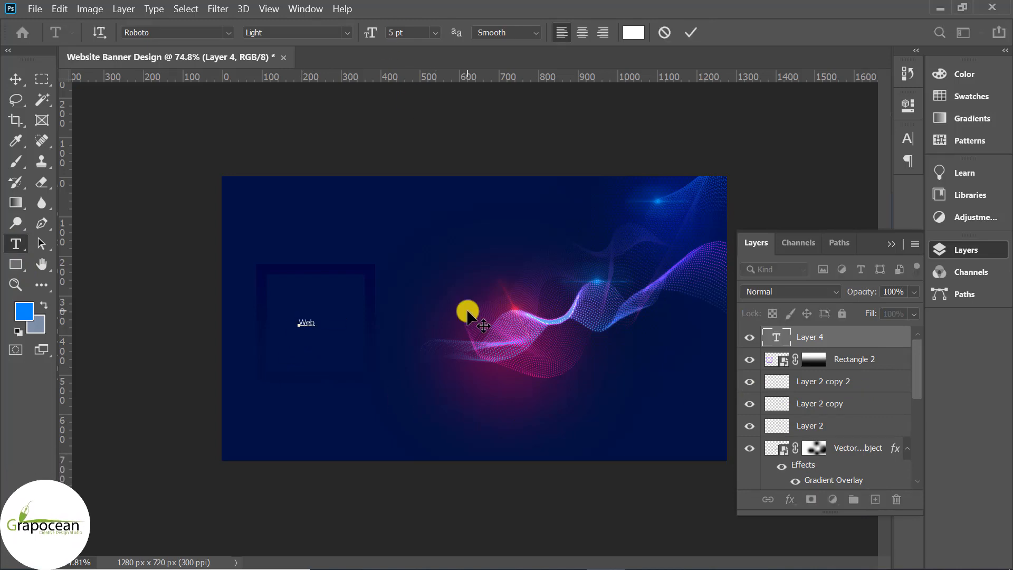
pyautogui.write('site Banner Design')
pyautogui.scroll(2, 467, 315)
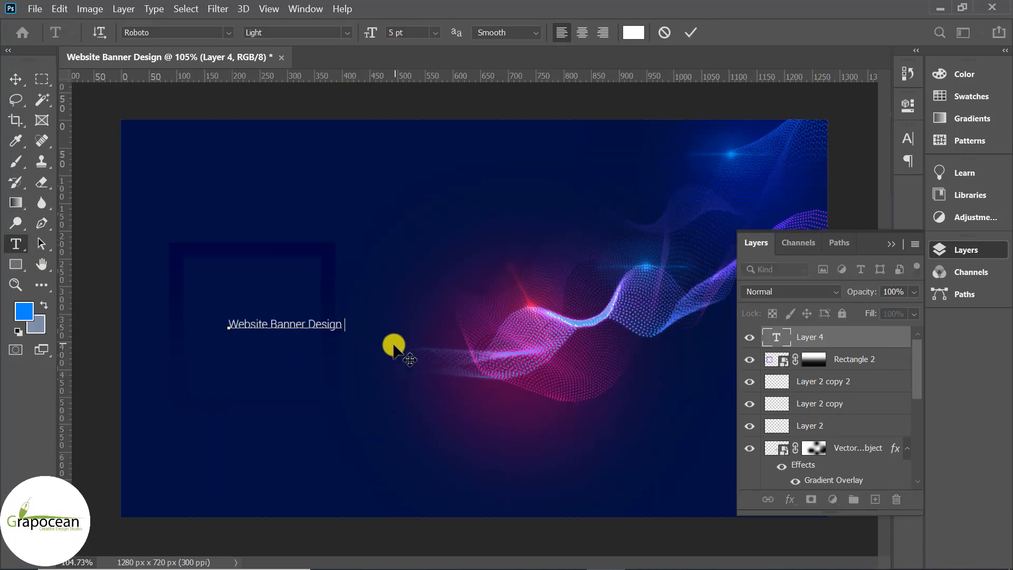
pyautogui.hotkey('ctrl', 'Return')
pyautogui.press('v')
pyautogui.moveTo(349, 344); pyautogui.dragTo(271, 276)
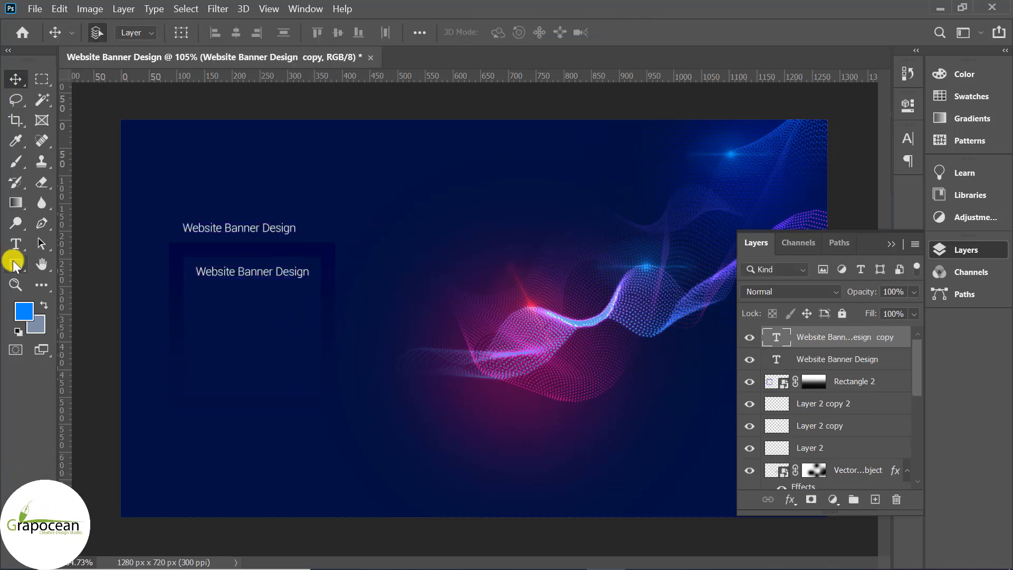
# Step: Replace the duplicated text line inside the frame with "Creative Abstract Website Banner"
pyautogui.click(16, 244)
pyautogui.click(208, 274)
pyautogui.press('Escape')
pyautogui.click(201, 271)
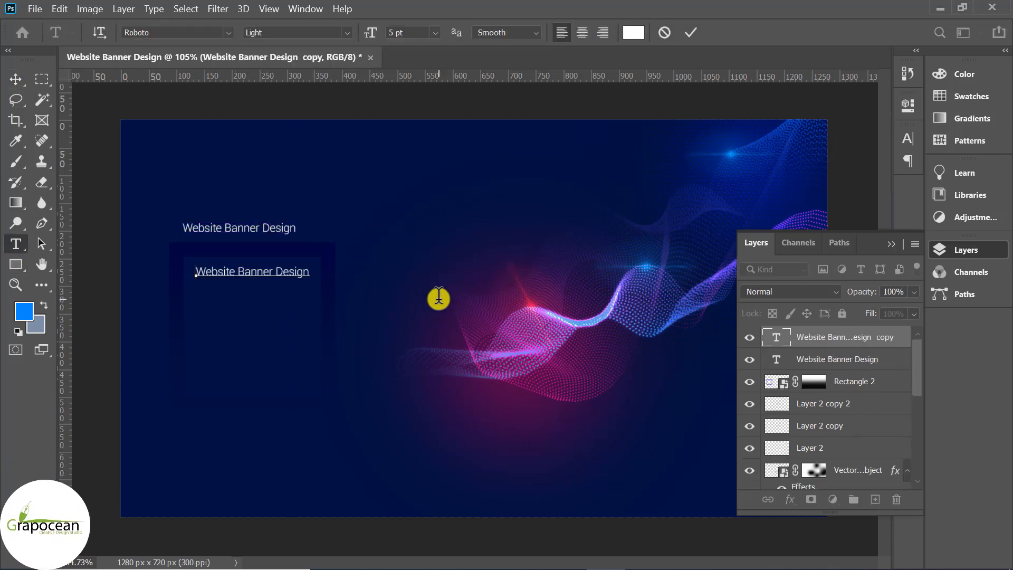
pyautogui.write('Caative Abstra')
pyautogui.press('BackSpace')
pyautogui.press('BackSpace')
pyautogui.press('BackSpace')
pyautogui.press('BackSpace')
pyautogui.press('BackSpace')
pyautogui.press('BackSpace')
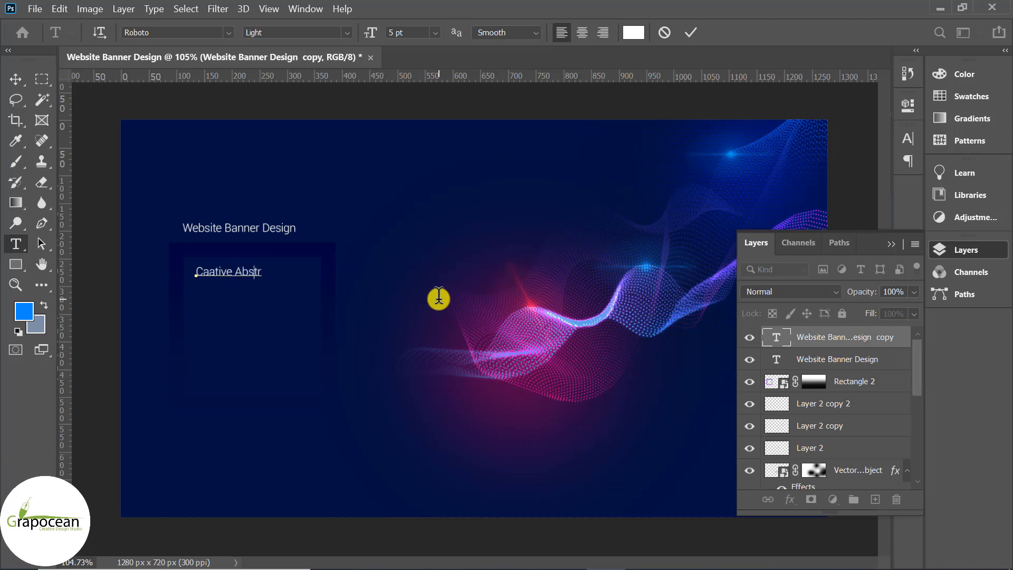
pyautogui.write('Absact Website Banner')
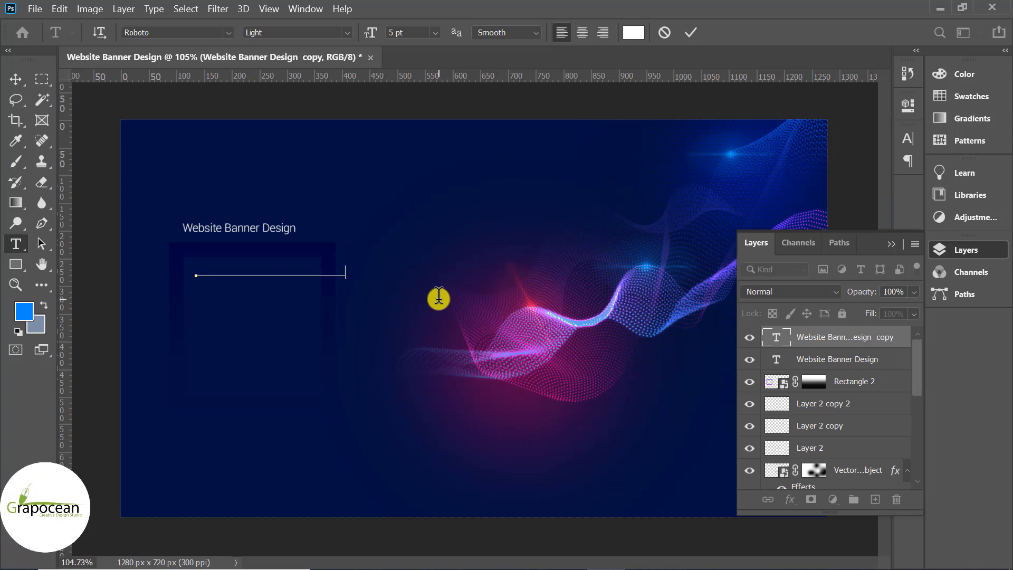
# Step: Enlarge the headline by multiplying its font size by 1.618 twice to 13.09 pt, and set its weight to Bold
pyautogui.moveTo(347, 270); pyautogui.dragTo(179, 283)
pyautogui.click(206, 272)
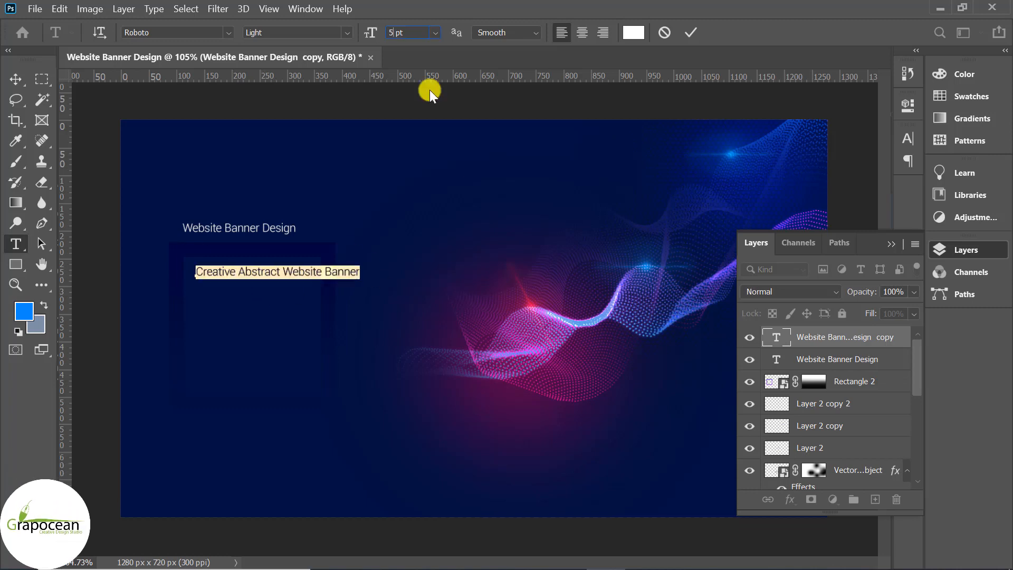
pyautogui.write('*1.')
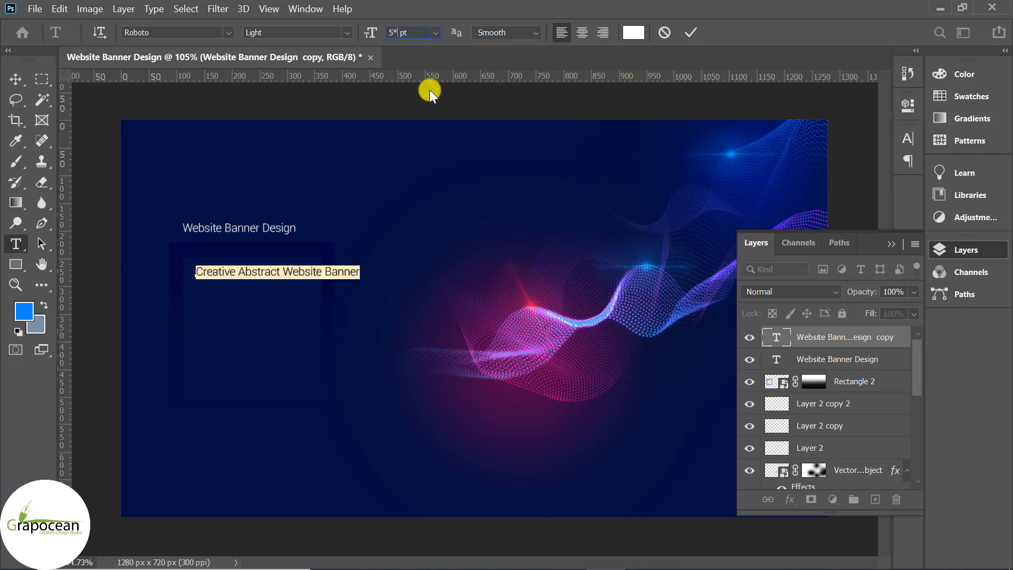
pyautogui.write('618')
pyautogui.press('Return')
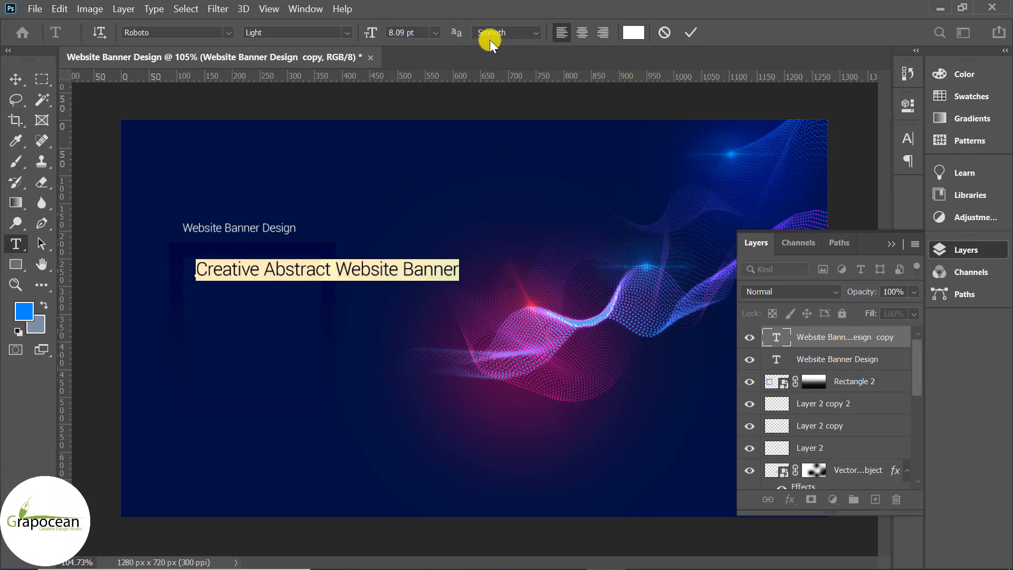
pyautogui.write('*1.618')
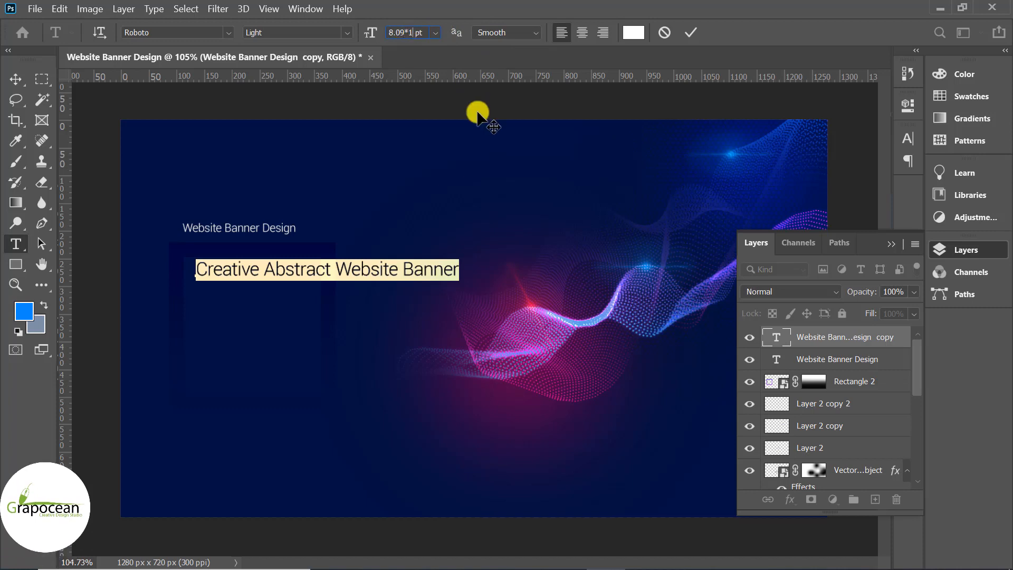
pyautogui.press('Return')
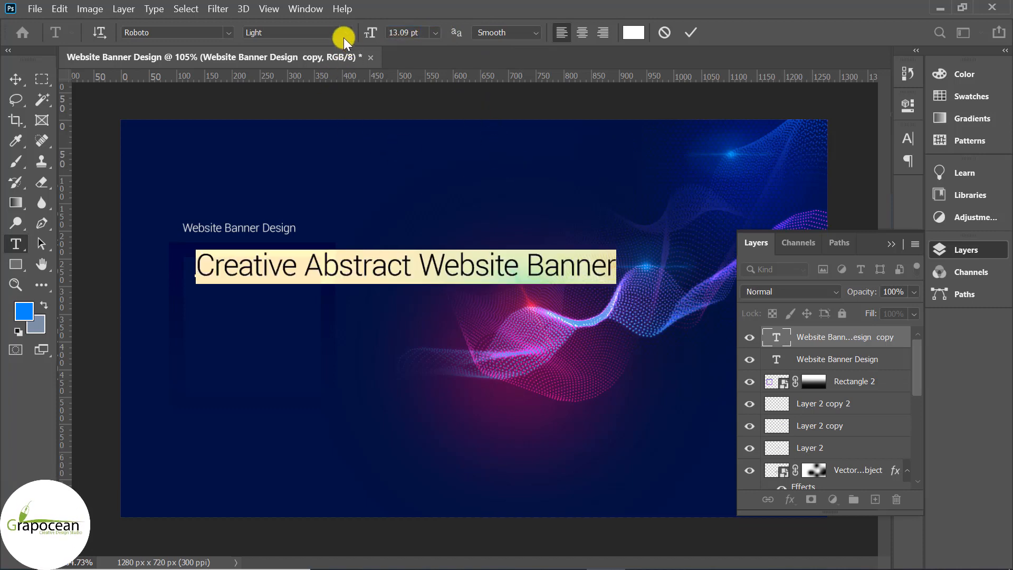
pyautogui.click(344, 33)
pyautogui.click(302, 148)
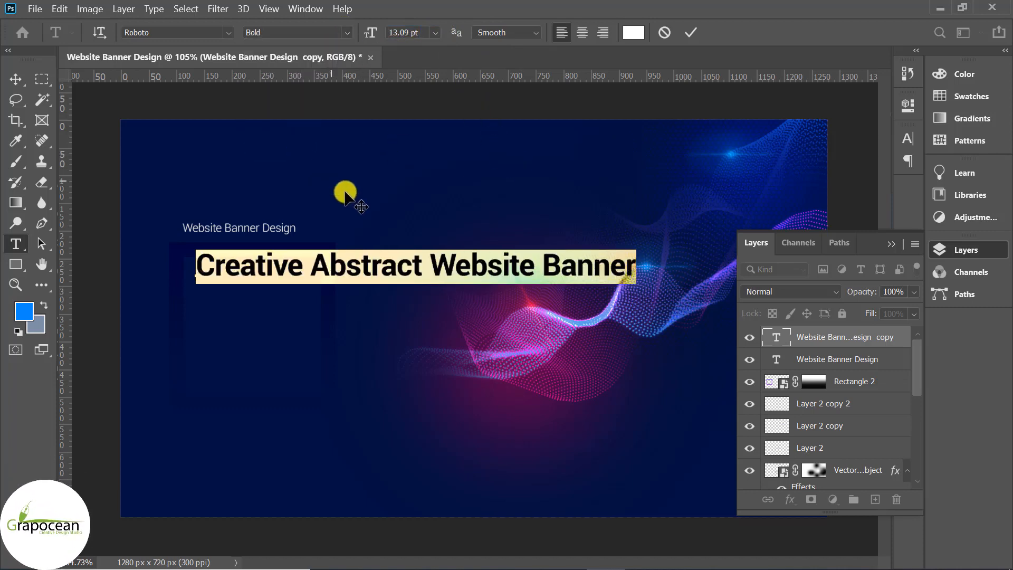
# Step: Break the headline into two lines before "Website" and set both lines in all caps
pyautogui.click(430, 265)
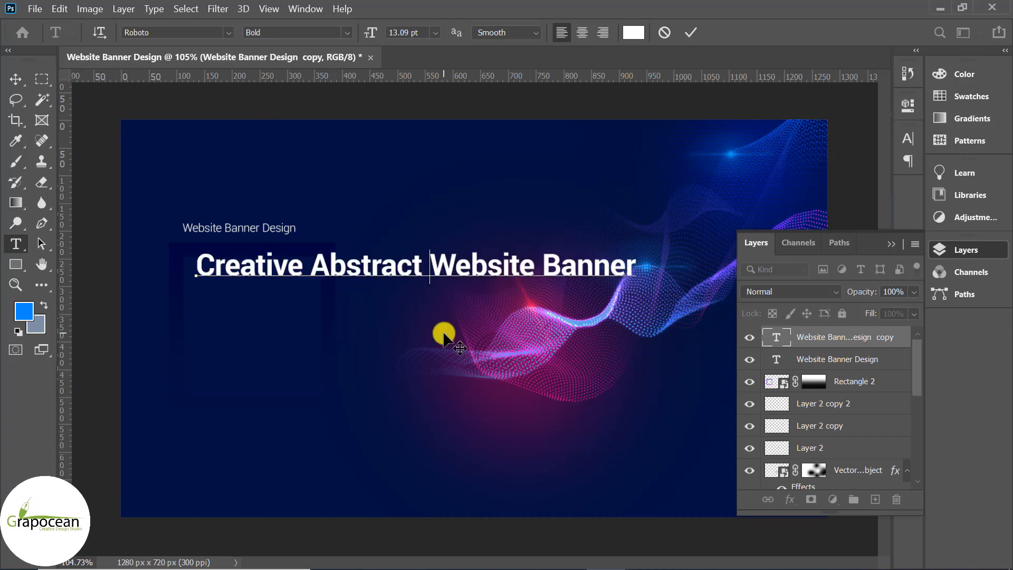
pyautogui.press('Return')
pyautogui.moveTo(411, 319); pyautogui.dragTo(169, 260)
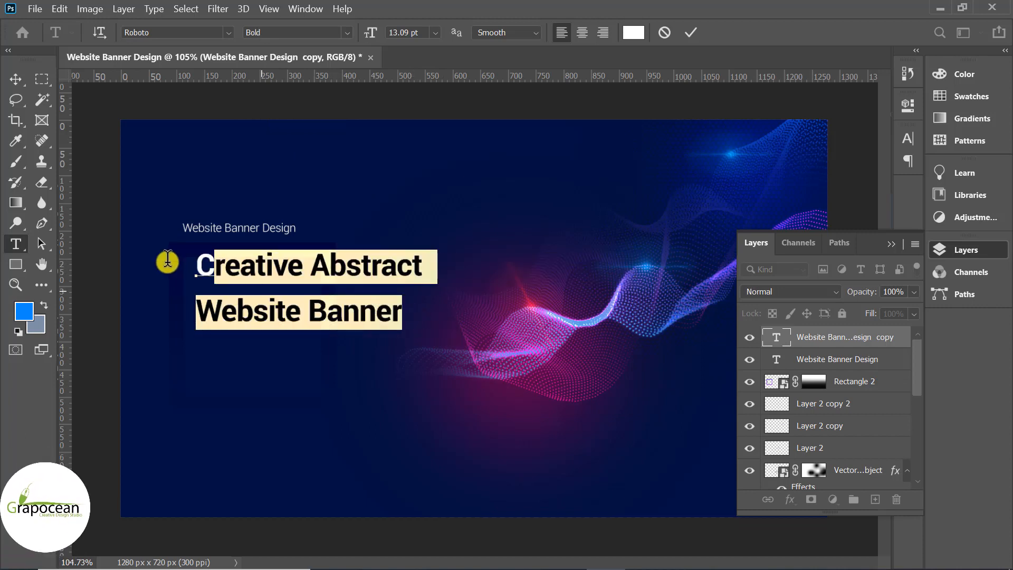
pyautogui.click(908, 138)
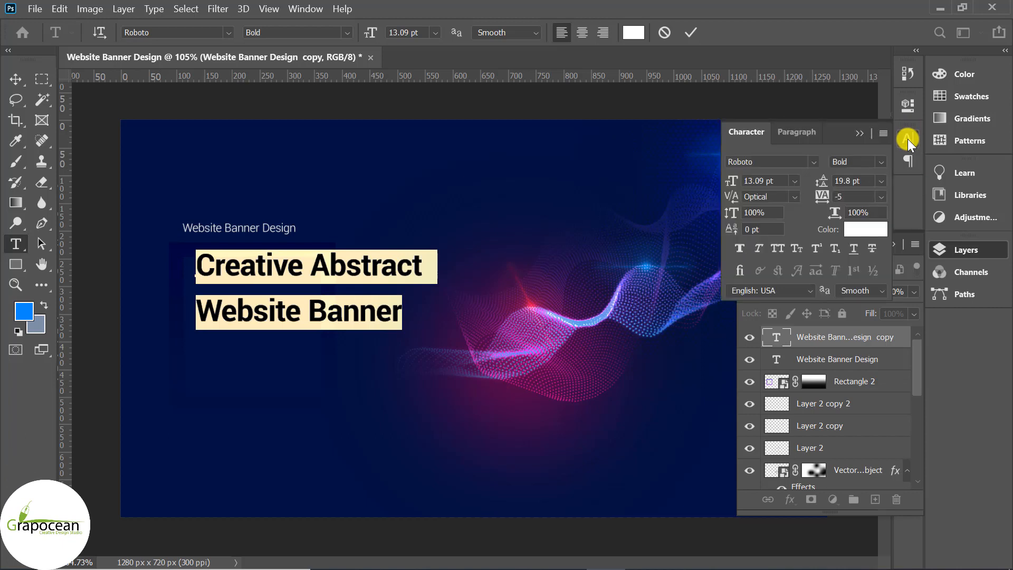
pyautogui.click(774, 246)
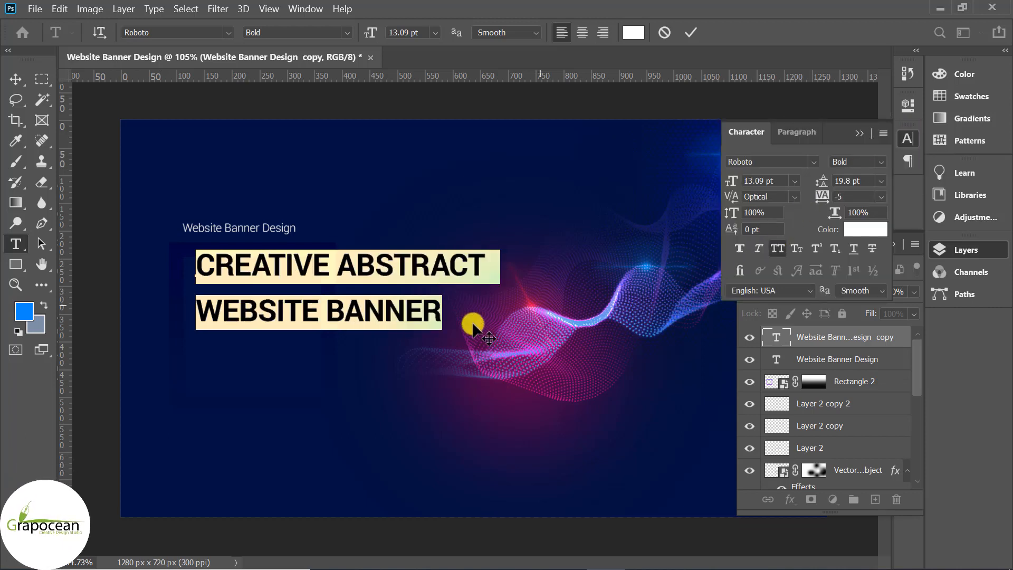
pyautogui.click(413, 318)
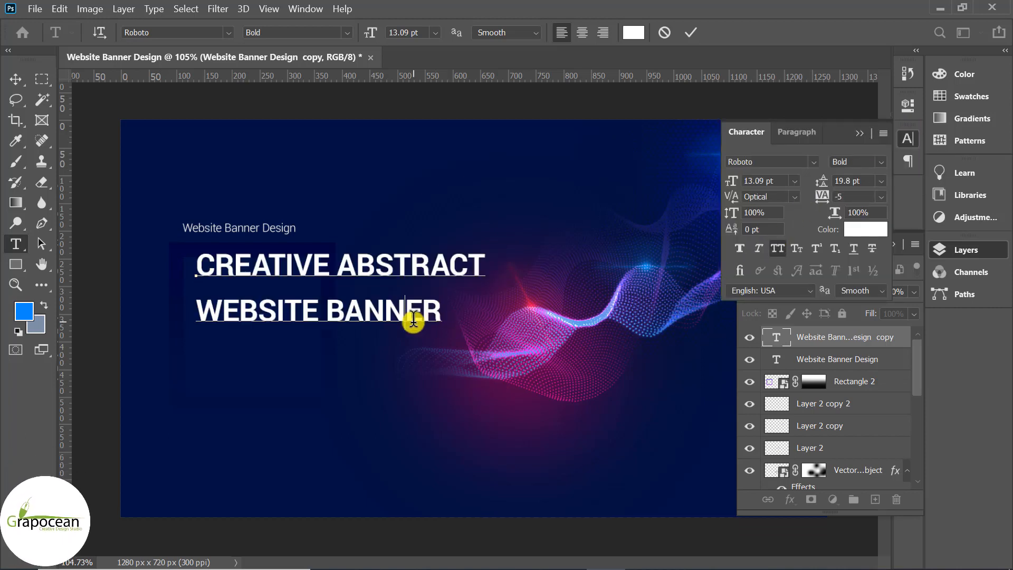
# Step: Make the WEBSITE BANNER line smaller than CREATIVE ABSTRACT and tighten the gap between the two lines
pyautogui.moveTo(441, 312); pyautogui.dragTo(173, 316)
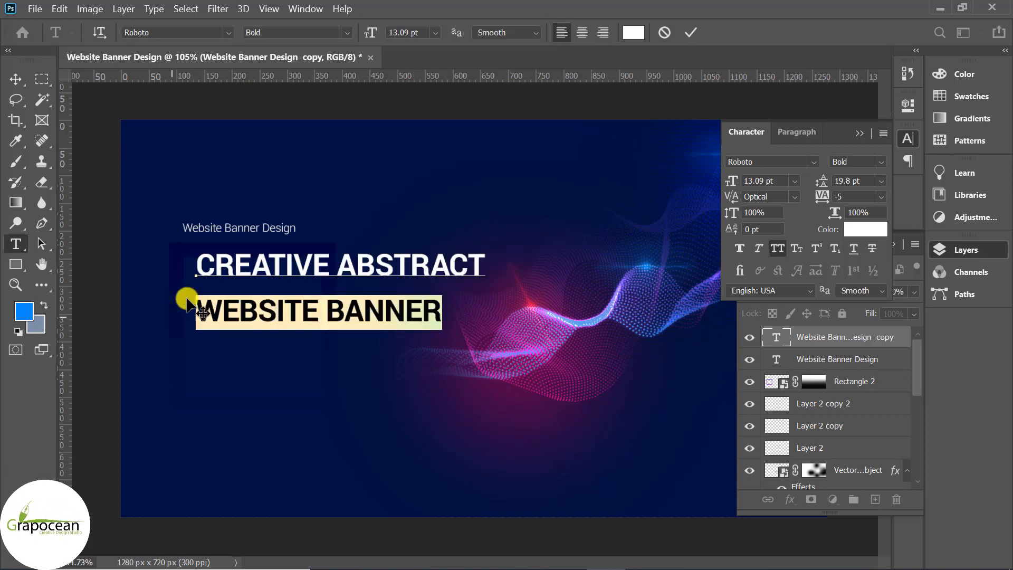
pyautogui.click(402, 32)
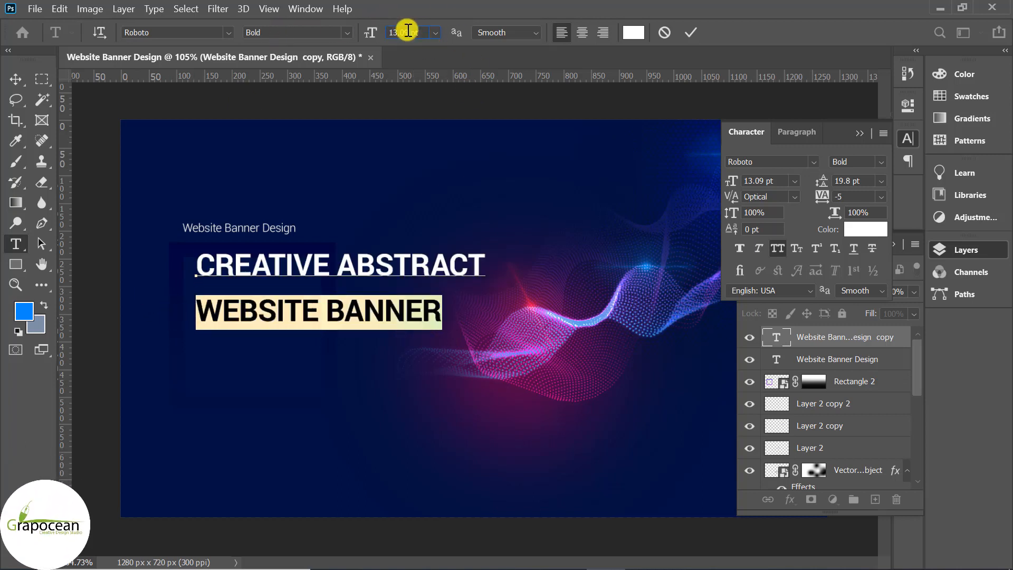
pyautogui.press('BackSpace')
pyautogui.press('BackSpace')
pyautogui.press('BackSpace')
pyautogui.press('BackSpace')
pyautogui.press('BackSpace')
pyautogui.write('21.18')
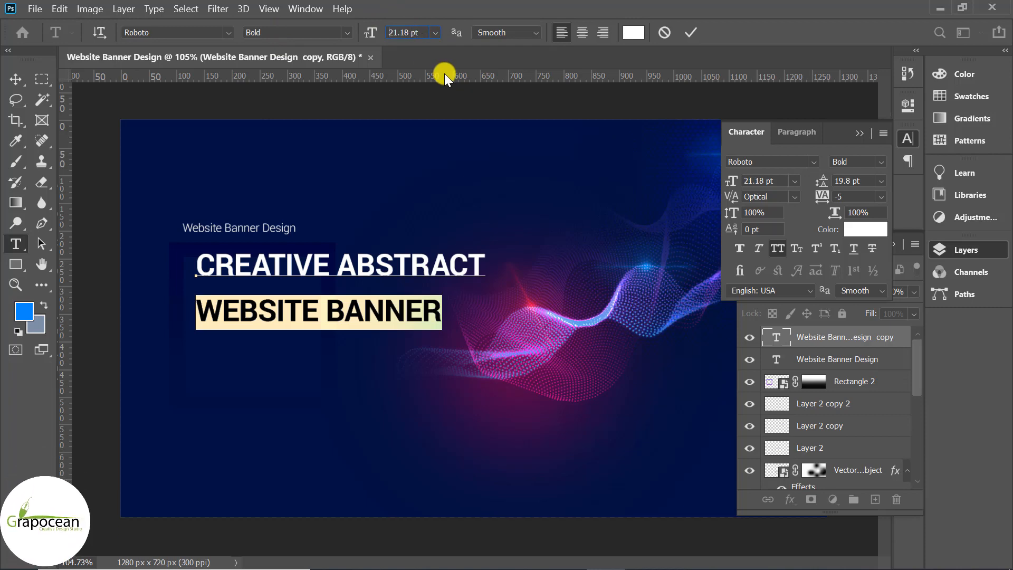
pyautogui.press('Return')
pyautogui.click(15, 79)
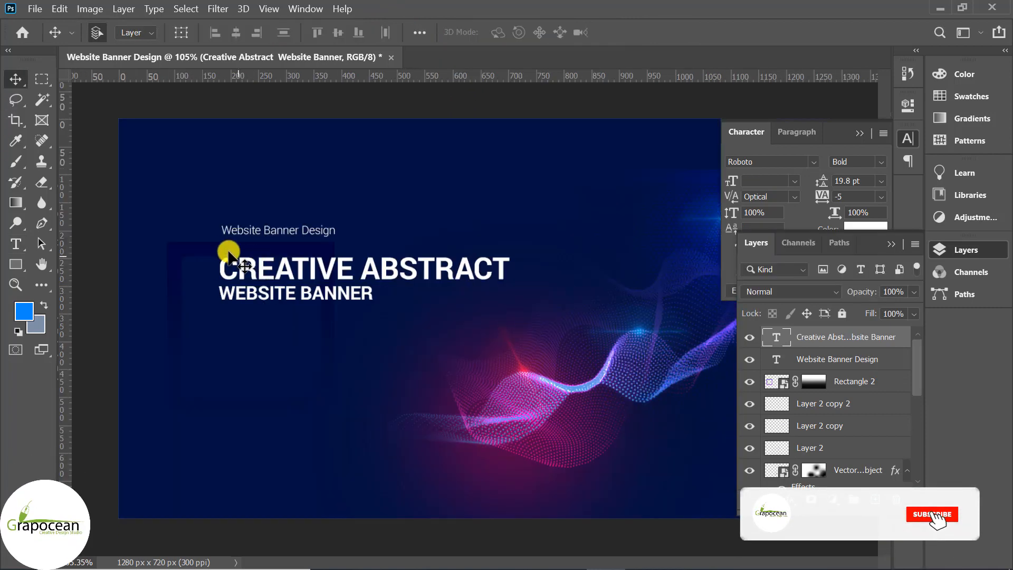
# Step: Duplicate the faded square frame and place the copy near the banner's upper middle, above the headline
pyautogui.moveTo(218, 252); pyautogui.dragTo(433, 136)
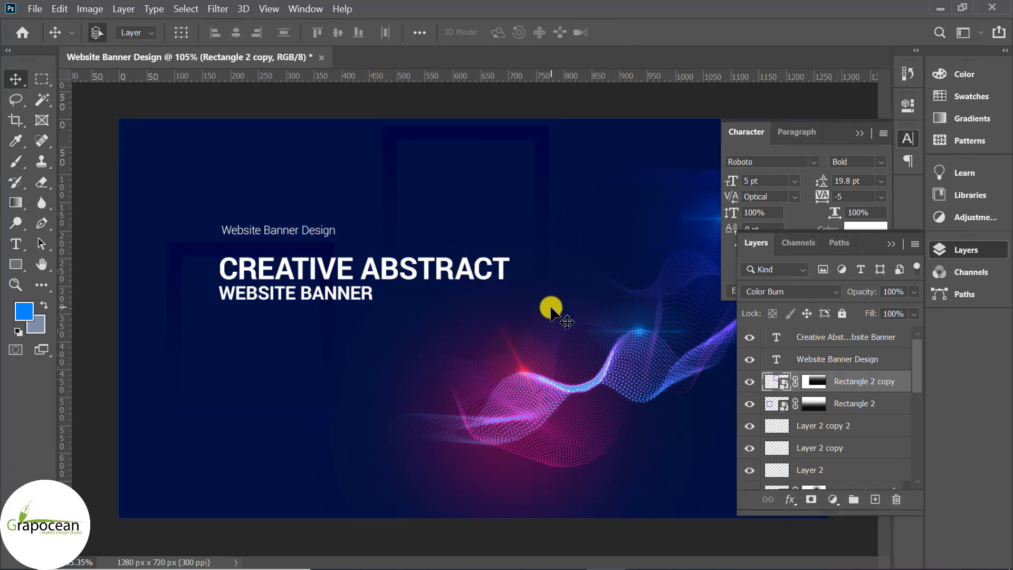
pyautogui.hotkey('ctrl', '0')
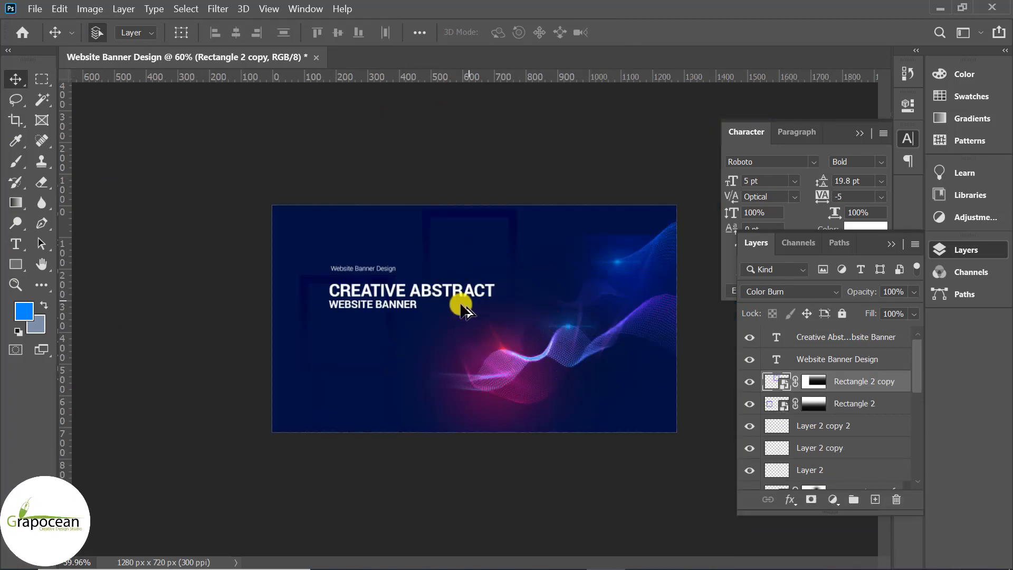
pyautogui.scroll(3, 475, 320)
# Step: Colour the word ABSTRACT crimson (bd0f45) by sampling the red glow of the wave
pyautogui.click(15, 244)
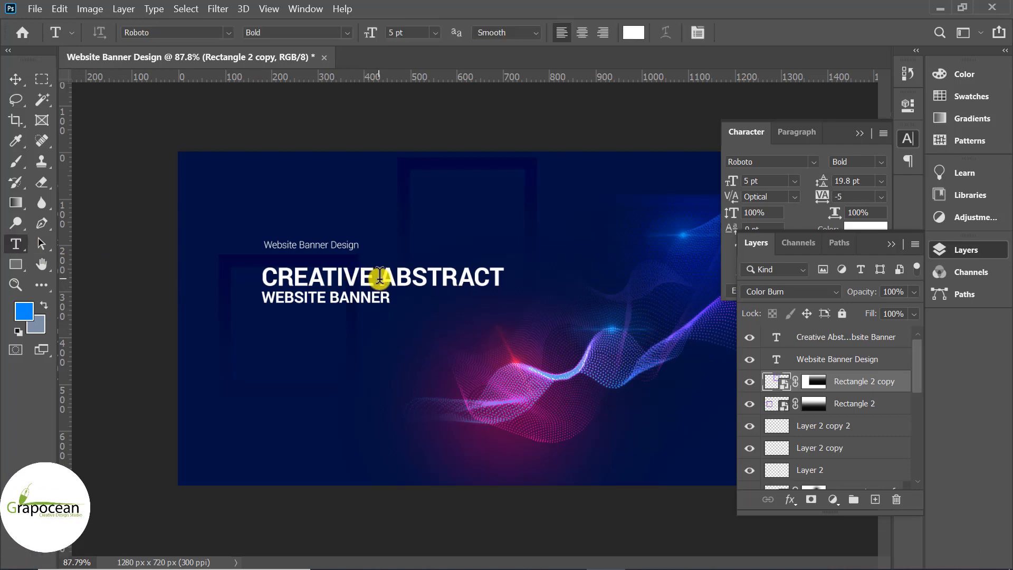
pyautogui.moveTo(380, 276); pyautogui.dragTo(510, 278)
pyautogui.click(645, 42)
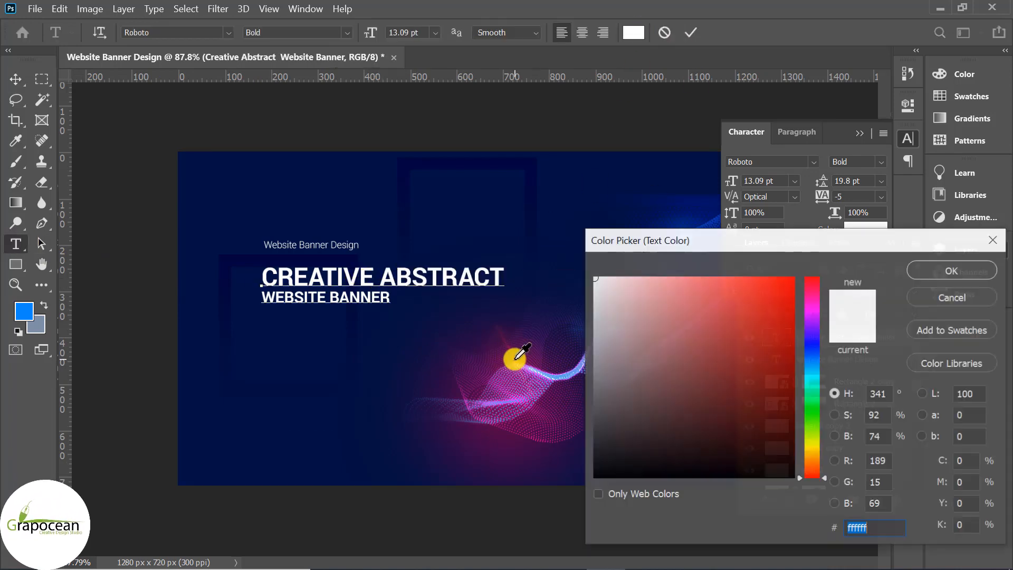
pyautogui.click(516, 358)
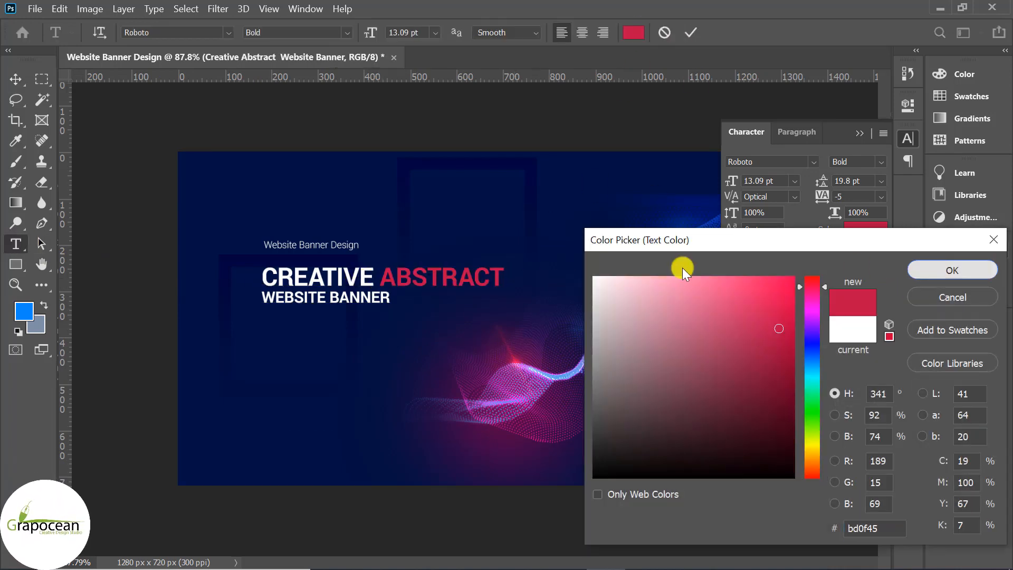
pyautogui.press('Return')
pyautogui.click(15, 80)
pyautogui.scroll(-3, 335, 401)
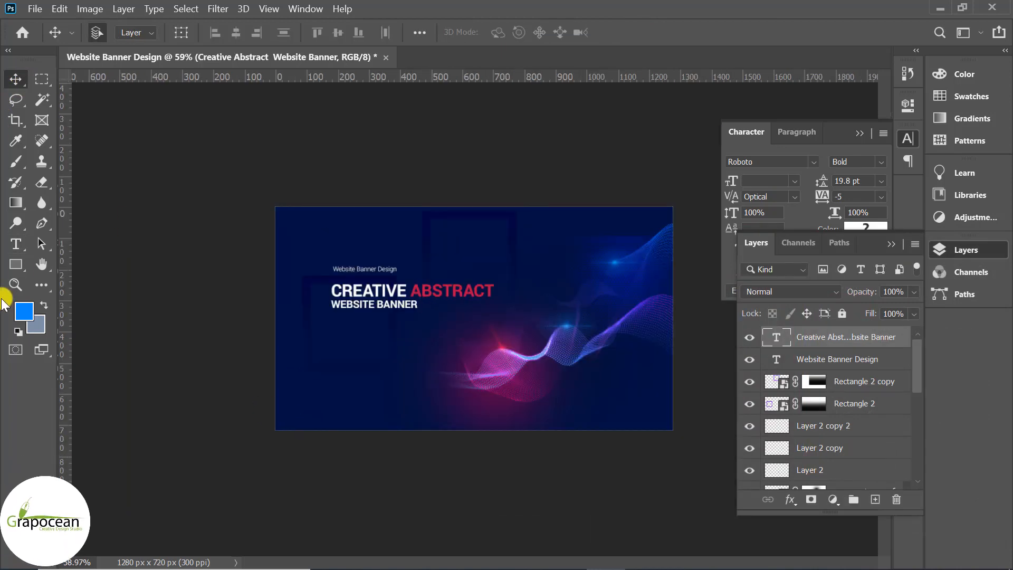
# Step: Add a 2.88 pt Roboto Bold menu line "HOME ABOUT SERVICE CONTACT" near the banner's upper edge, in the crimson sampled from ABSTRACT
pyautogui.click(16, 244)
pyautogui.scroll(2, 360, 227)
pyautogui.click(331, 189)
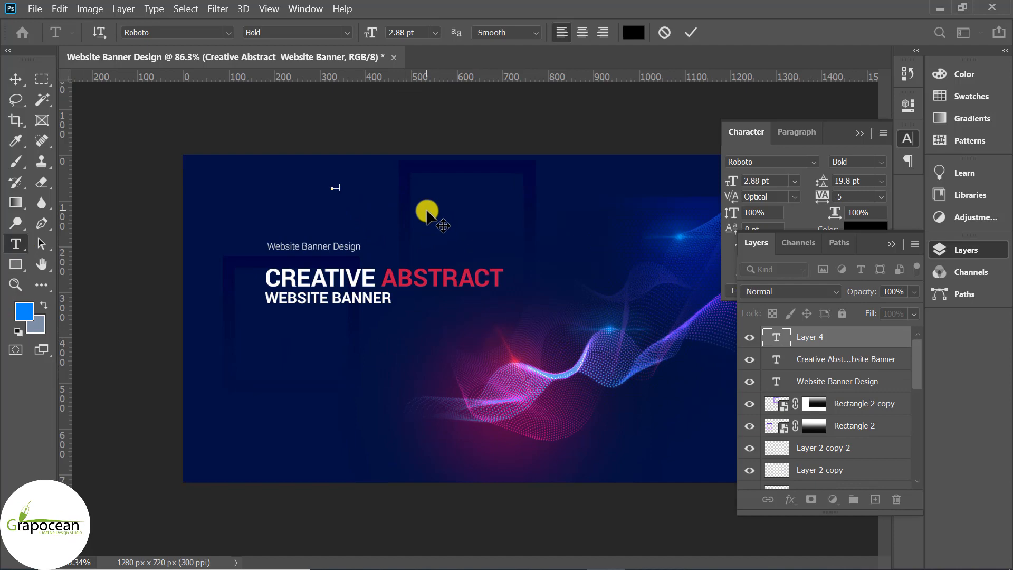
pyautogui.scroll(3, 362, 186)
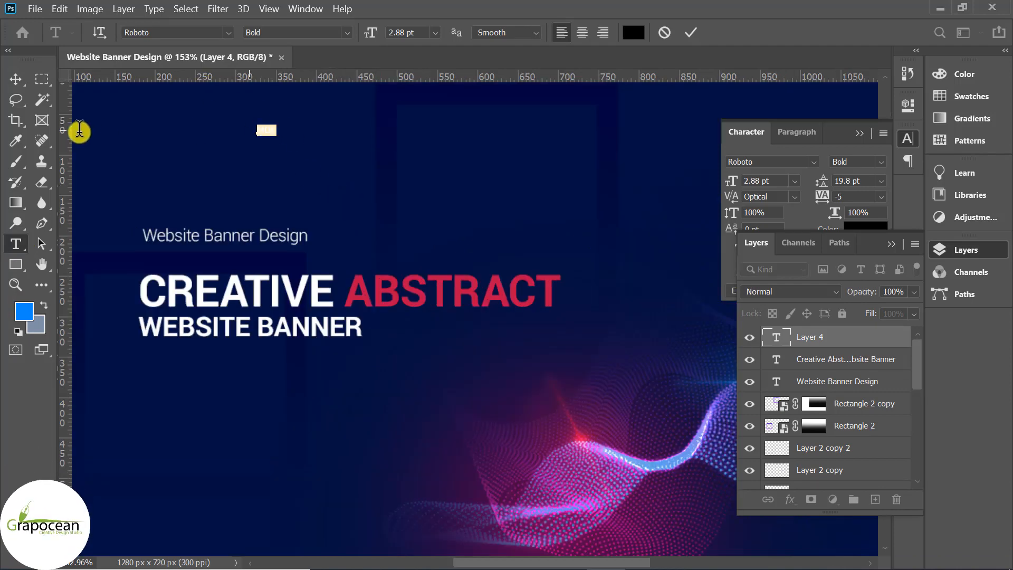
pyautogui.click(391, 290)
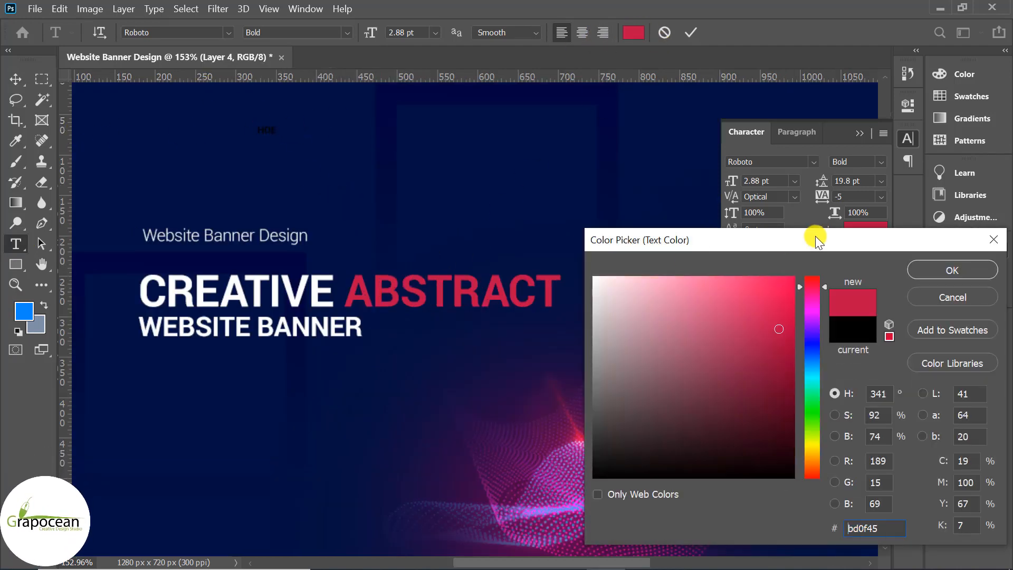
pyautogui.click(943, 269)
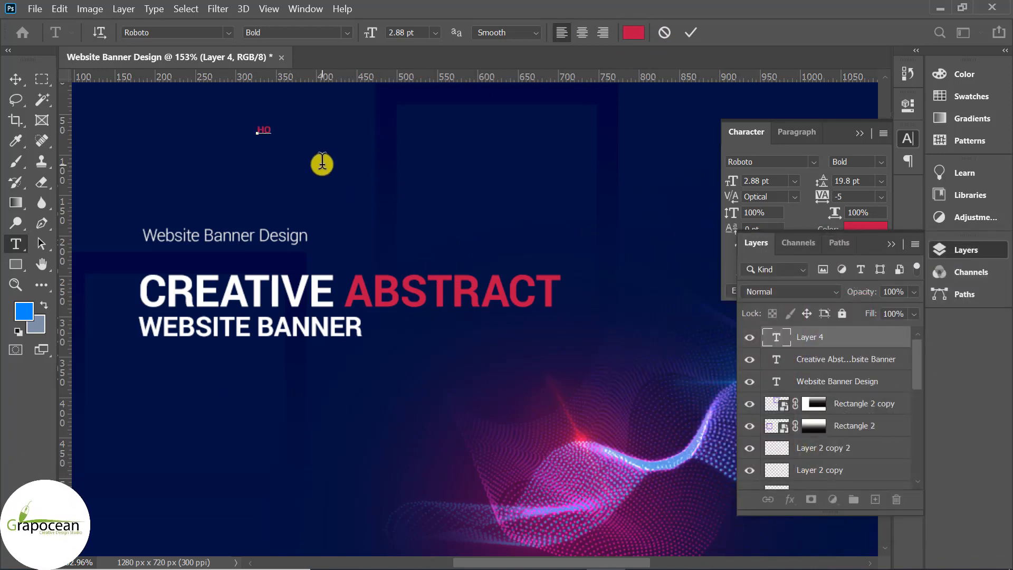
pyautogui.write('MEAB')
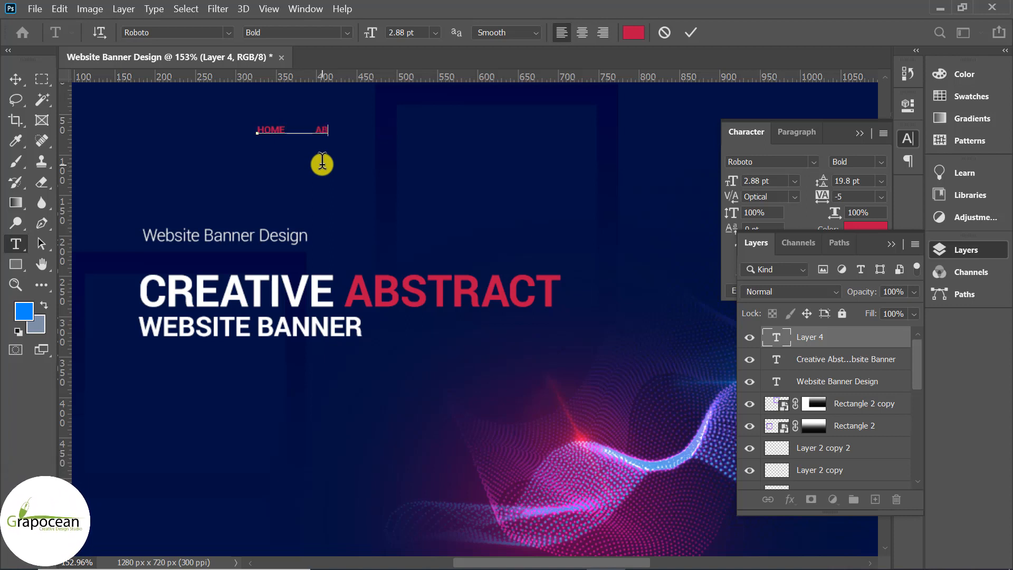
pyautogui.write('OUT                          SERVICE')
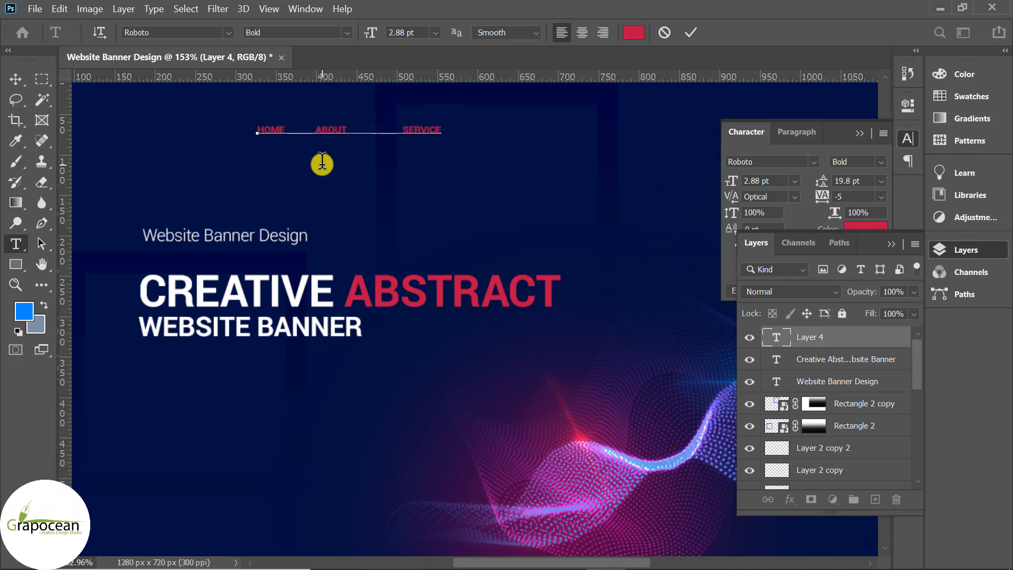
pyautogui.write('ntact')
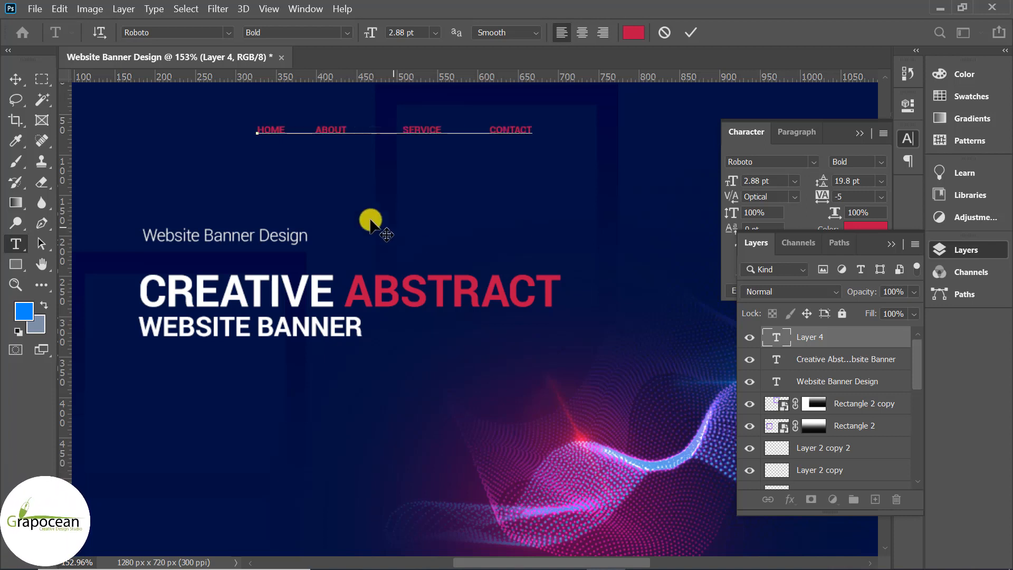
pyautogui.click(15, 79)
pyautogui.scroll(-4, 415, 230)
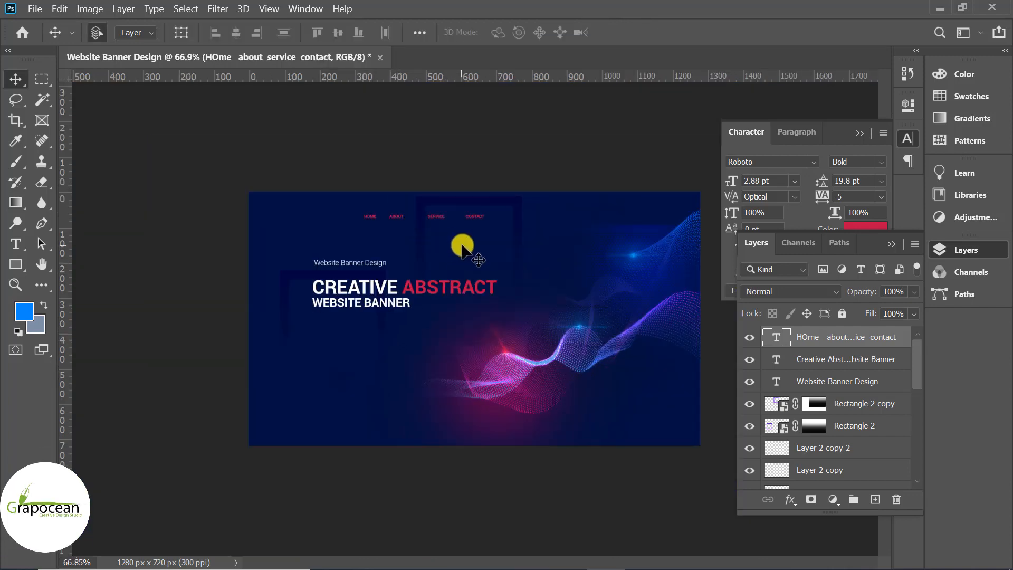
# Step: Recolour the menu words ABOUT, SERVICE and CONTACT white (ffffff) and even out the spacing between the menu words
pyautogui.scroll(4, 461, 244)
pyautogui.click(15, 244)
pyautogui.moveTo(267, 169); pyautogui.dragTo(463, 169)
pyautogui.click(633, 35)
pyautogui.click(359, 328)
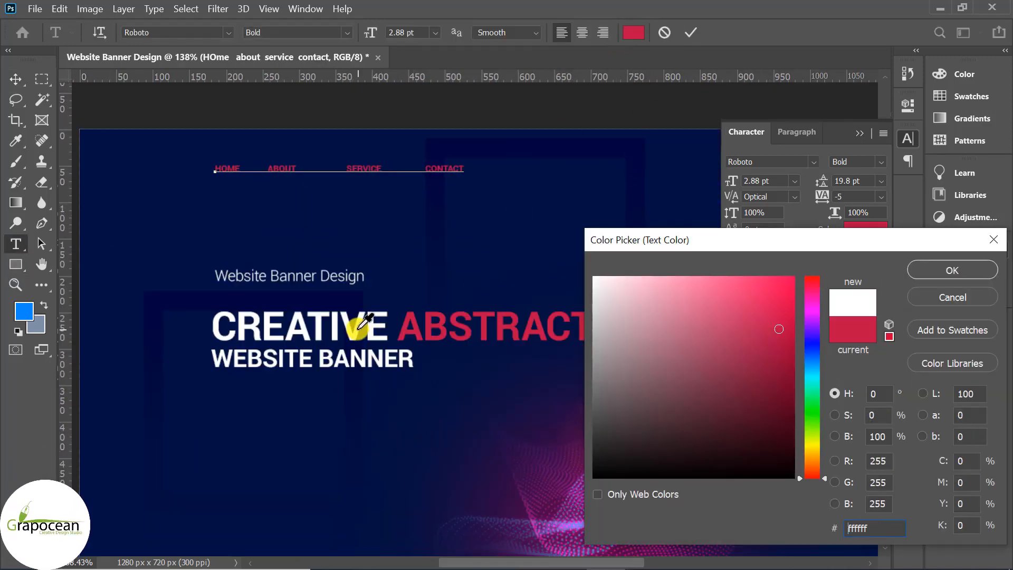
pyautogui.click(934, 271)
pyautogui.click(16, 80)
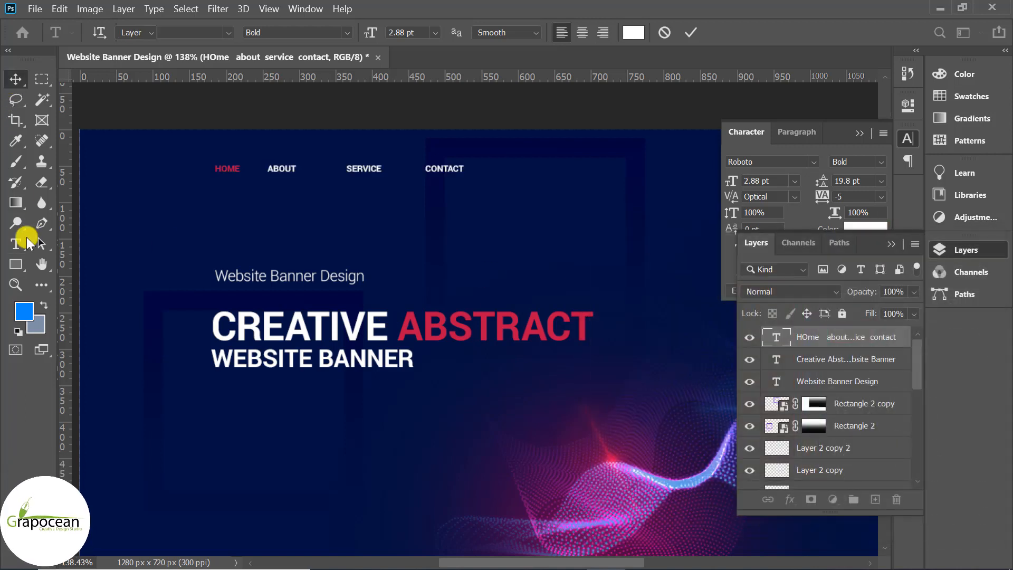
pyautogui.click(19, 240)
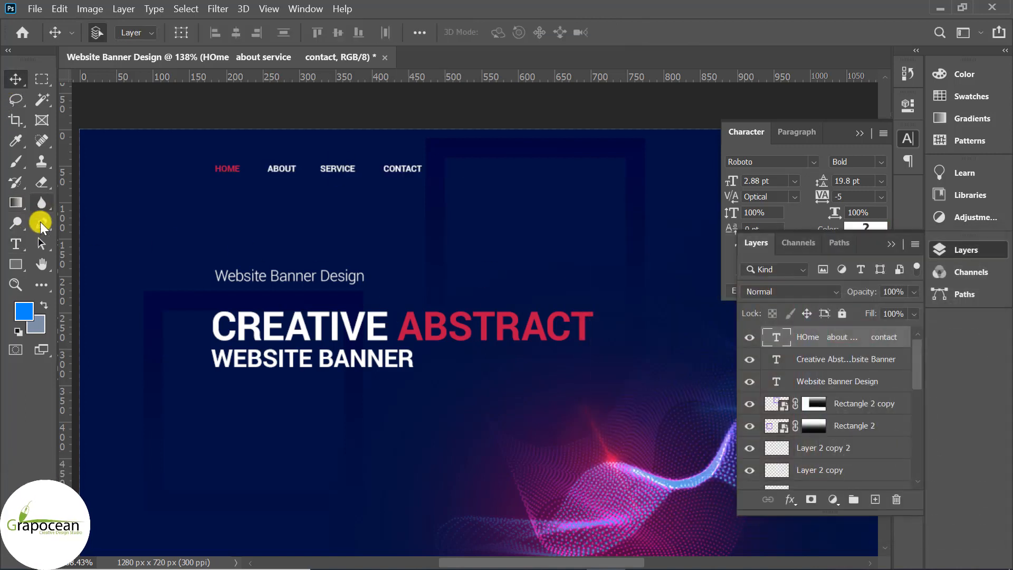
# Step: Change the whole menu line HOME ABOUT SERVICE CONTACT to the Roboto Light weight
pyautogui.click(19, 241)
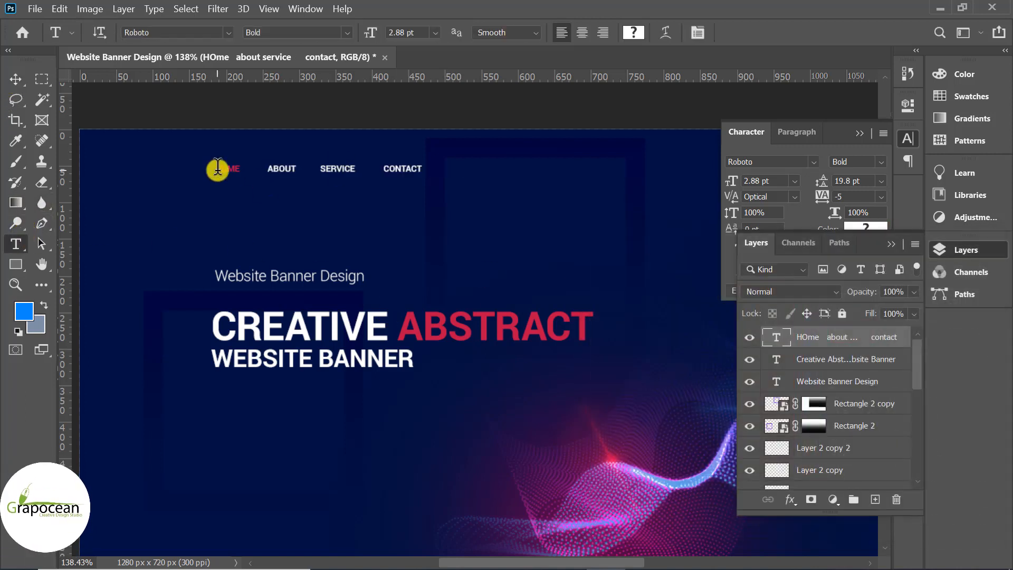
pyautogui.moveTo(216, 168); pyautogui.dragTo(489, 164)
pyautogui.click(347, 32)
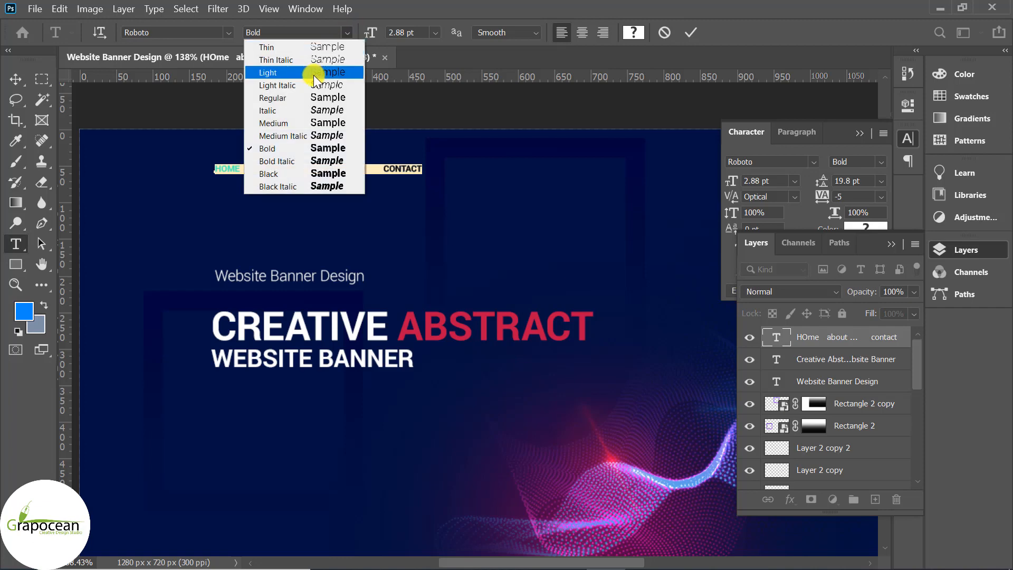
pyautogui.click(271, 70)
pyautogui.click(15, 79)
pyautogui.scroll(-3, 482, 355)
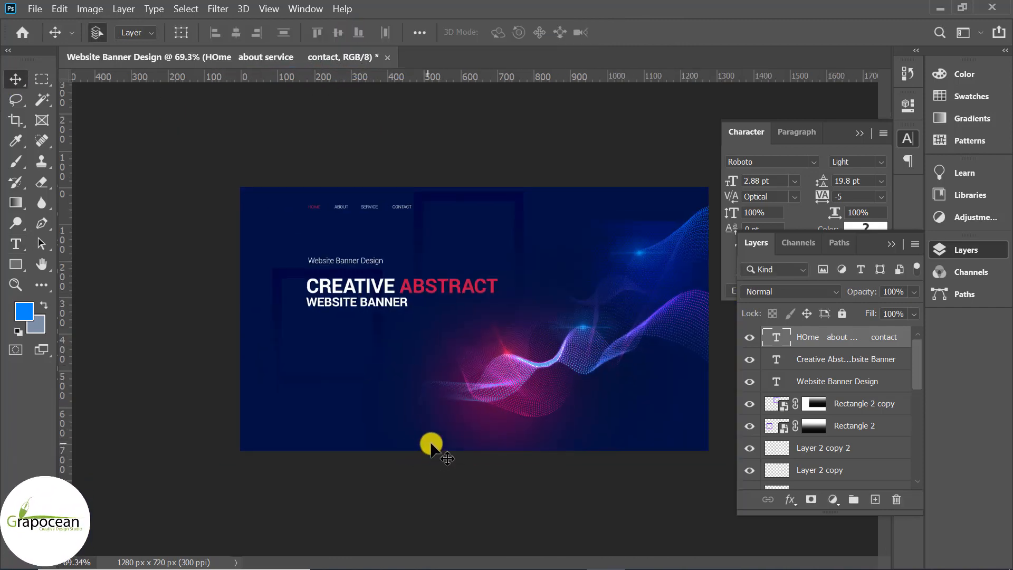
pyautogui.scroll(2, 413, 430)
pyautogui.scroll(1, 311, 420)
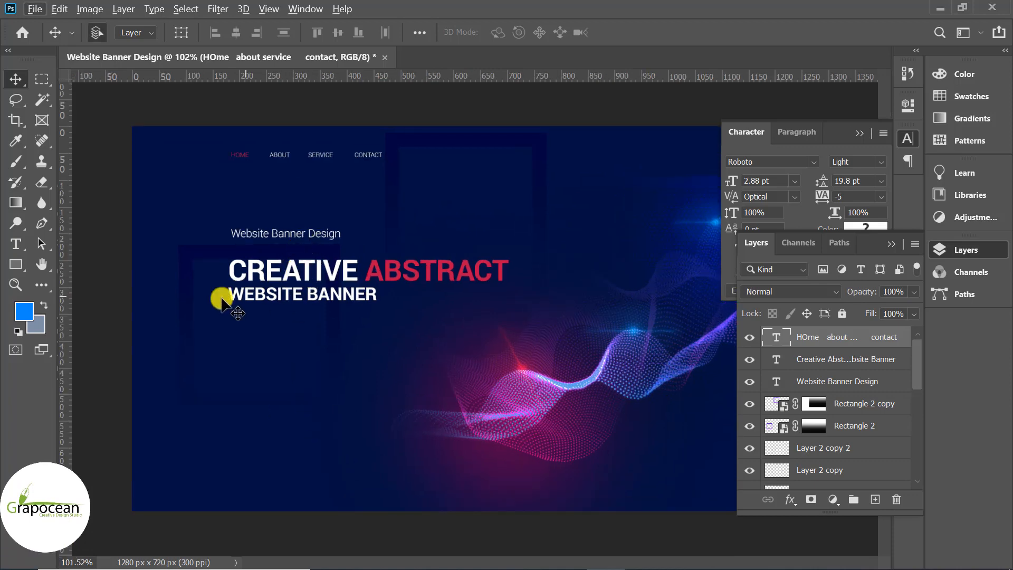
# Step: Draw a fully rounded button shape about 136 by 41 px below the headline, fill it crimson and align it with the headline's start
pyautogui.click(16, 264)
pyautogui.click(32, 278)
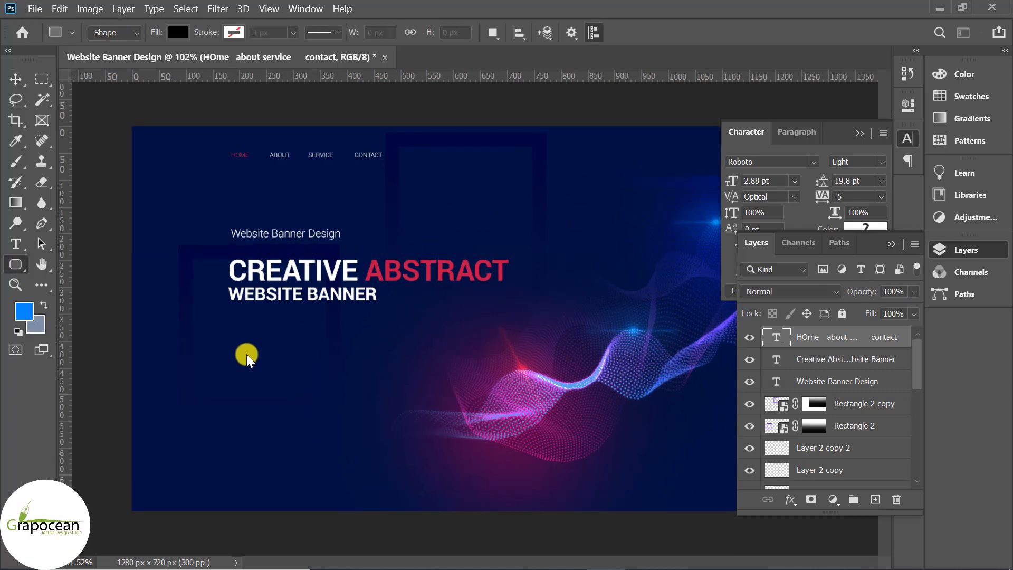
pyautogui.moveTo(239, 345); pyautogui.dragTo(311, 366)
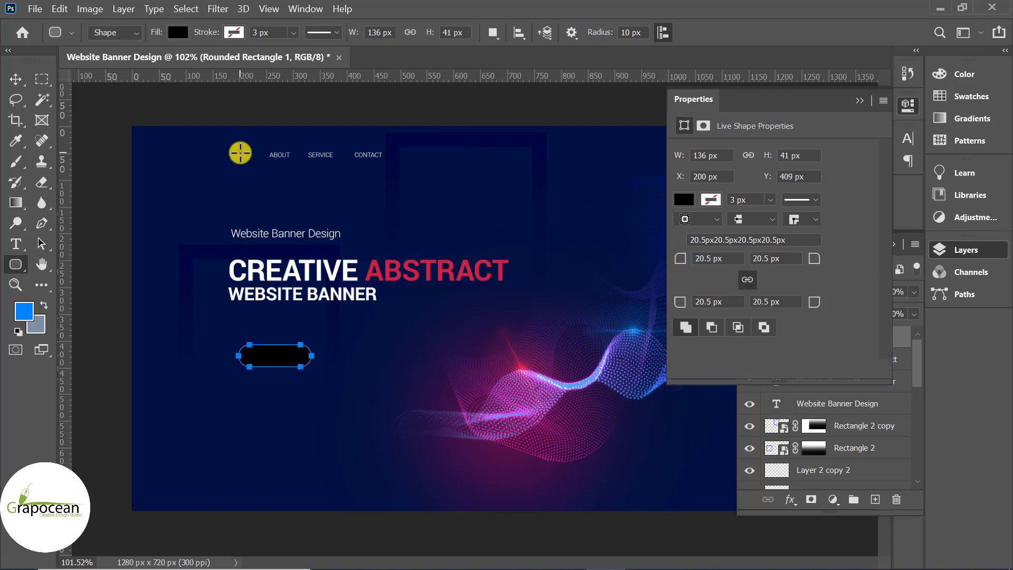
pyautogui.click(182, 30)
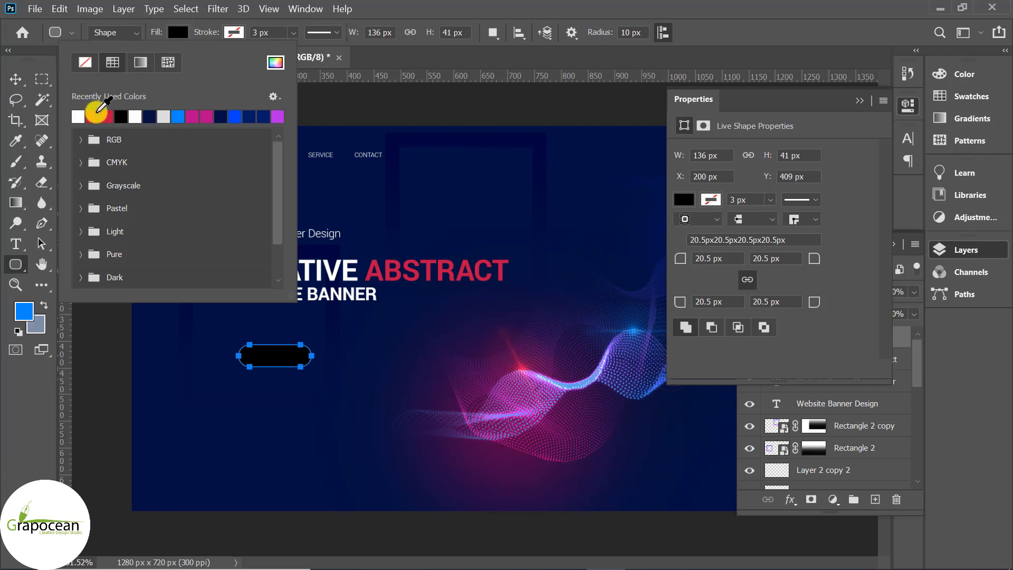
pyautogui.click(93, 108)
pyautogui.click(16, 80)
pyautogui.moveTo(280, 361)
pyautogui.mouseDown()
pyautogui.moveTo(266, 357)
pyautogui.moveTo(274, 354)
pyautogui.mouseUp()
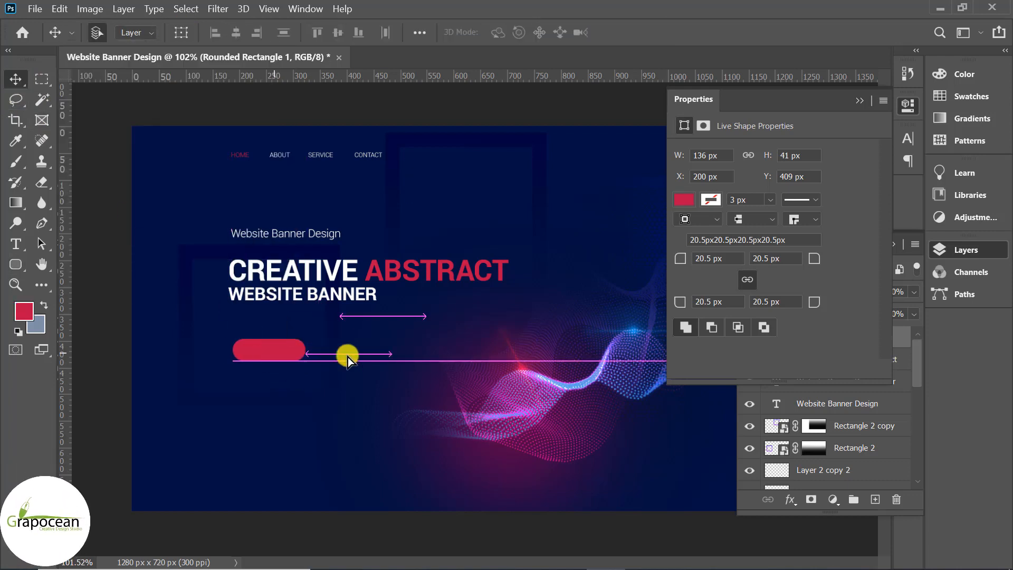
# Step: Duplicate the "Website Banner Design" subtitle onto the crimson button and replace the copy's text with "Order Now"
pyautogui.moveTo(295, 238); pyautogui.dragTo(287, 353)
pyautogui.click(16, 244)
pyautogui.click(234, 353)
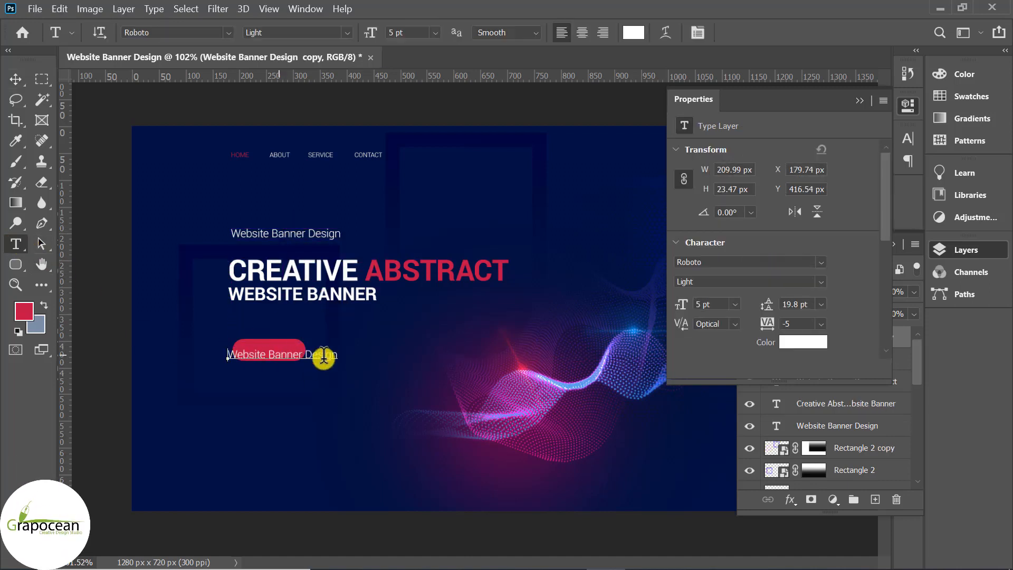
pyautogui.hotkey('ctrl', 'a')
pyautogui.write('Or')
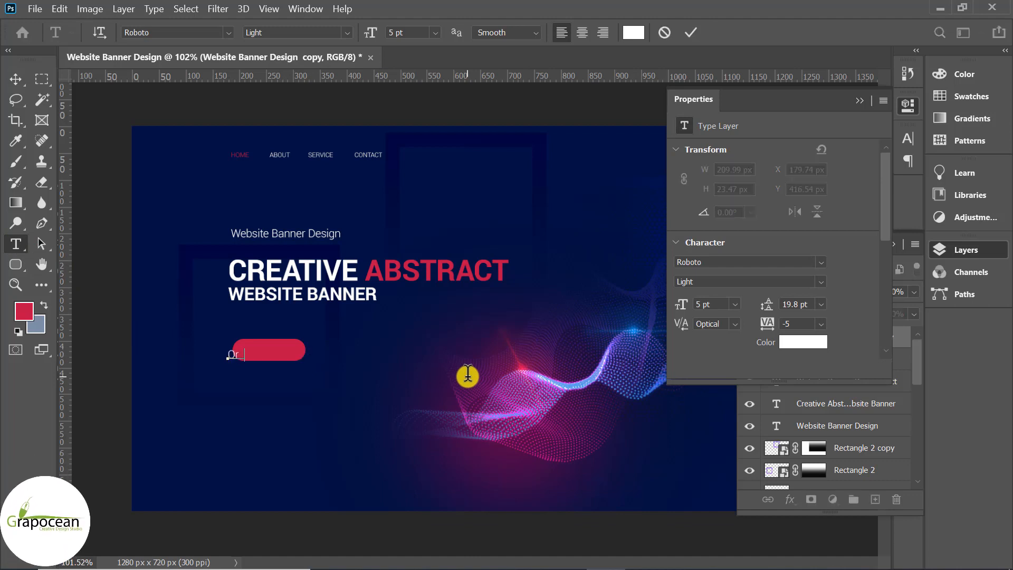
pyautogui.scroll(3, 250, 403)
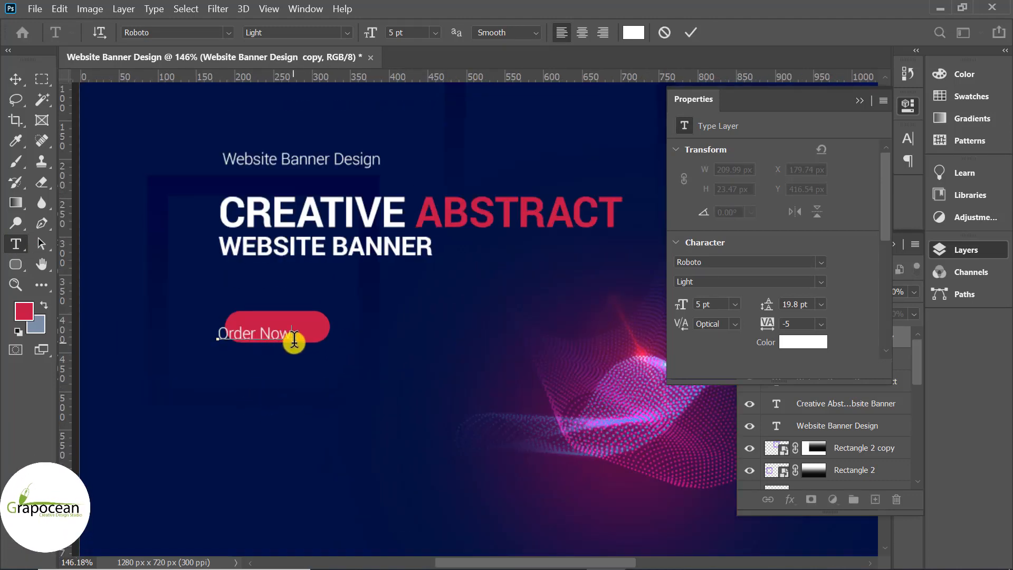
# Step: Set the "Order Now" label to the Roboto Medium weight
pyautogui.moveTo(290, 338); pyautogui.dragTo(114, 343)
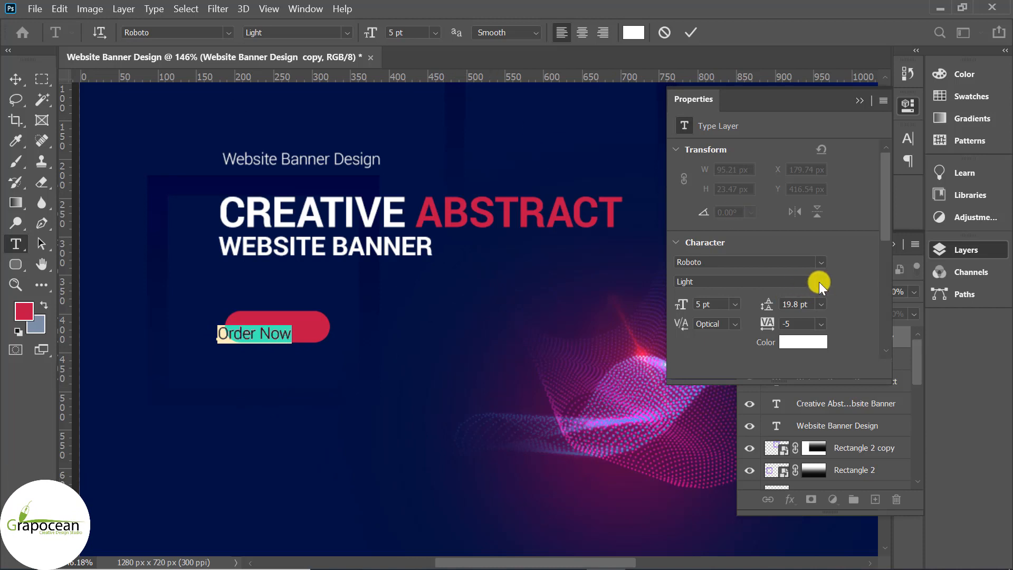
pyautogui.click(819, 282)
pyautogui.click(726, 369)
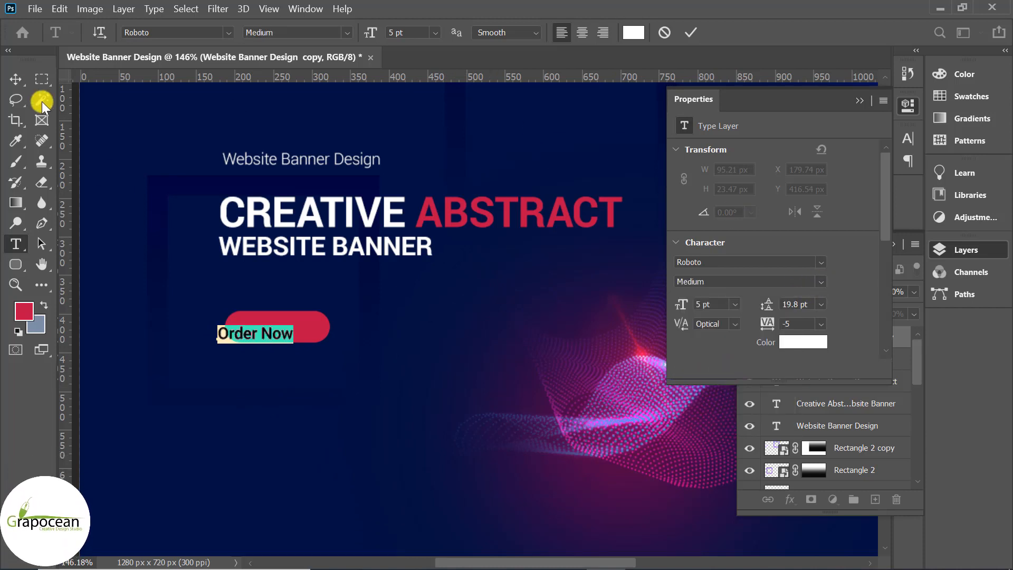
pyautogui.click(15, 80)
pyautogui.click(859, 100)
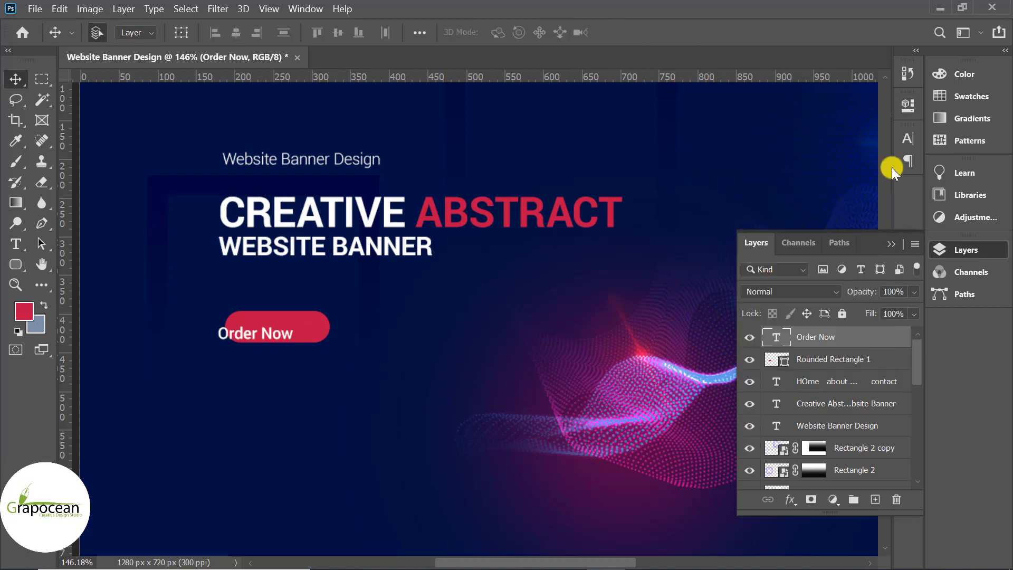
# Step: Centre the "Order Now" label within the crimson button using a selection of the button shape, and deselect
pyautogui.scroll(-6, 827, 457)
pyautogui.scroll(6, 828, 461)
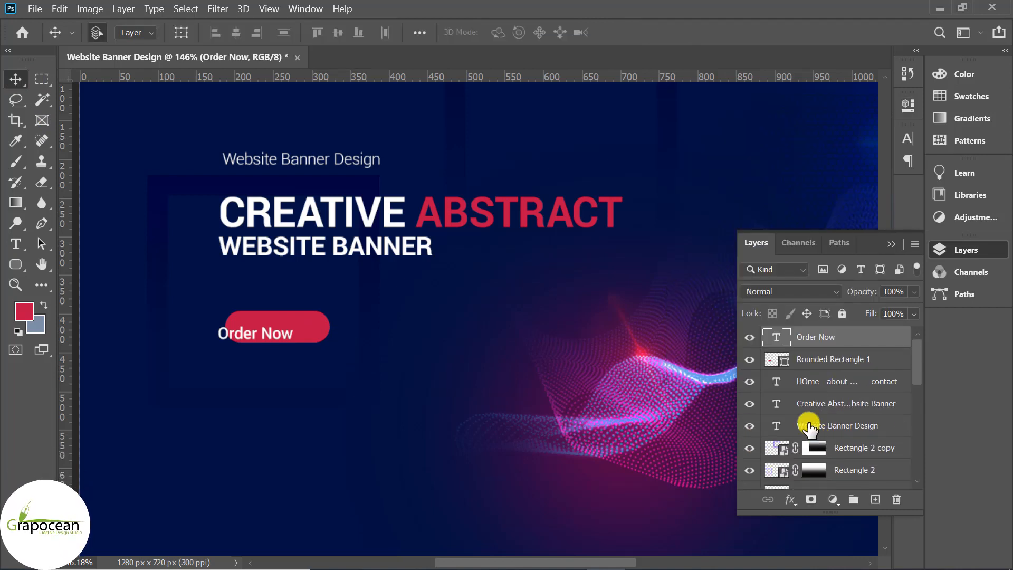
pyautogui.keyDown('ctrl'); pyautogui.click(773, 360); pyautogui.keyUp('ctrl')
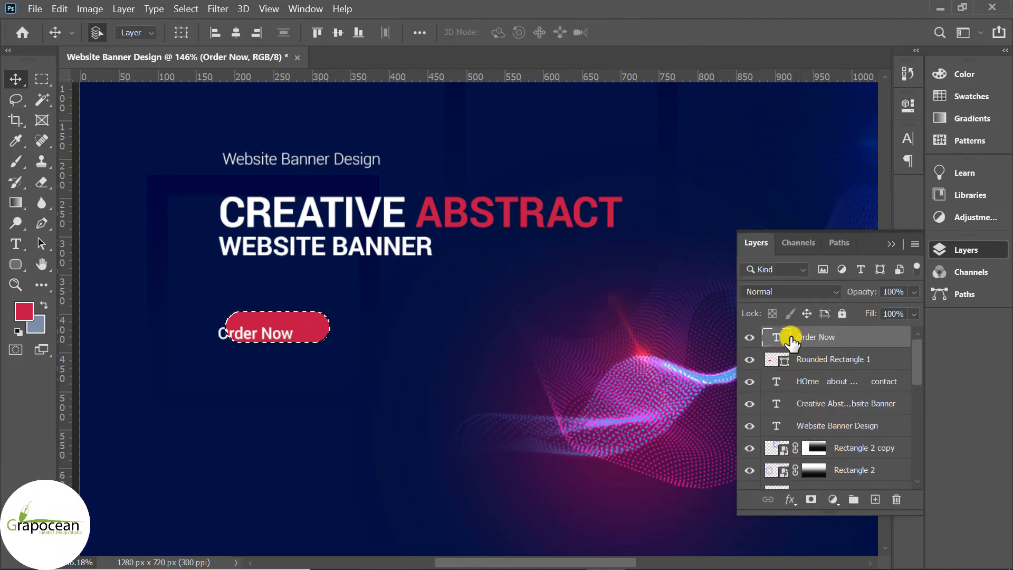
pyautogui.click(336, 32)
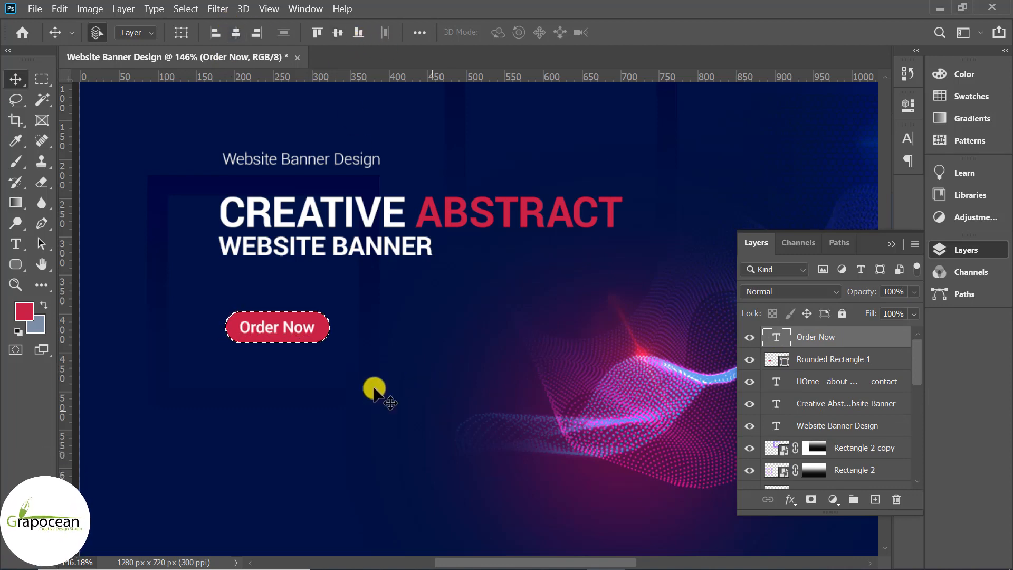
pyautogui.click(41, 79)
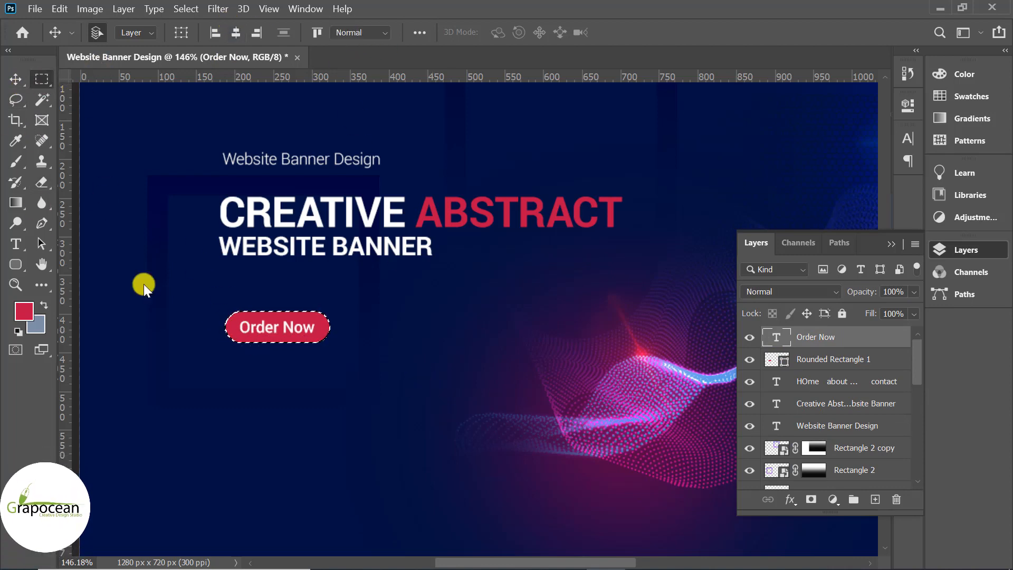
pyautogui.click(155, 333)
# Step: Draw a three-sided polygon about 94 px in size beside the Order Now button, on a layer above the patterned background rectangle
pyautogui.scroll(-4, 397, 472)
pyautogui.scroll(2, 412, 469)
pyautogui.press('v')
pyautogui.click(354, 463)
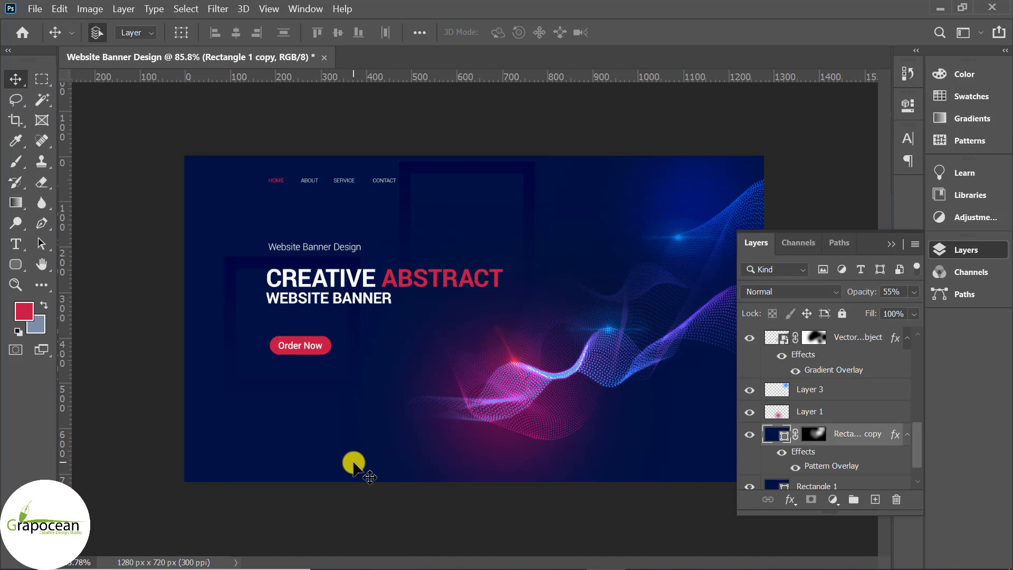
pyautogui.click(15, 262)
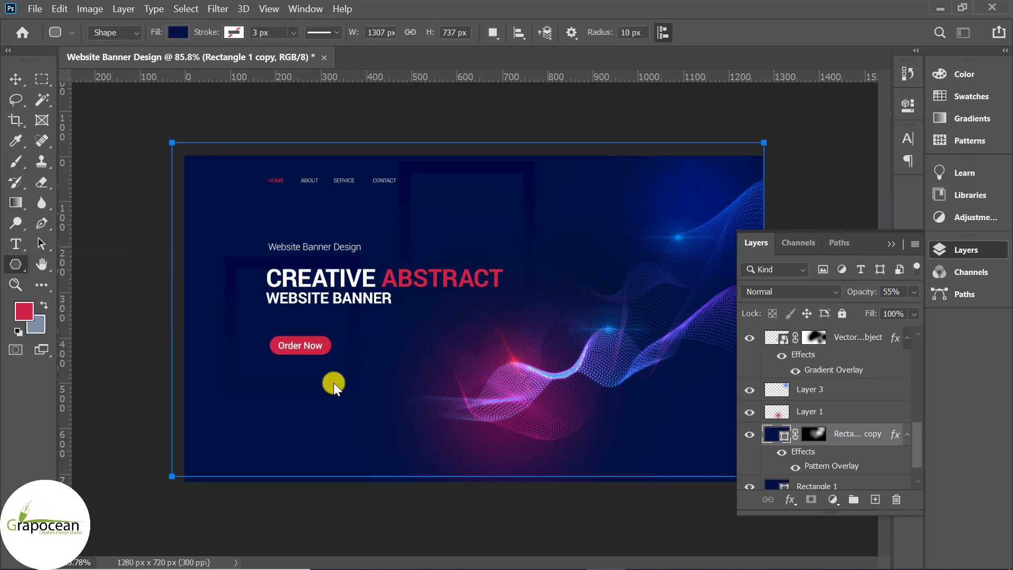
pyautogui.hotkey('ctrl', 'shift', 'alt', 'n')
pyautogui.moveTo(369, 346); pyautogui.dragTo(388, 365)
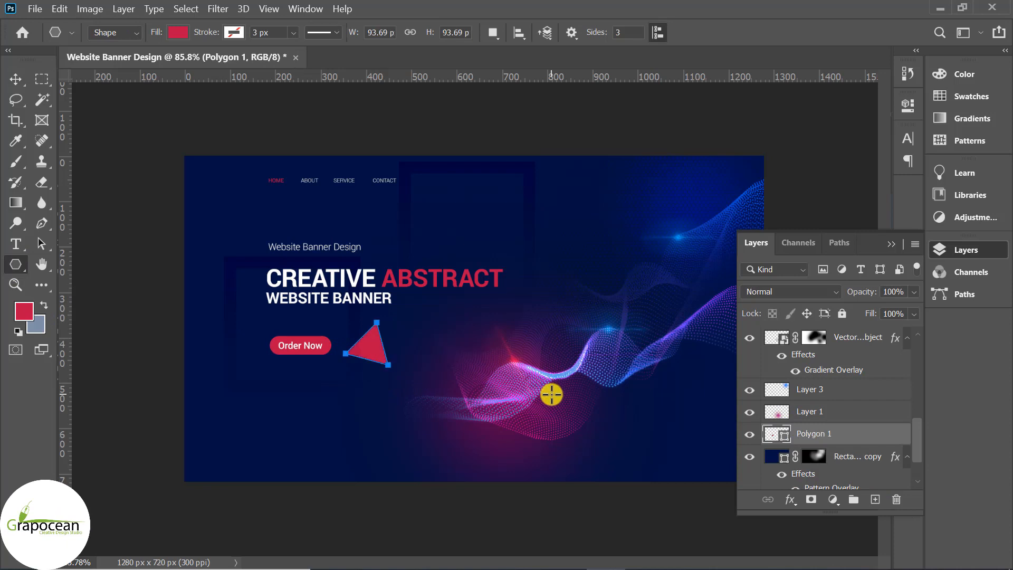
# Step: Give the triangle no fill and a 3 px crimson outline, and rotate and shrink it to about 73 px
pyautogui.click(178, 33)
pyautogui.click(232, 30)
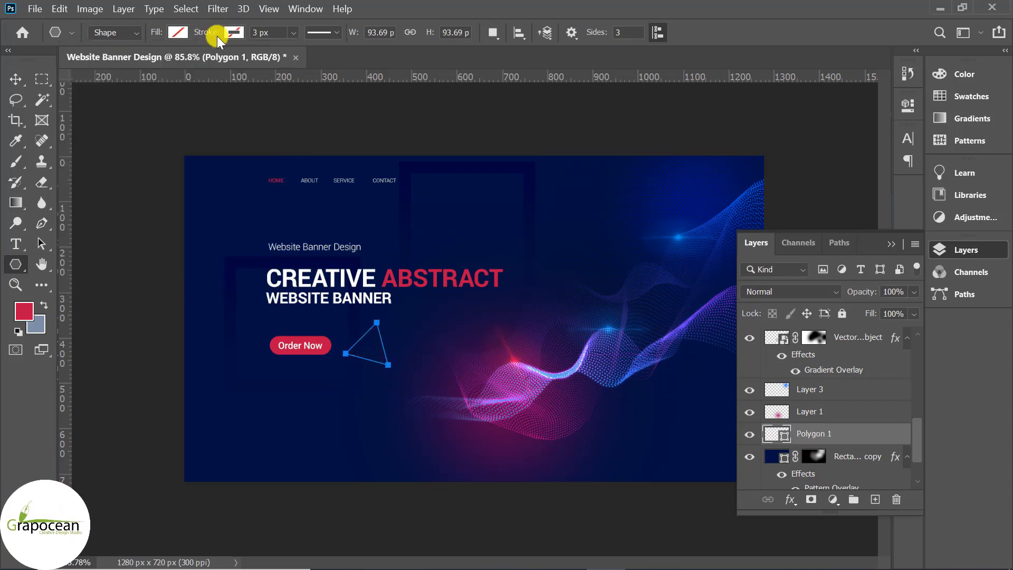
pyautogui.click(135, 113)
pyautogui.click(18, 79)
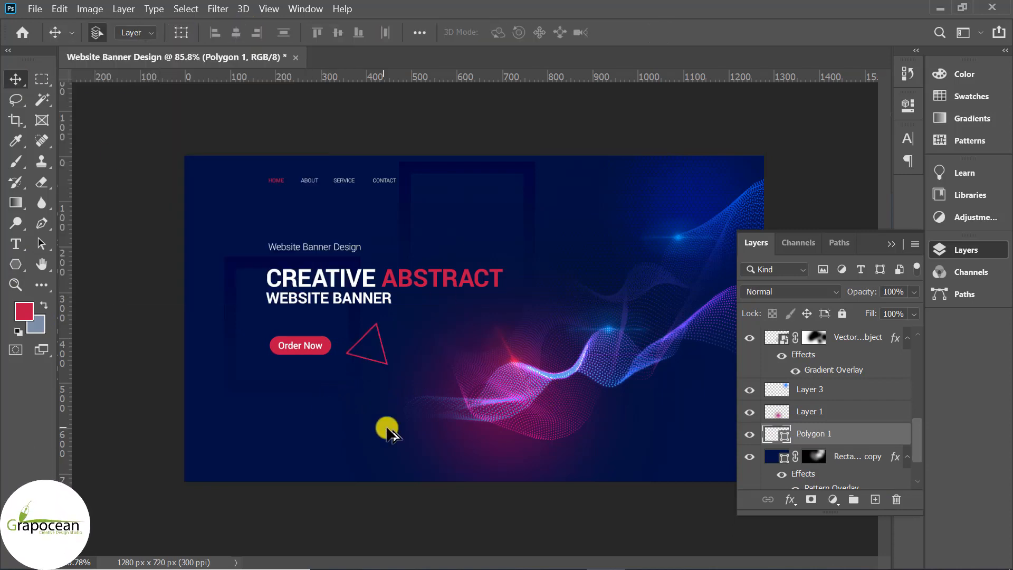
pyautogui.scroll(-8, 537, 476)
pyautogui.scroll(9, 543, 480)
# Step: Draw a circle about 58 px in diameter below the triangle on a new layer
pyautogui.click(13, 266)
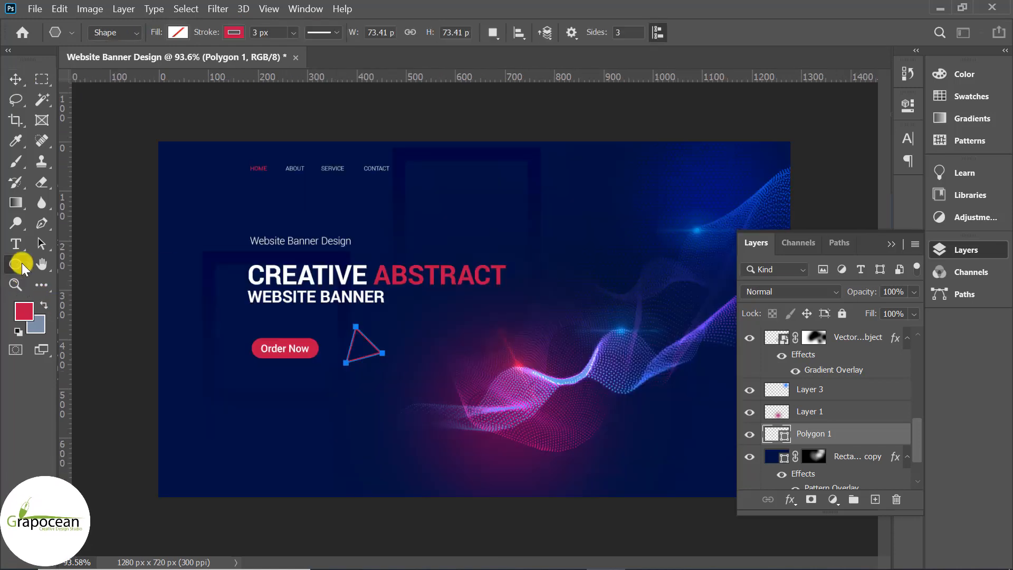
pyautogui.rightClick(13, 266)
pyautogui.click(74, 299)
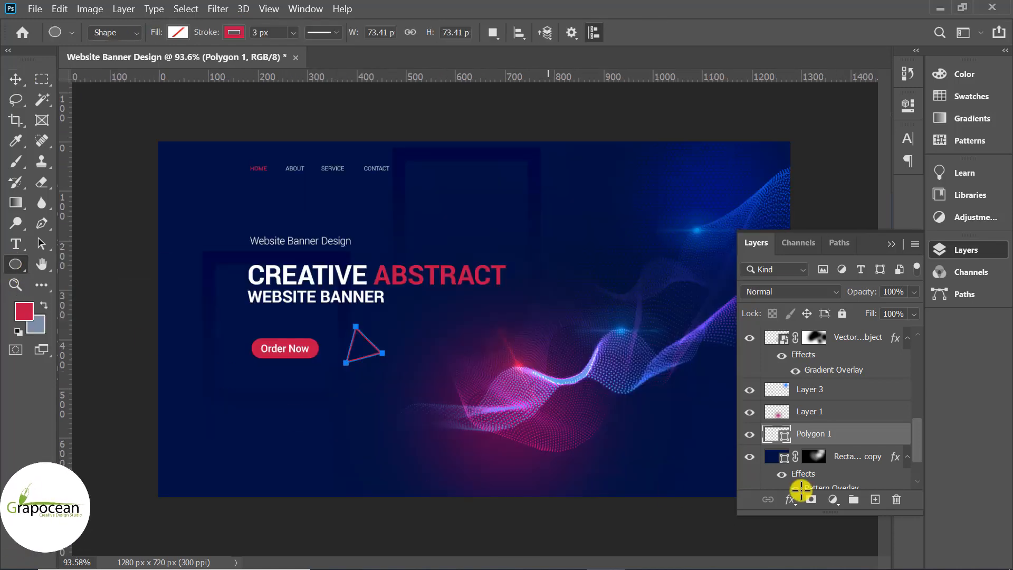
pyautogui.click(875, 499)
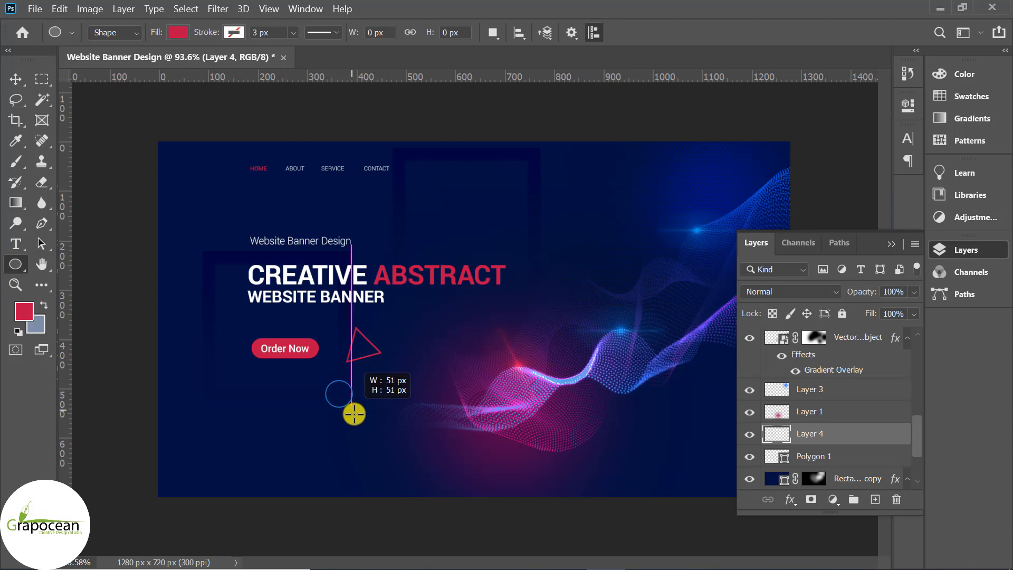
pyautogui.moveTo(354, 414); pyautogui.dragTo(356, 411)
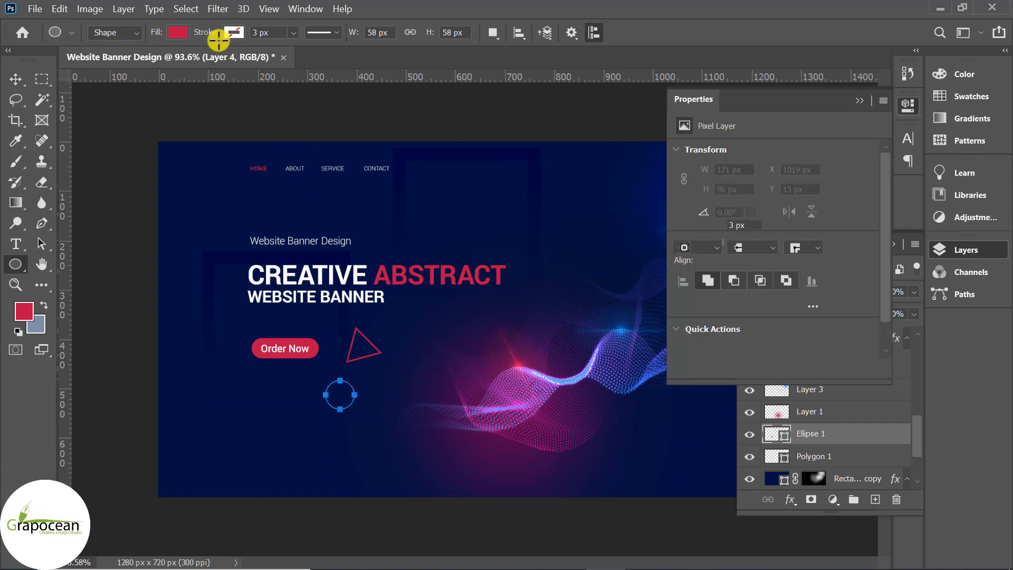
# Step: Remove the circle's fill and give it a 1 px crimson outline
pyautogui.click(177, 32)
pyautogui.click(92, 63)
pyautogui.click(231, 35)
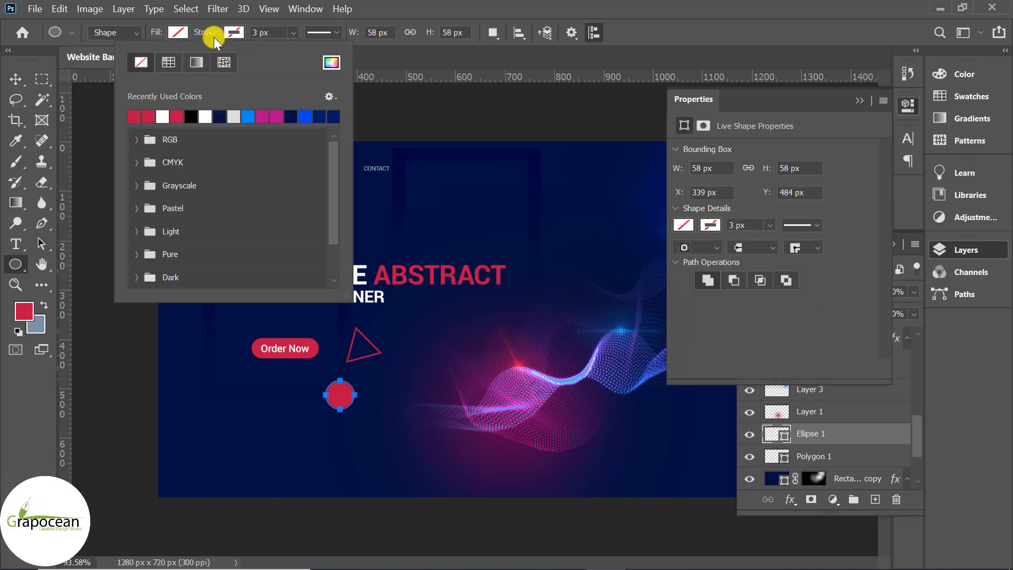
pyautogui.moveTo(272, 35); pyautogui.dragTo(181, 35)
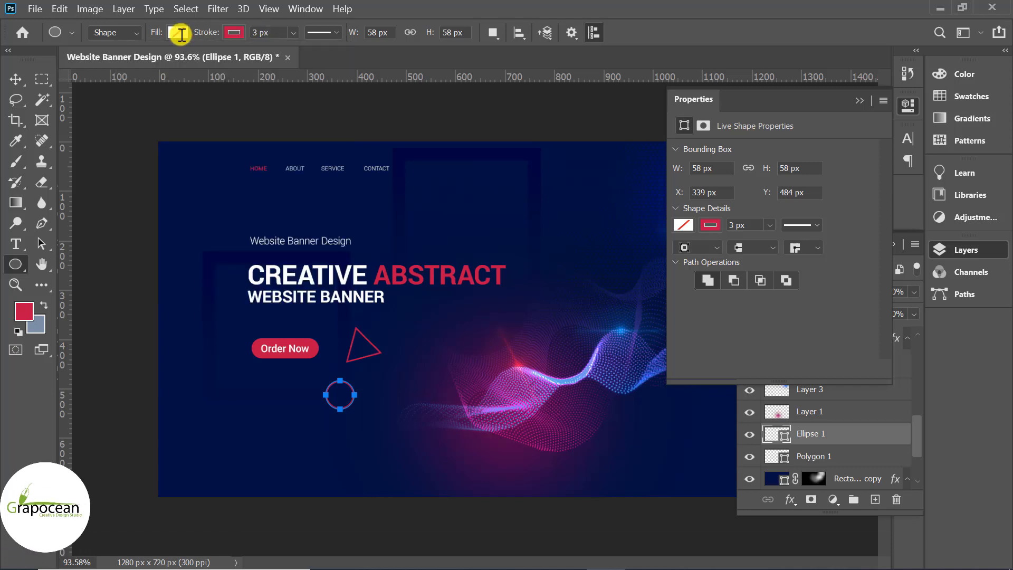
pyautogui.write('1')
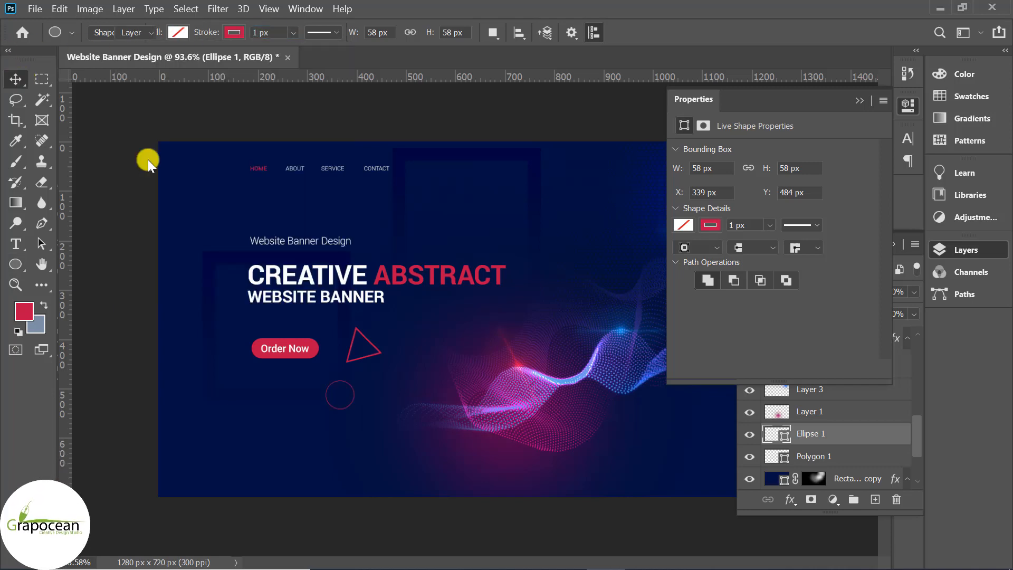
pyautogui.press('v')
# Step: Set the triangle's outline to 1 px and scale the triangle down to about half its size
pyautogui.click(810, 455)
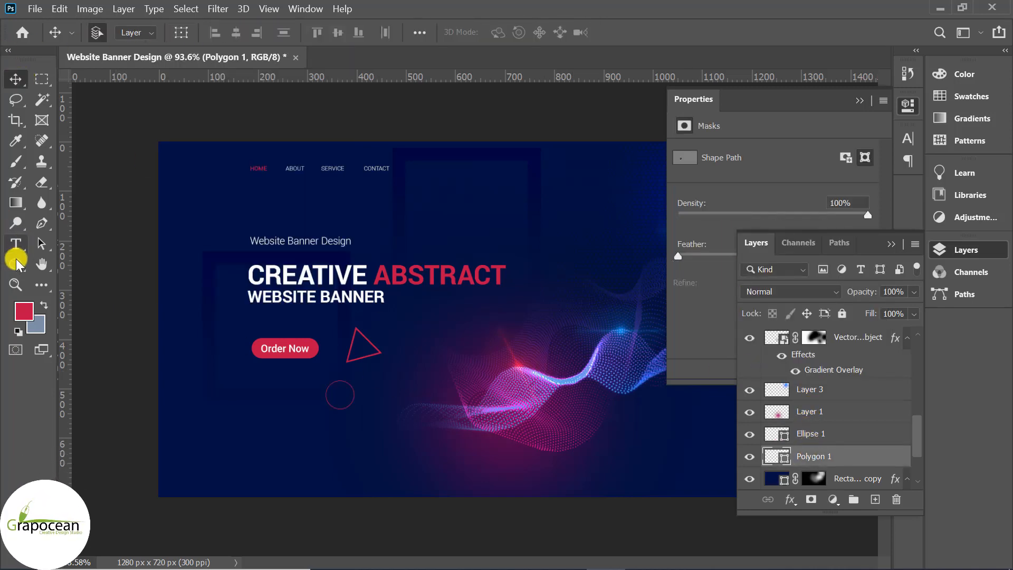
pyautogui.click(265, 31)
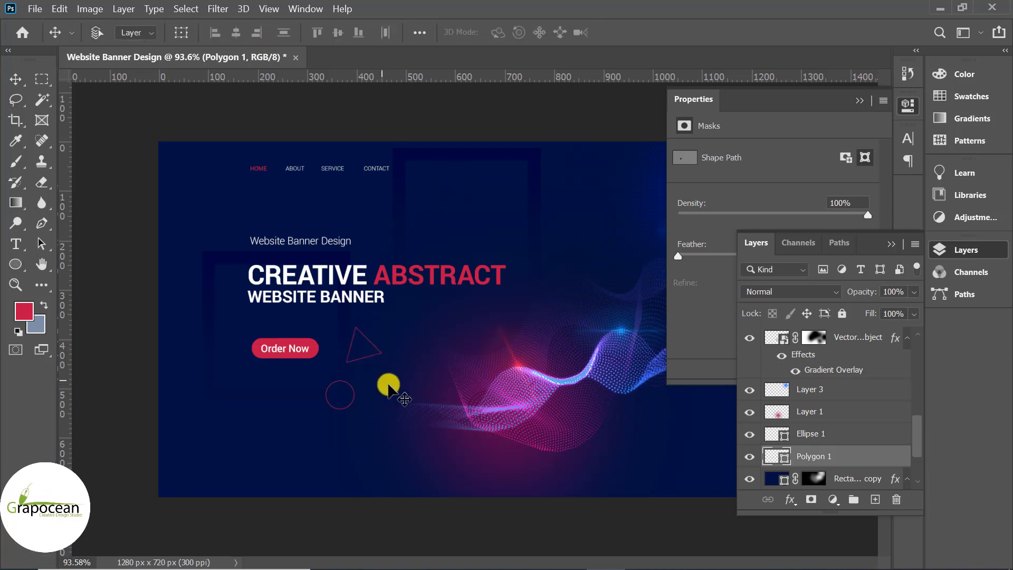
pyautogui.hotkey('ctrl', 't')
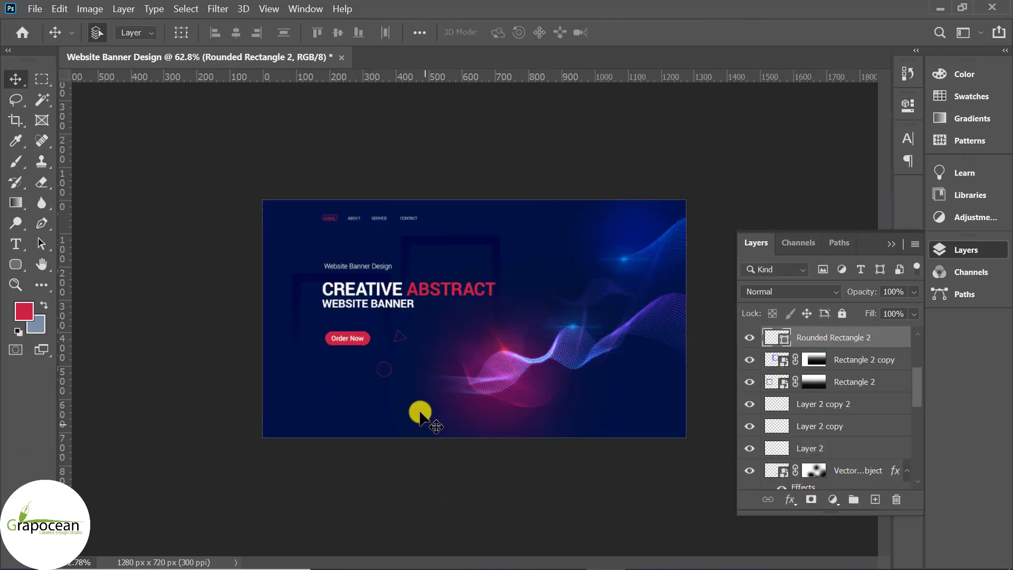
pyautogui.scroll(2, 417, 409)
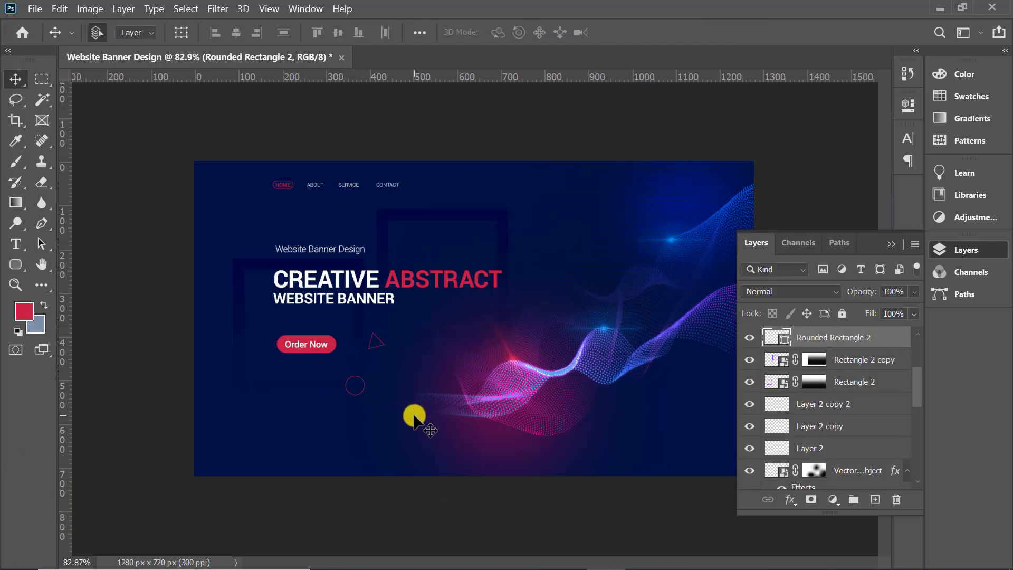